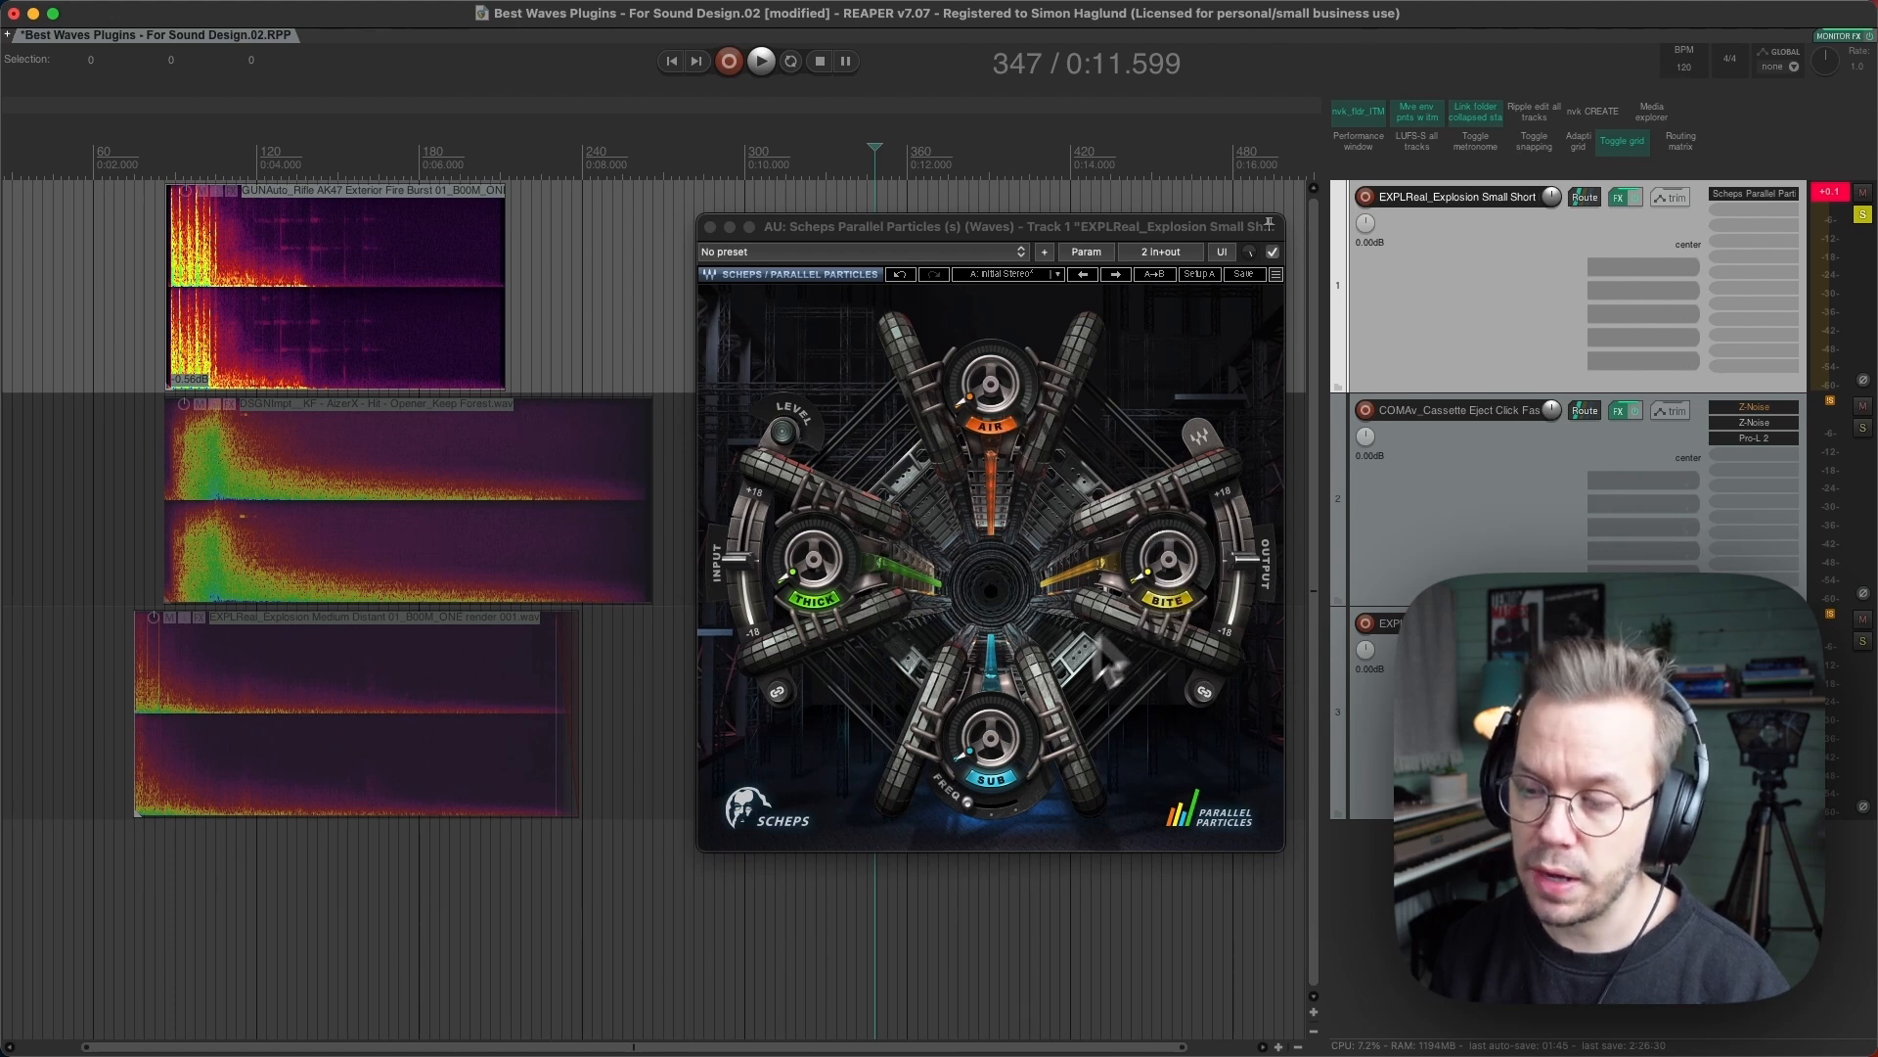
Try raised amounts for Thick, Air and Bite in the Scheps Parallel Particles plugin
mouse_move(830, 567)
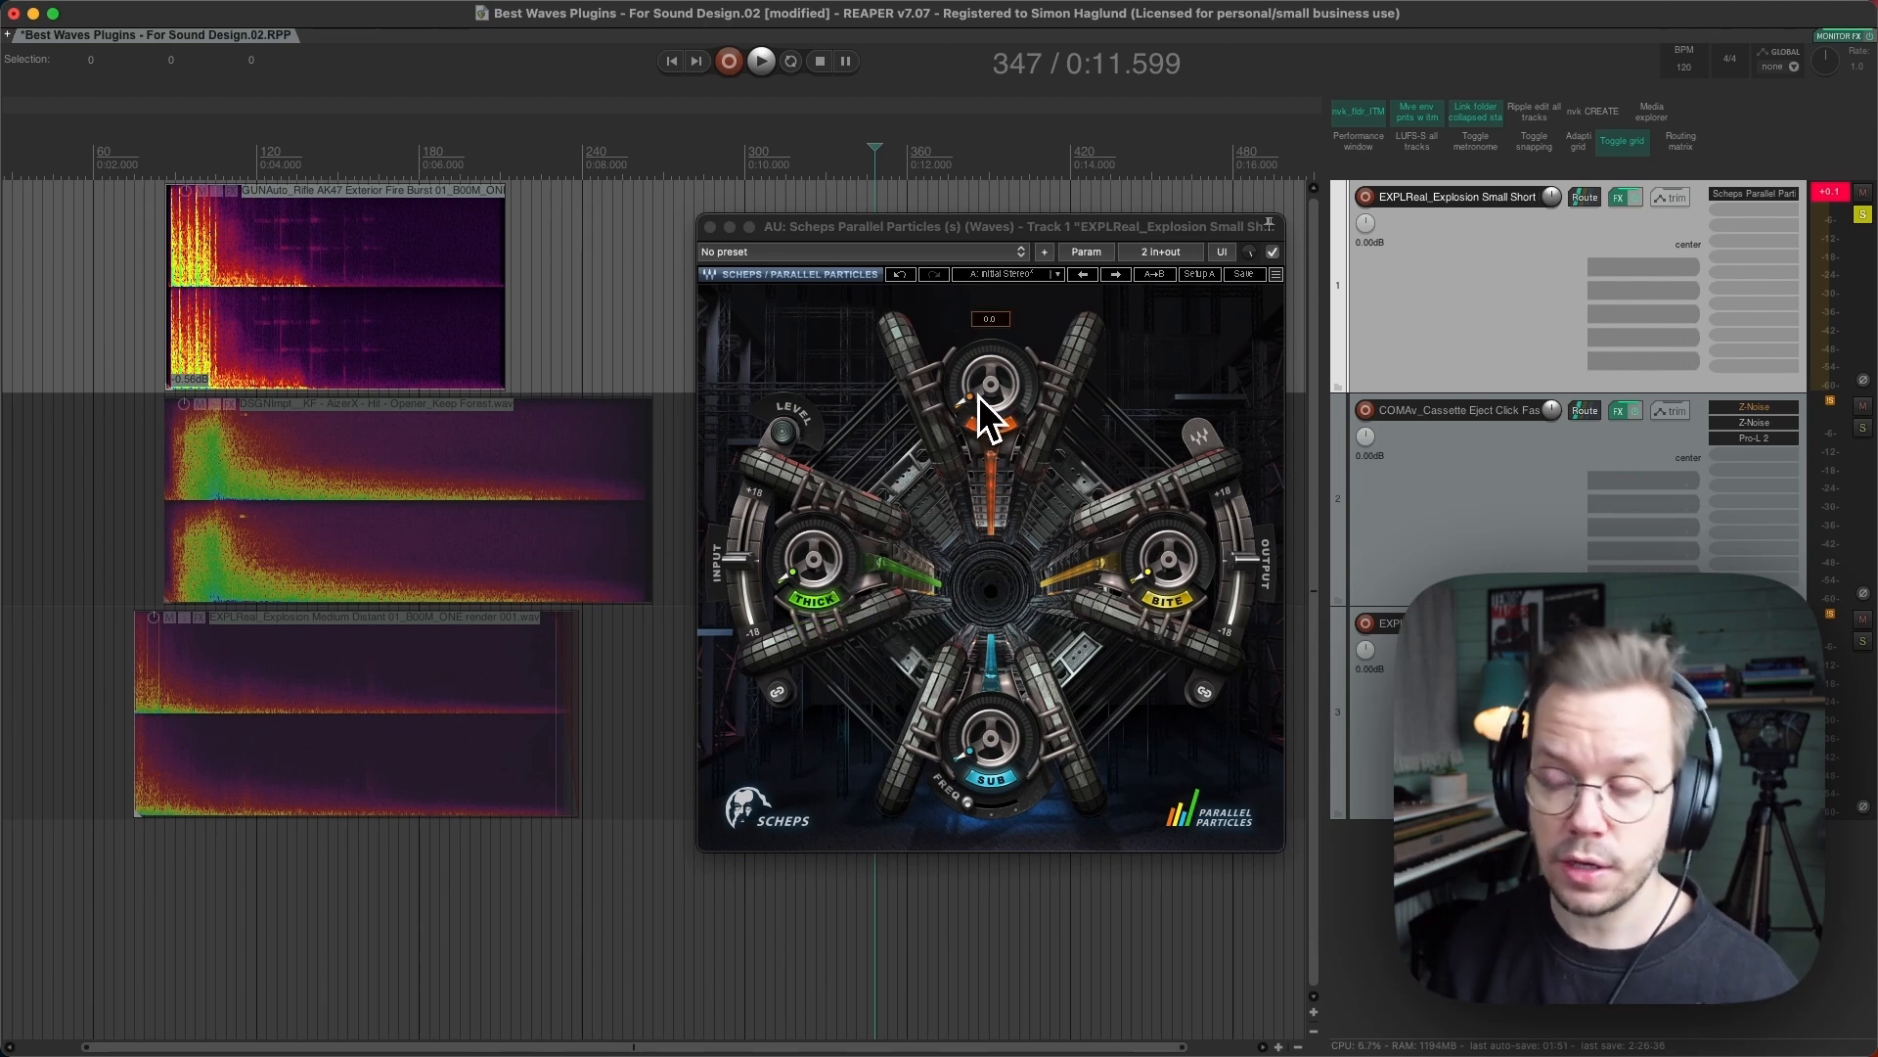
mouse_move(1149, 570)
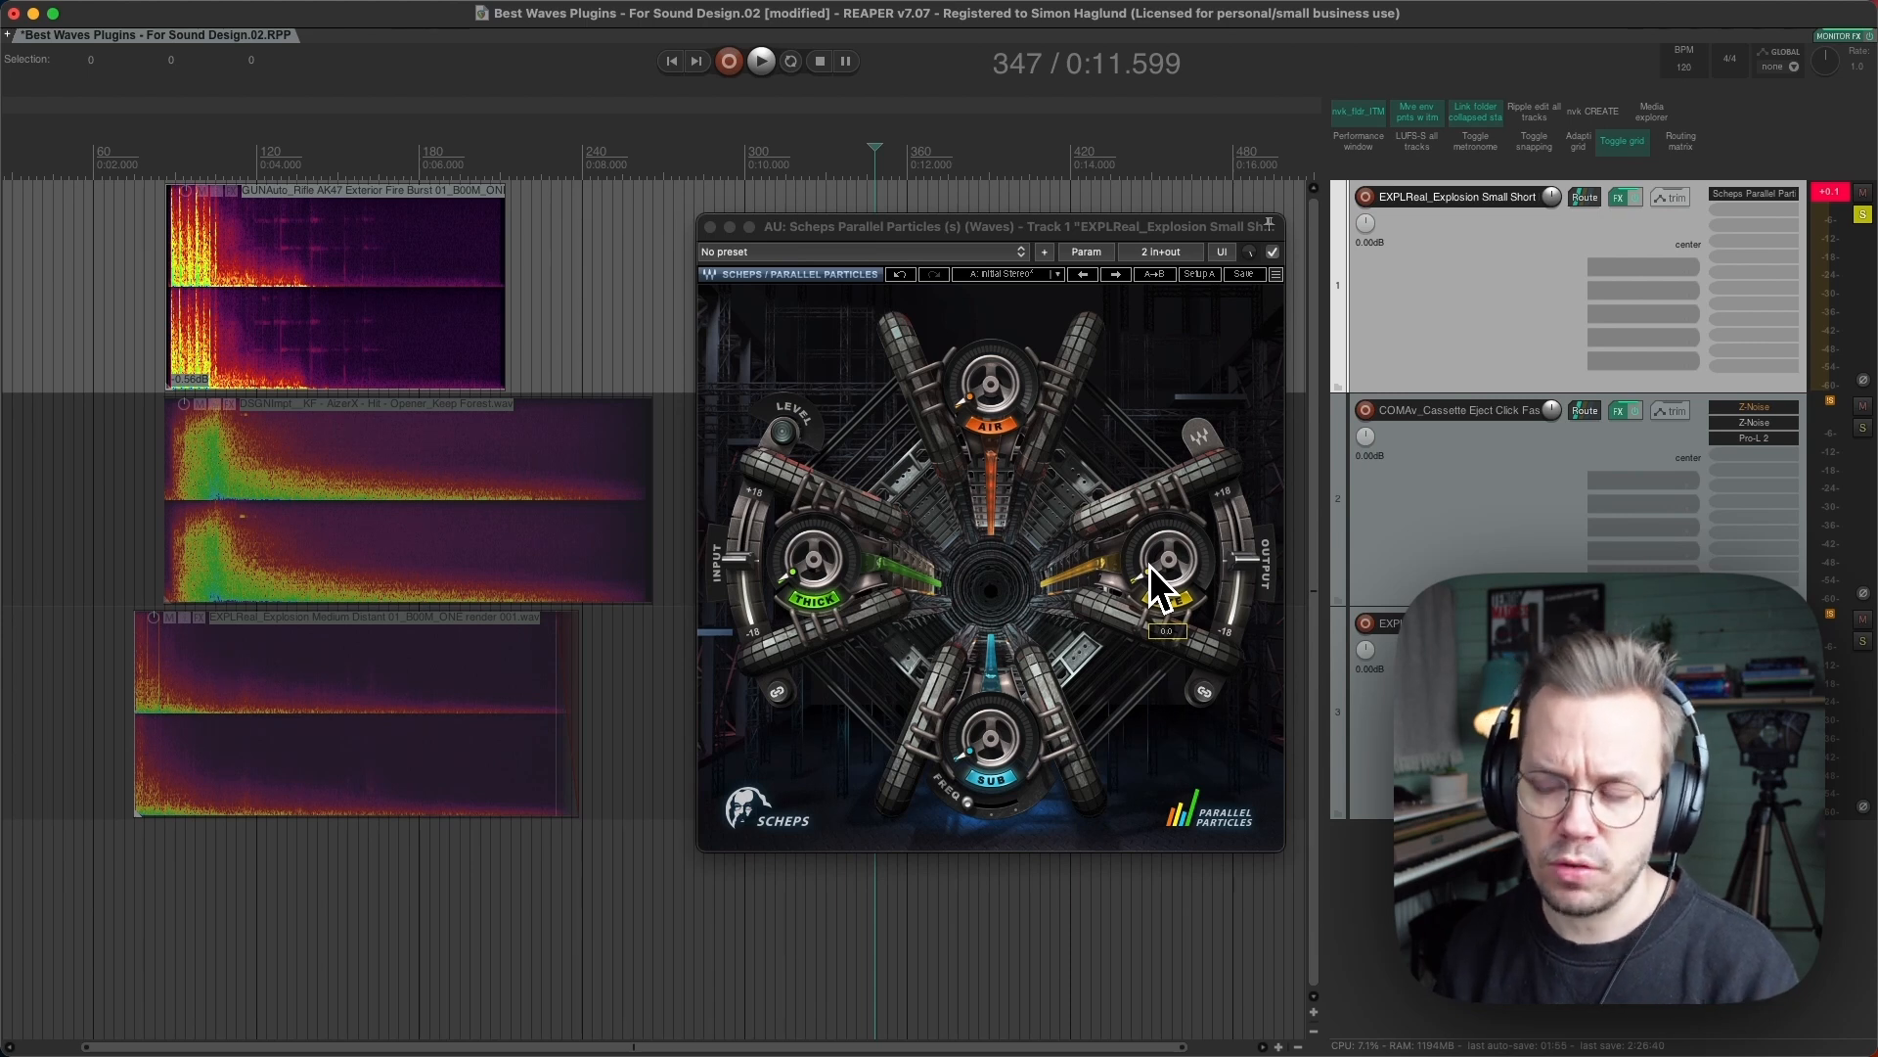
mouse_move(1009, 744)
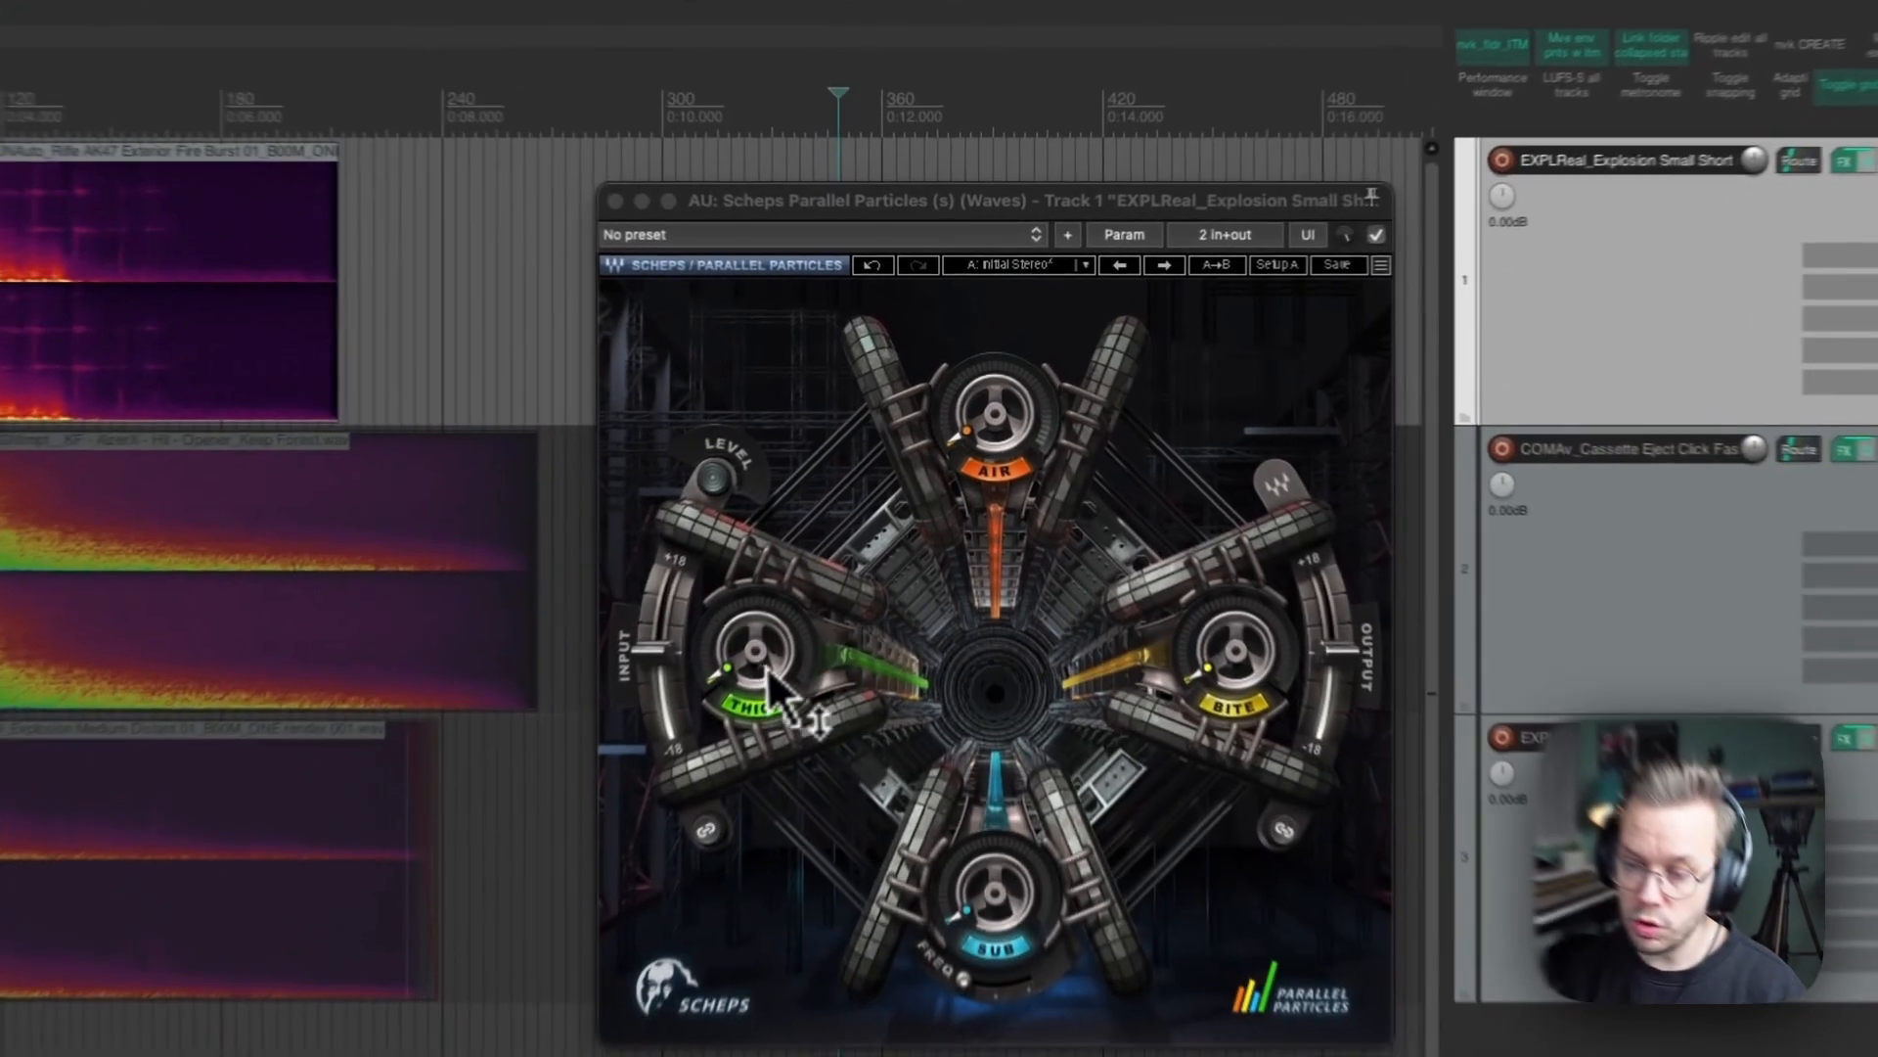
drag(817, 571, 744, 181)
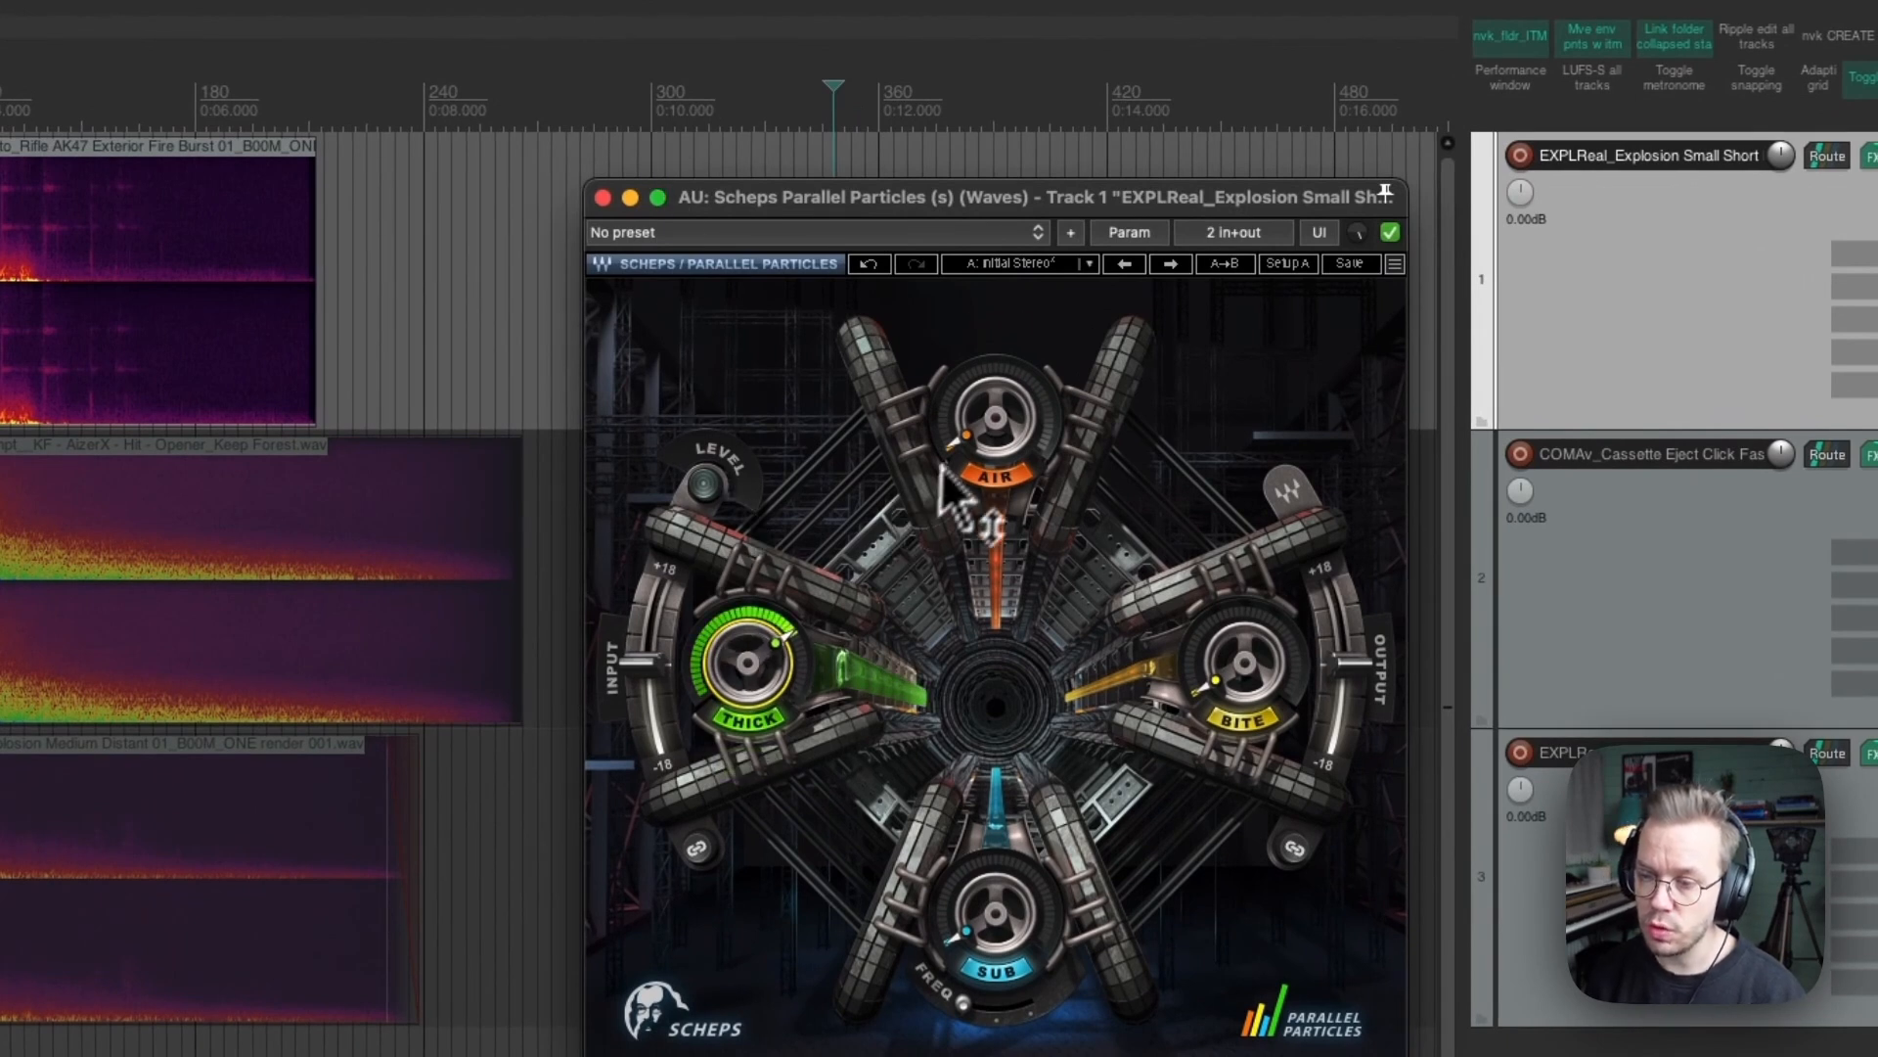
drag(1240, 663, 1154, 407)
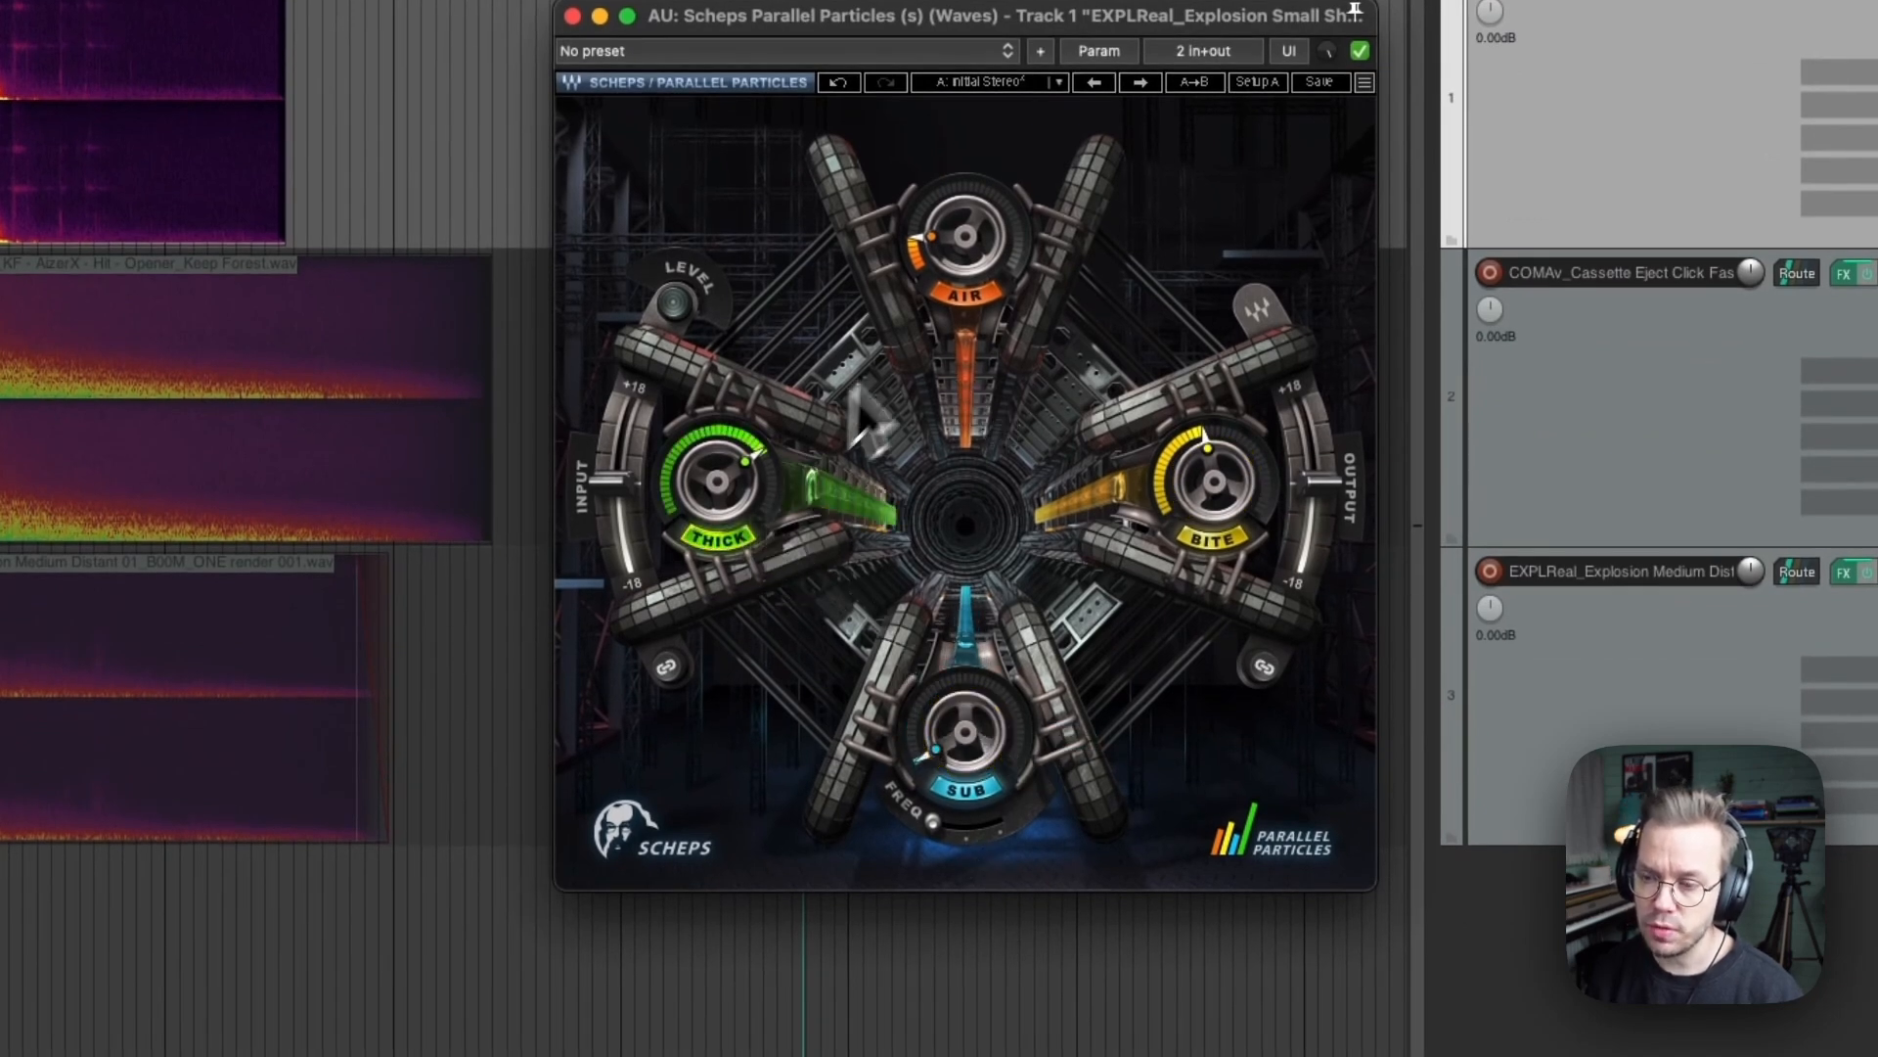
Return the plugin's Bite, Air and Thick amounts to zero
click(1199, 540)
drag(1206, 511, 1202, 979)
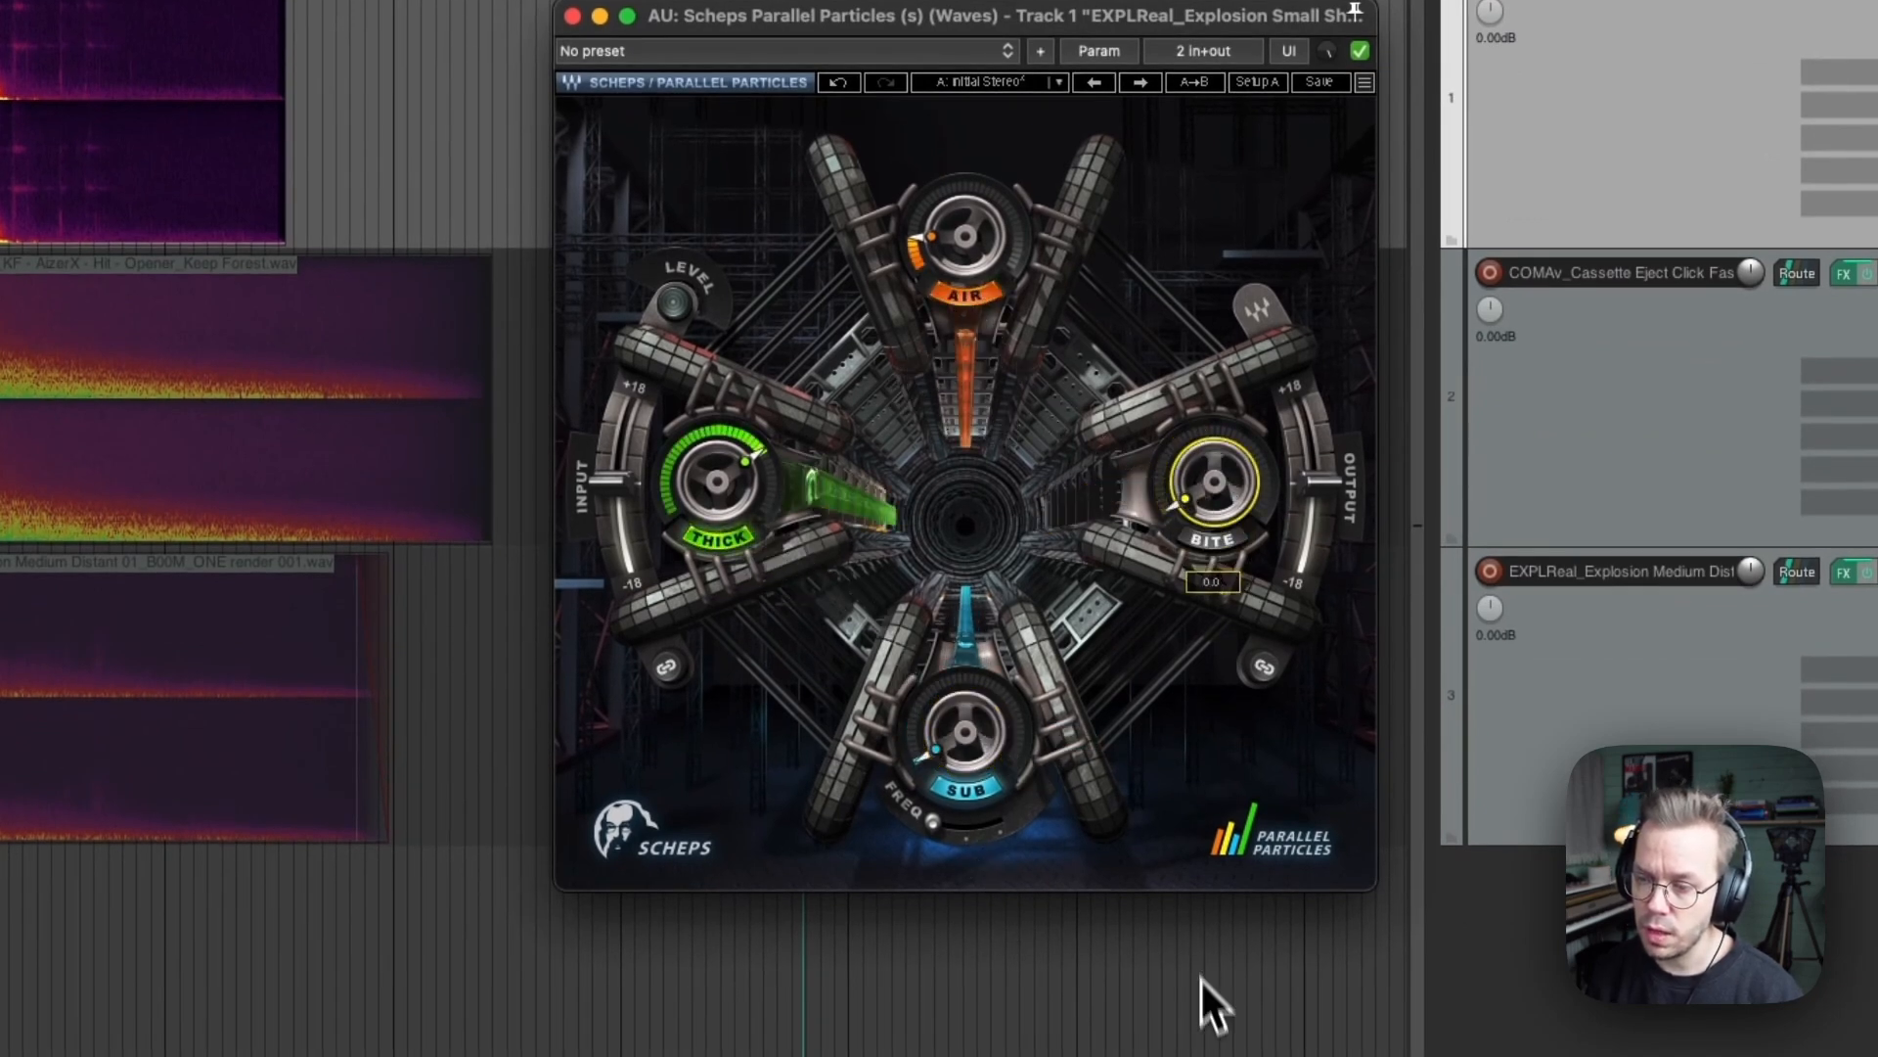
click(1219, 548)
drag(969, 258, 930, 338)
drag(741, 511, 740, 783)
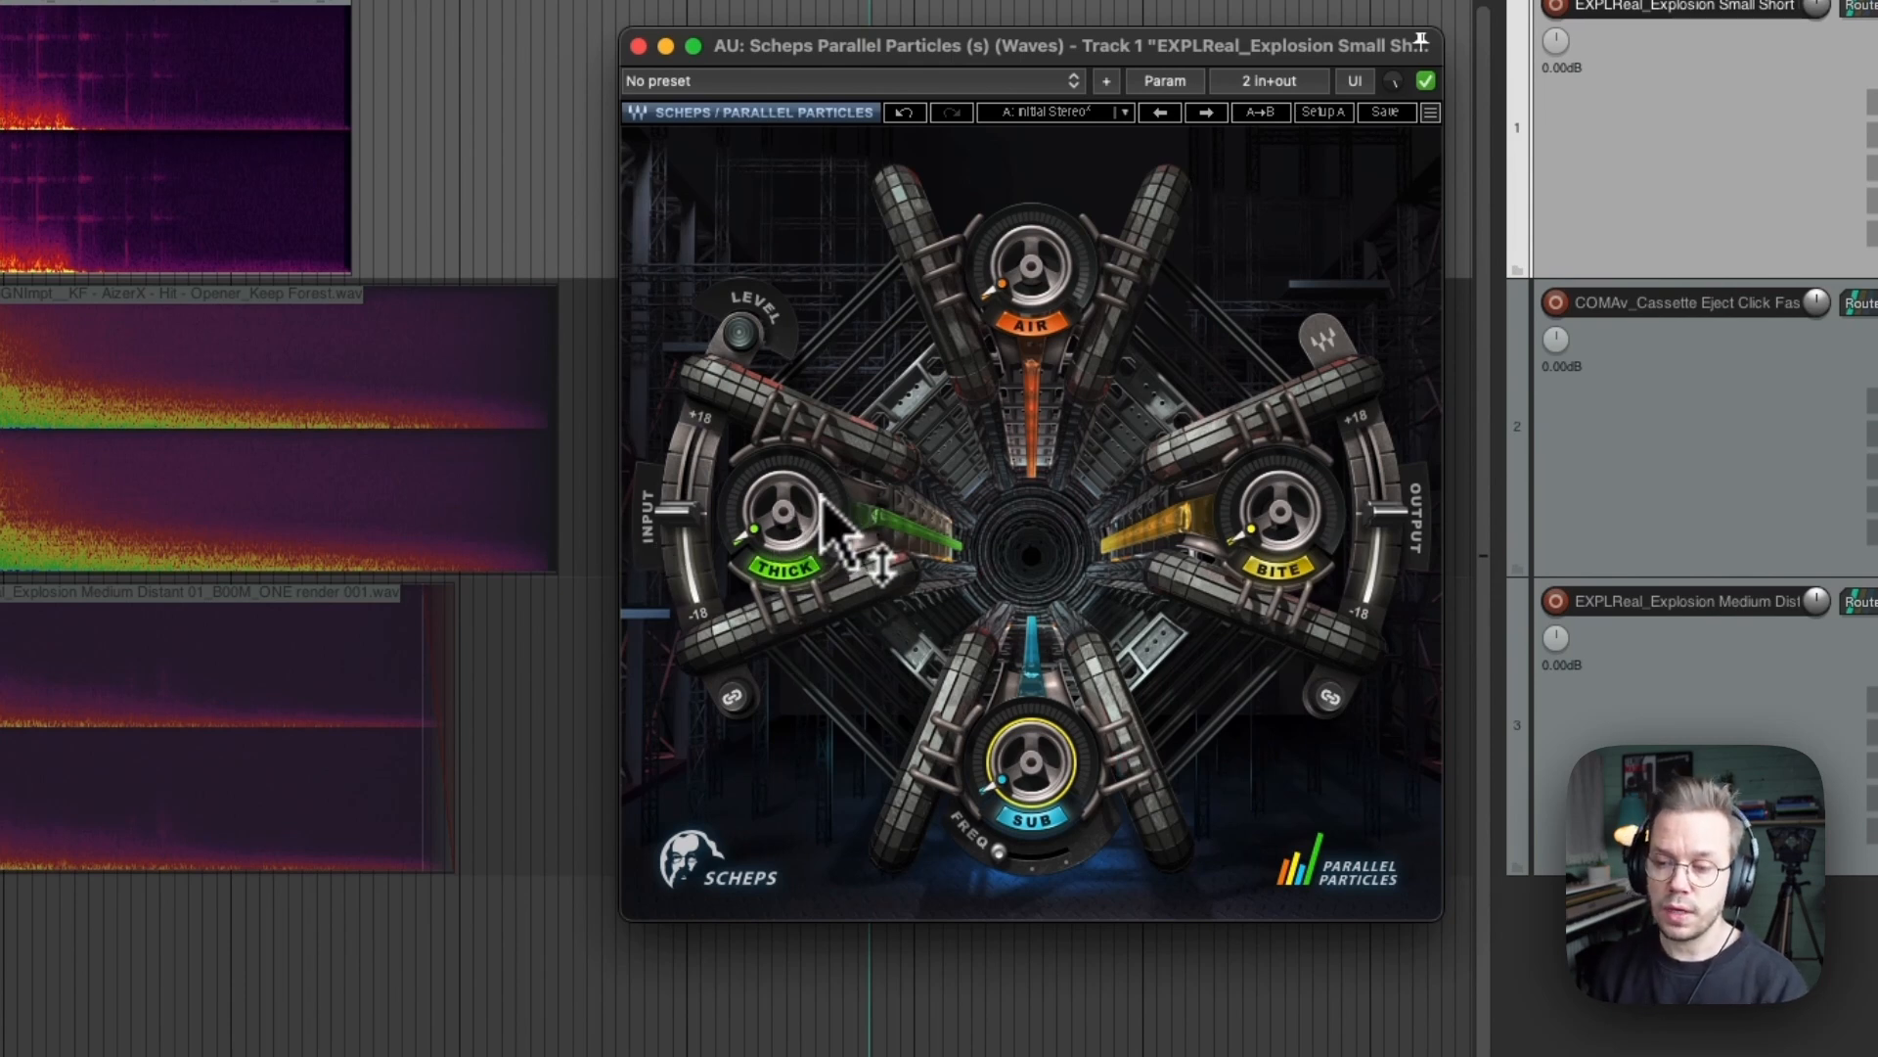
Try an Input level slightly above centre on the plugin
drag(719, 528, 706, 423)
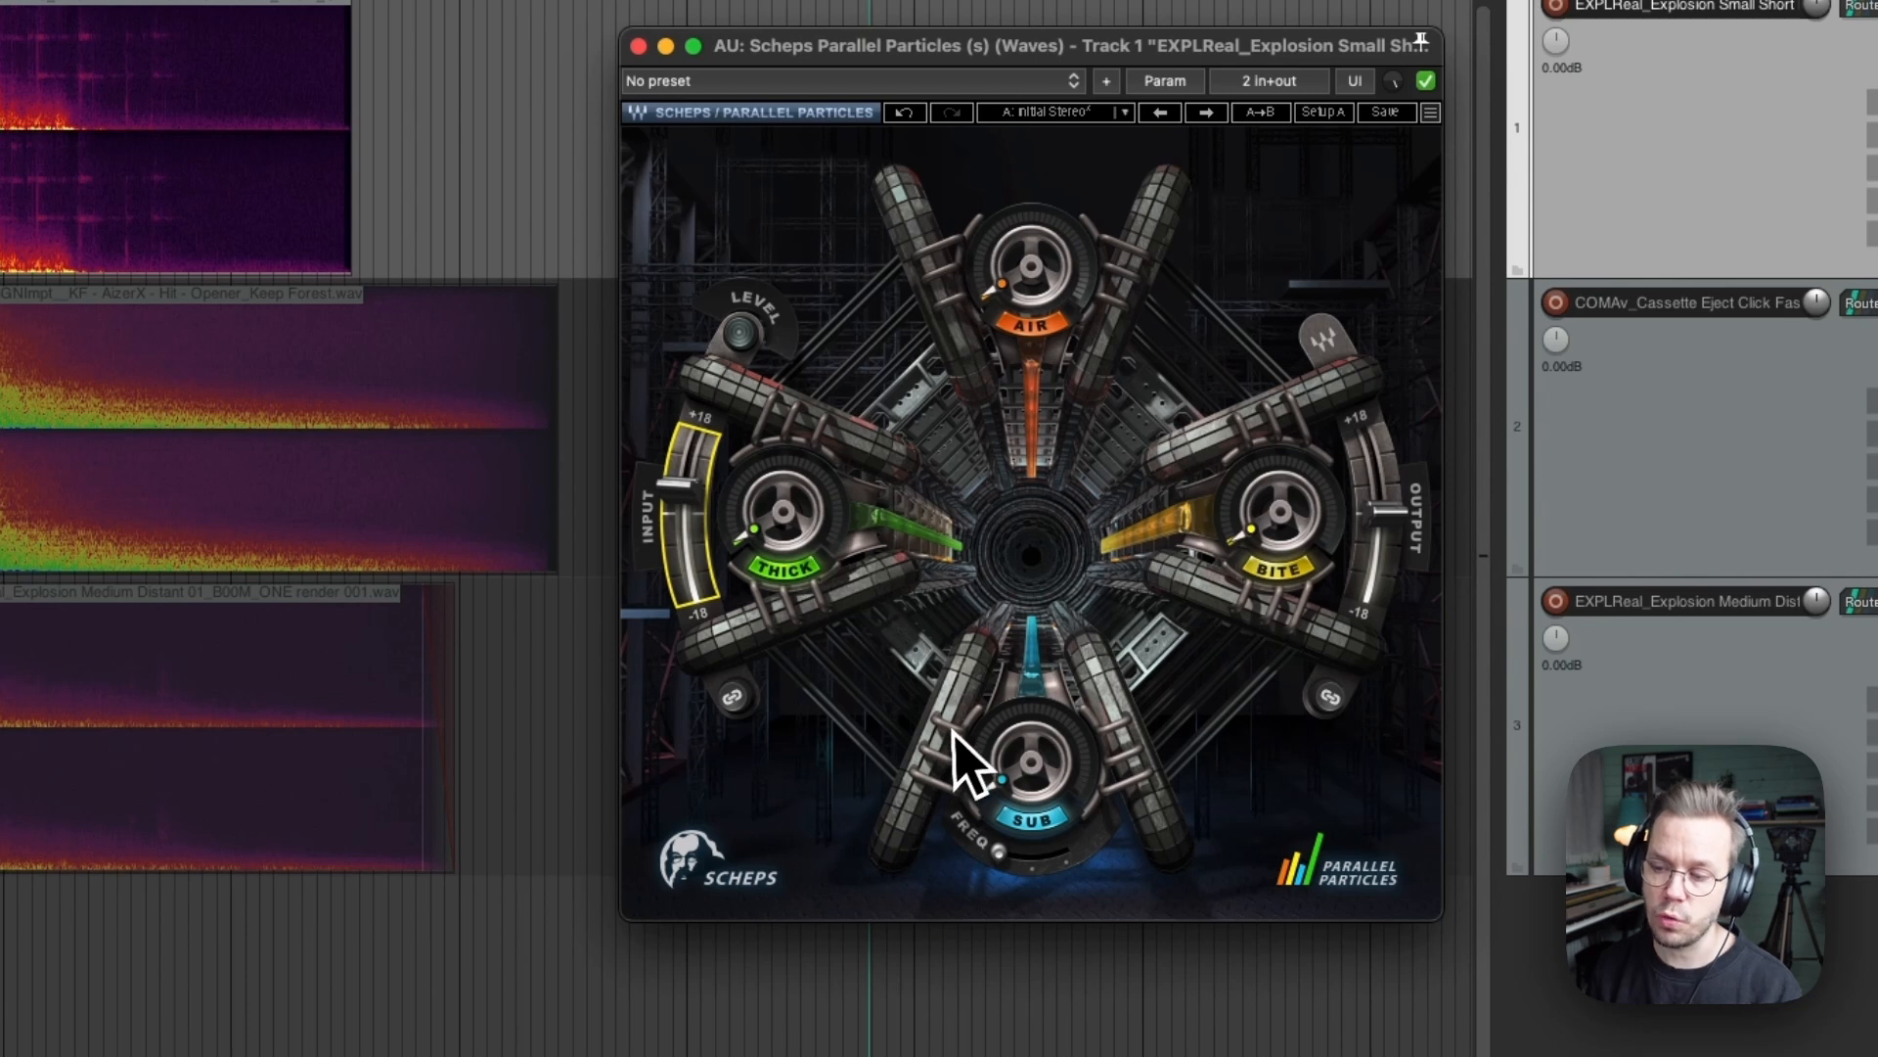
drag(735, 557, 684, 563)
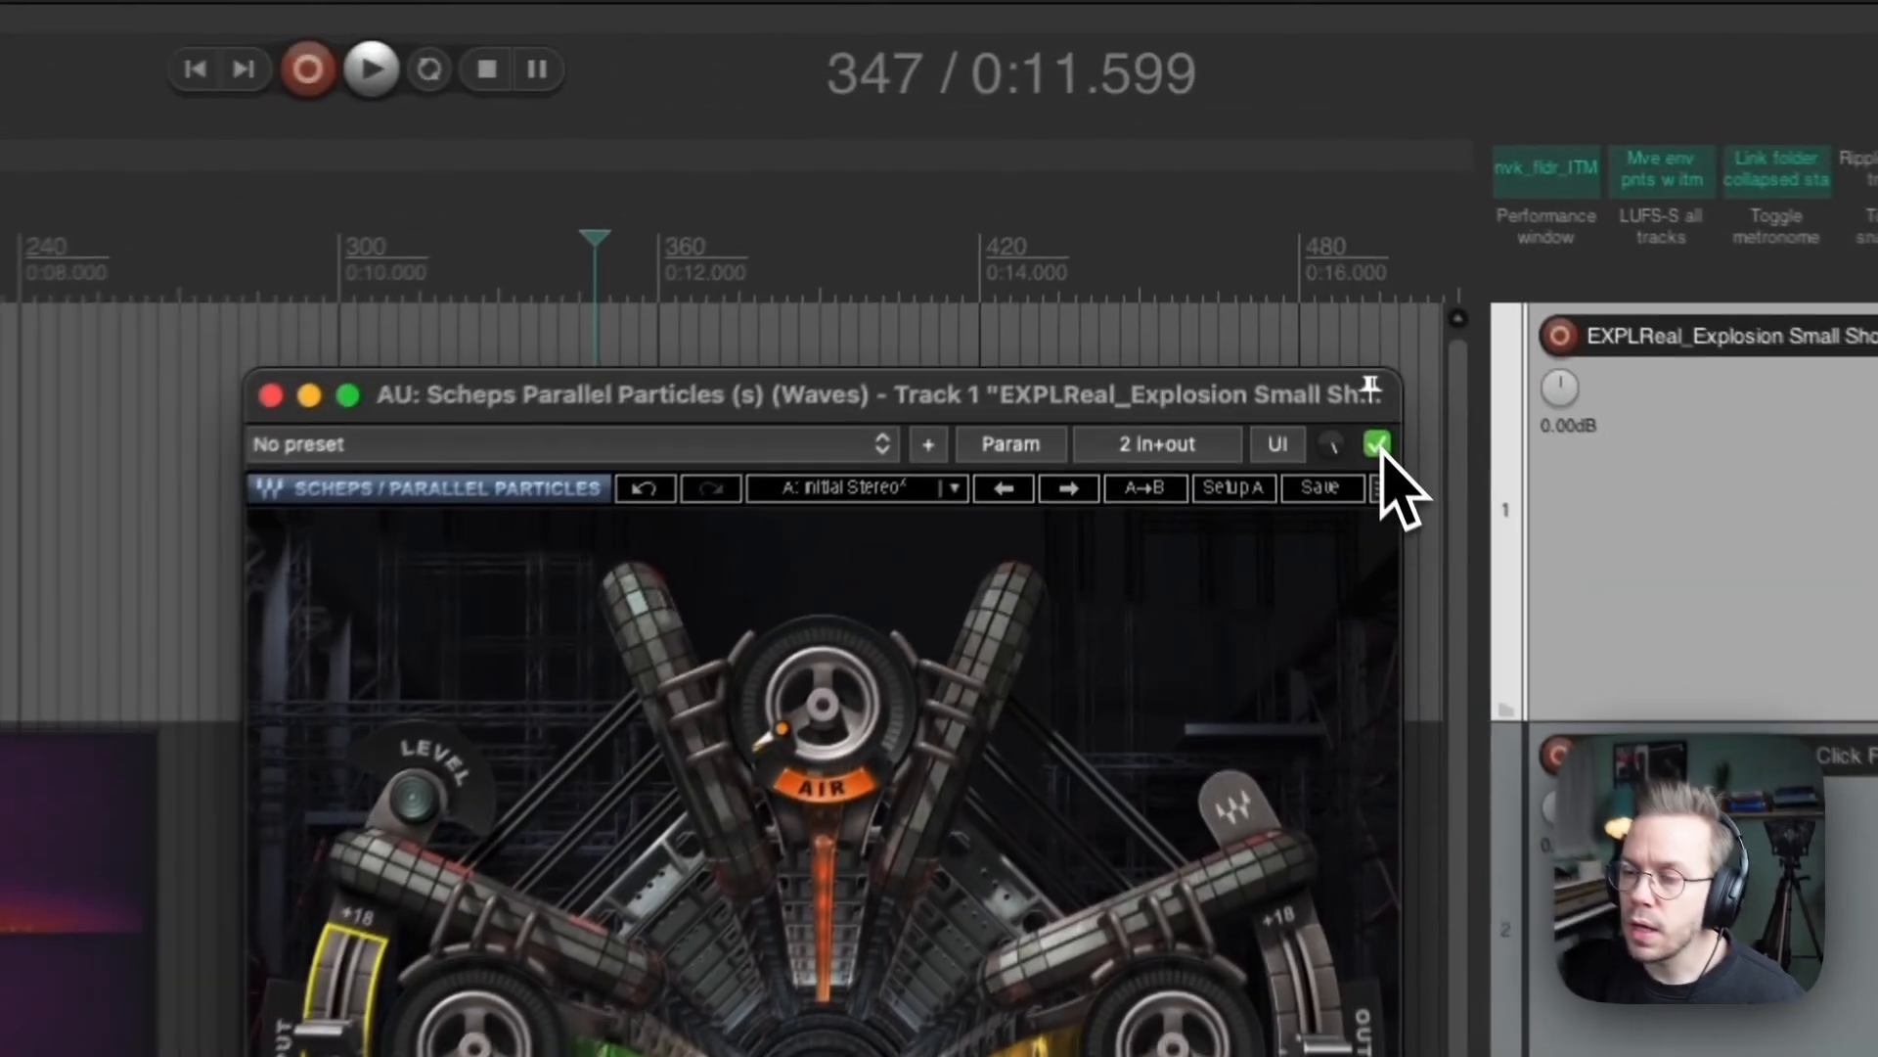
Audition the AK47 rifle burst from just before its start with the plugin bypassed, and re-enable the plugin
click(1273, 252)
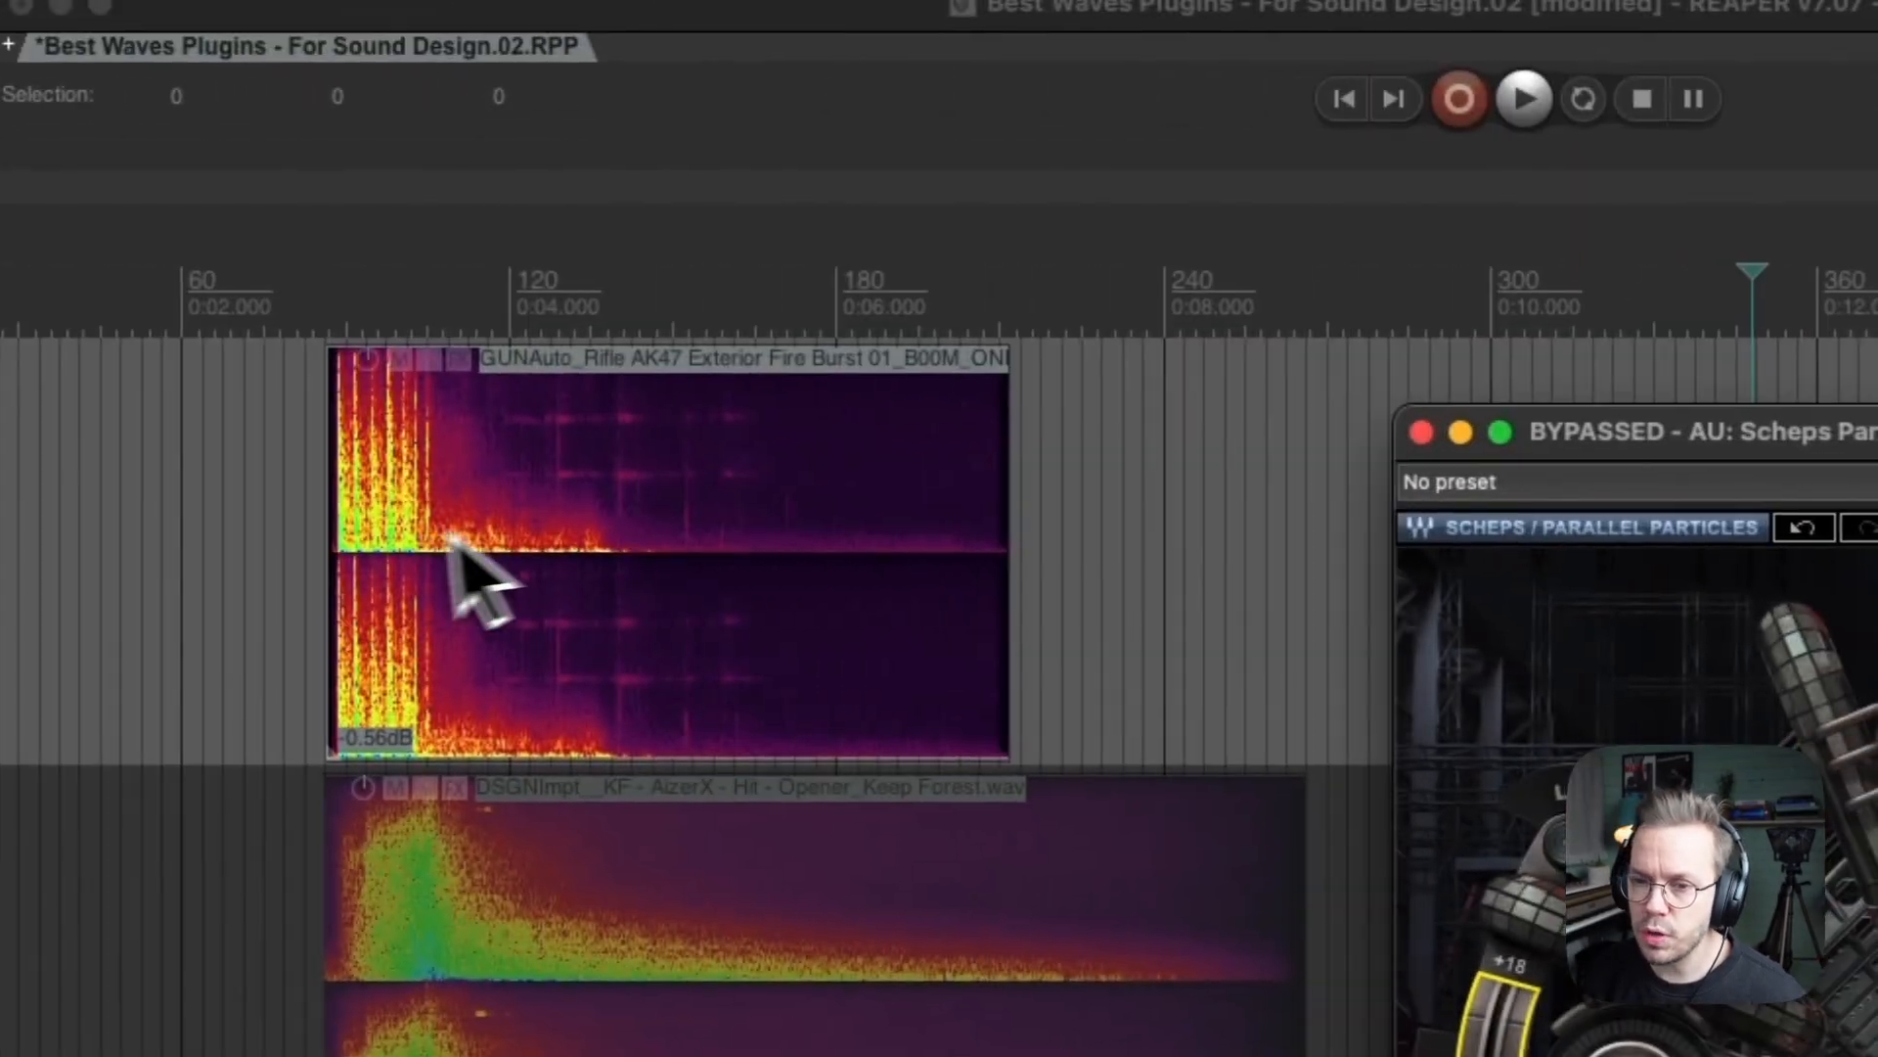
click(309, 553)
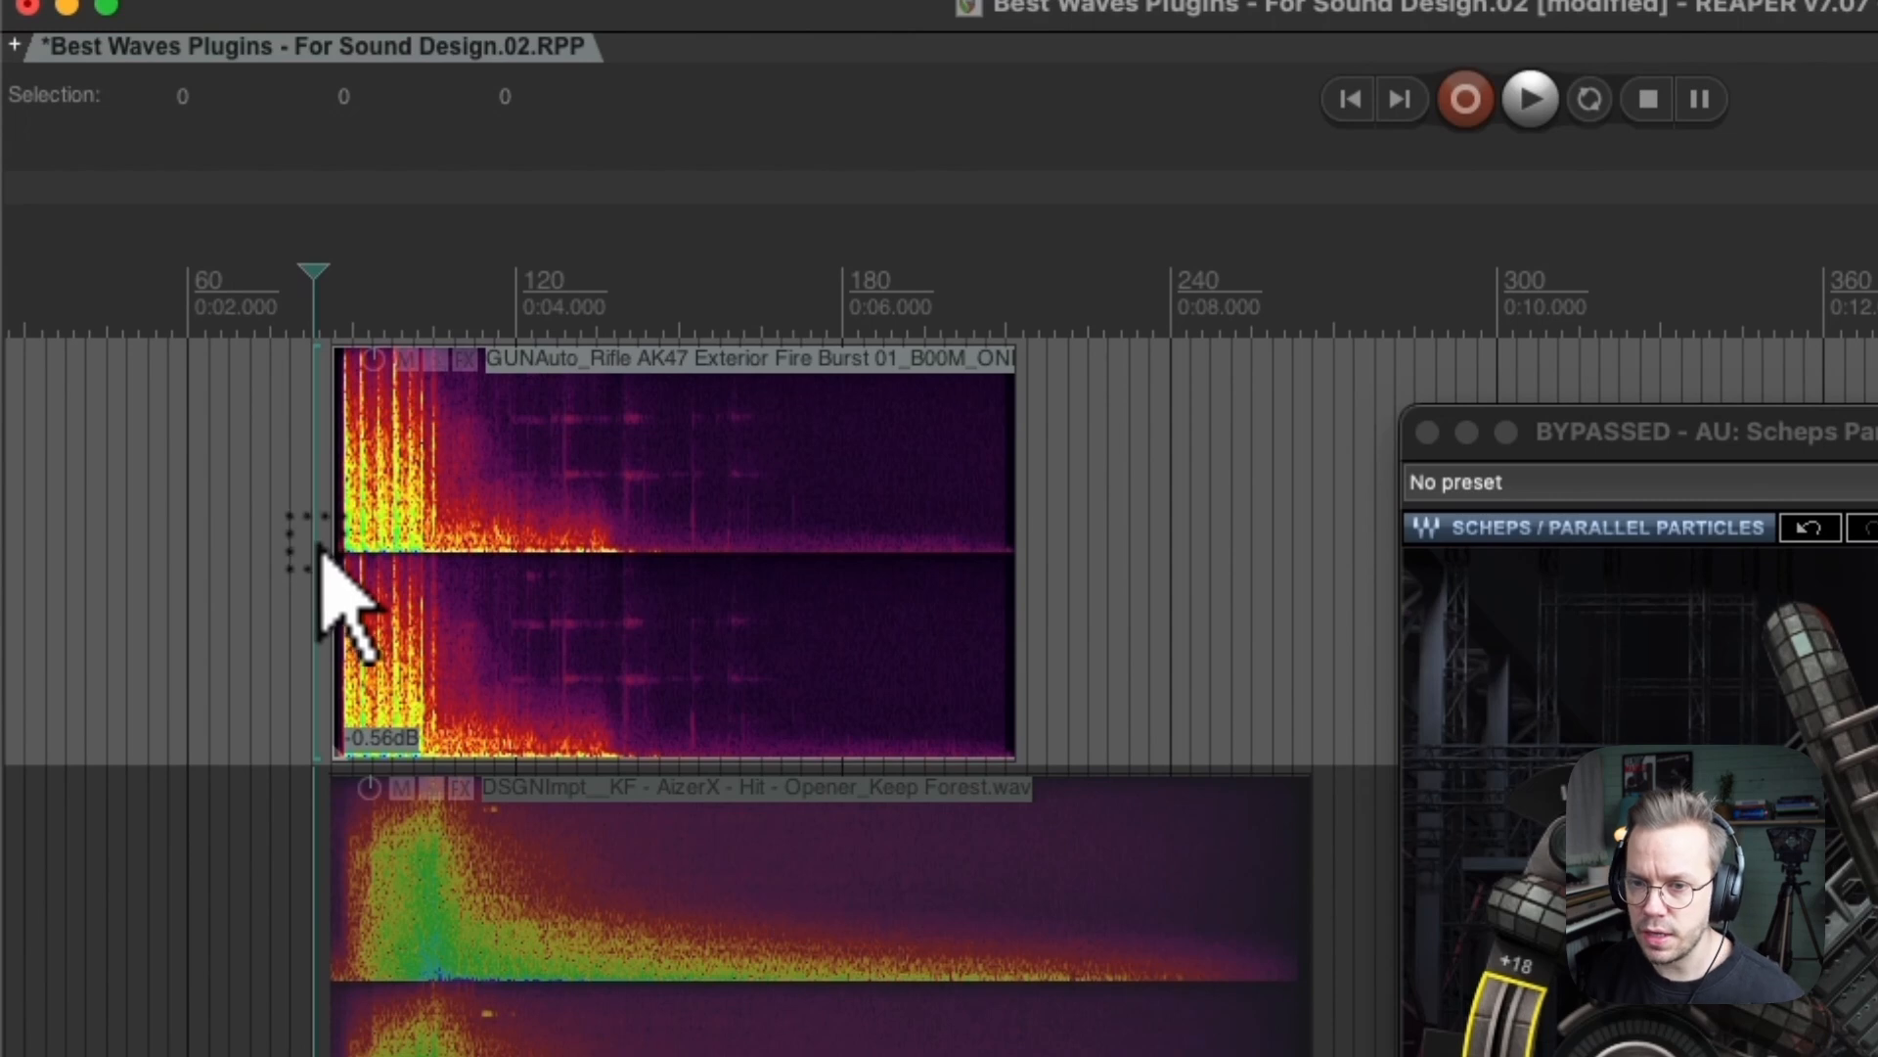
key(space)
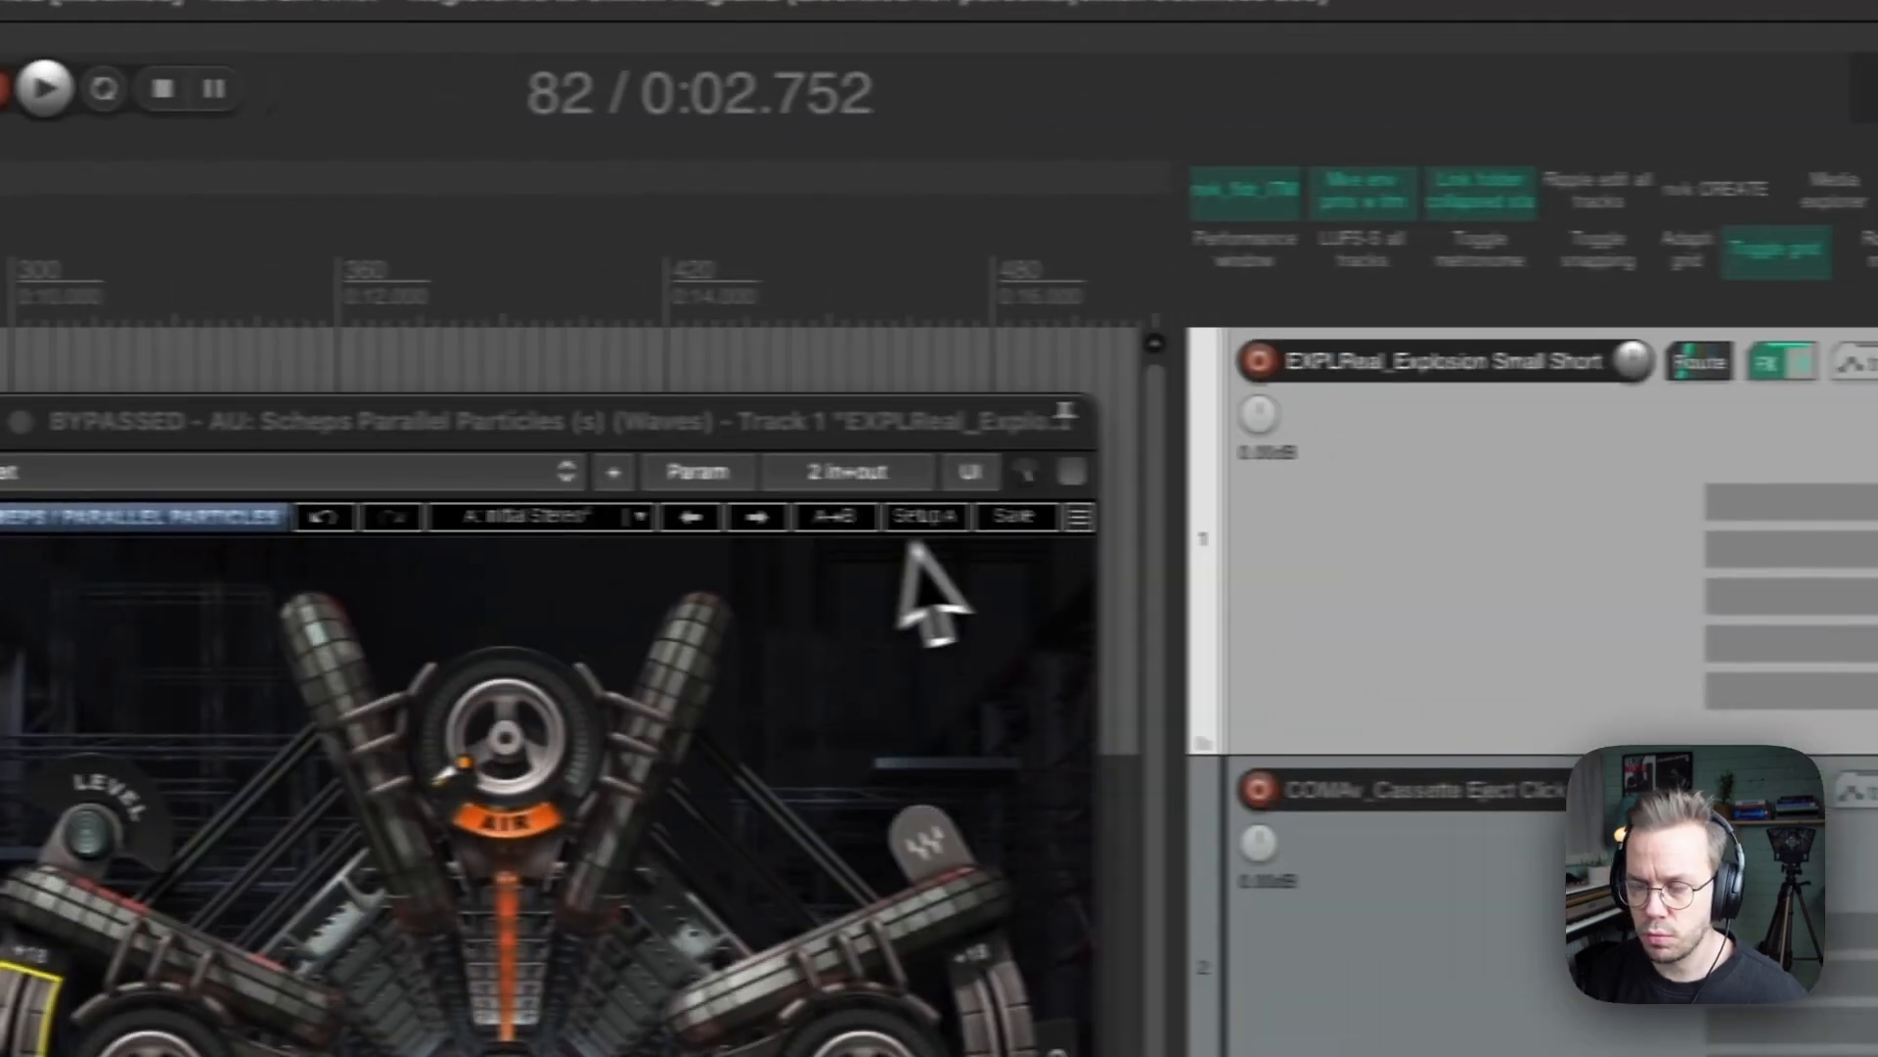
click(1073, 472)
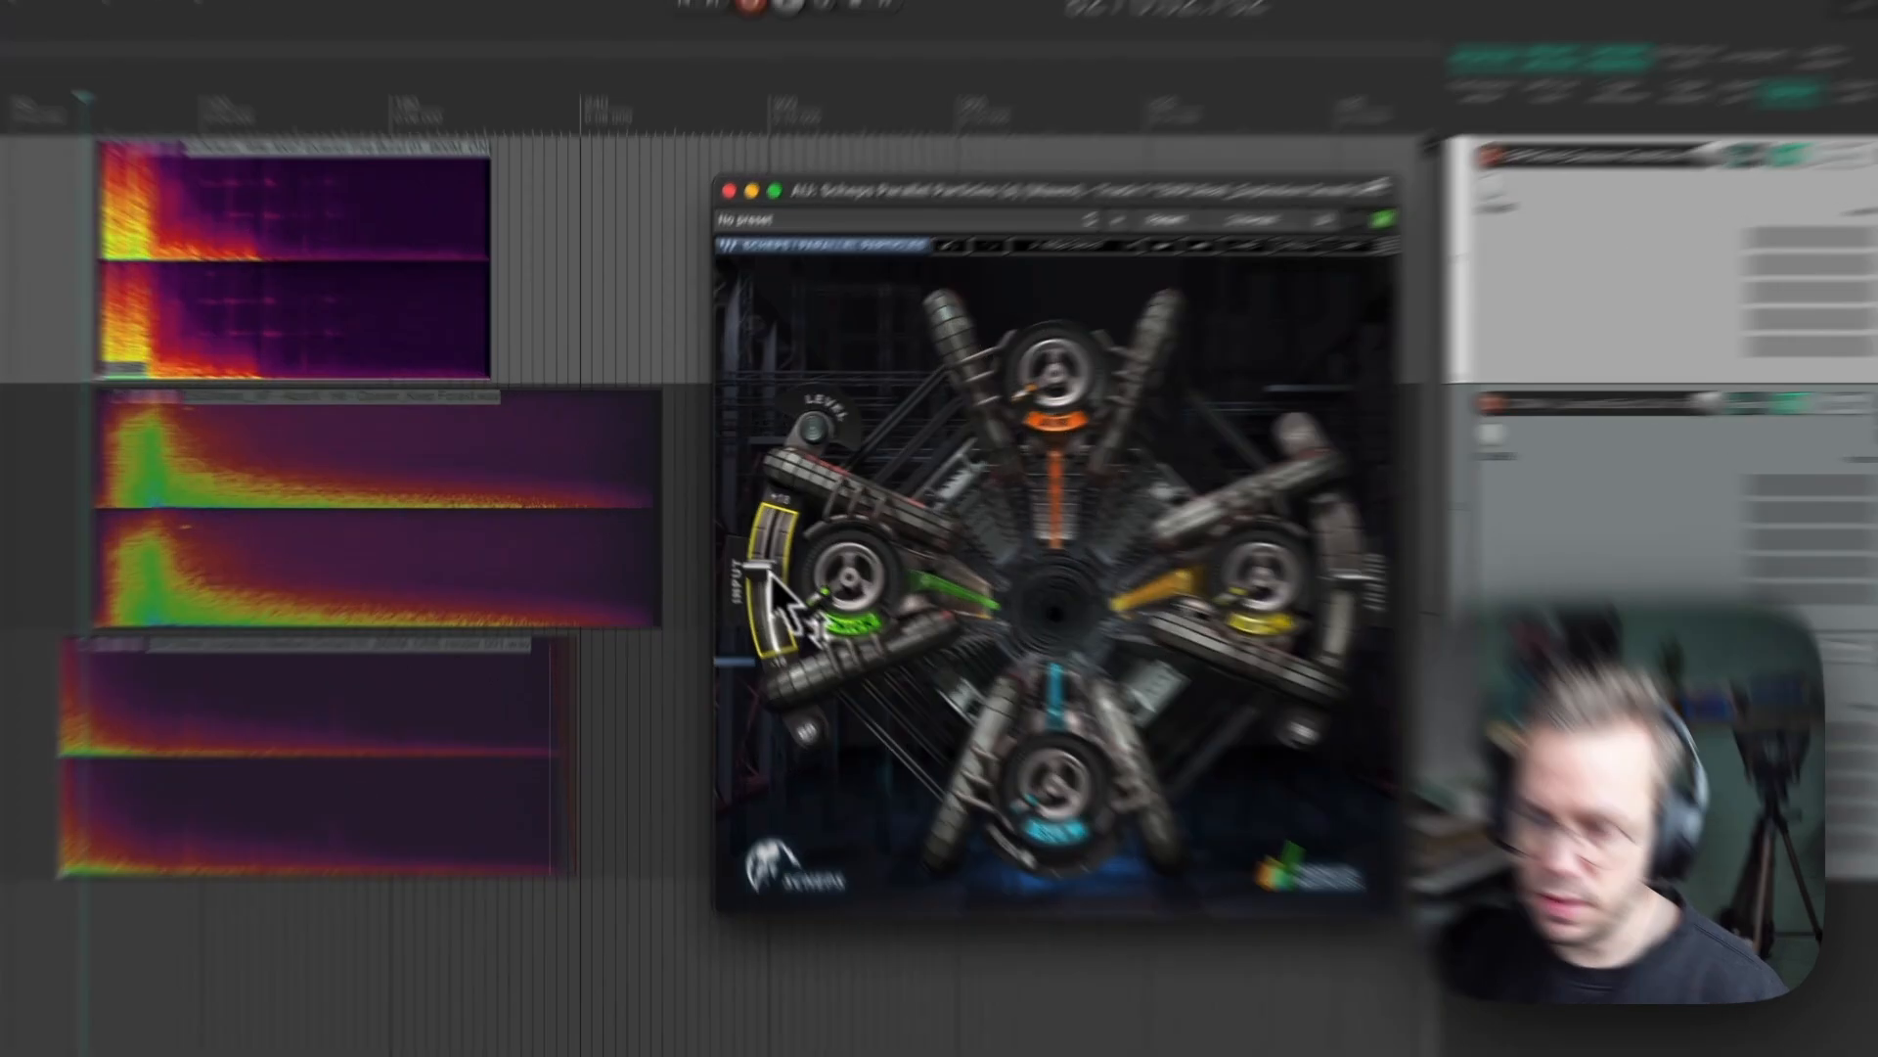
Set the plugin's Input level to -1.0 while playing the rifle burst
drag(745, 549, 742, 533)
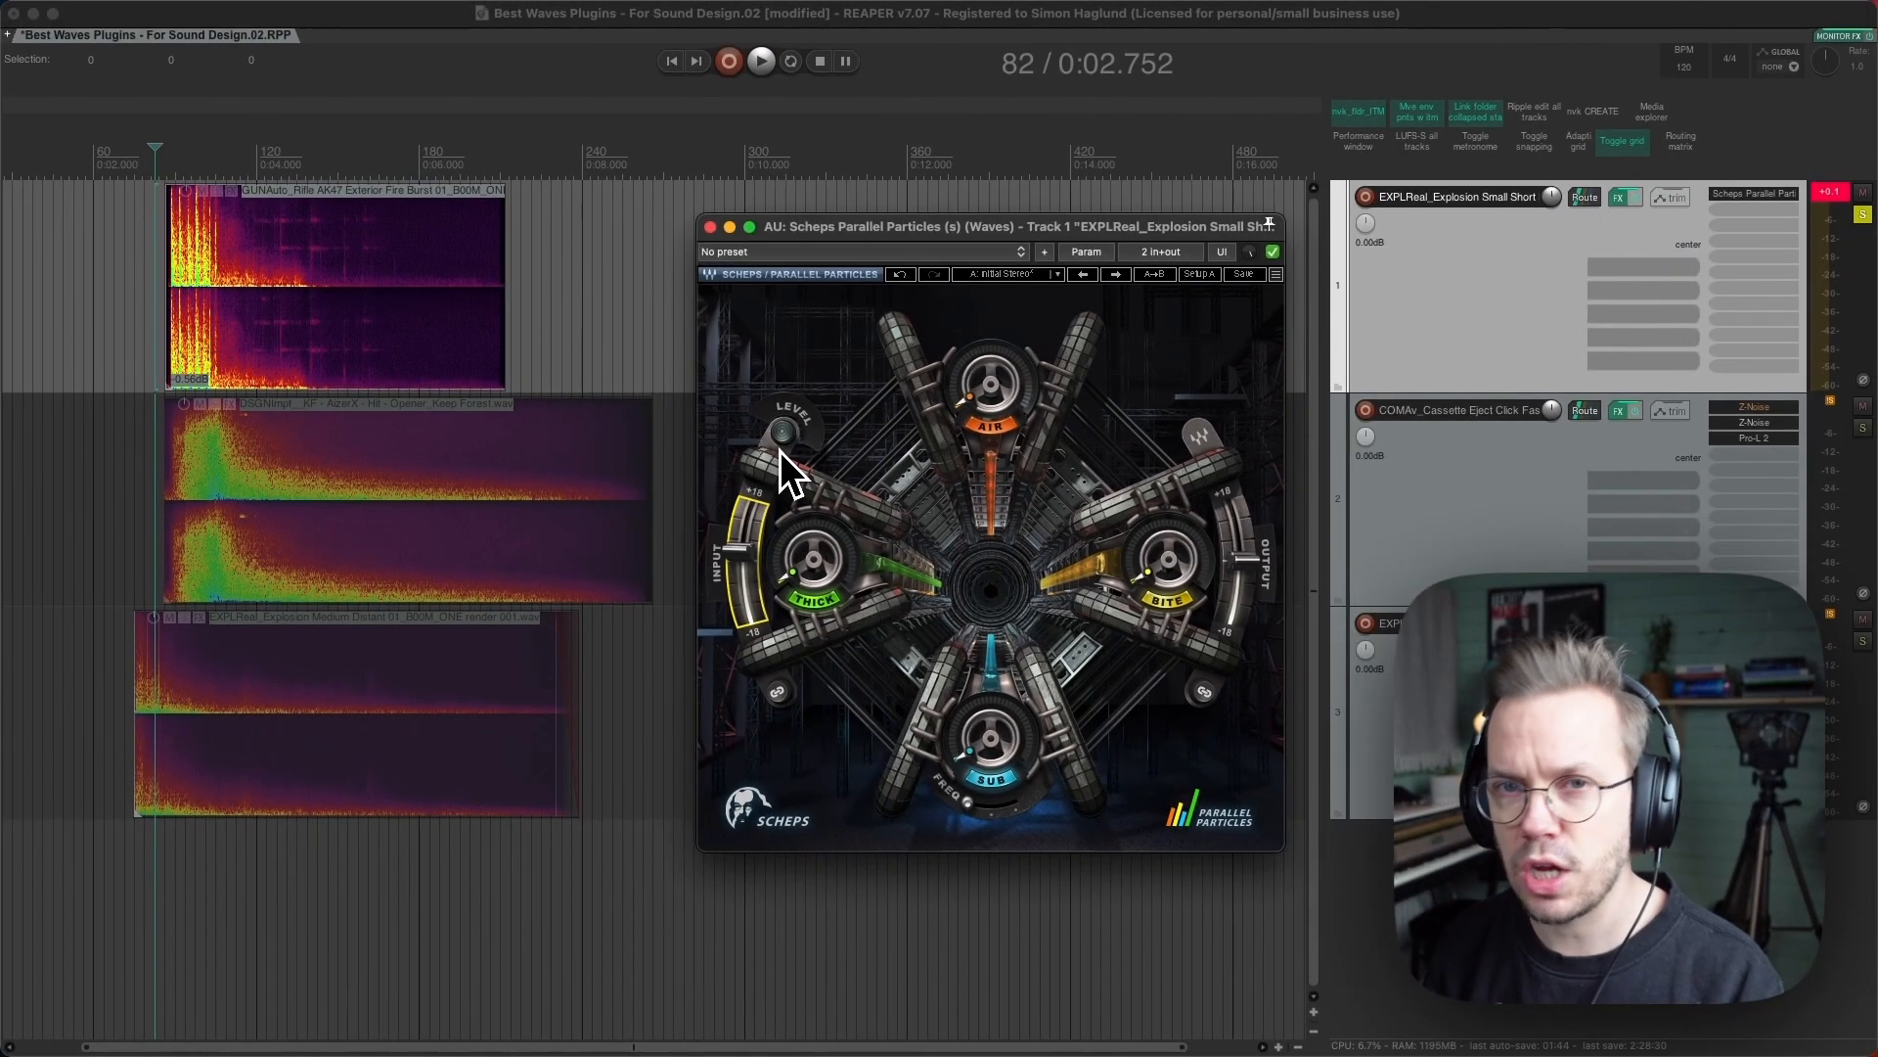
key(space)
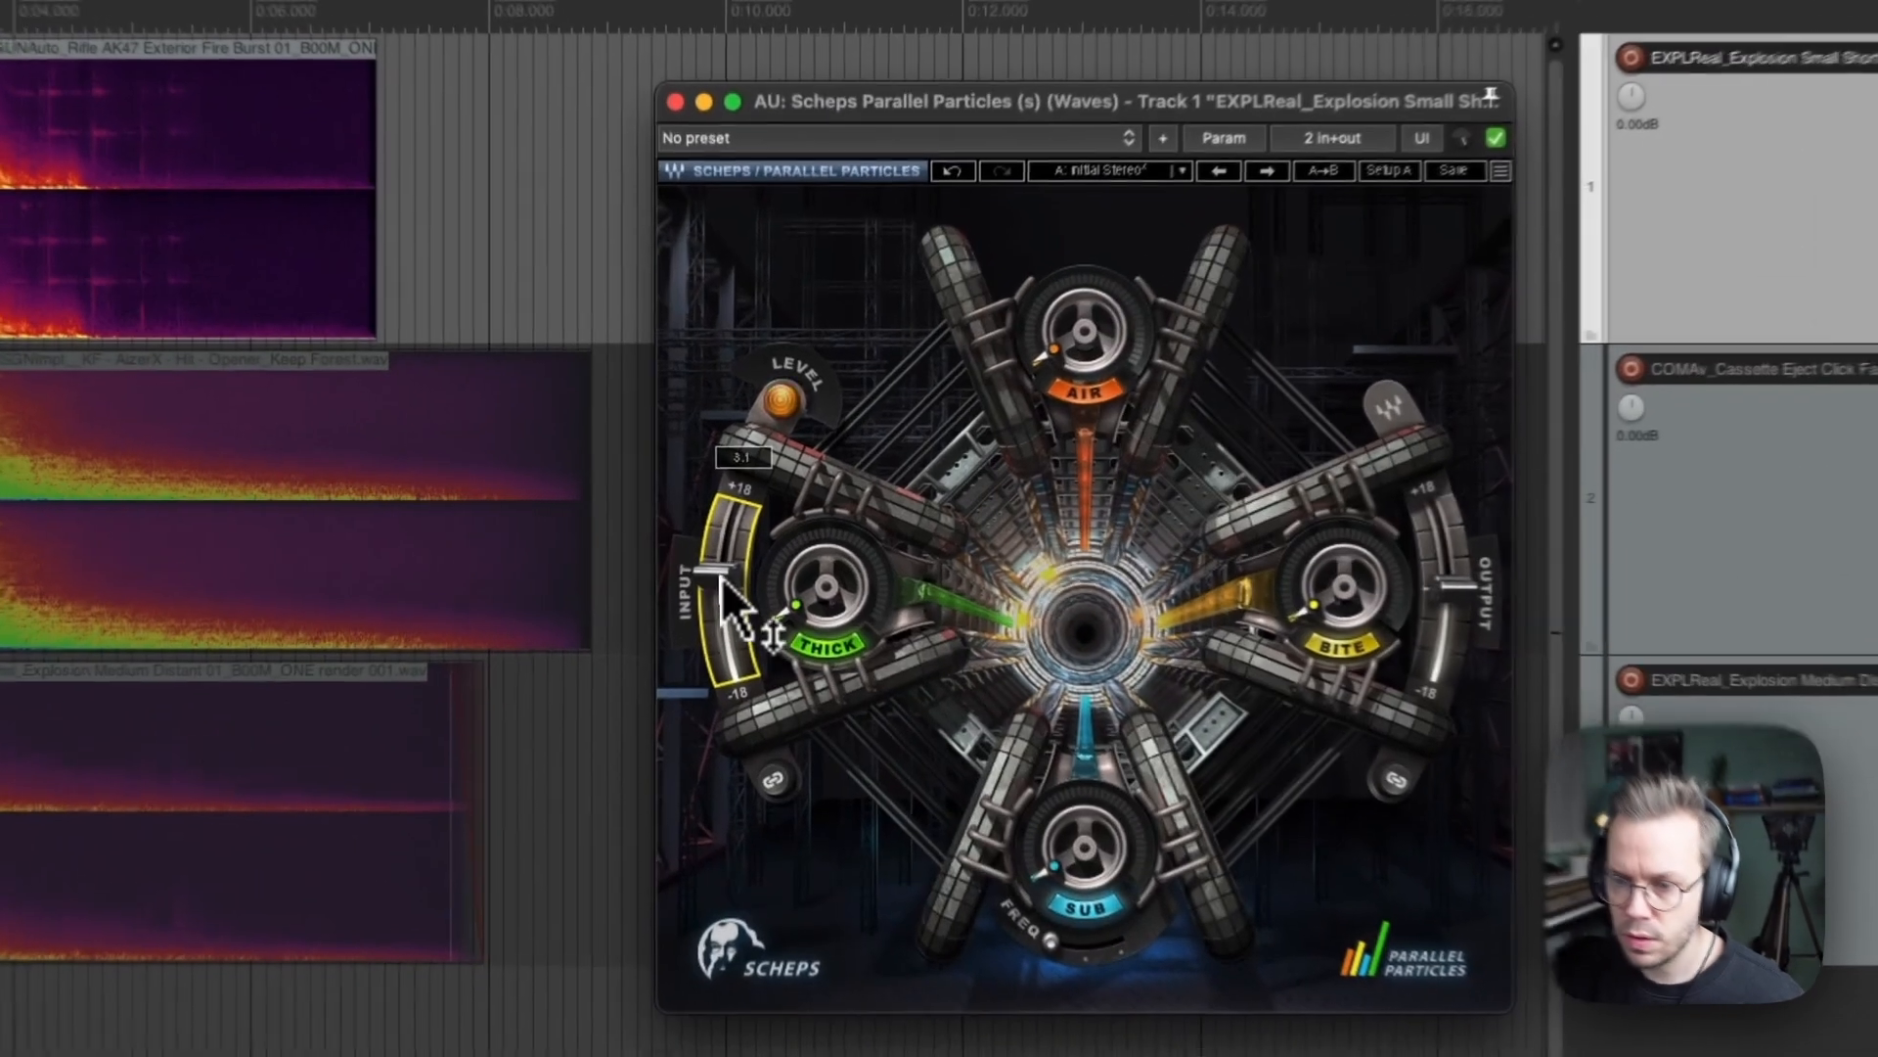
drag(740, 558, 712, 599)
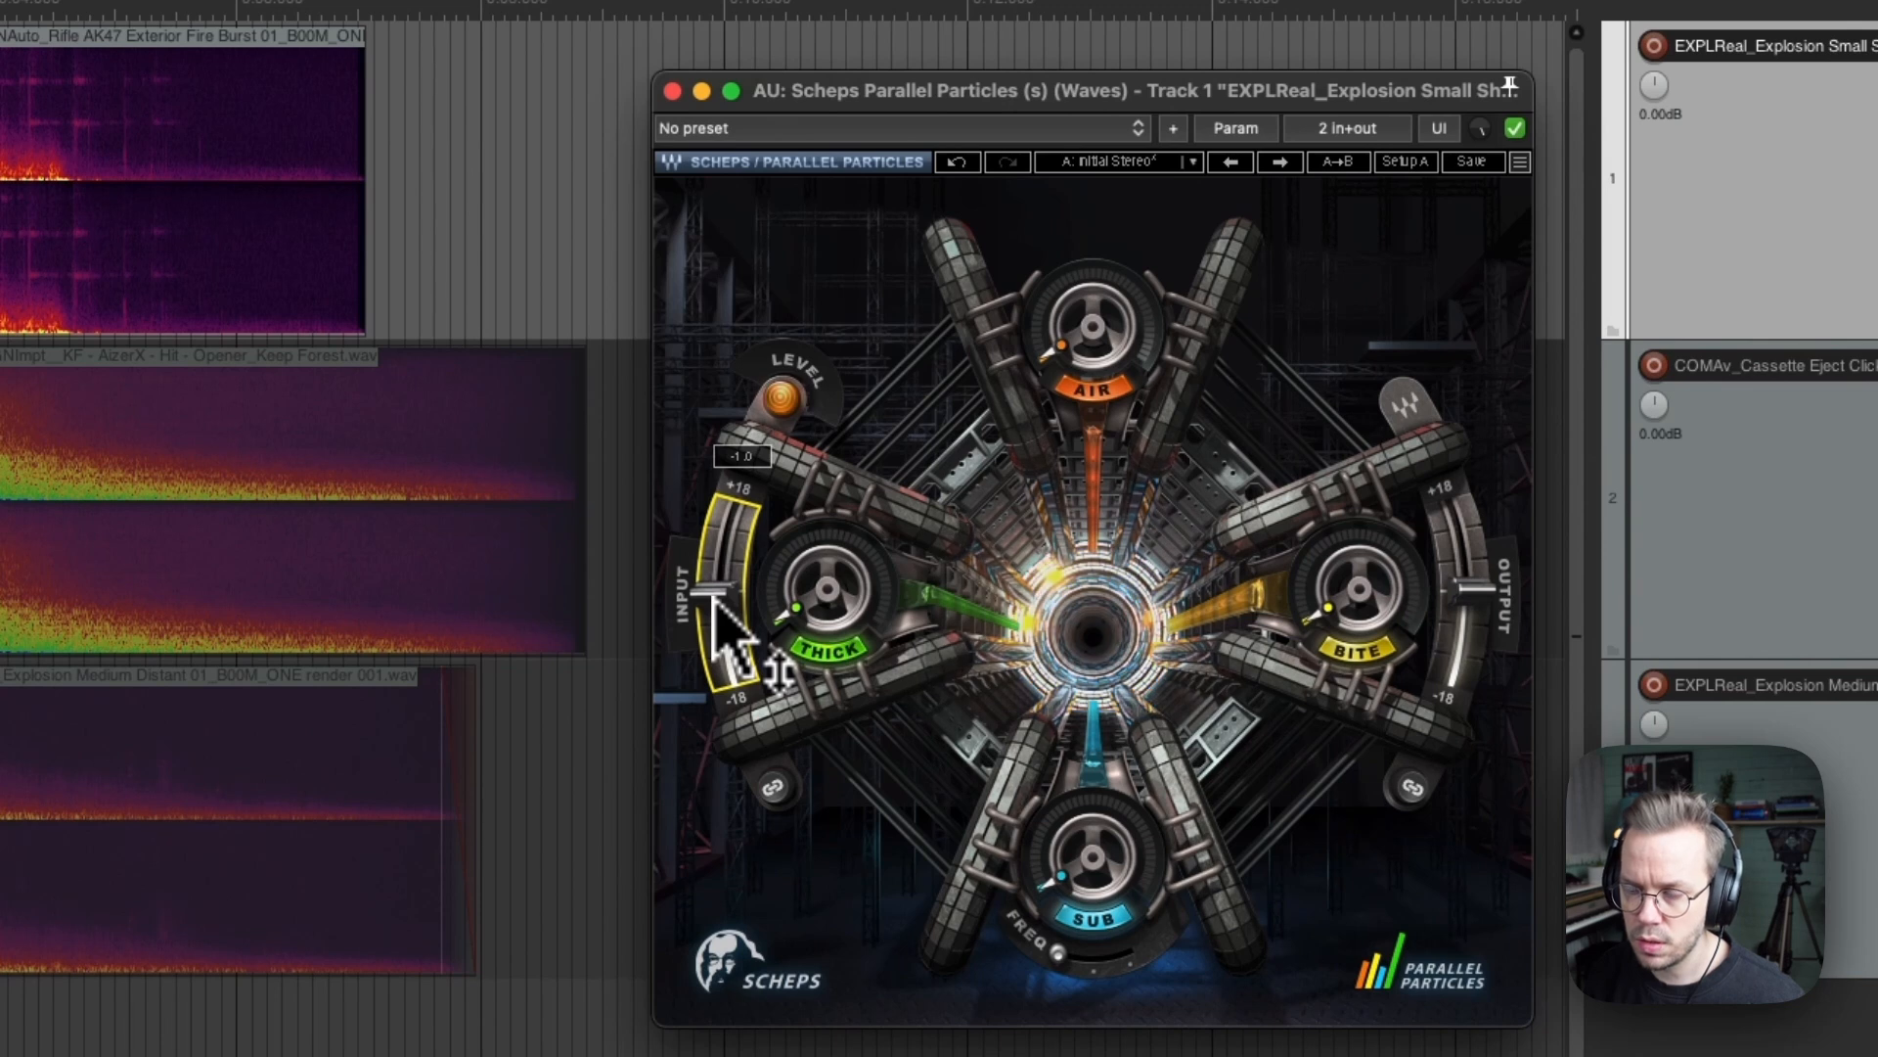
Raise Sub to about 64 with a mid-range frequency, and raise Thick to just under halfway
drag(1075, 885, 973, 153)
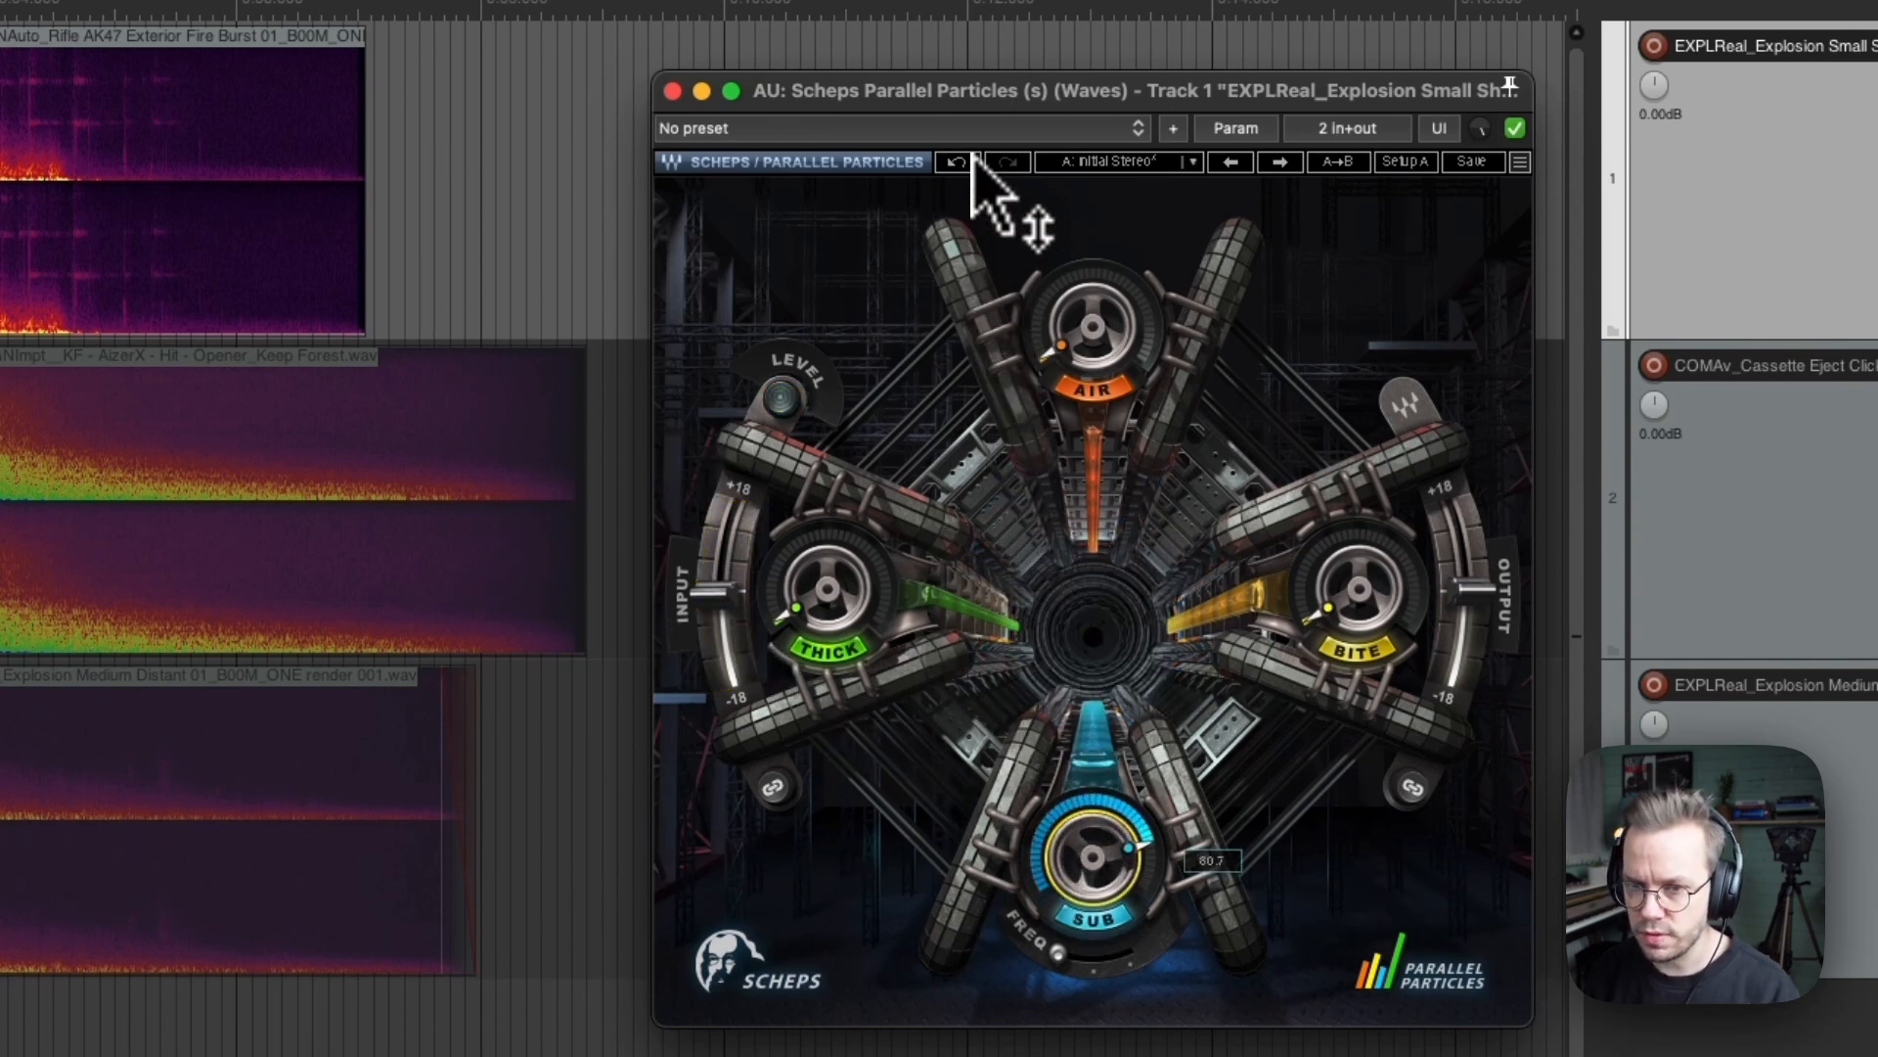
drag(1075, 865, 1090, 774)
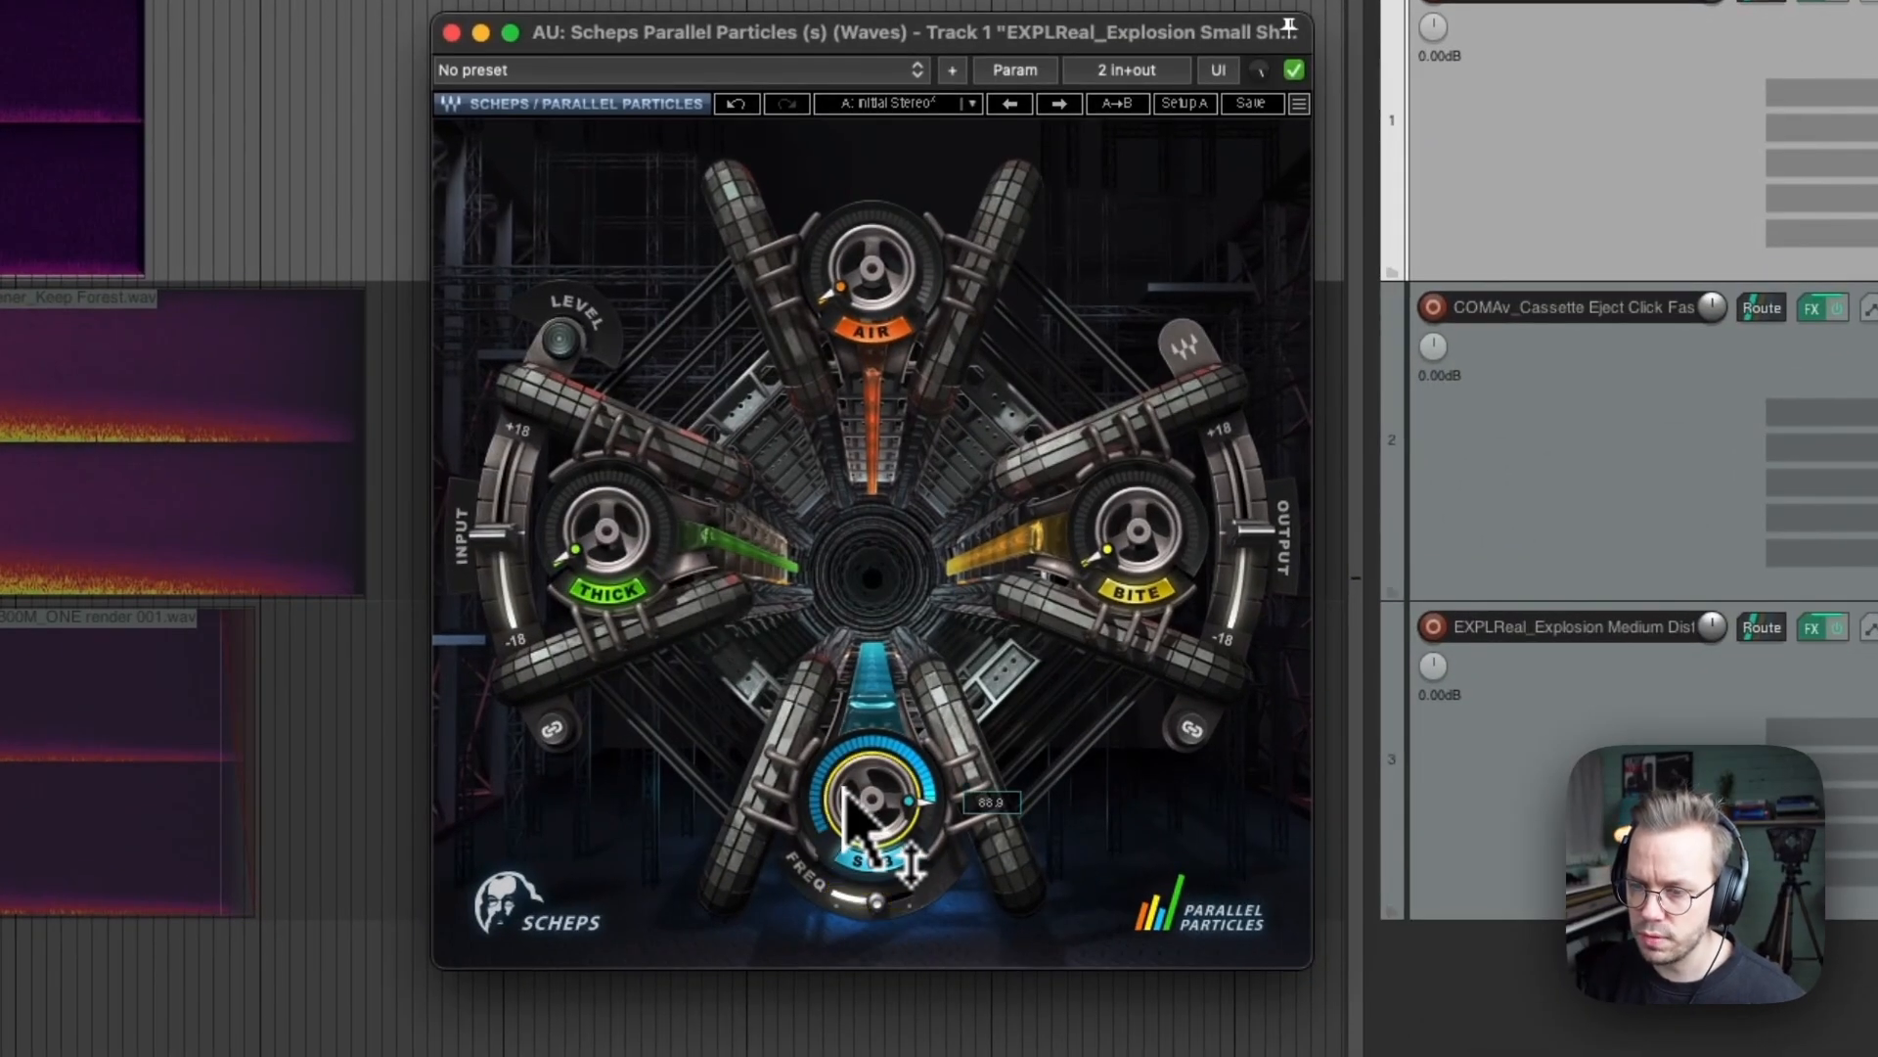
drag(847, 794, 843, 855)
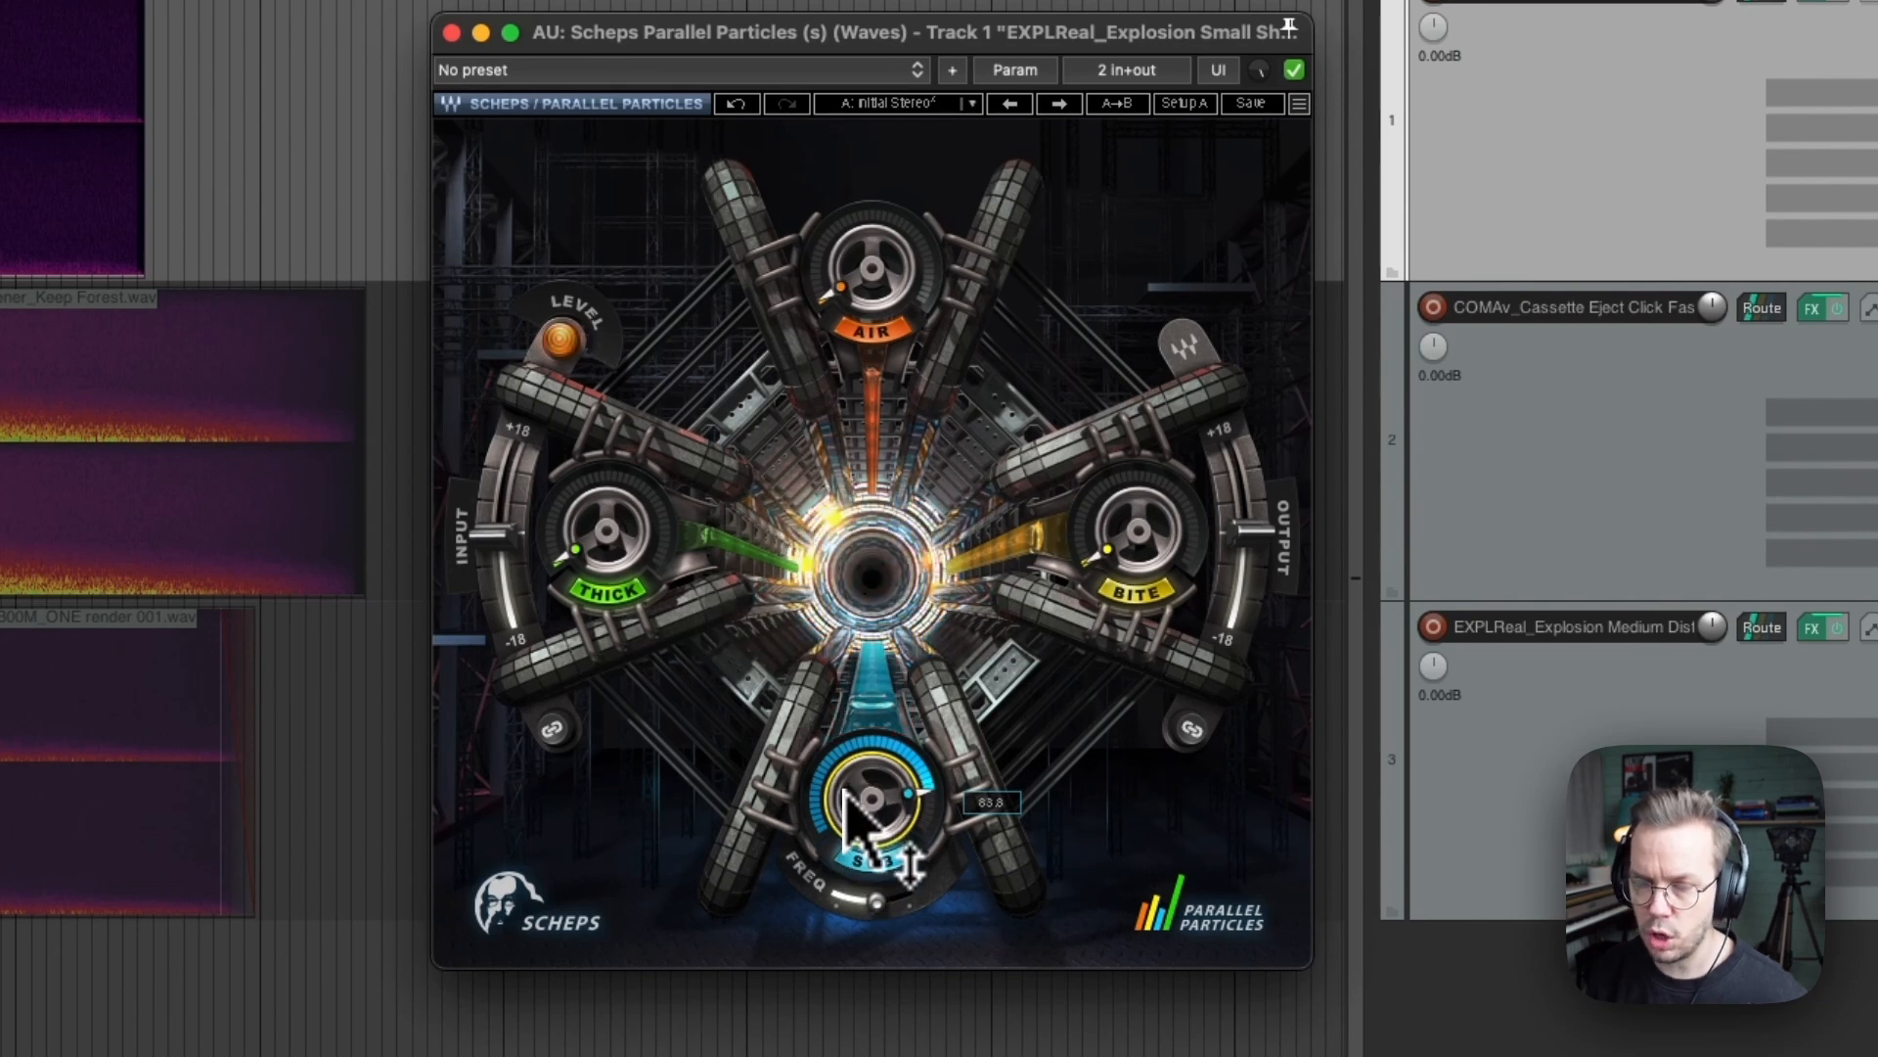
drag(603, 501, 566, 192)
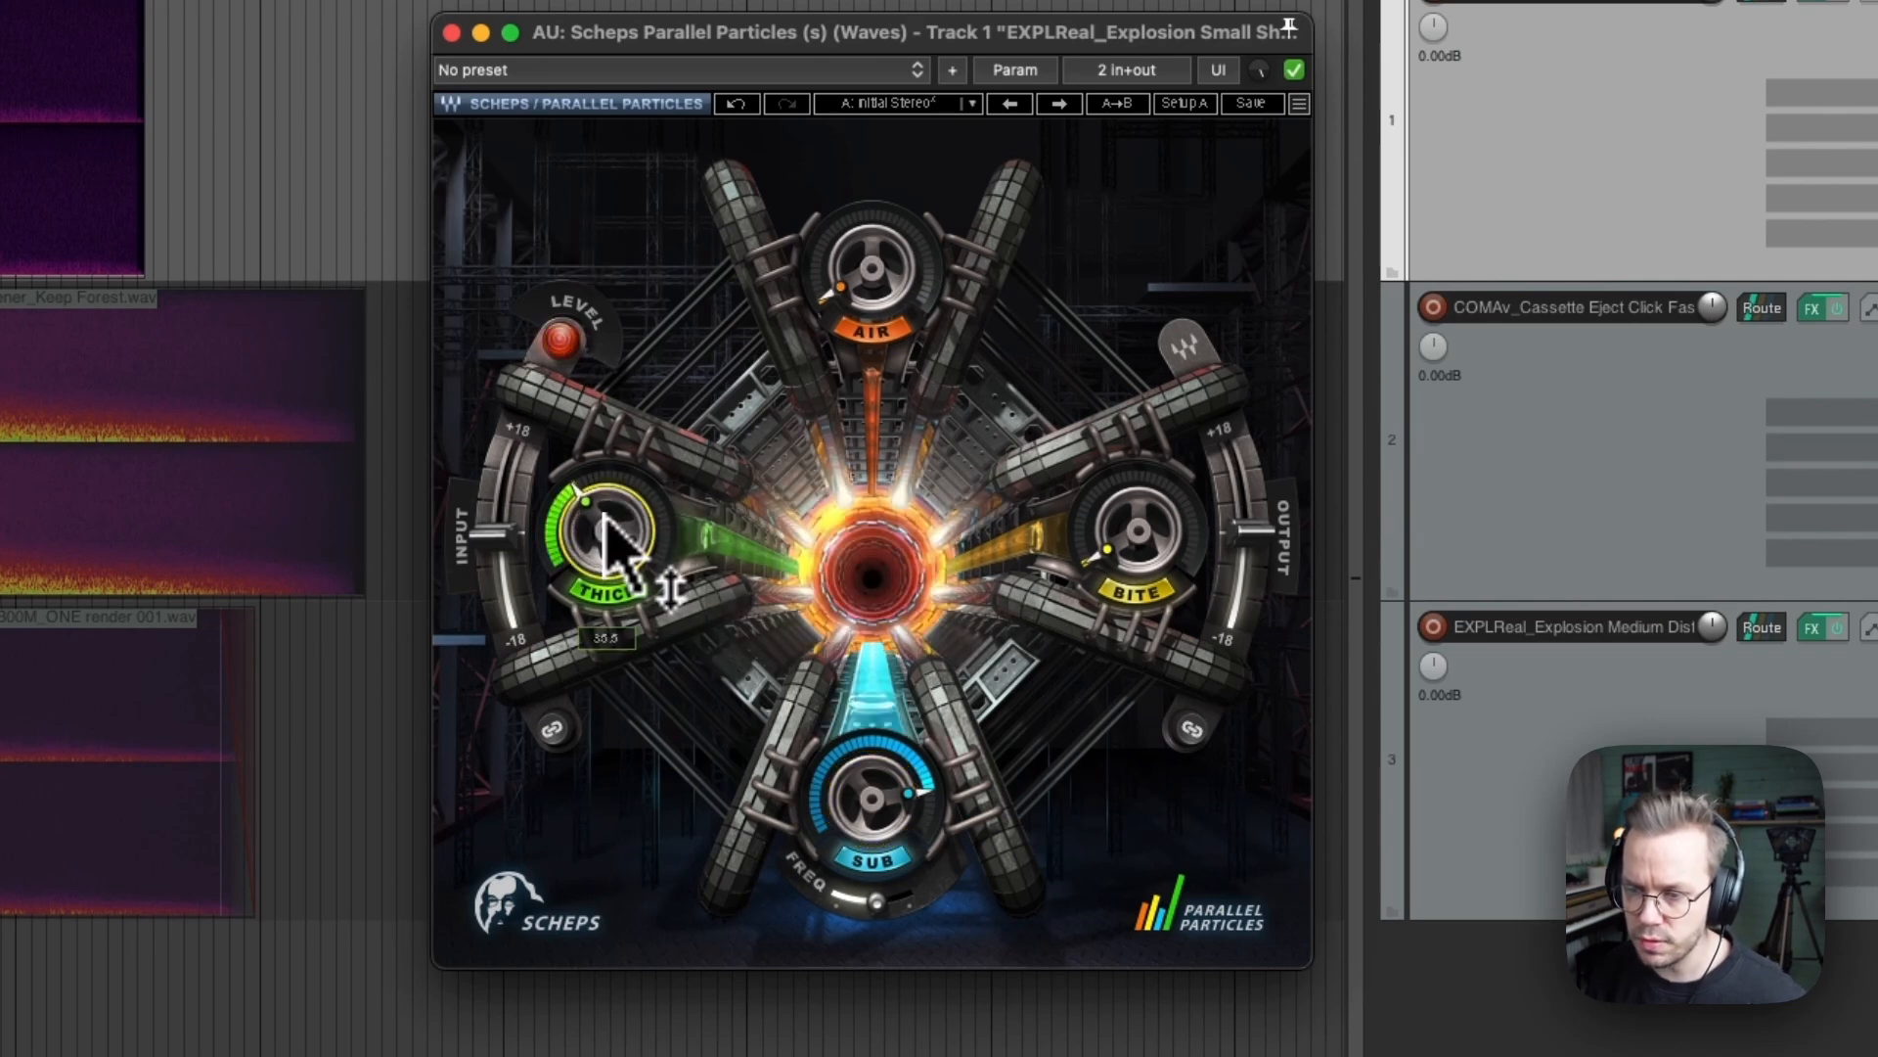
drag(605, 526, 602, 450)
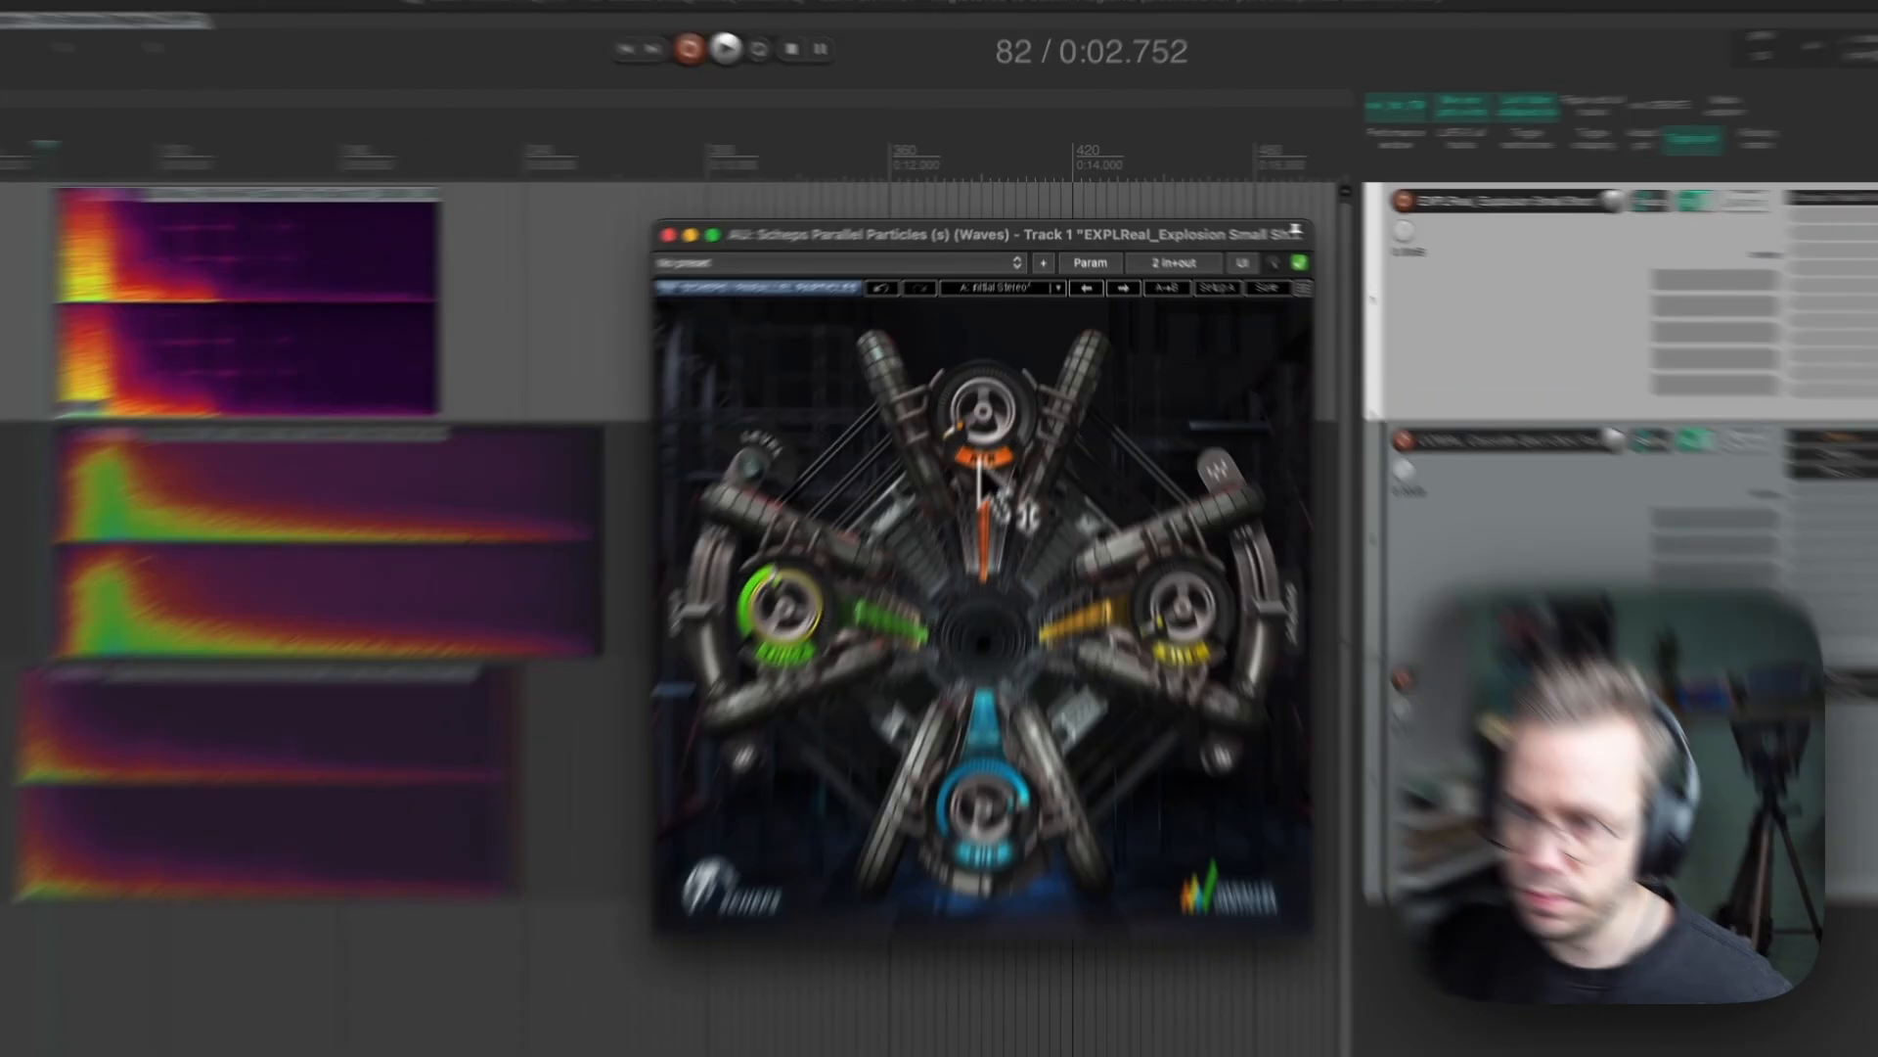
Set the Air amount to about 26 while repeatedly auditioning the rifle burst, including with a much stronger setting
drag(998, 375, 1002, 358)
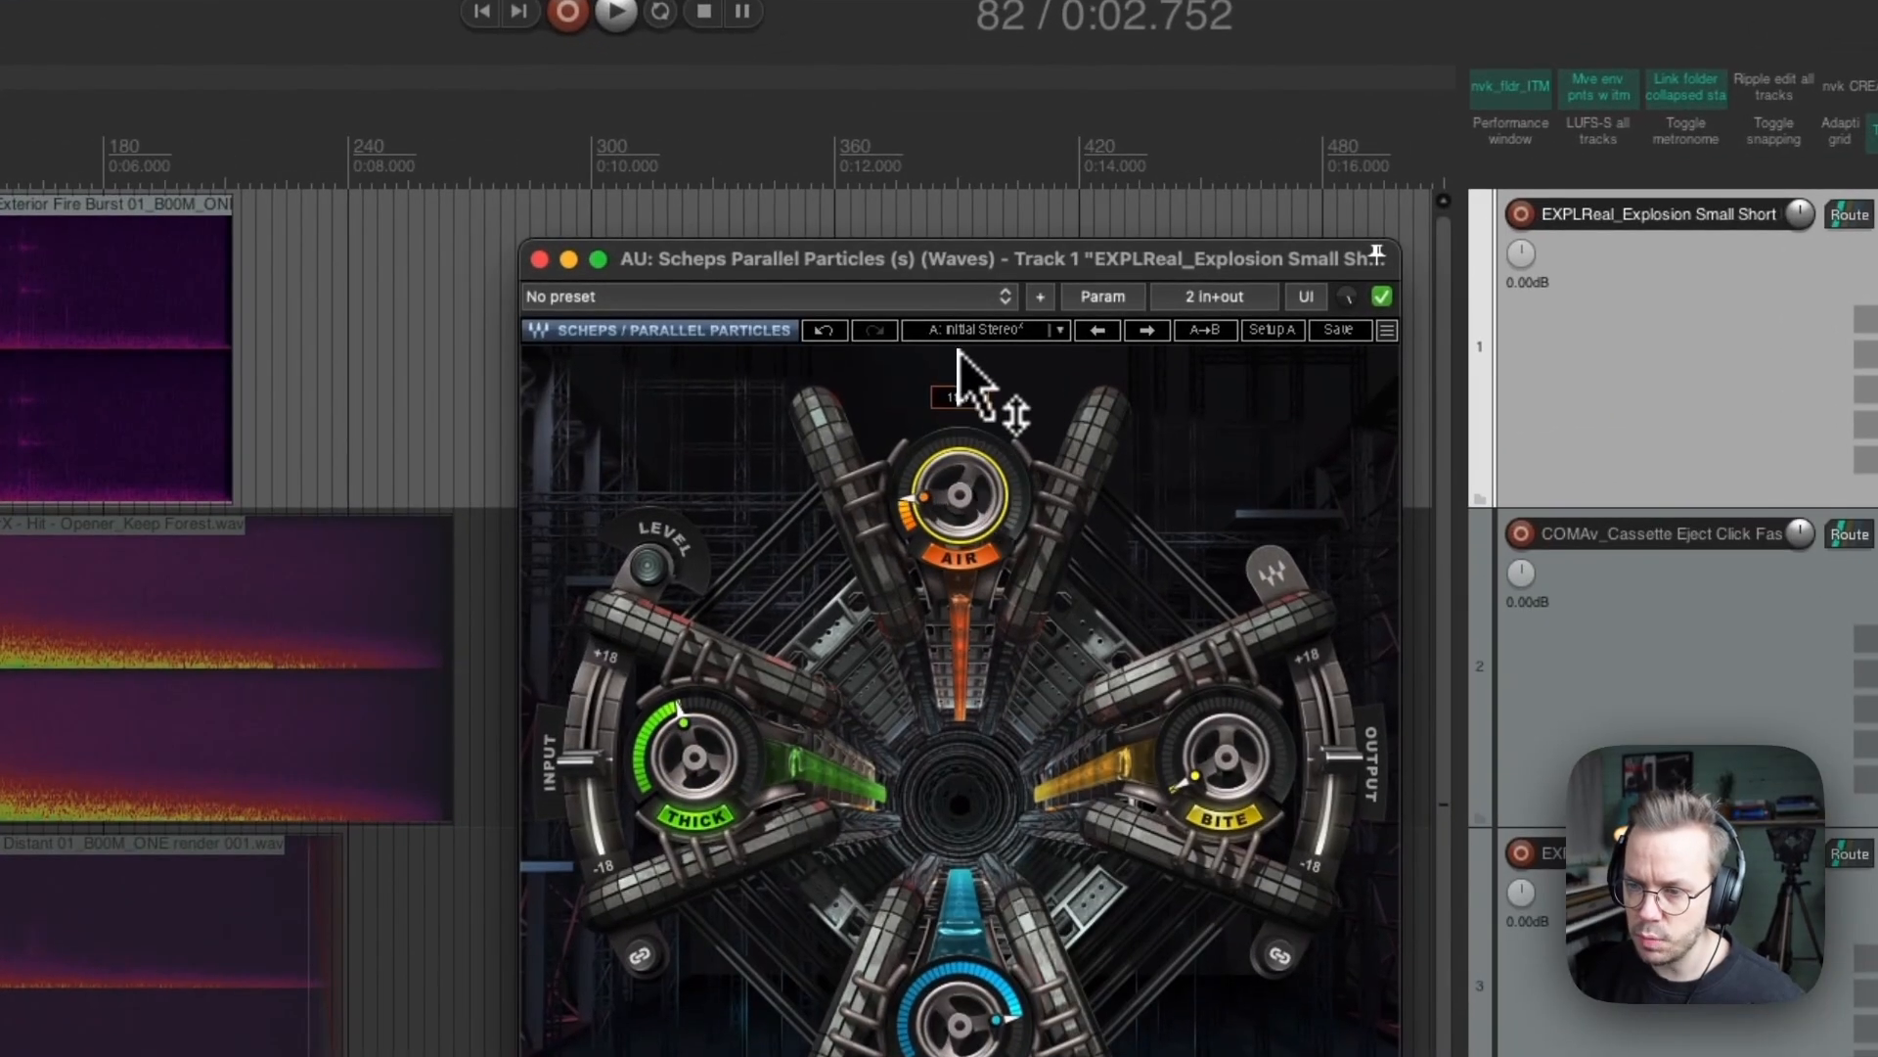
key(space)
key(space)
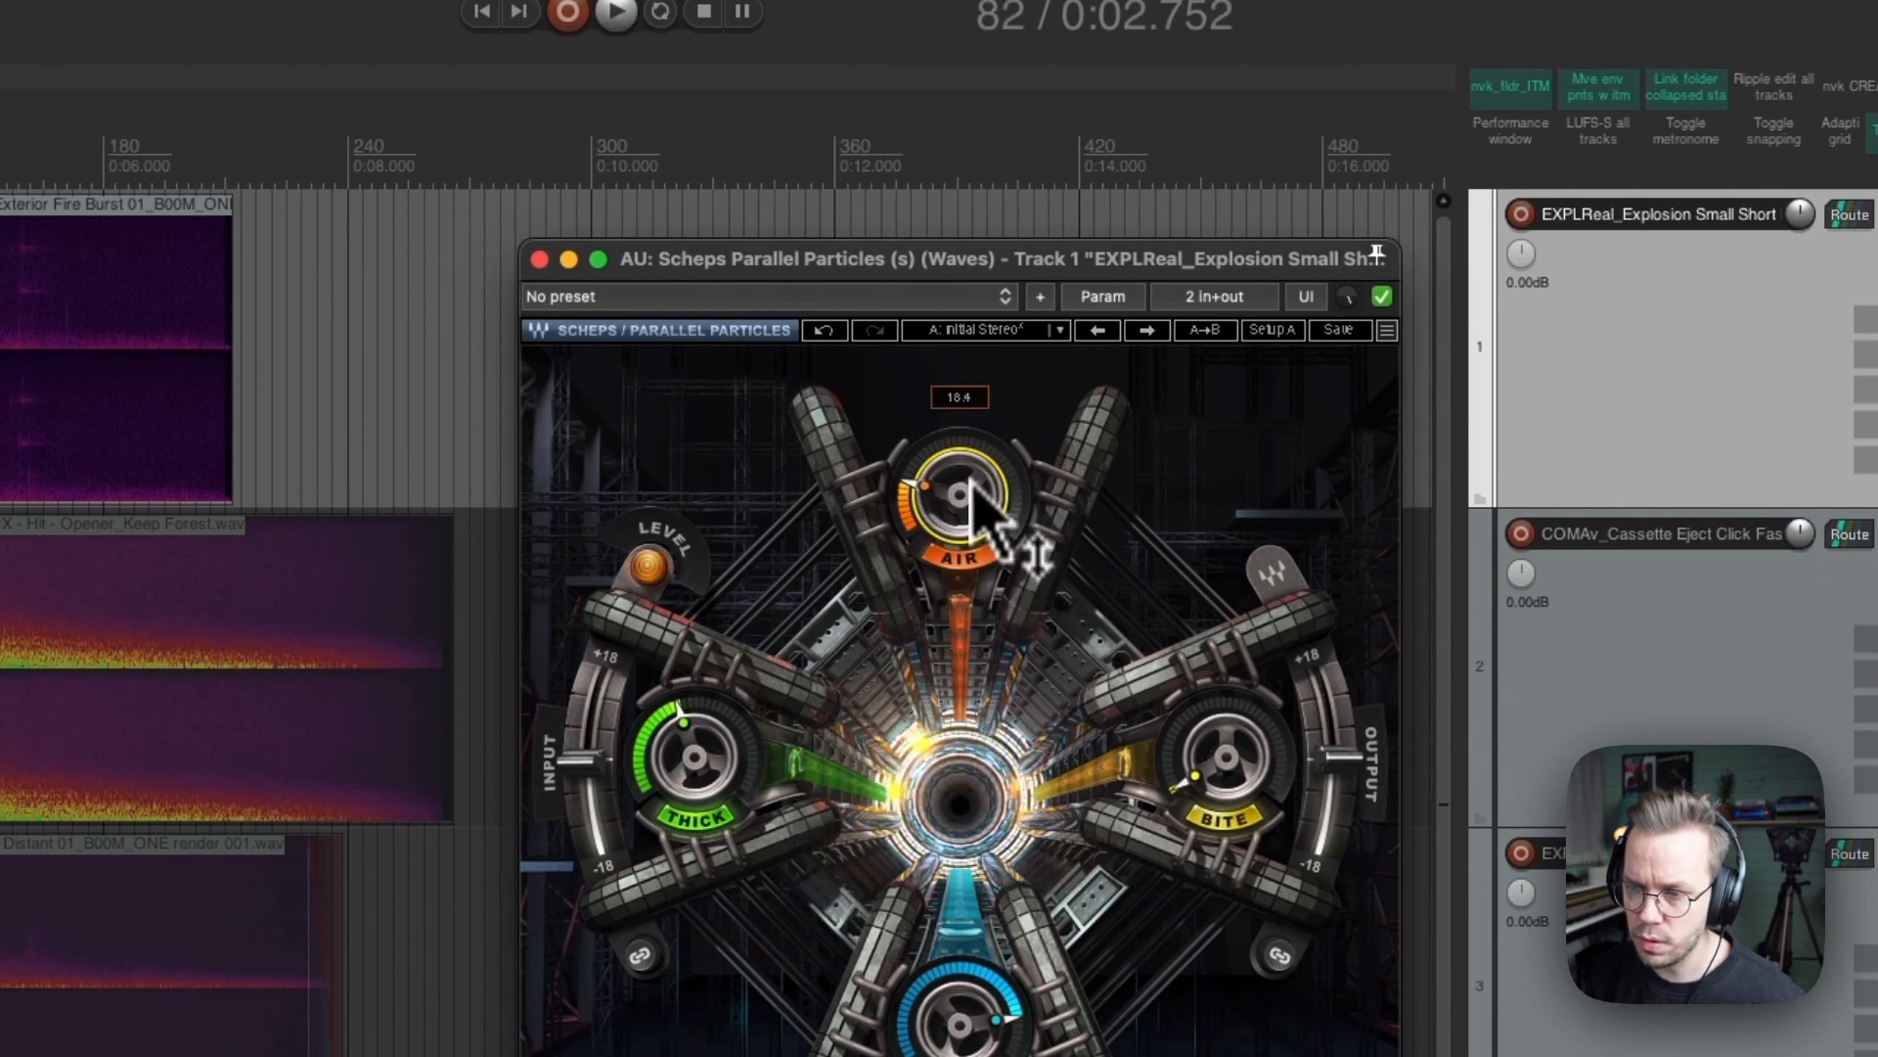
drag(971, 474, 953, 333)
key(space)
key(space)
key(space)
key(space)
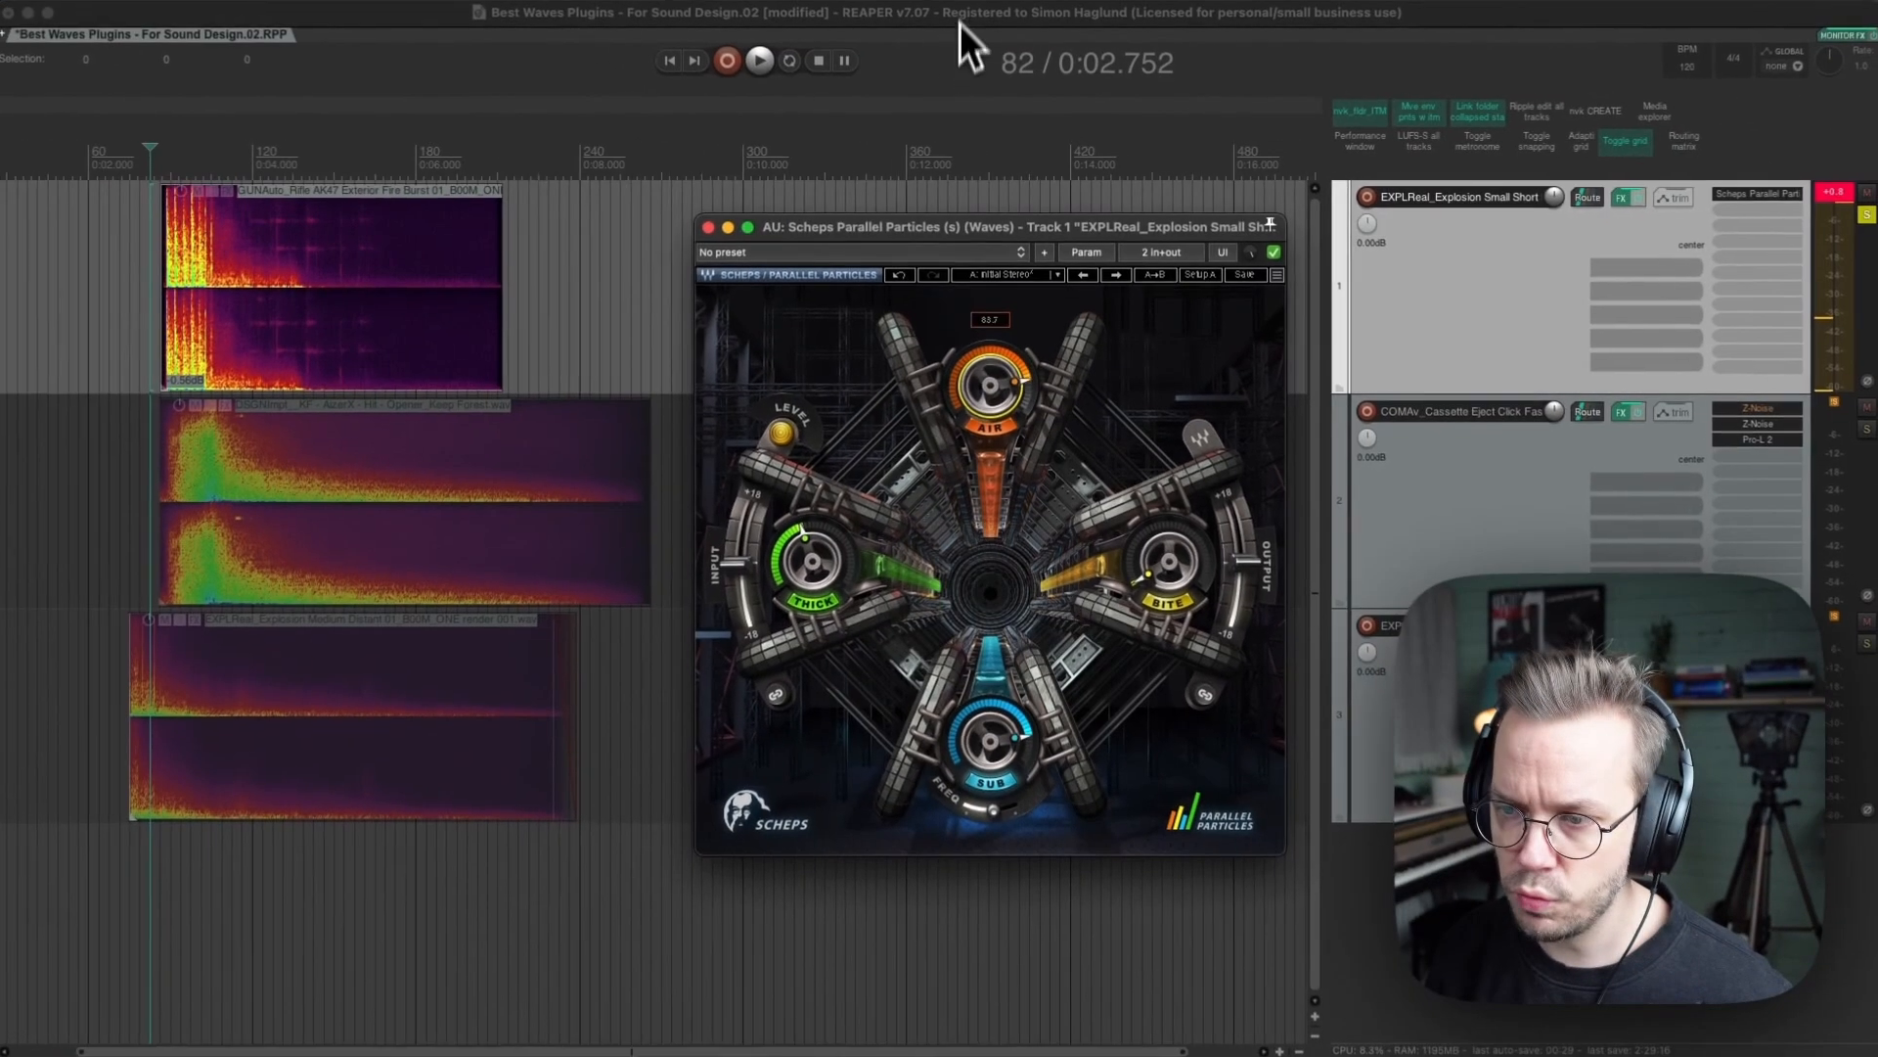
key(space)
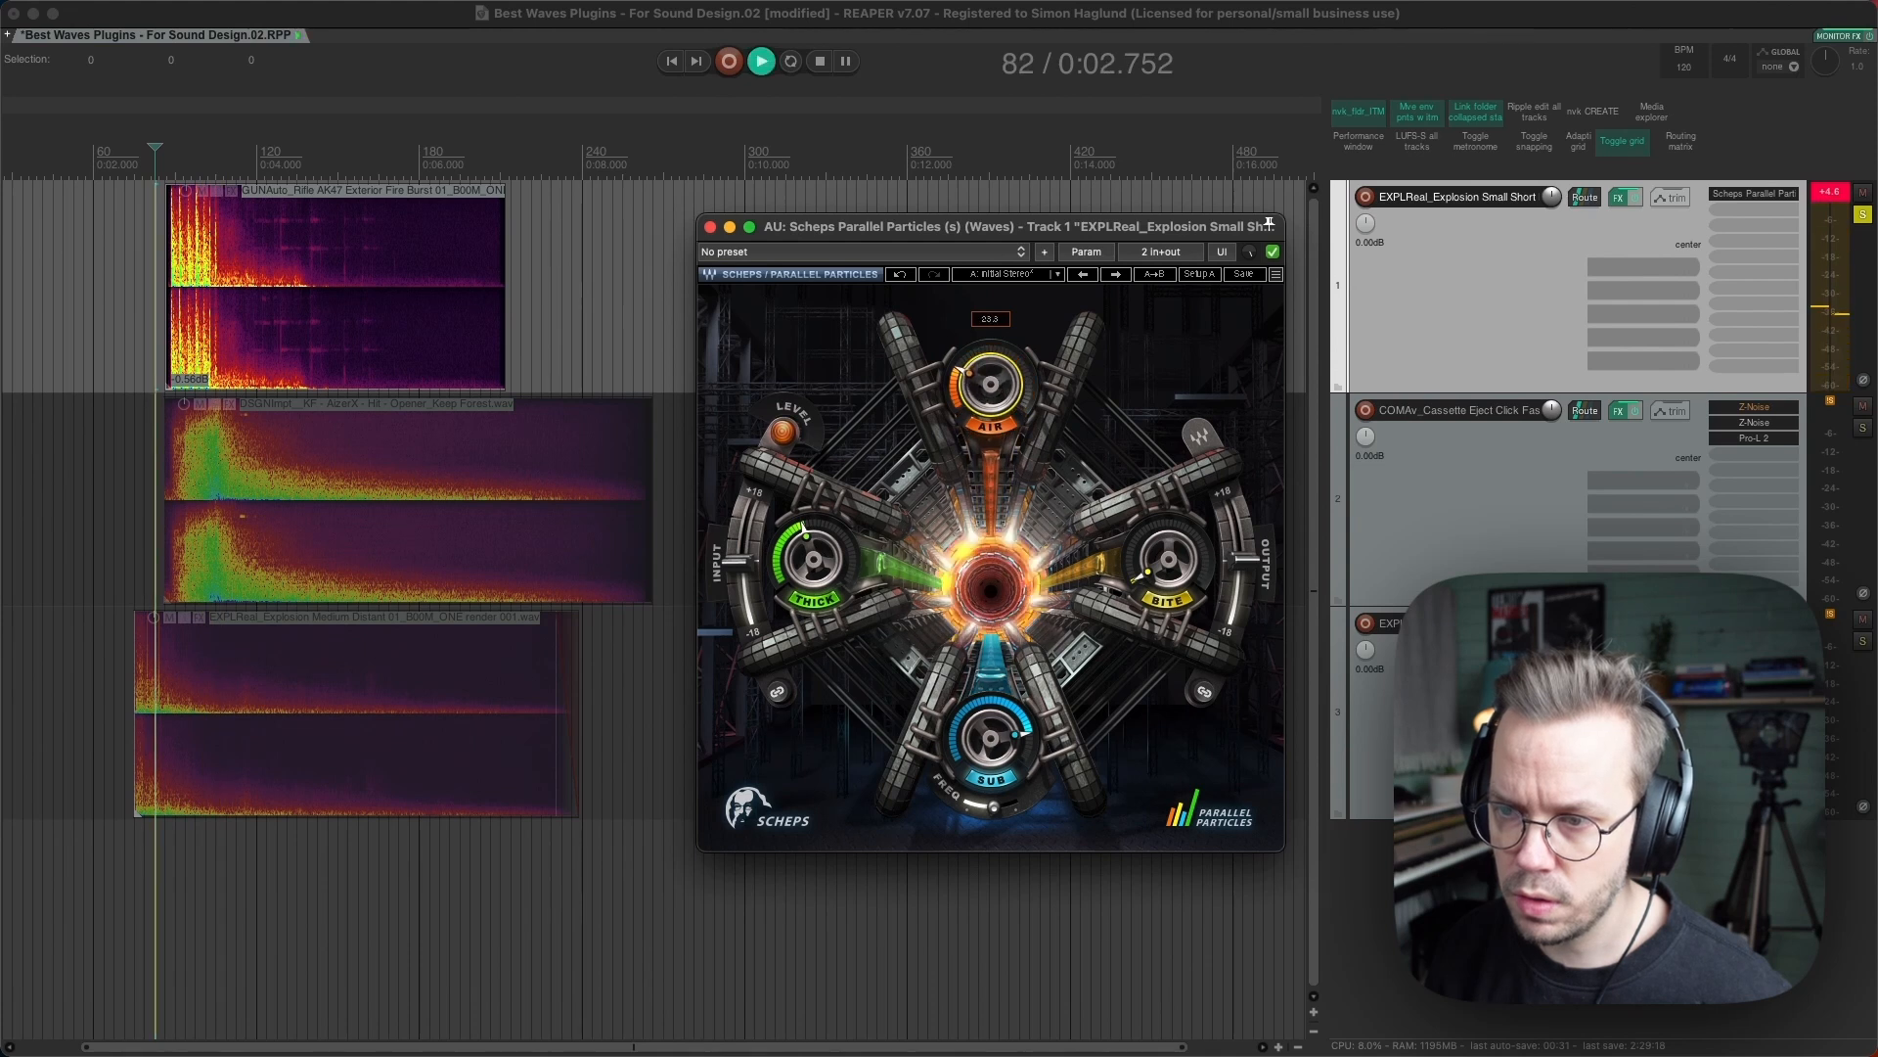
key(space)
key(space)
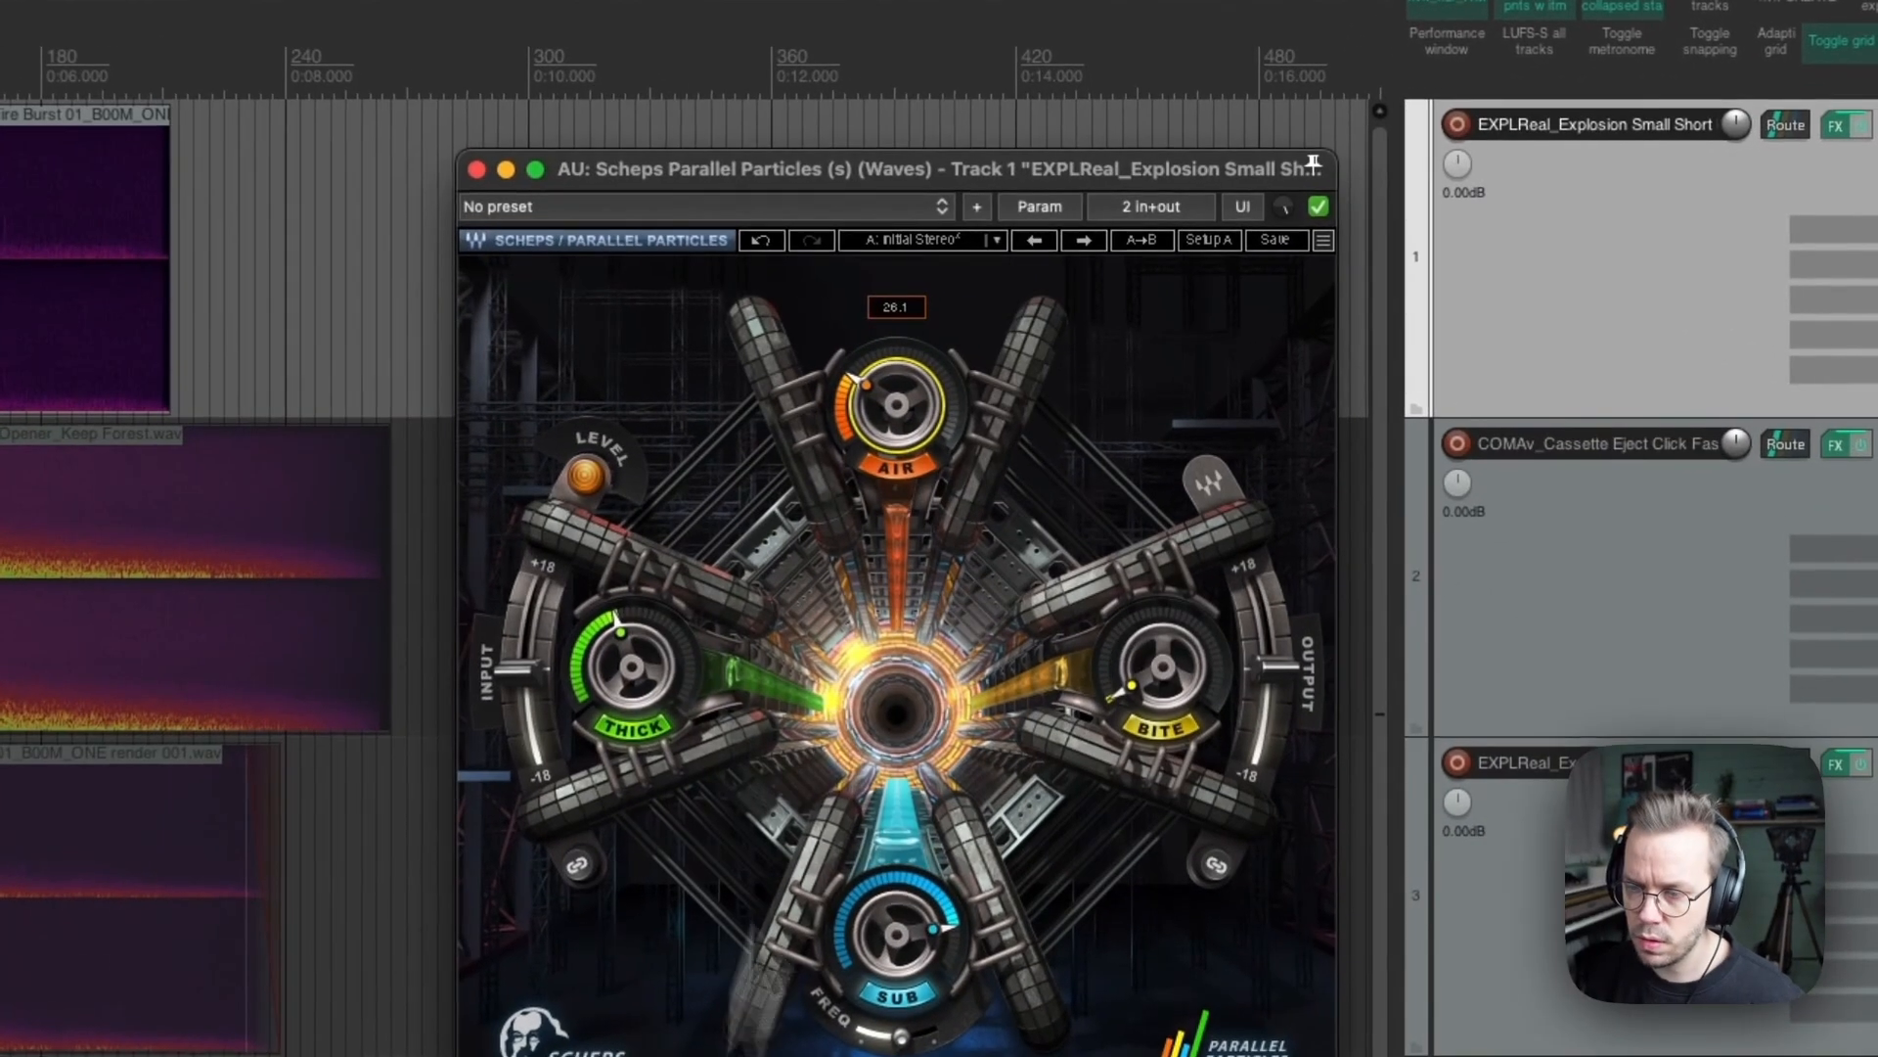
Raise the Bite amount to just under halfway
drag(1171, 571, 1108, 249)
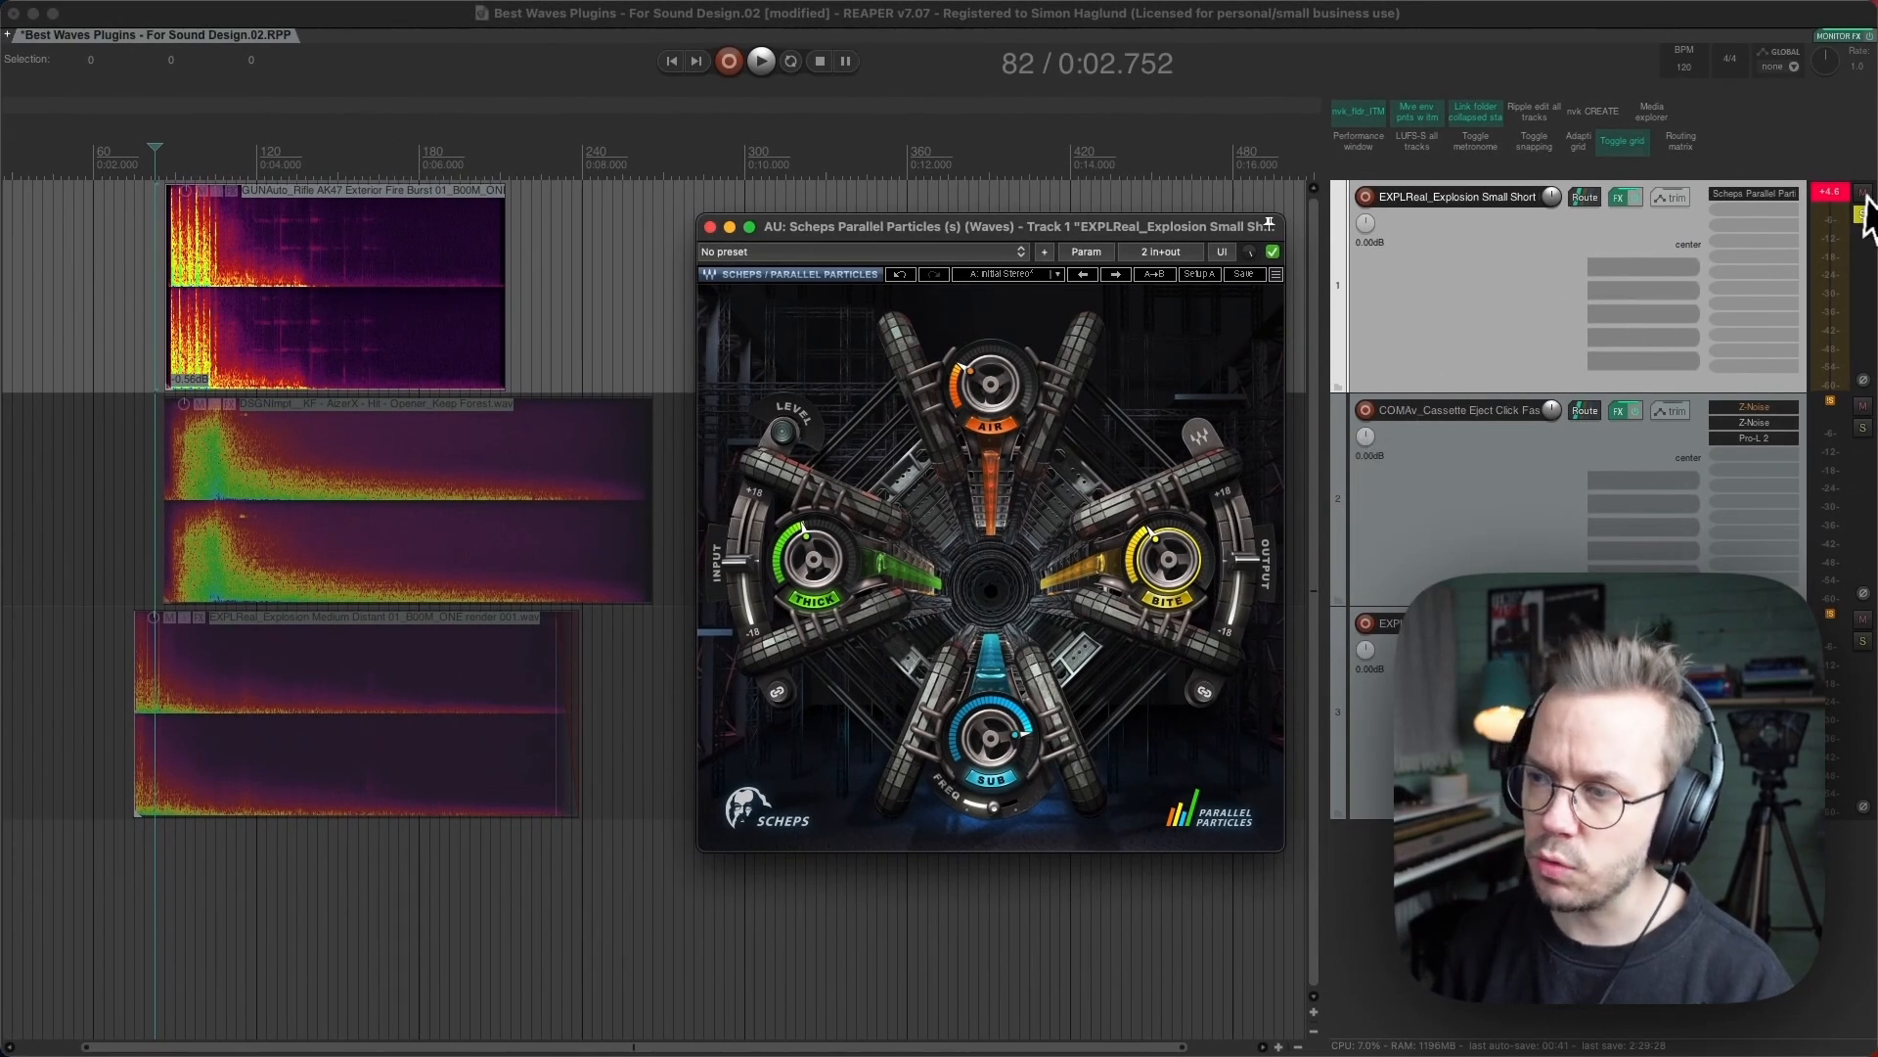
mouse_move(1166, 573)
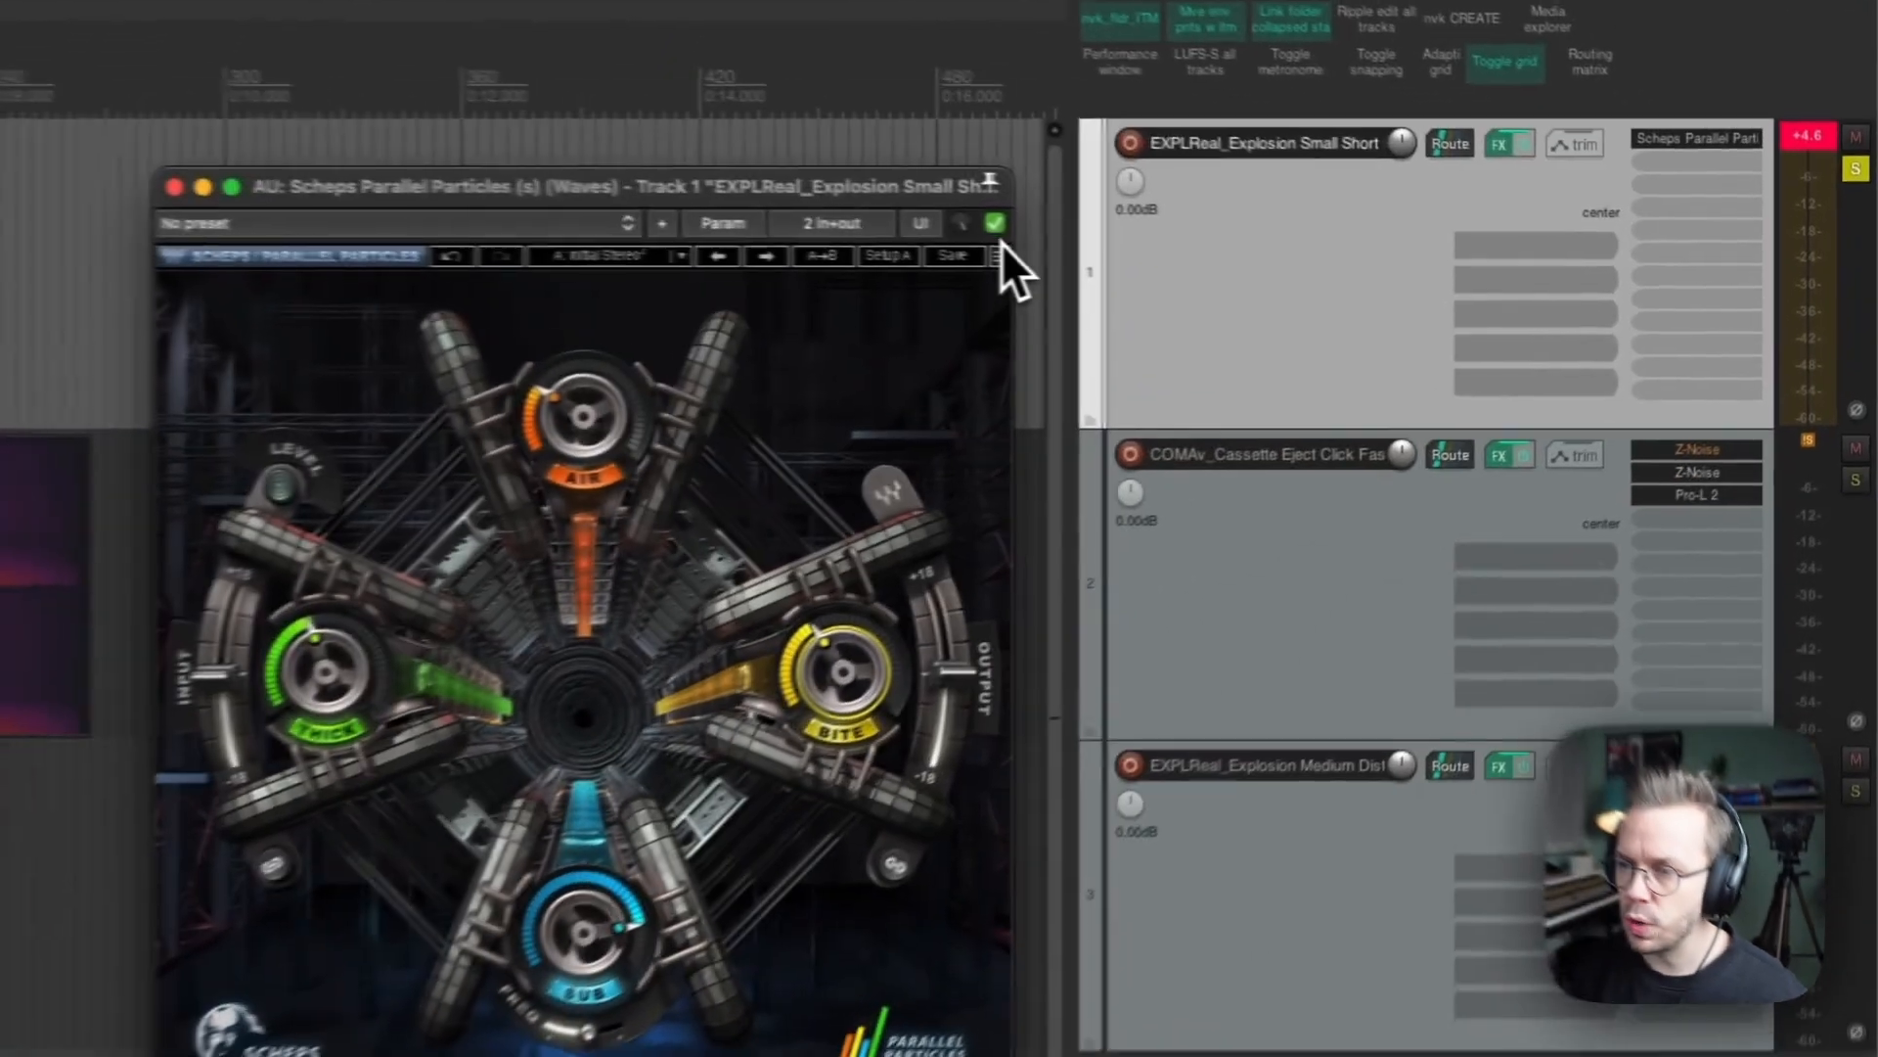
Reset the first track's peak meter, check the rifle burst's level with the plugin bypassed, and re-enable the plugin
click(1273, 251)
click(1805, 140)
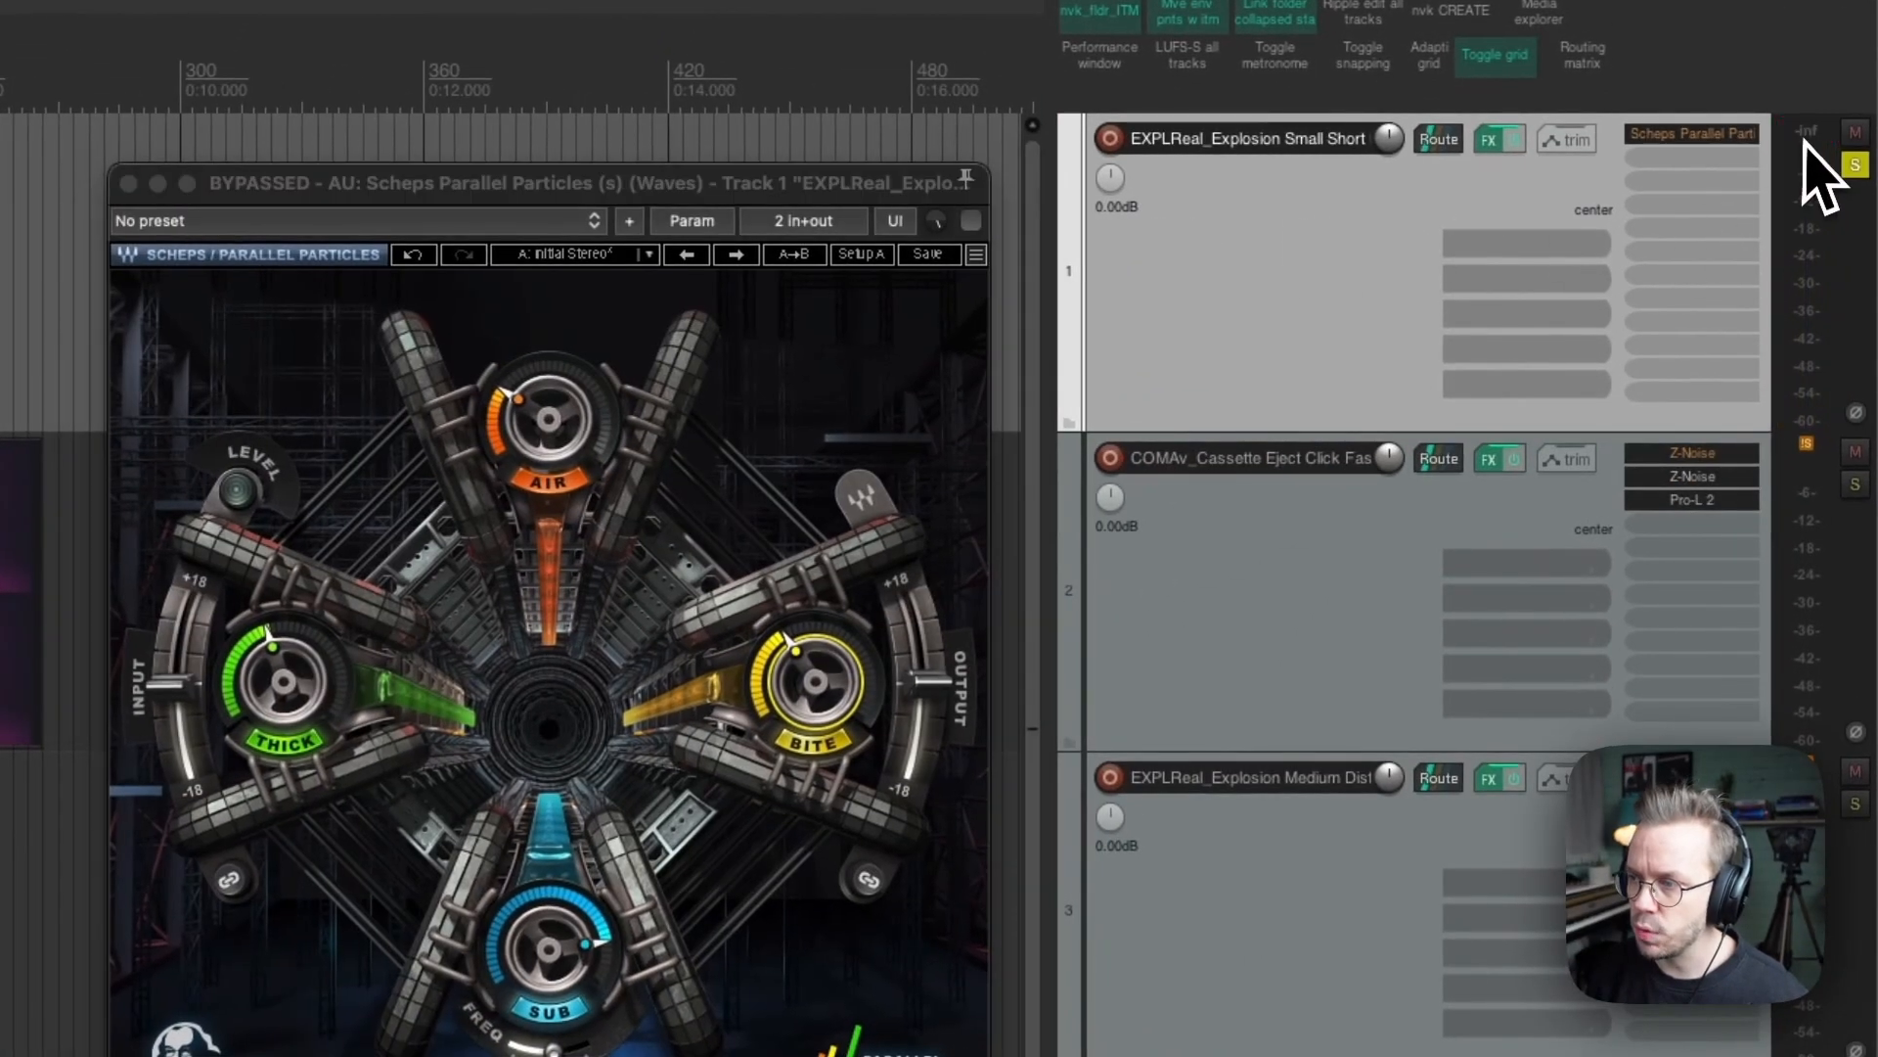
key(space)
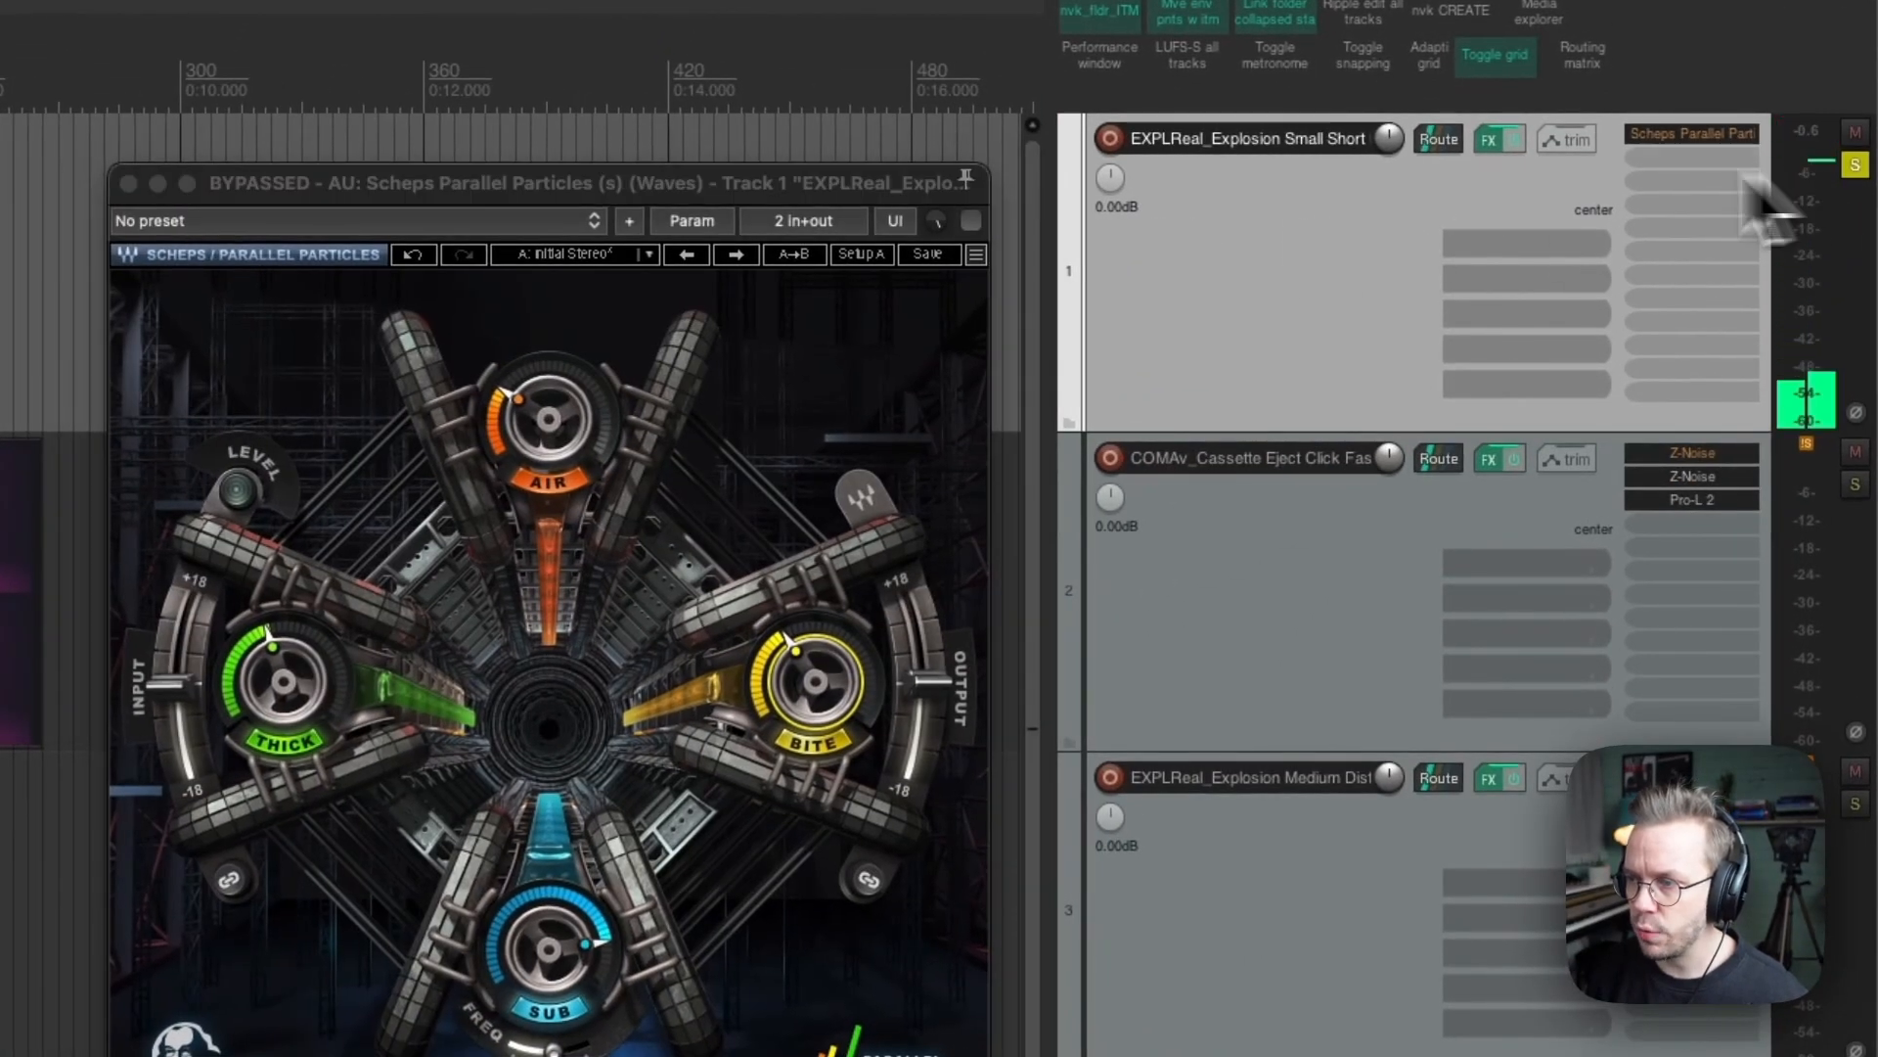
click(971, 220)
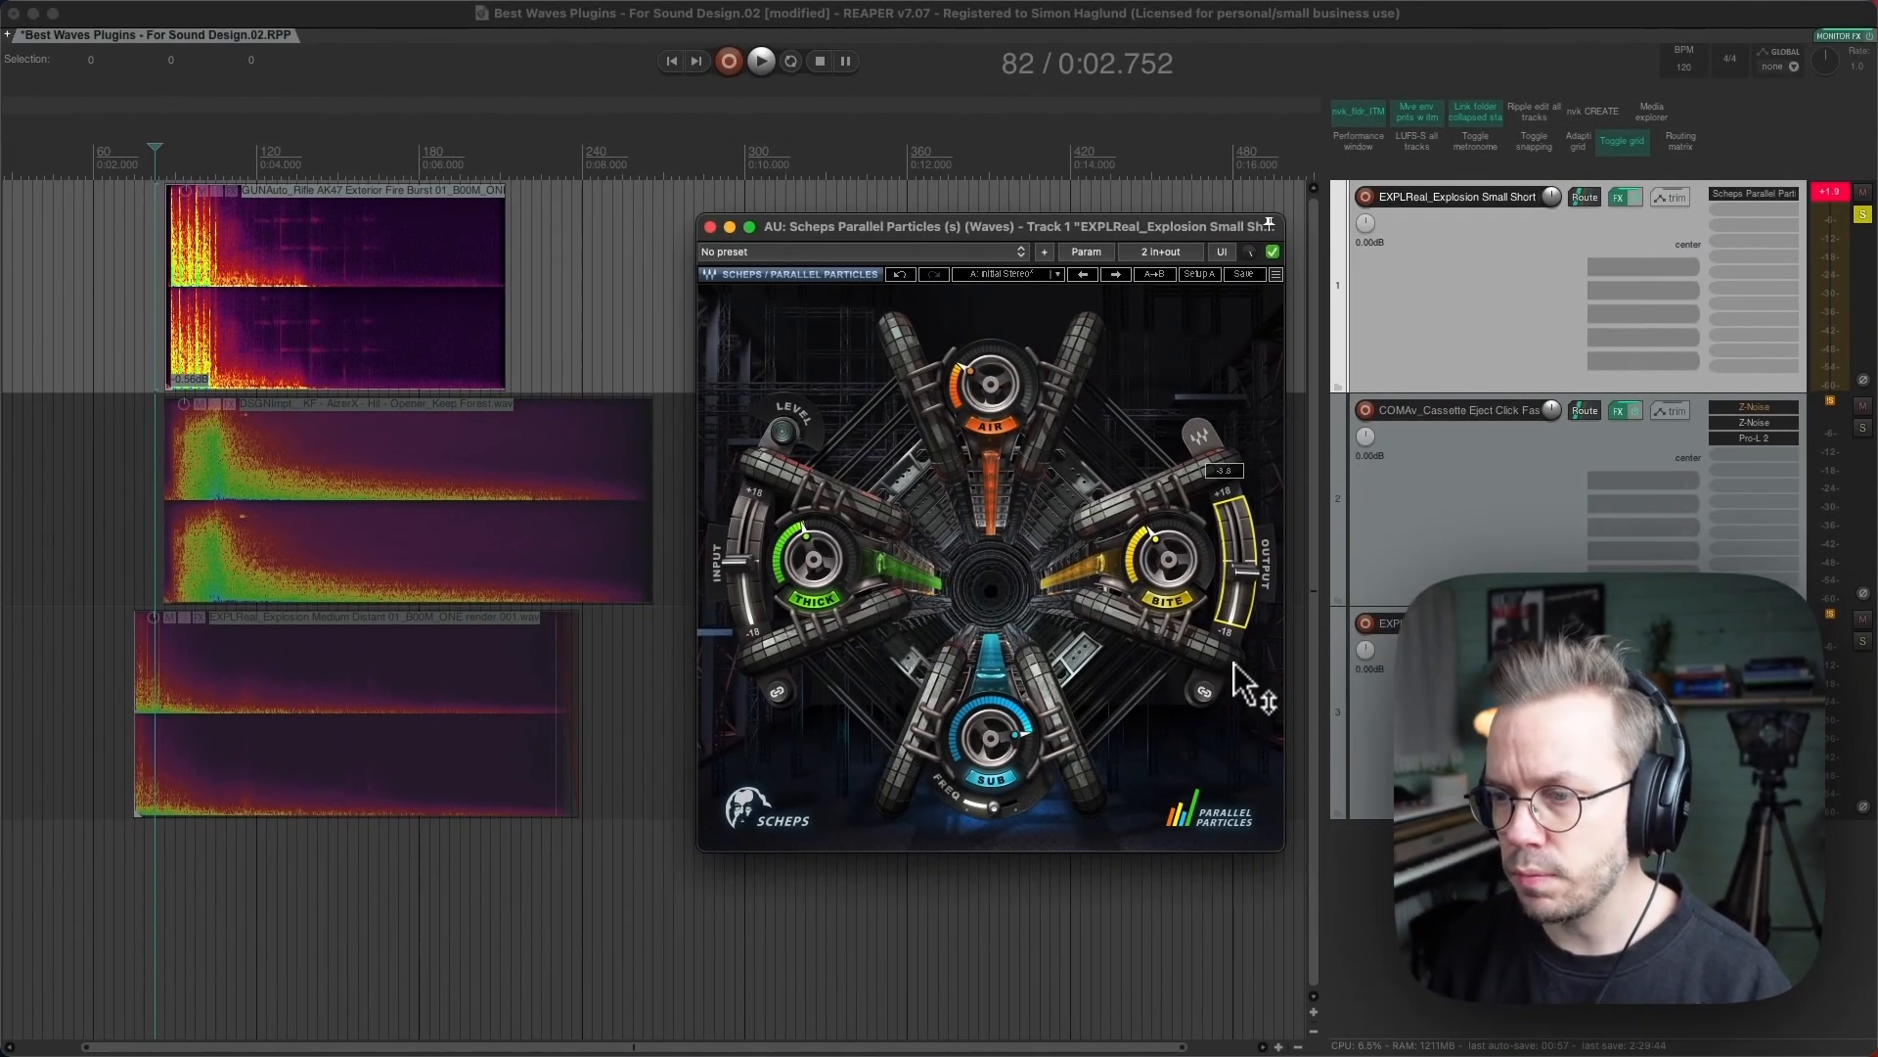
Lower the plugin's Output level past -4.0 to compensate for the added loudness
drag(1234, 662, 1231, 670)
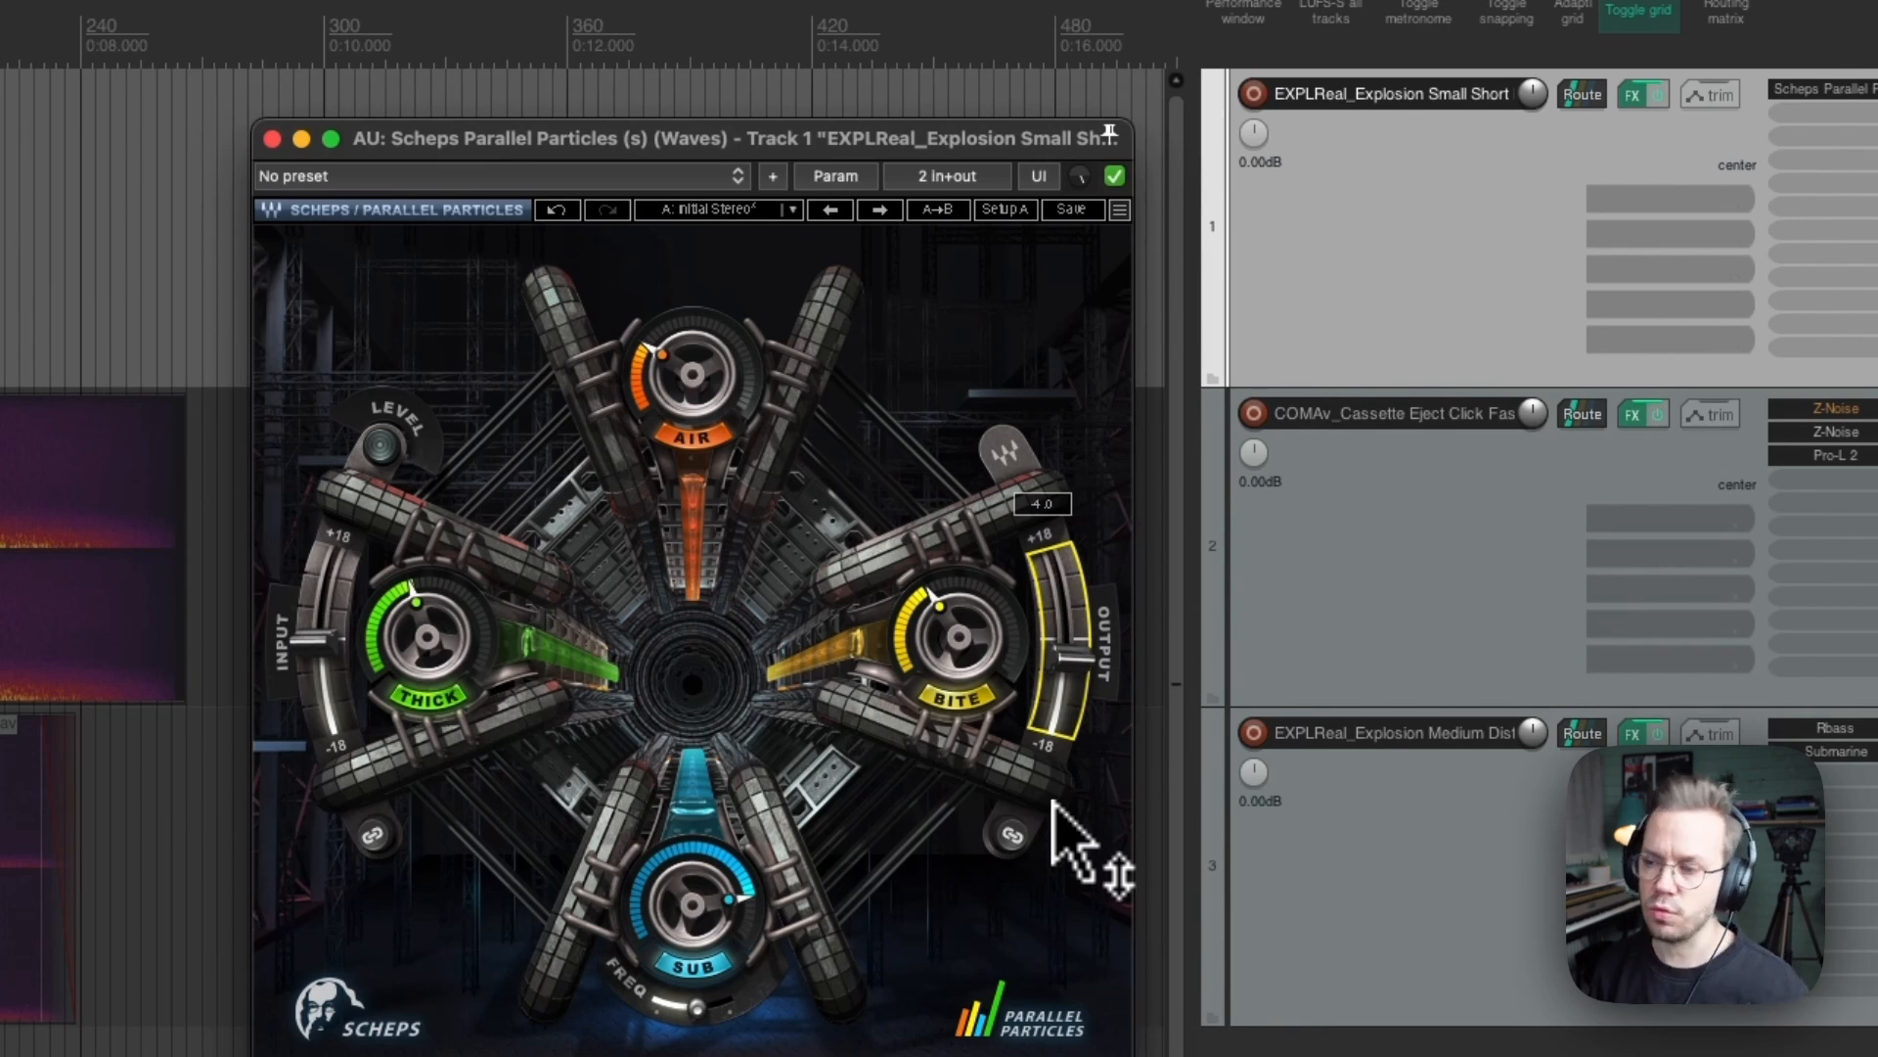
drag(1082, 650, 1090, 684)
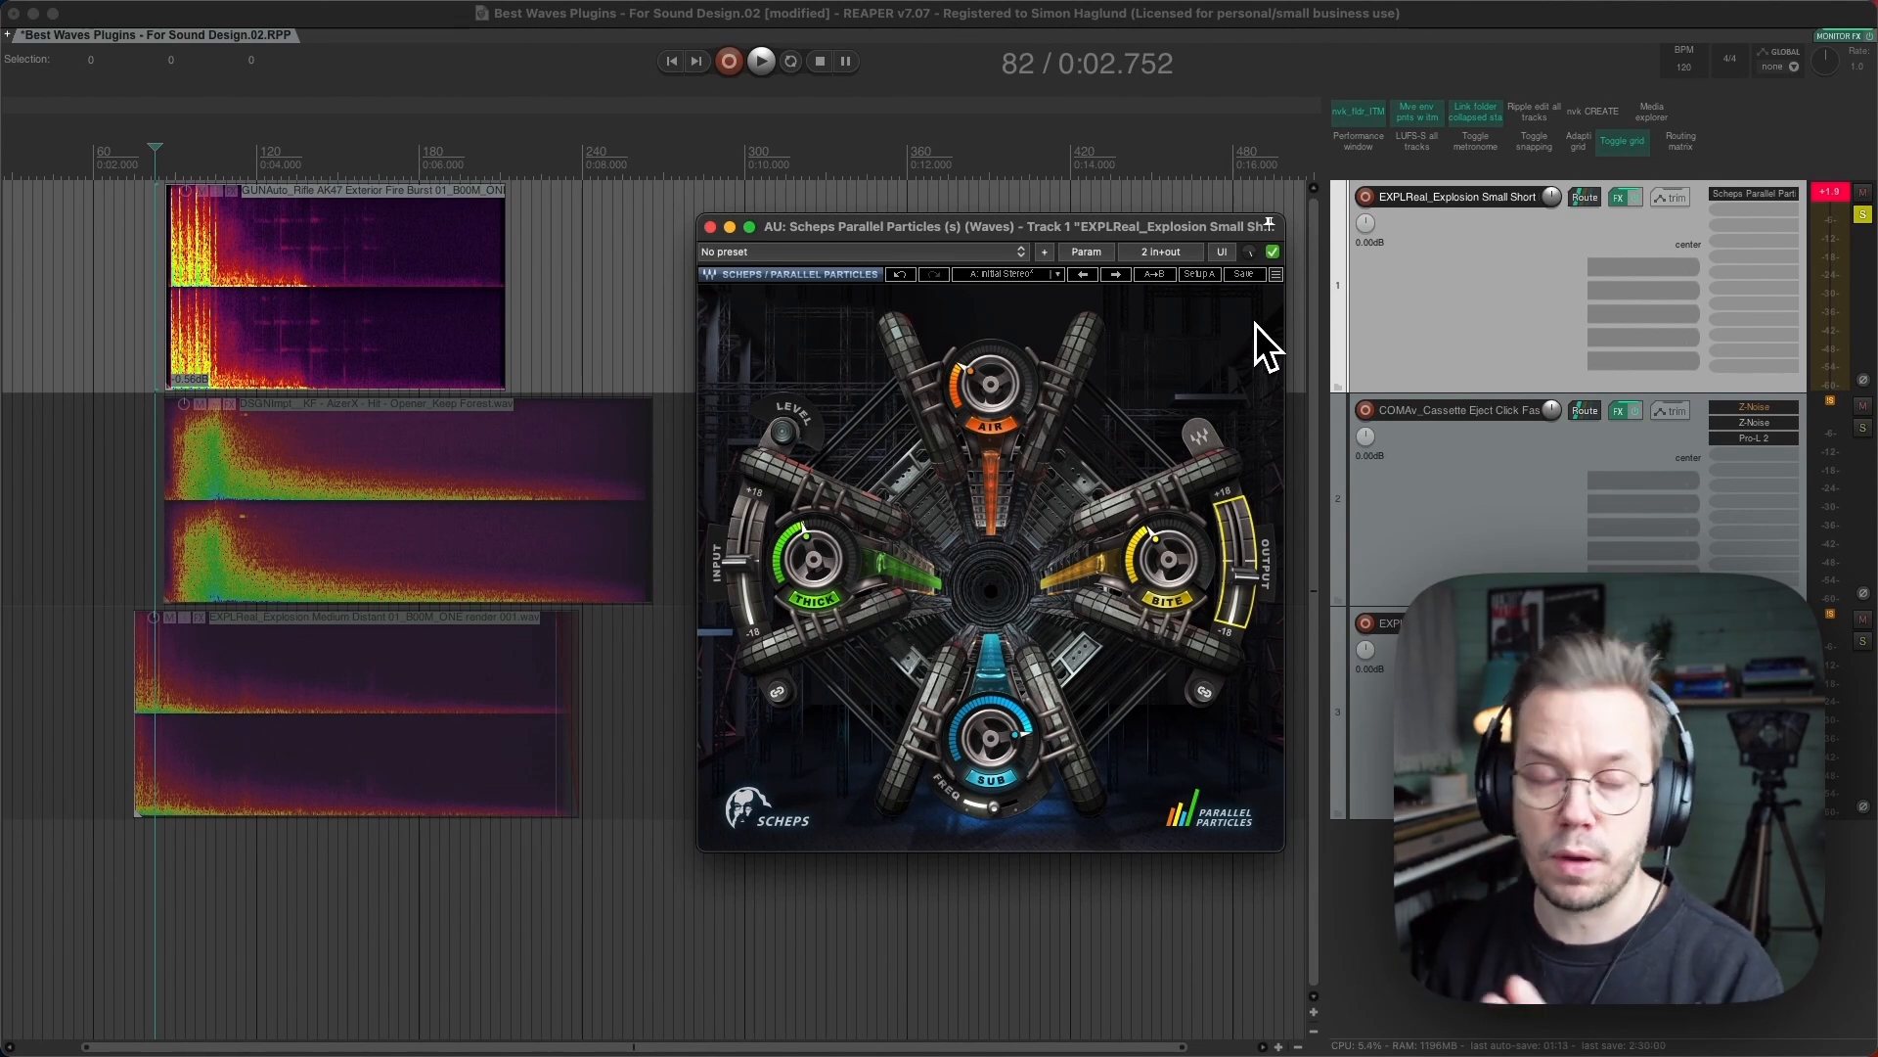
Compare the rifle burst with the plugin bypassed and enabled by replaying it in both states
click(1272, 251)
key(space)
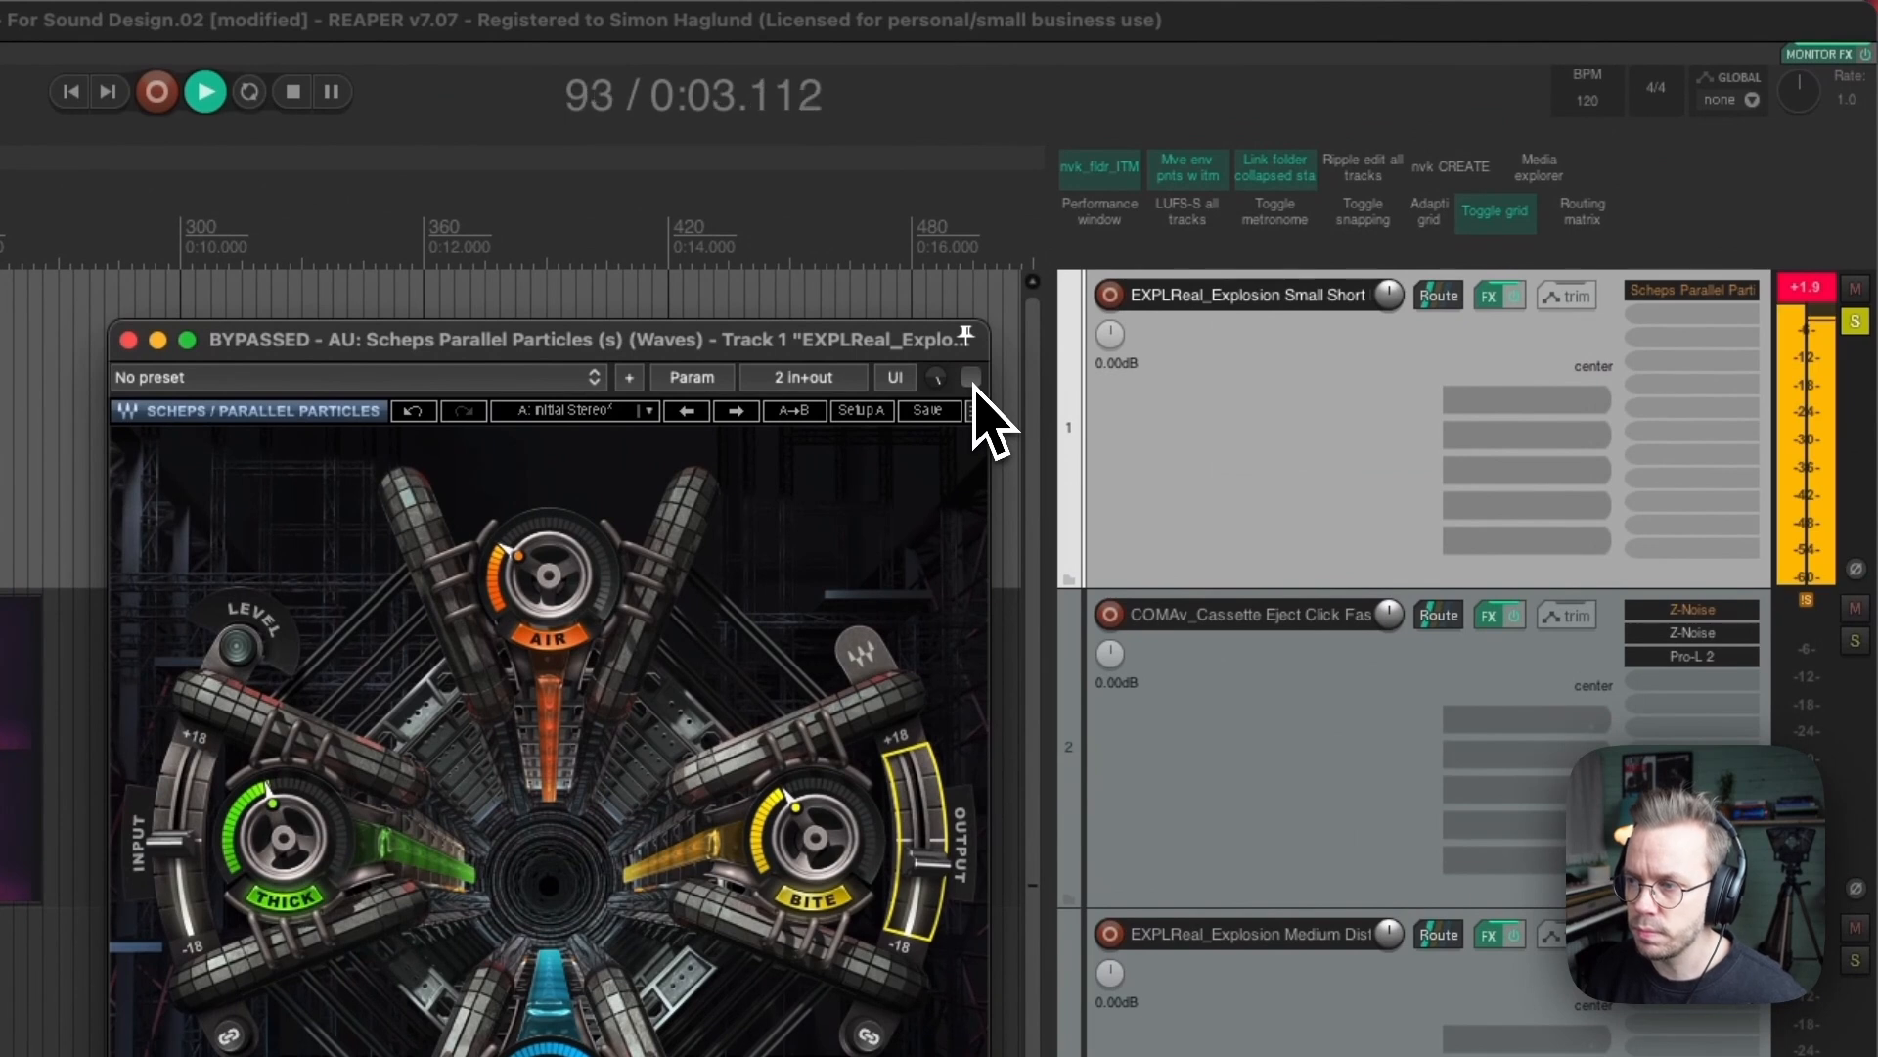
click(1272, 251)
key(space)
key(space)
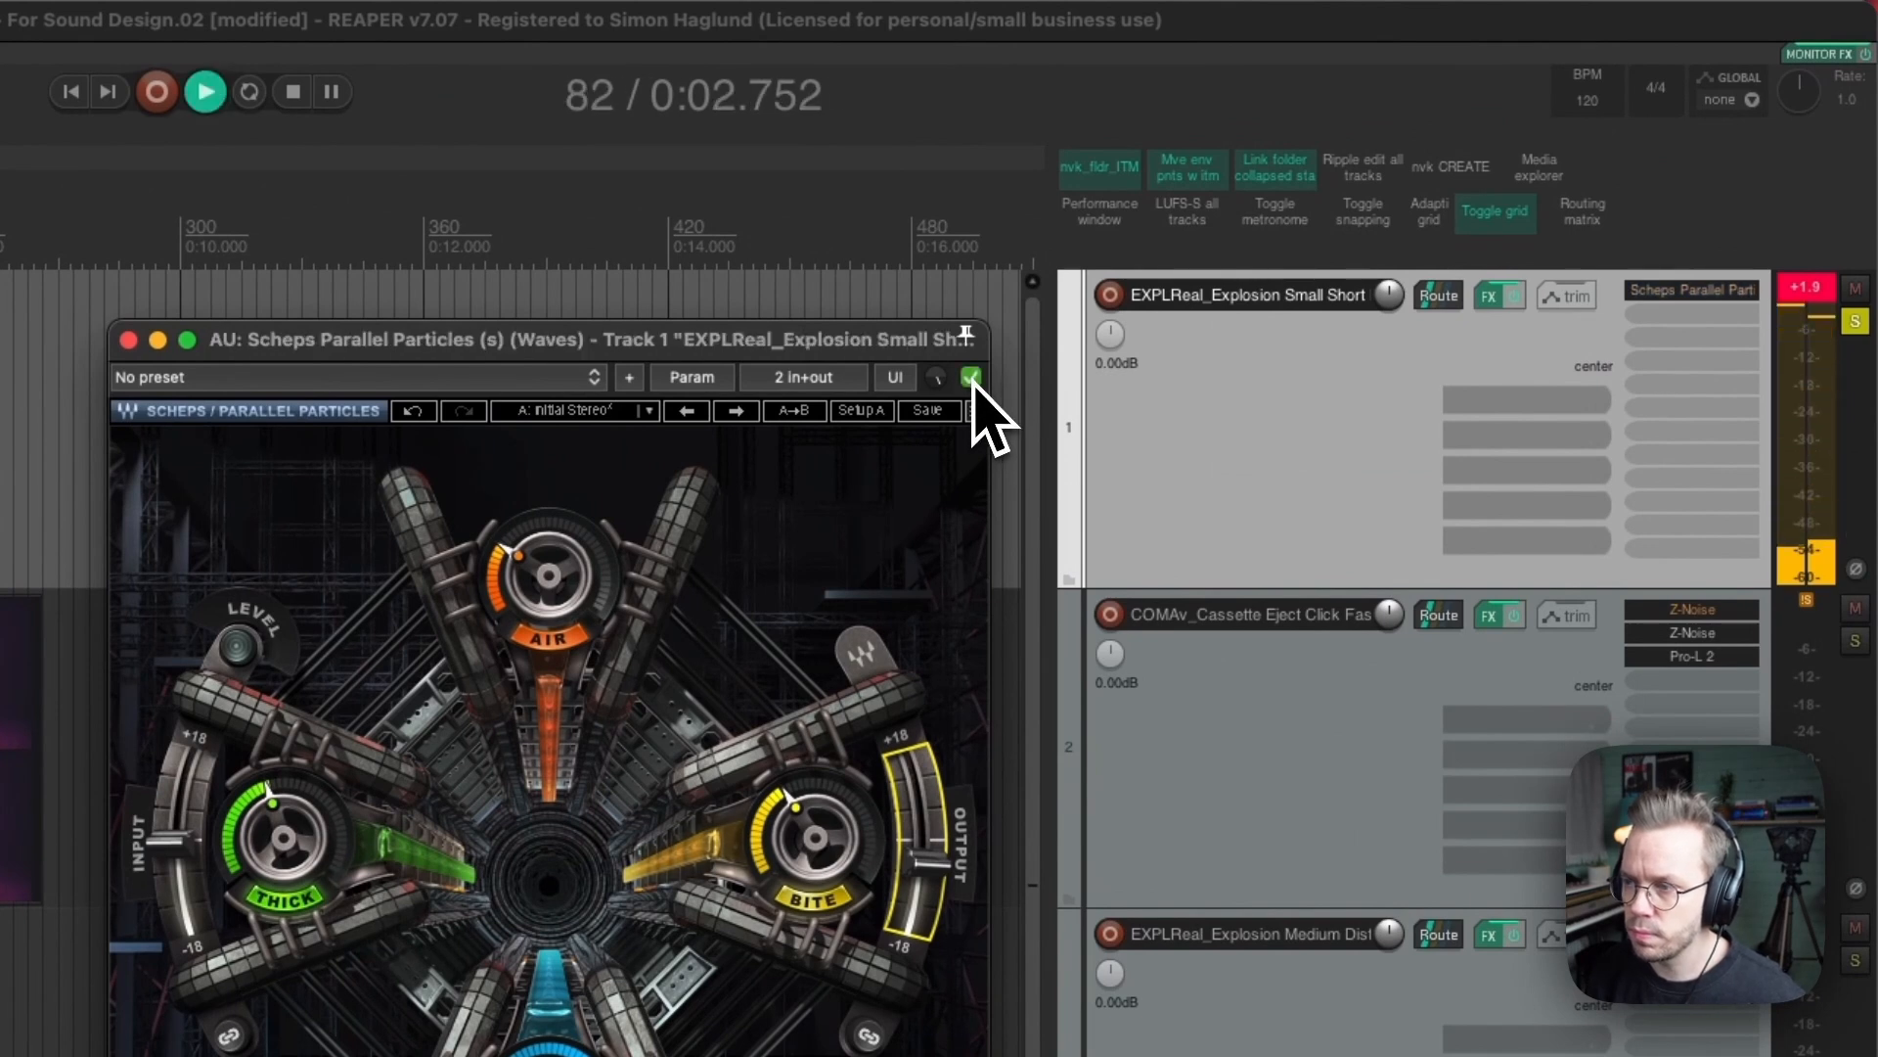
Reset the first track's peak meter and replay the rifle burst with Scheps Parallel Particles enabled
click(1810, 289)
key(space)
key(space)
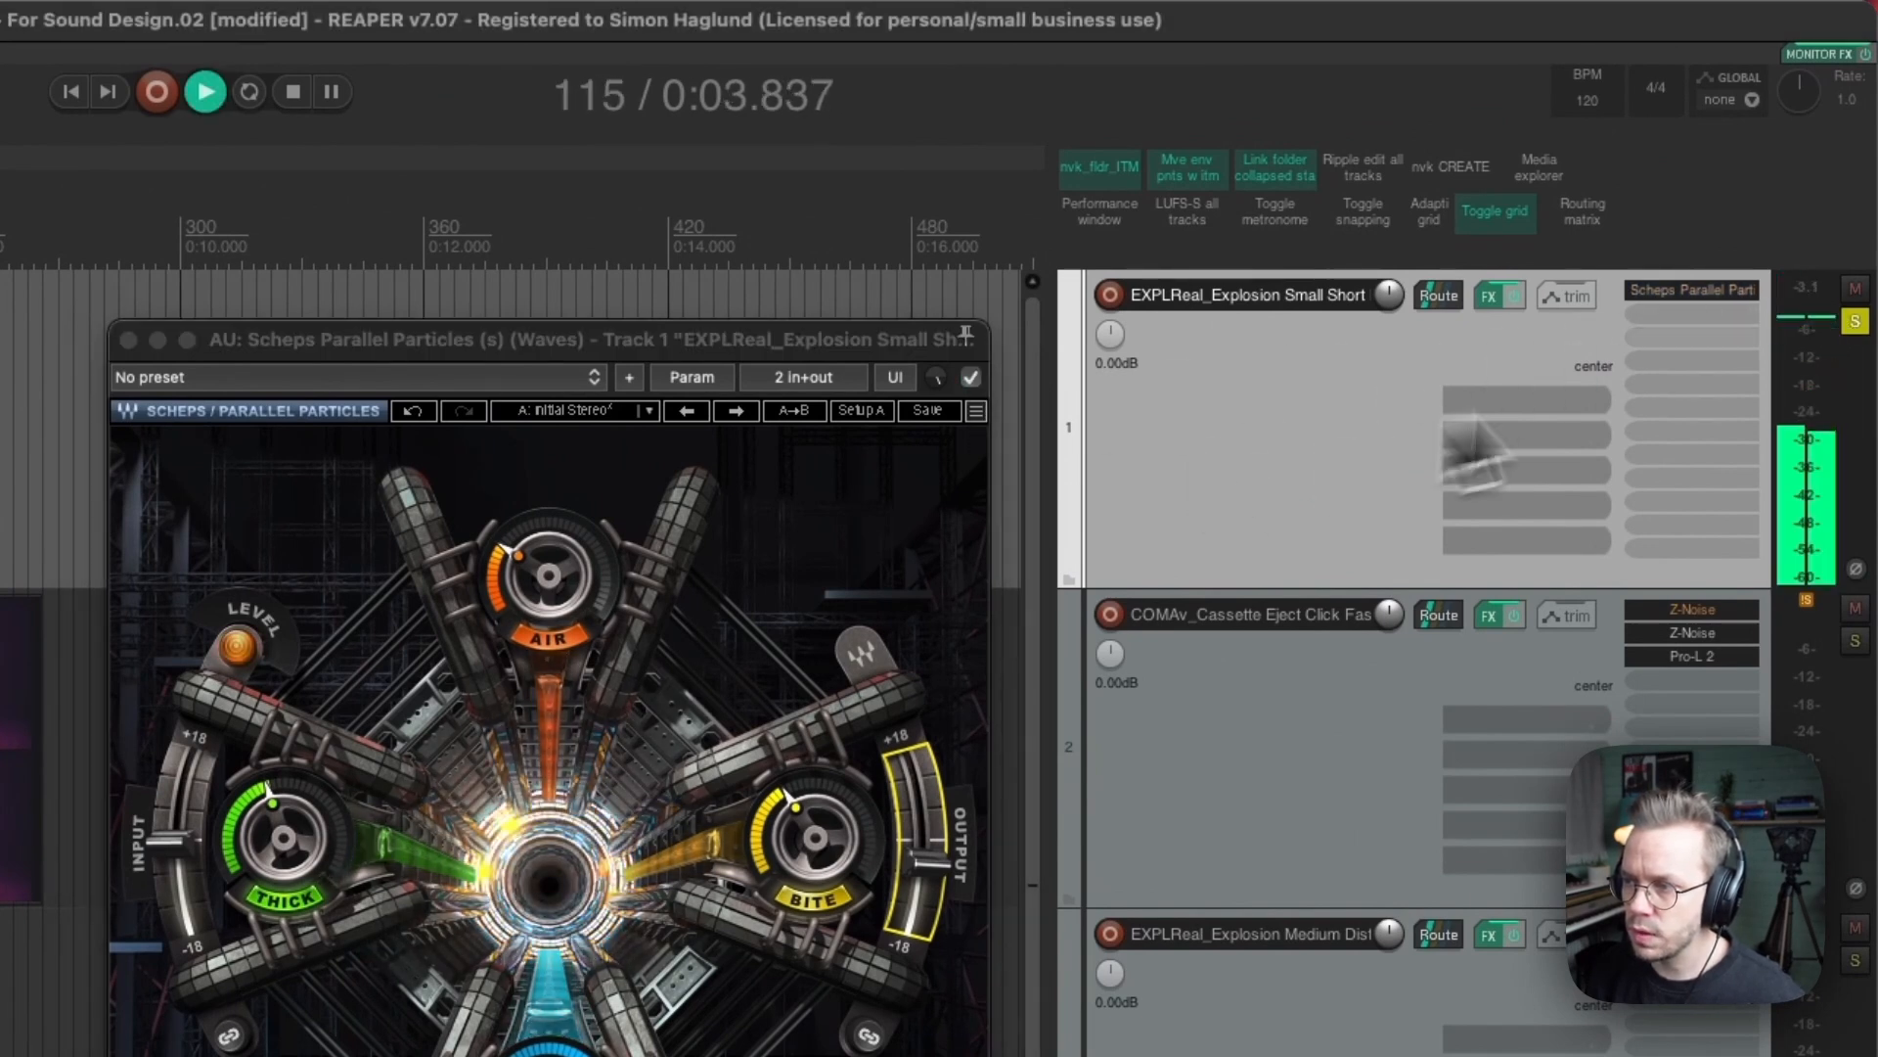
key(space)
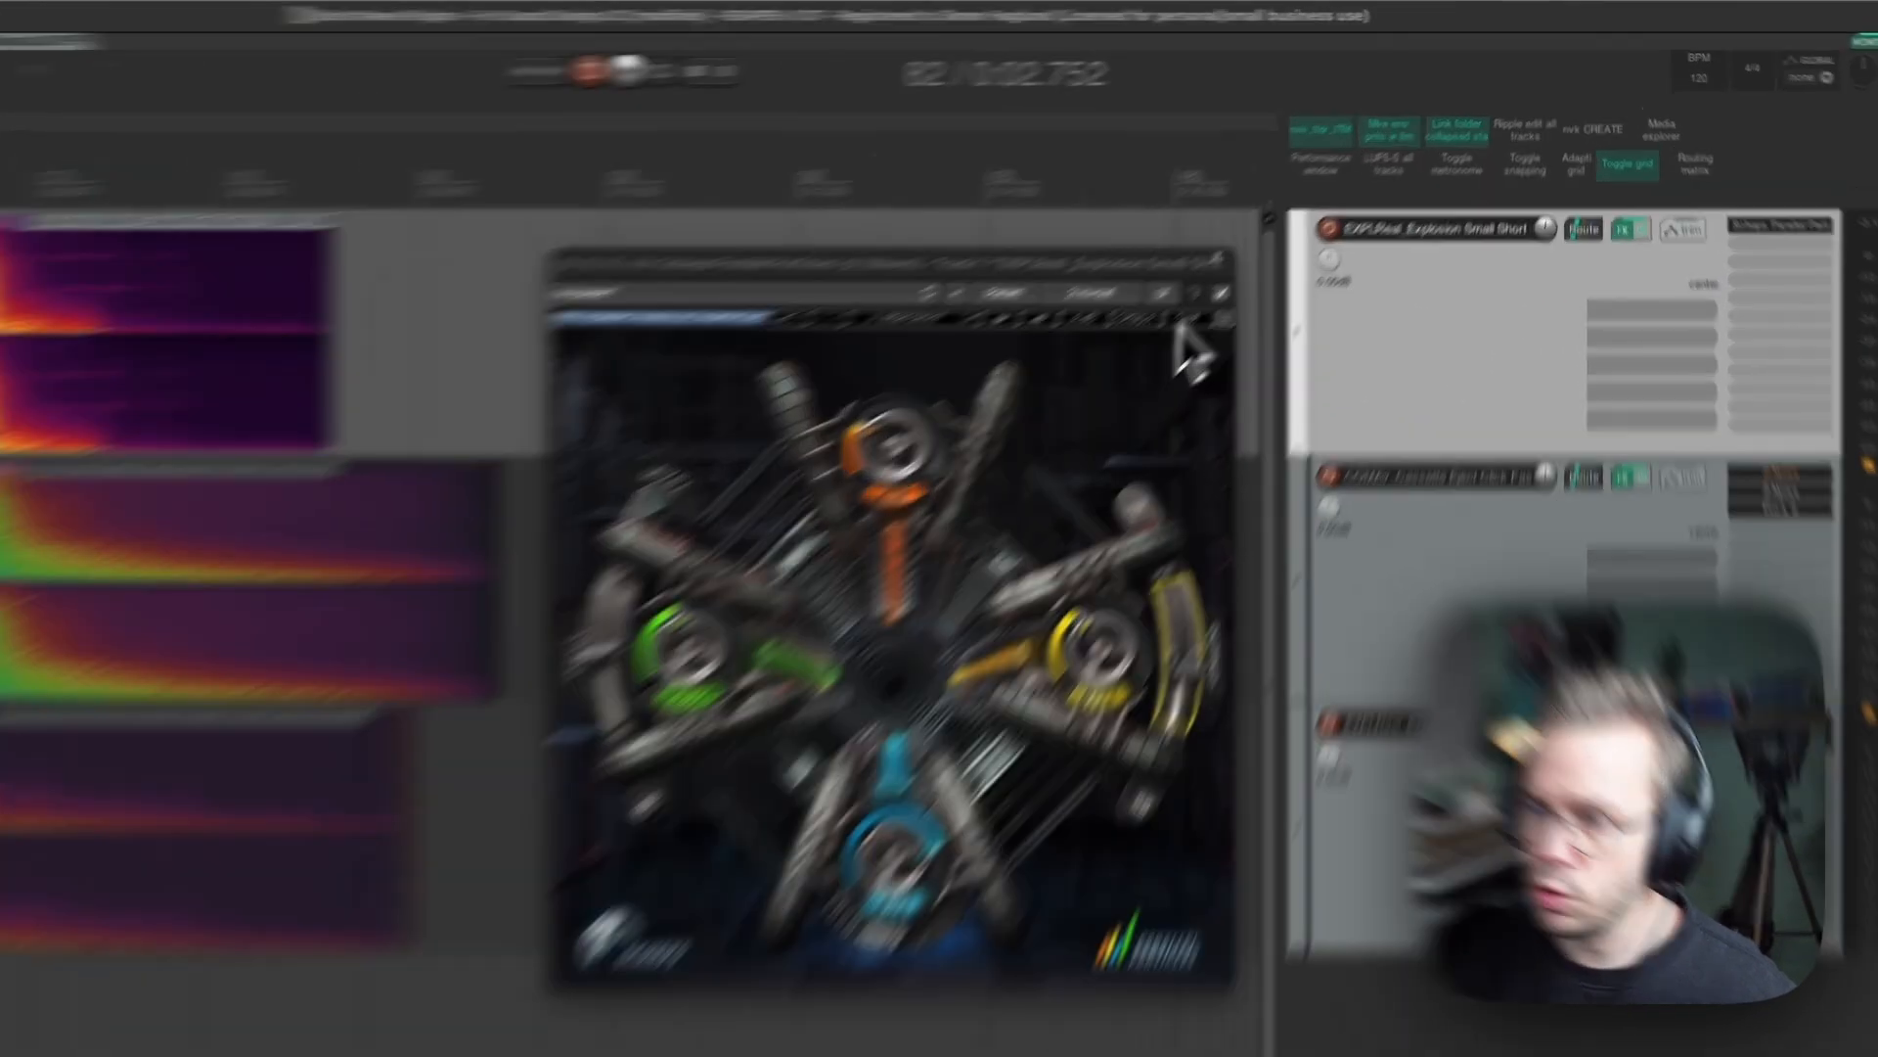
Compare the unprocessed and processed rifle burst again by toggling the Scheps Parallel Particles bypass between playbacks
click(1272, 252)
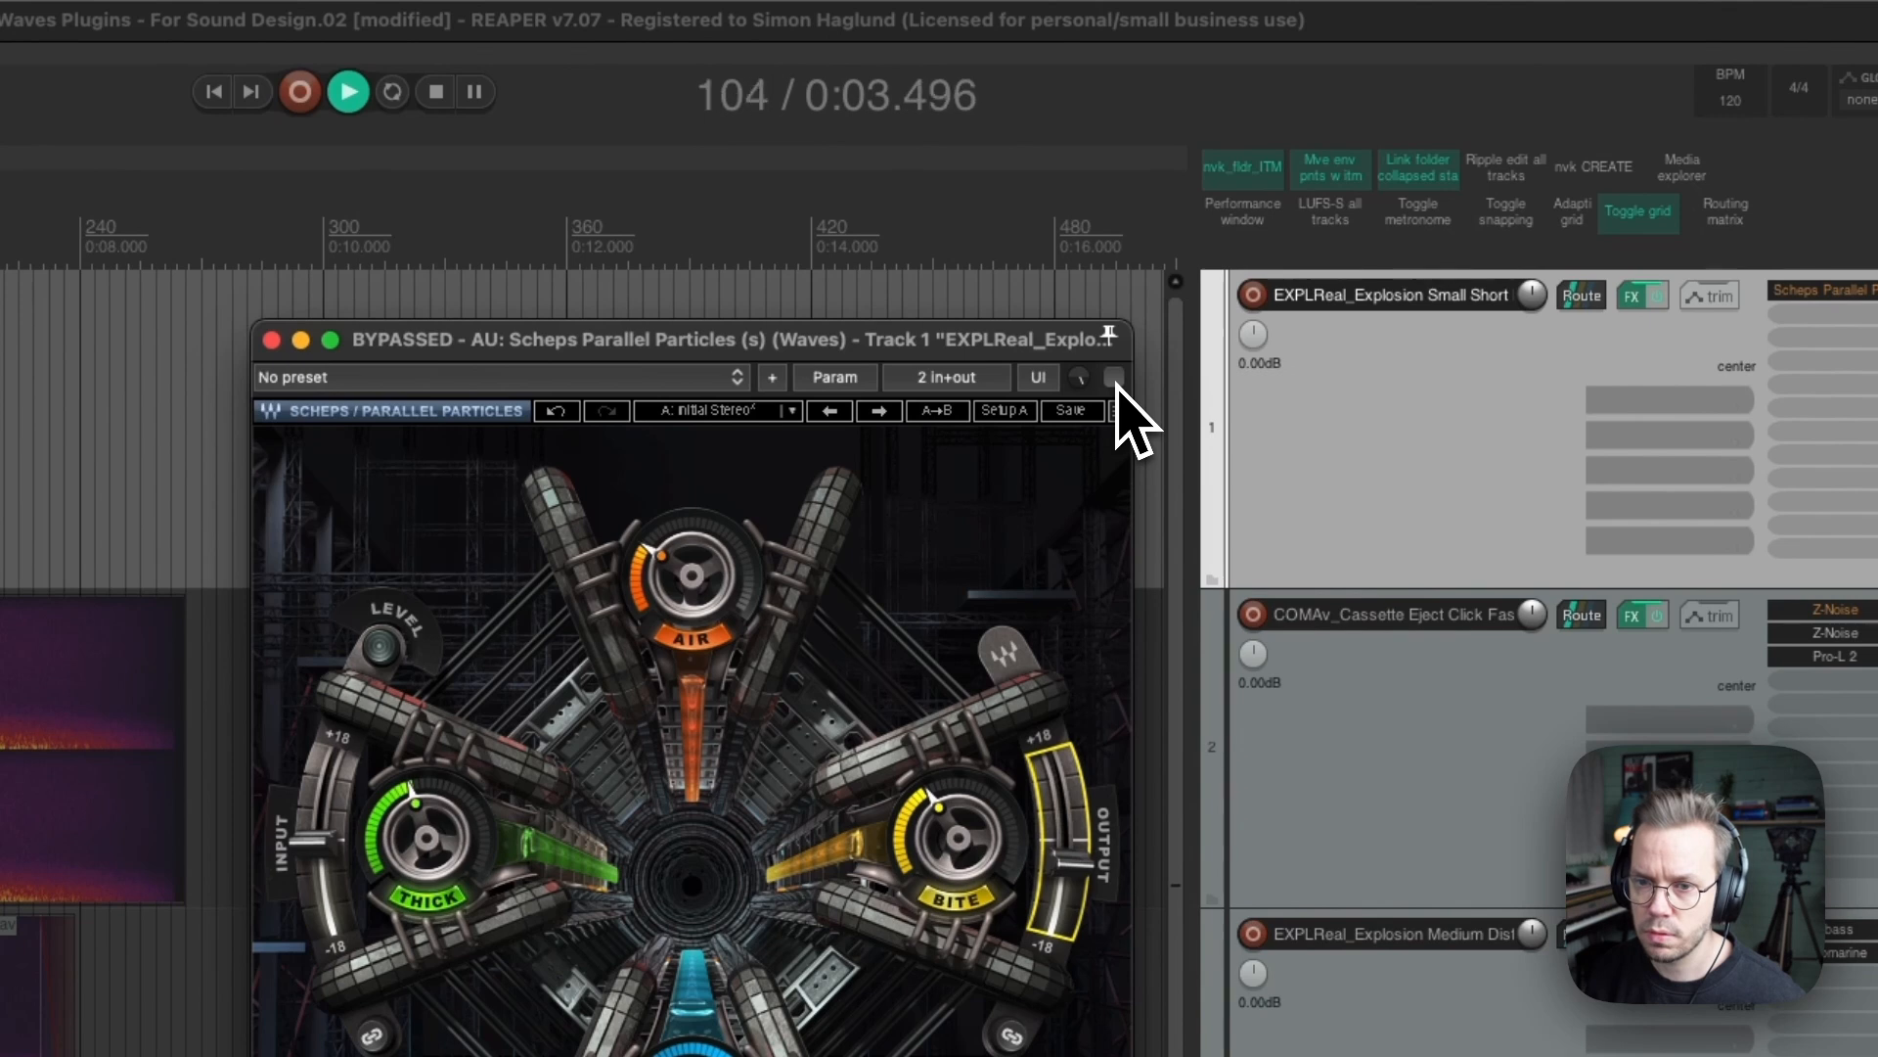
click(1115, 378)
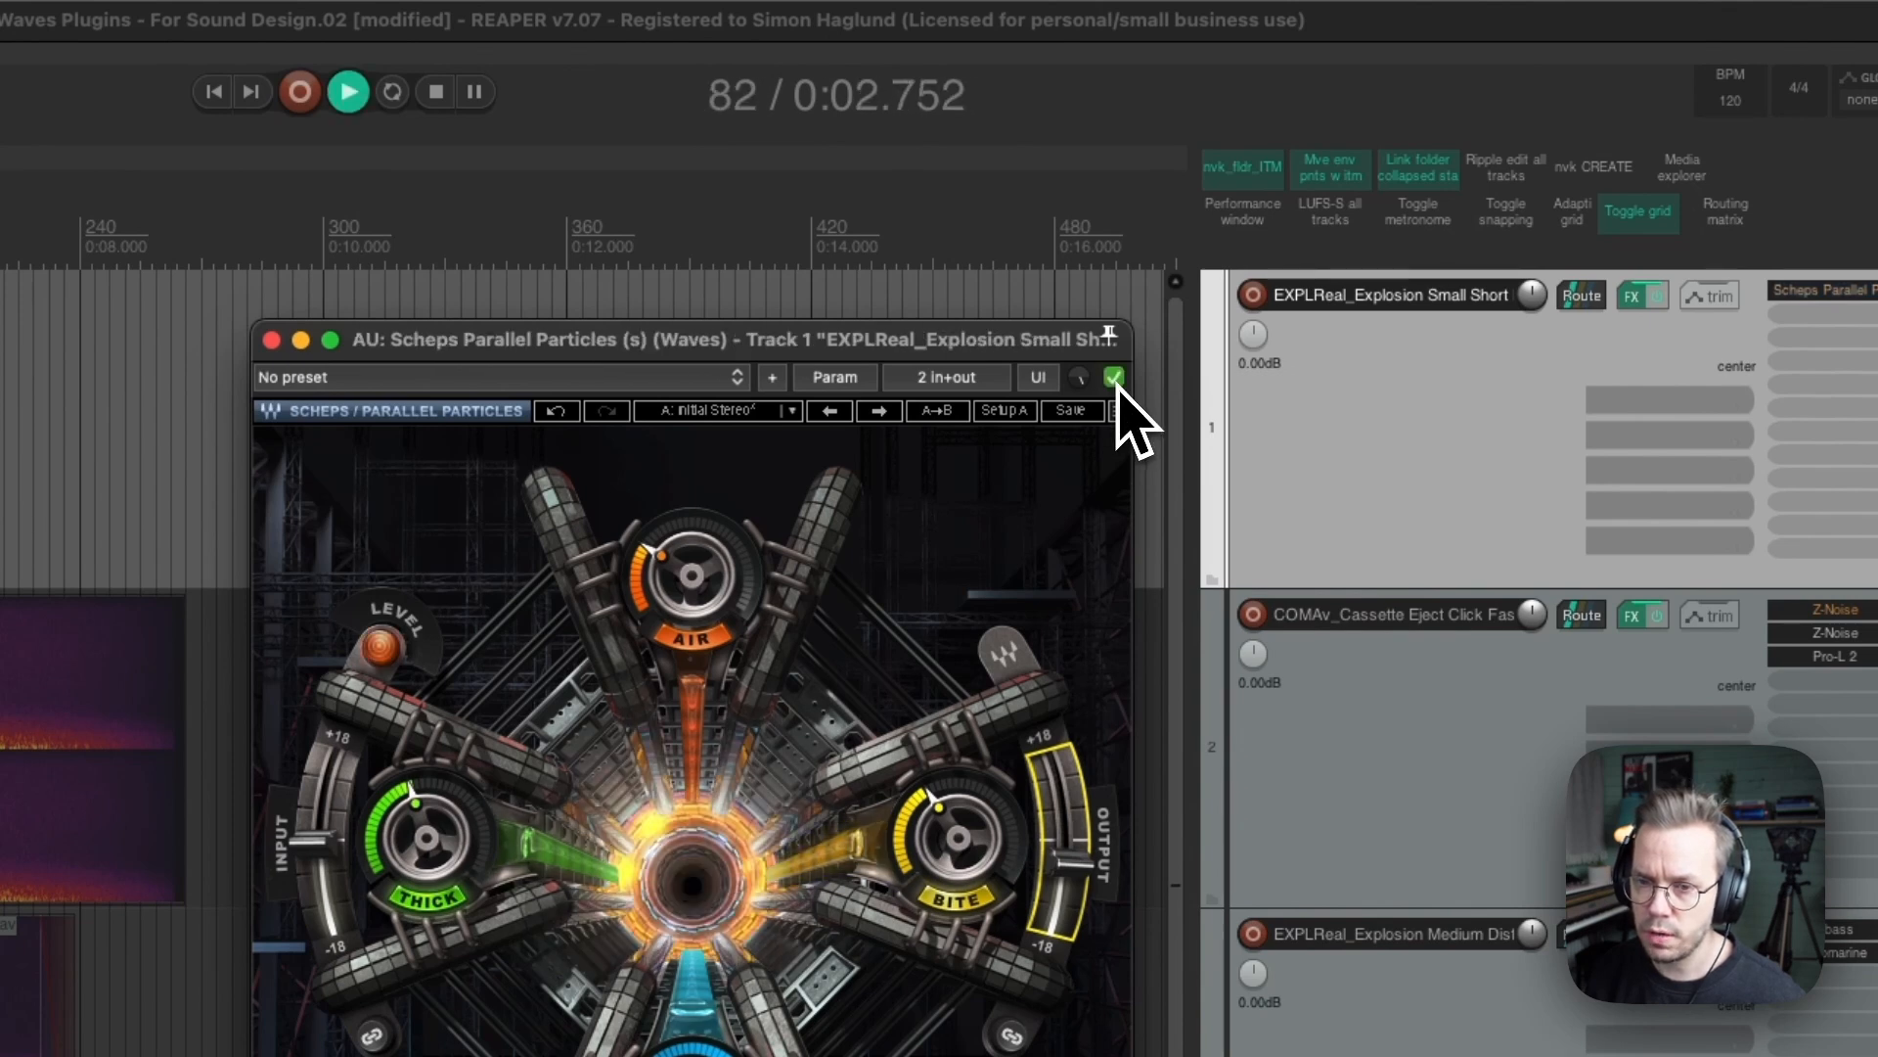
key(space)
click(1116, 380)
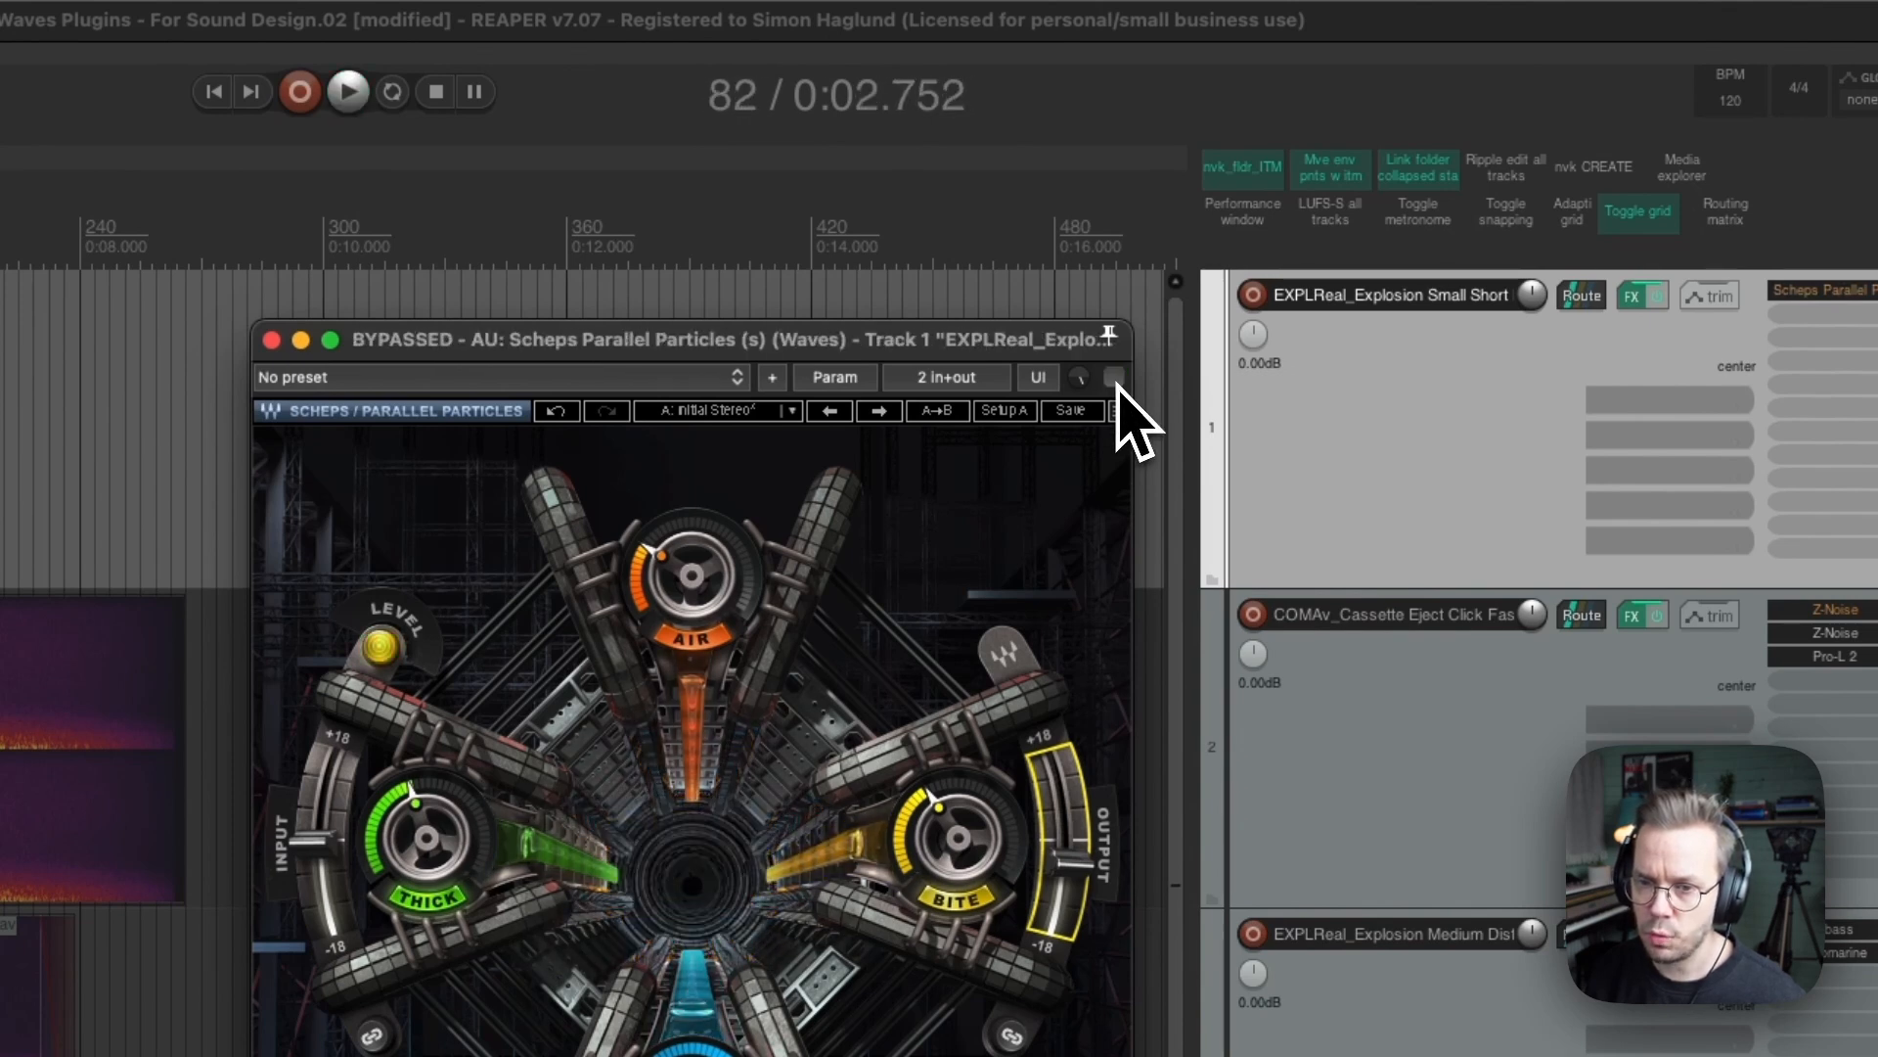
key(space)
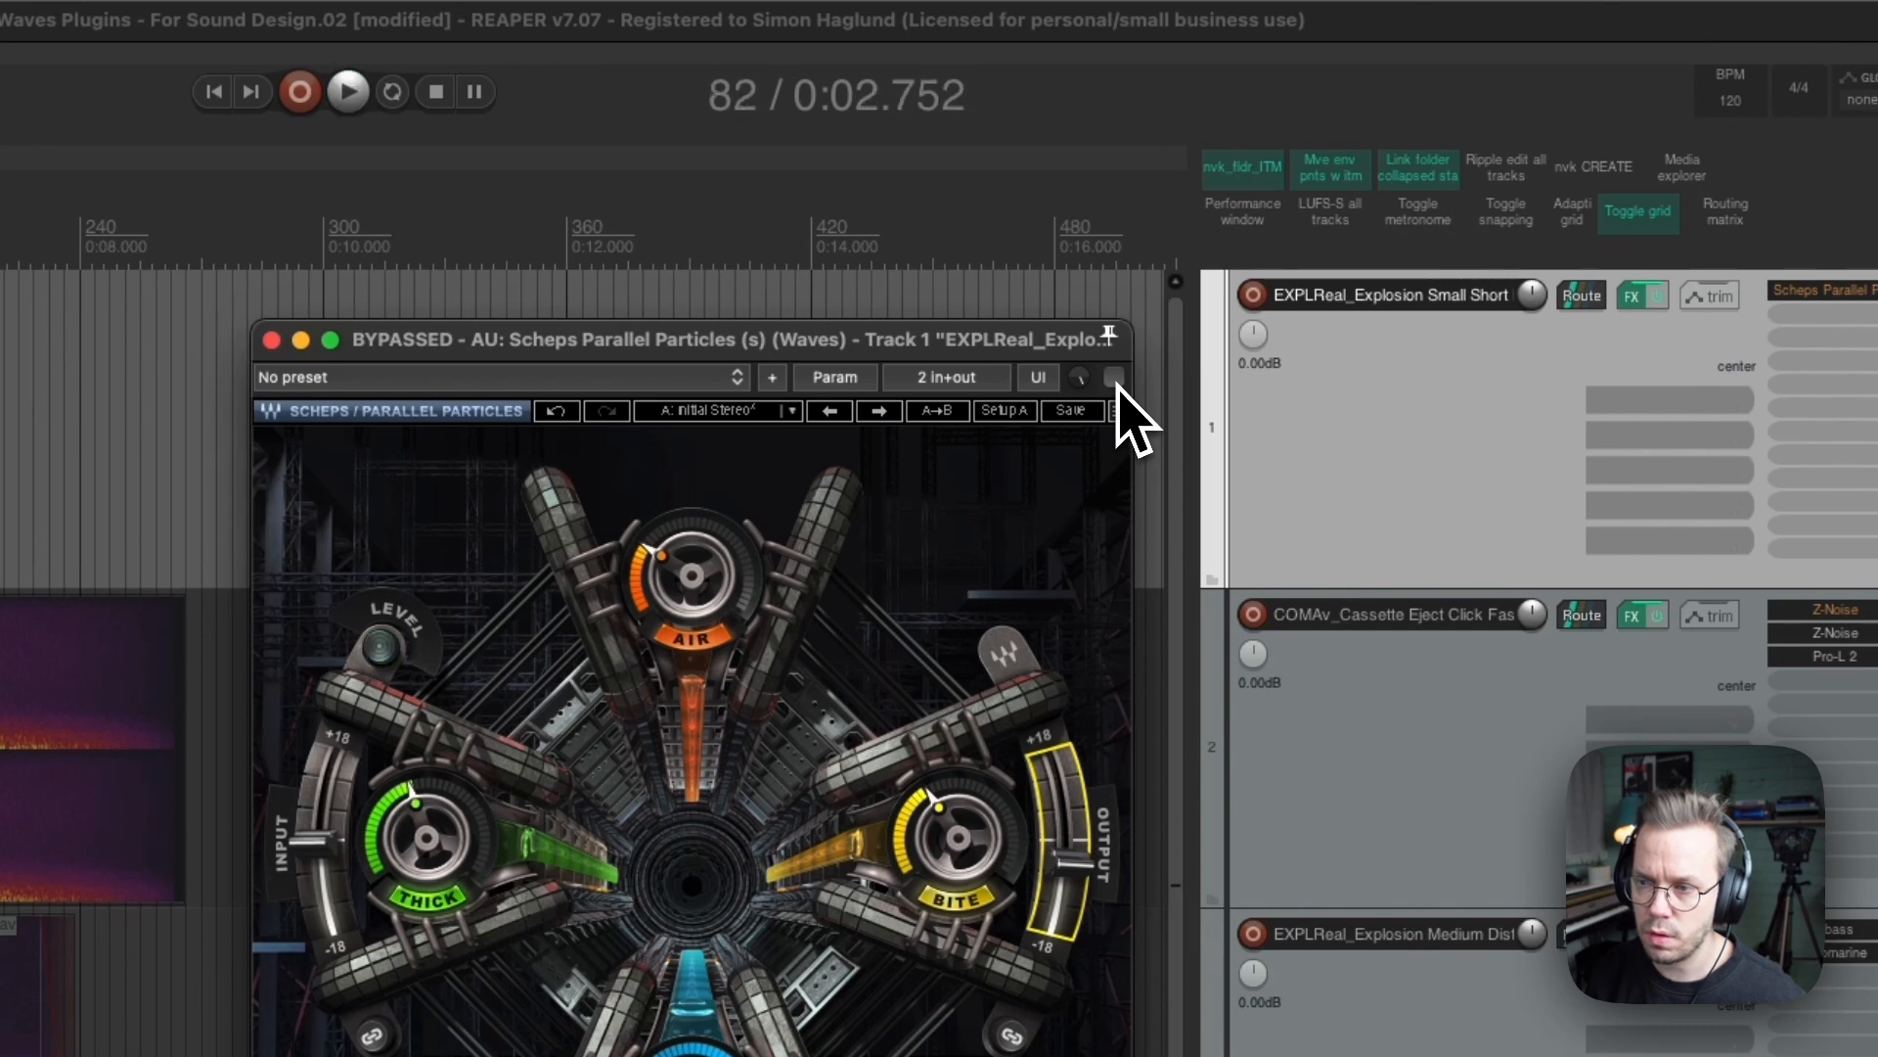
click(1114, 379)
key(space)
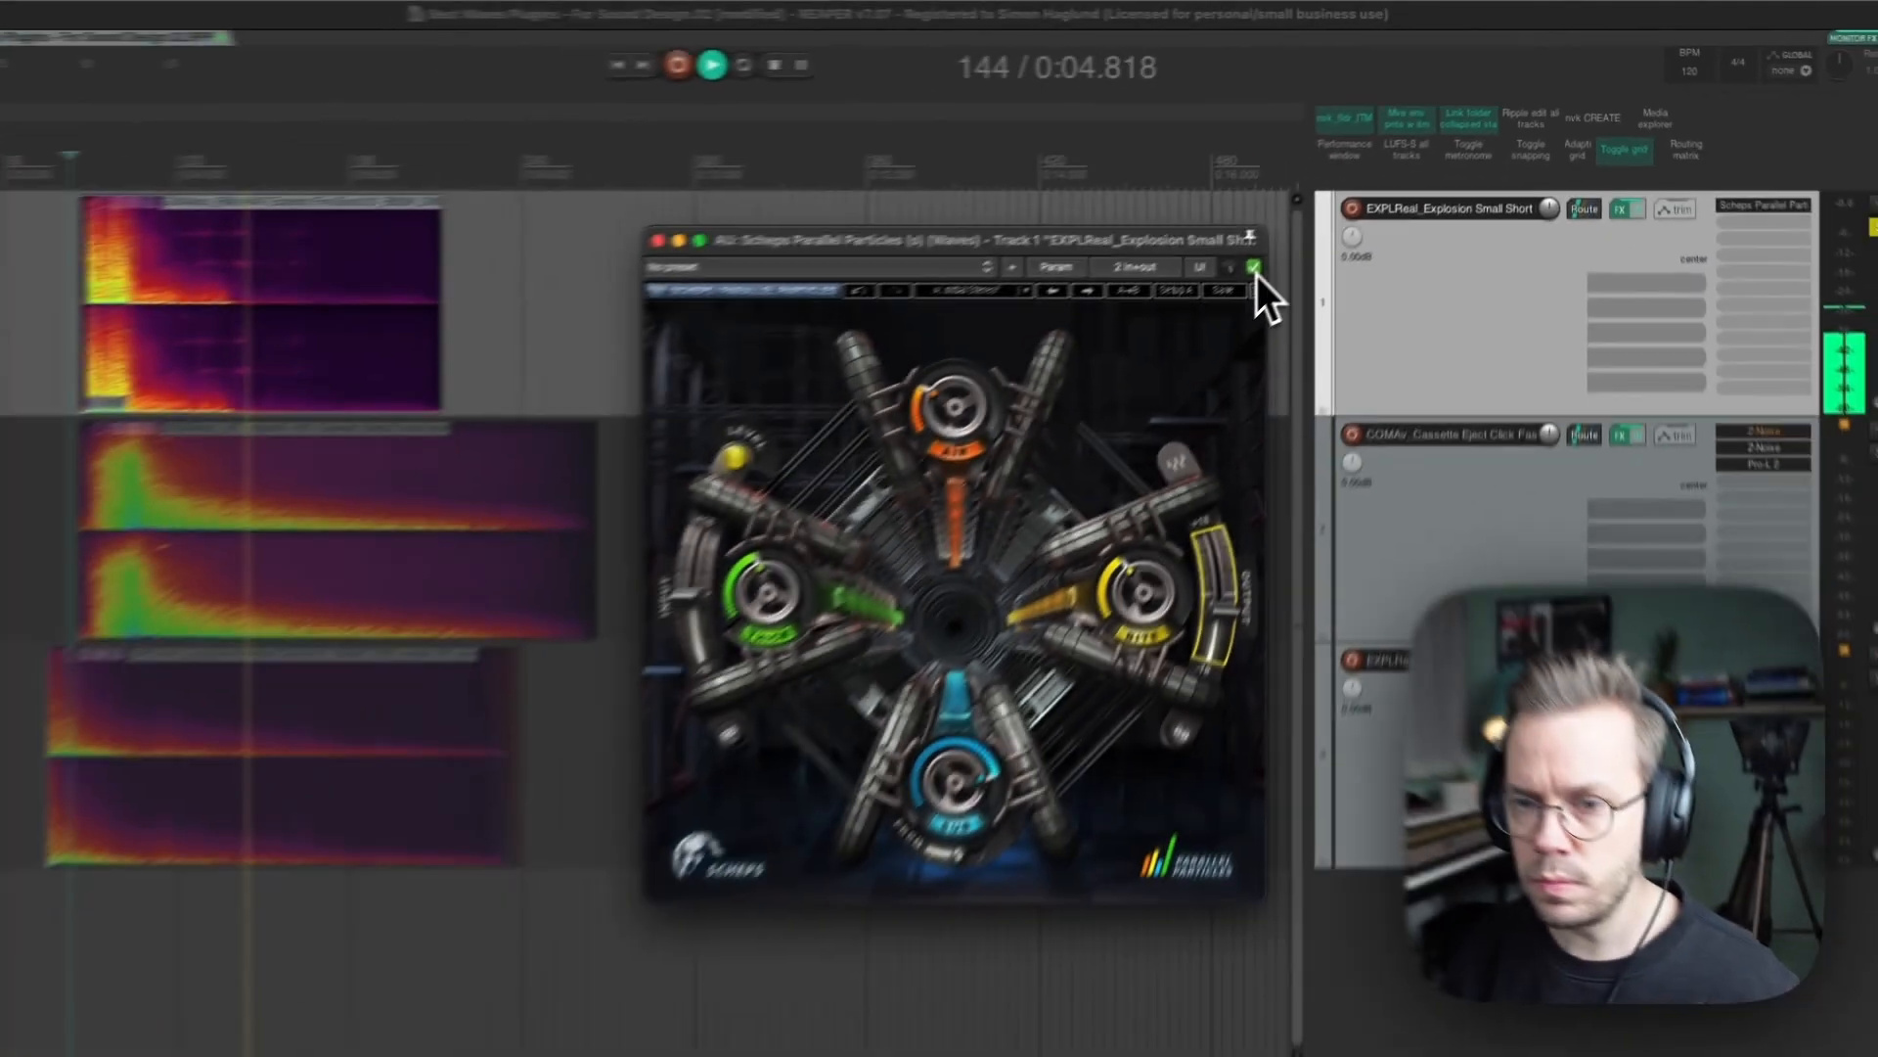
key(space)
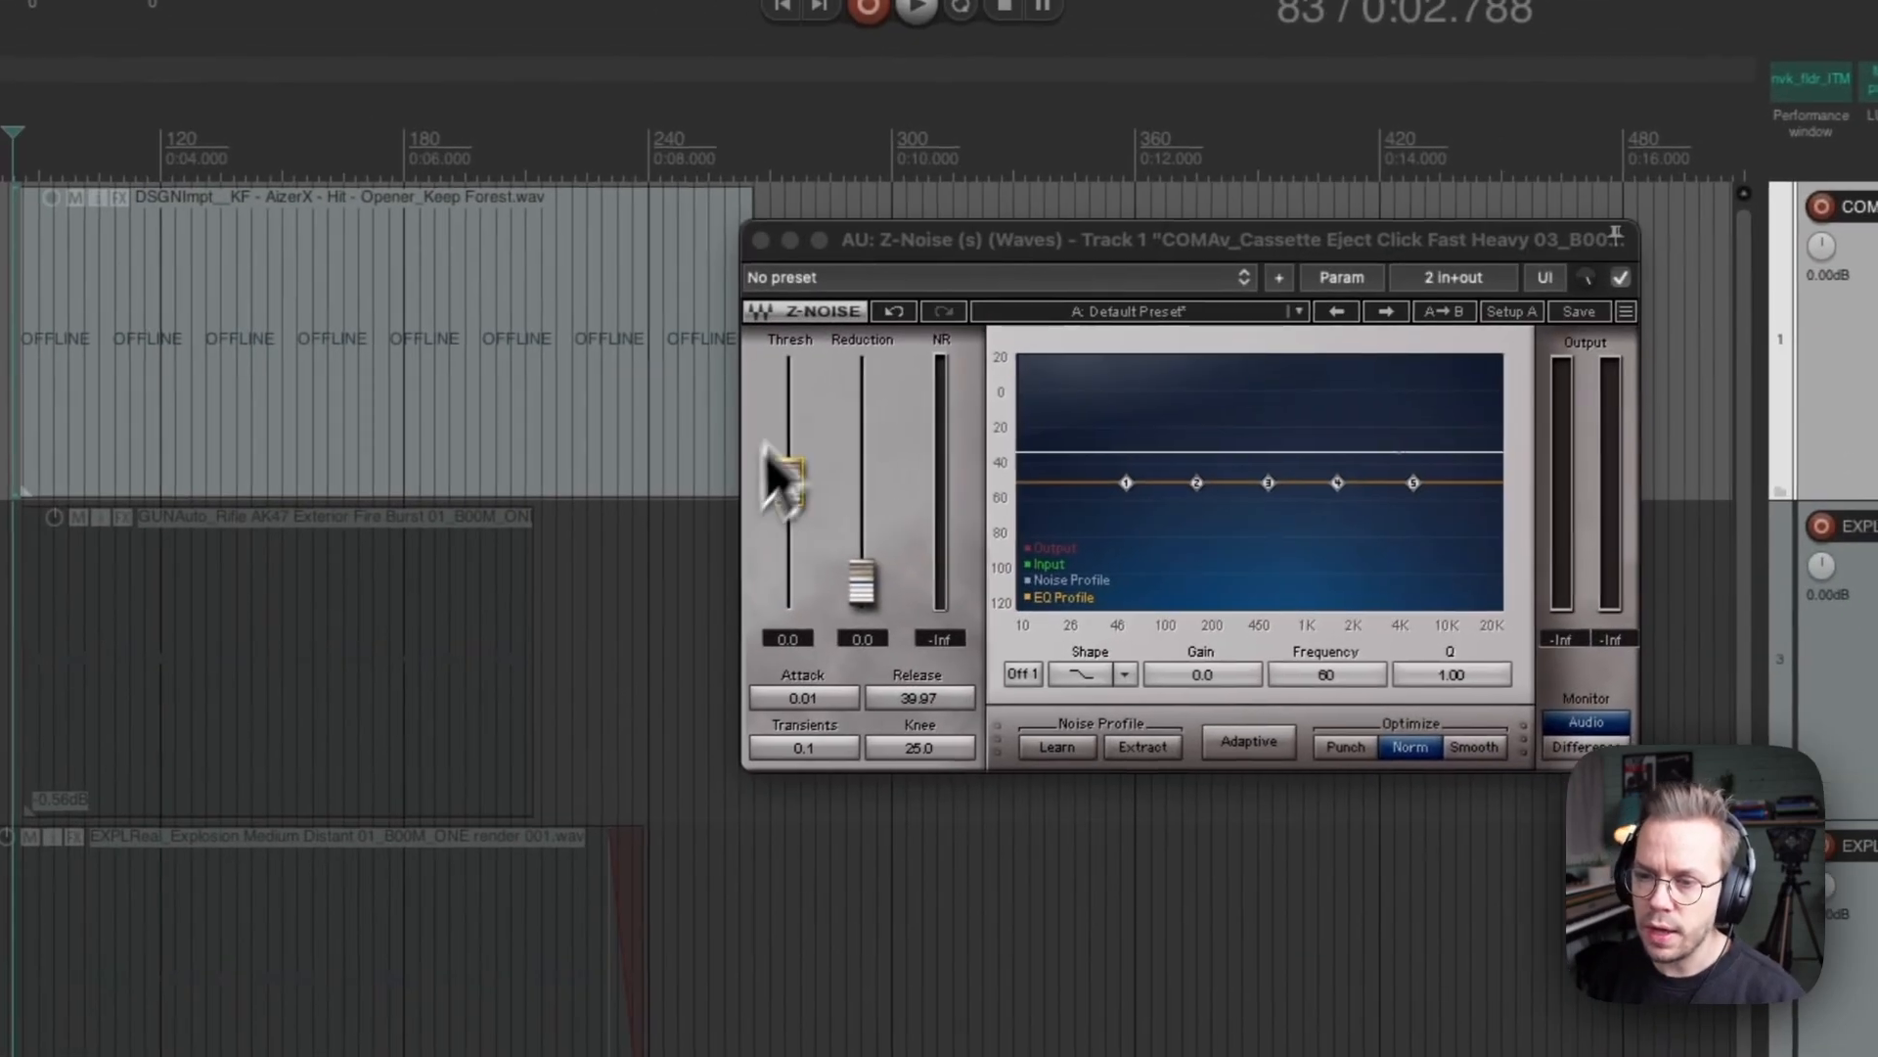
Raise Z-Noise's Reduction to 40.5 and adjust its Threshold for the impact hit
drag(622, 494, 639, 420)
drag(883, 523, 906, 256)
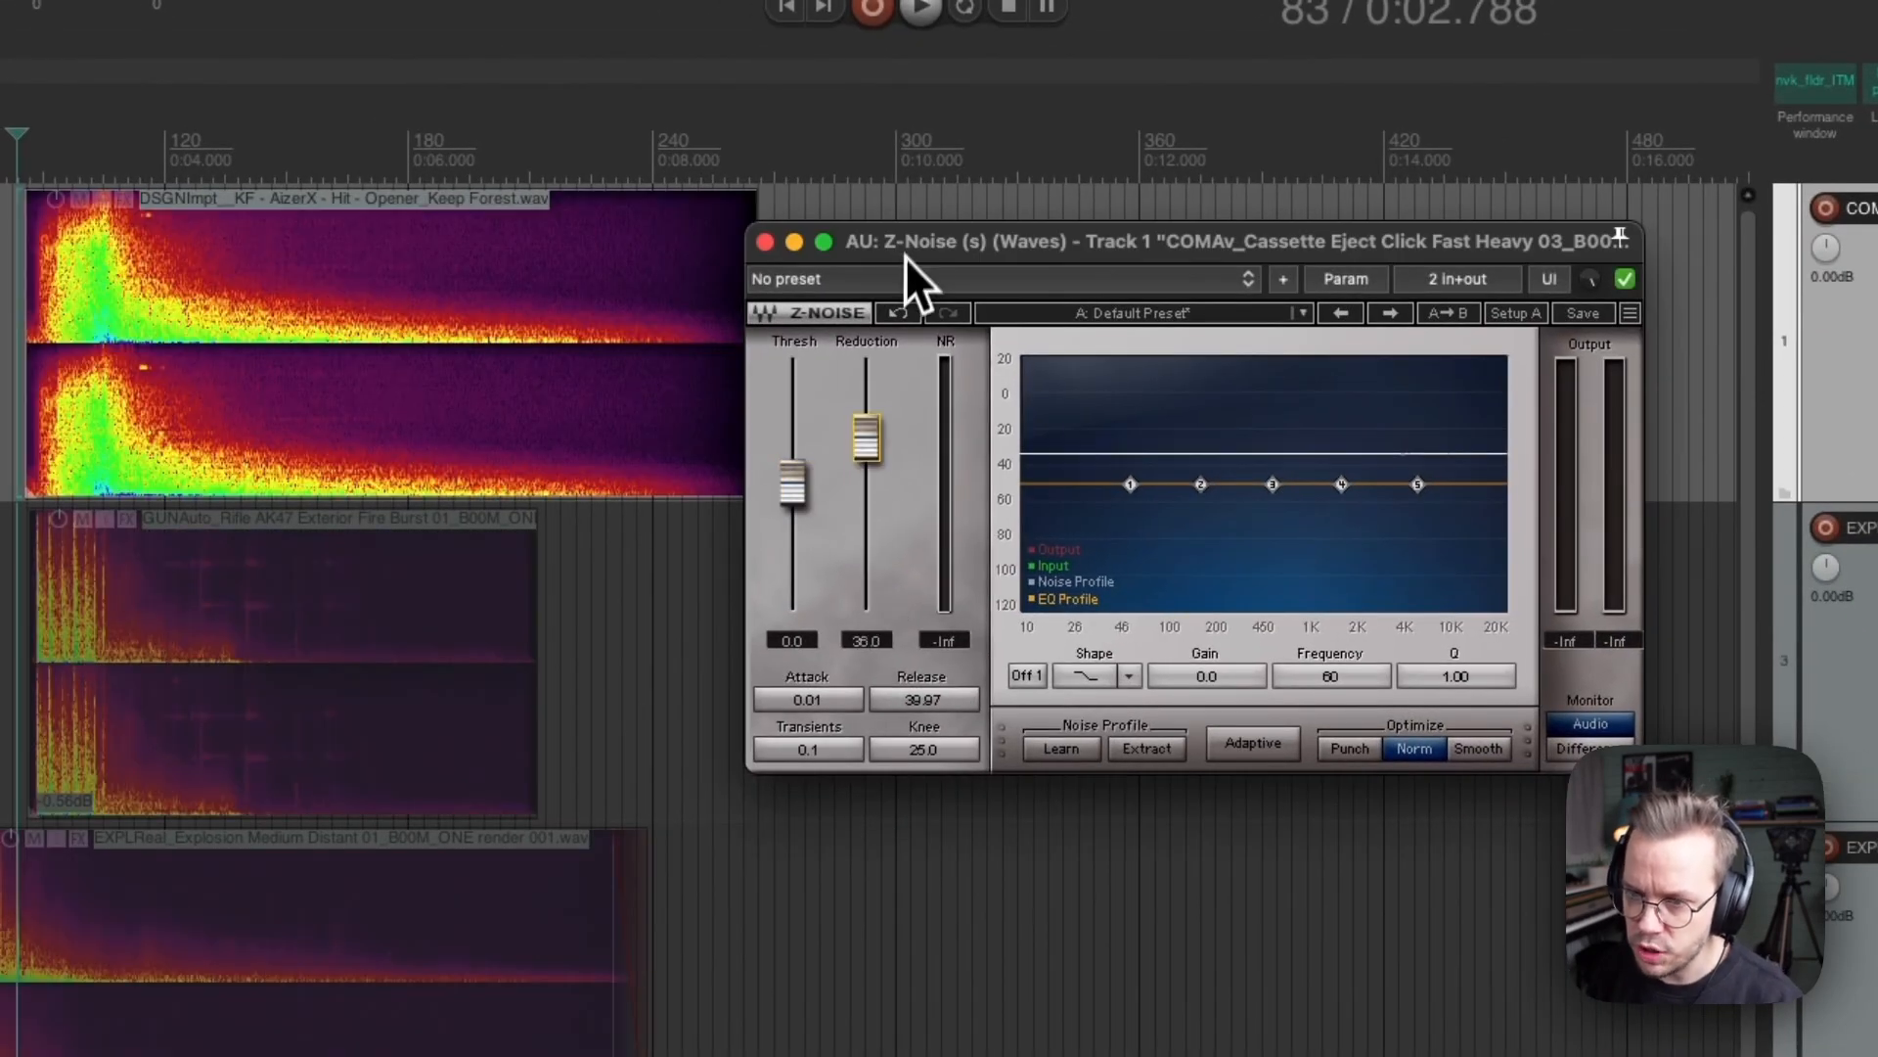
drag(919, 170, 922, 160)
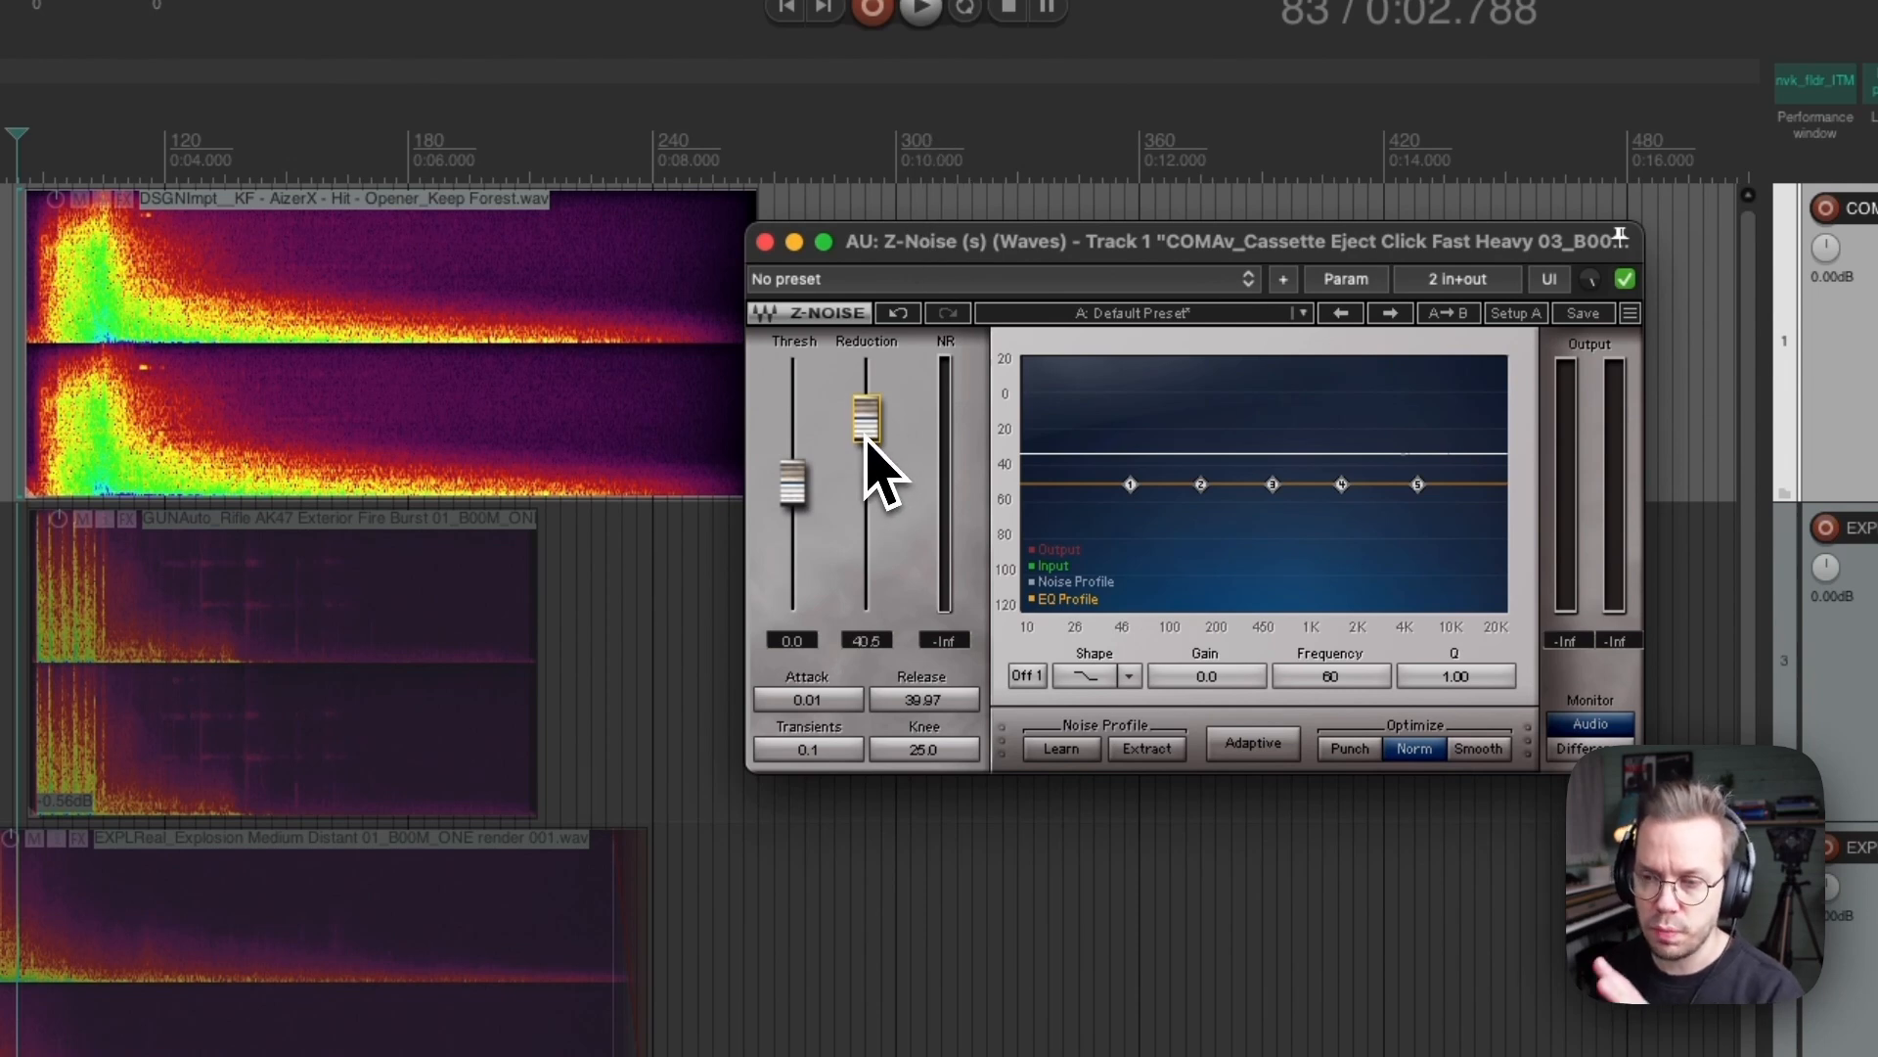
drag(794, 479, 853, 627)
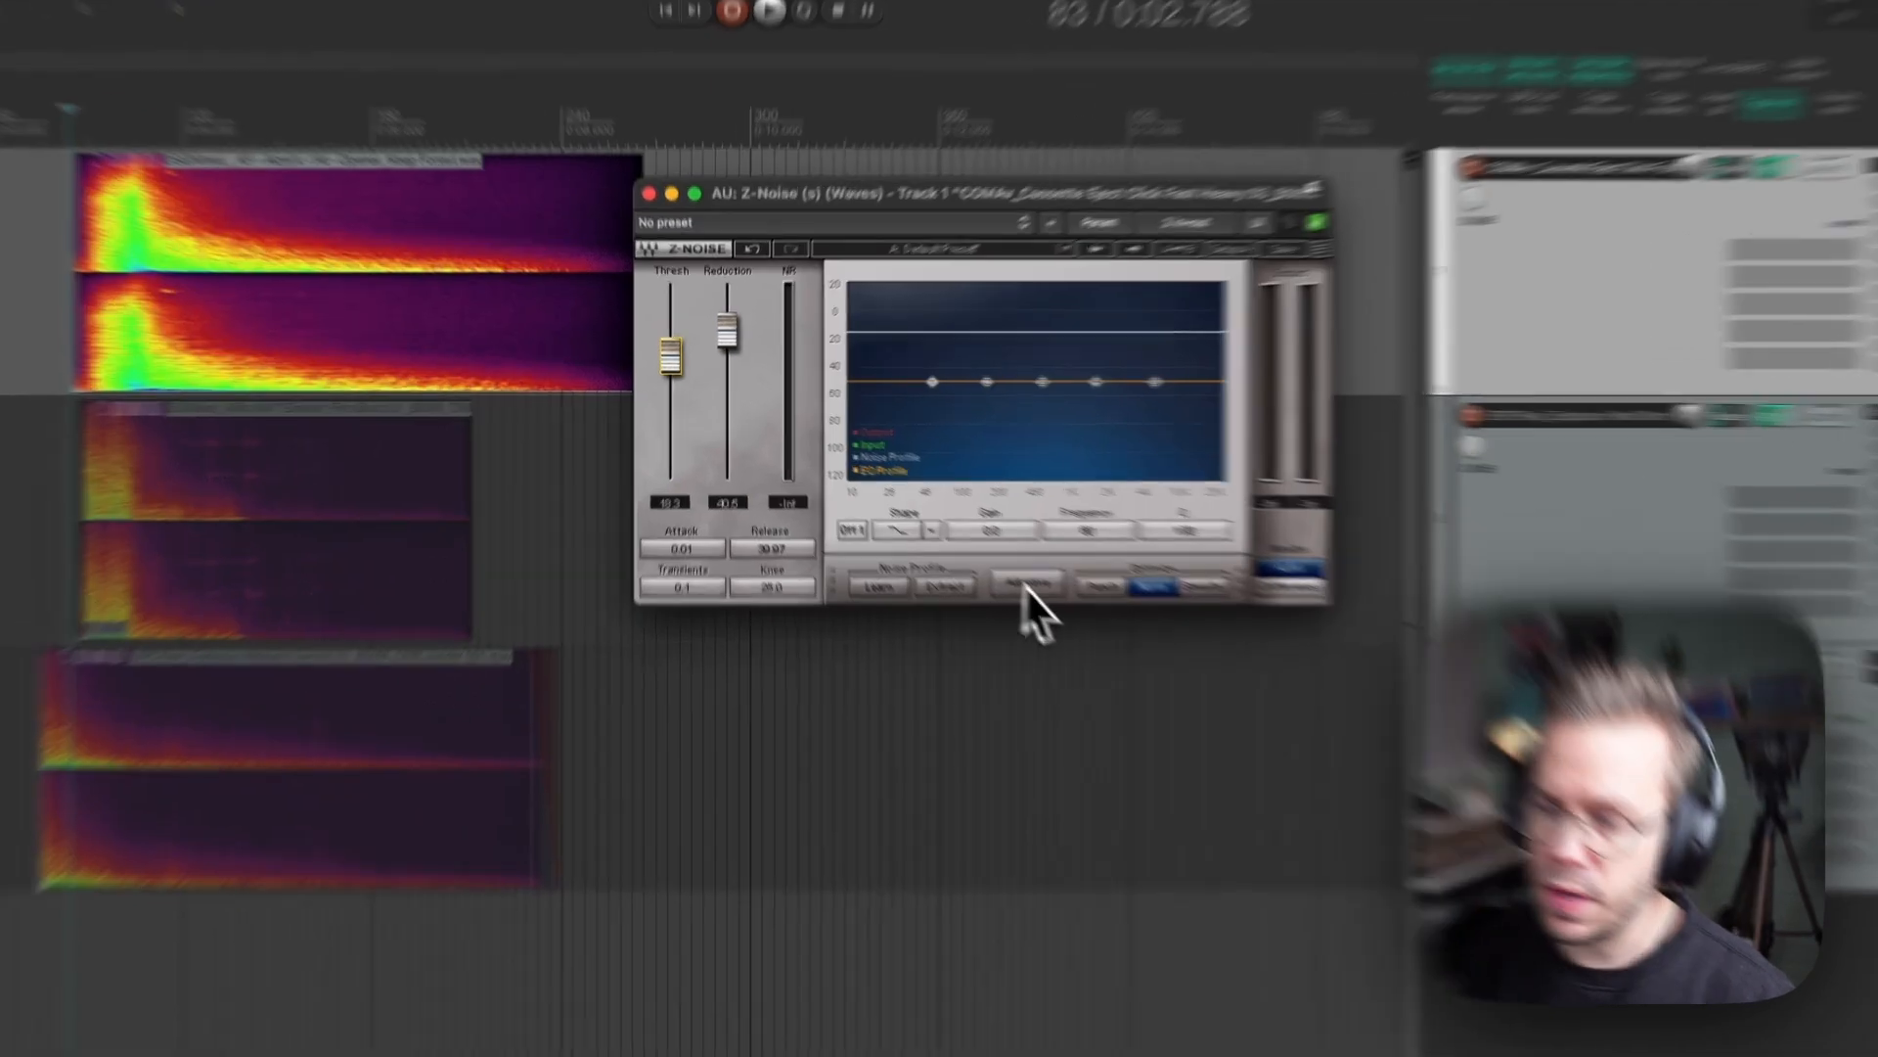
Turn on Z-Noise's Adaptive mode and set Threshold to 14.7, Reduction to 42.5, Release to 160.63 and Knee to 66.8
click(984, 555)
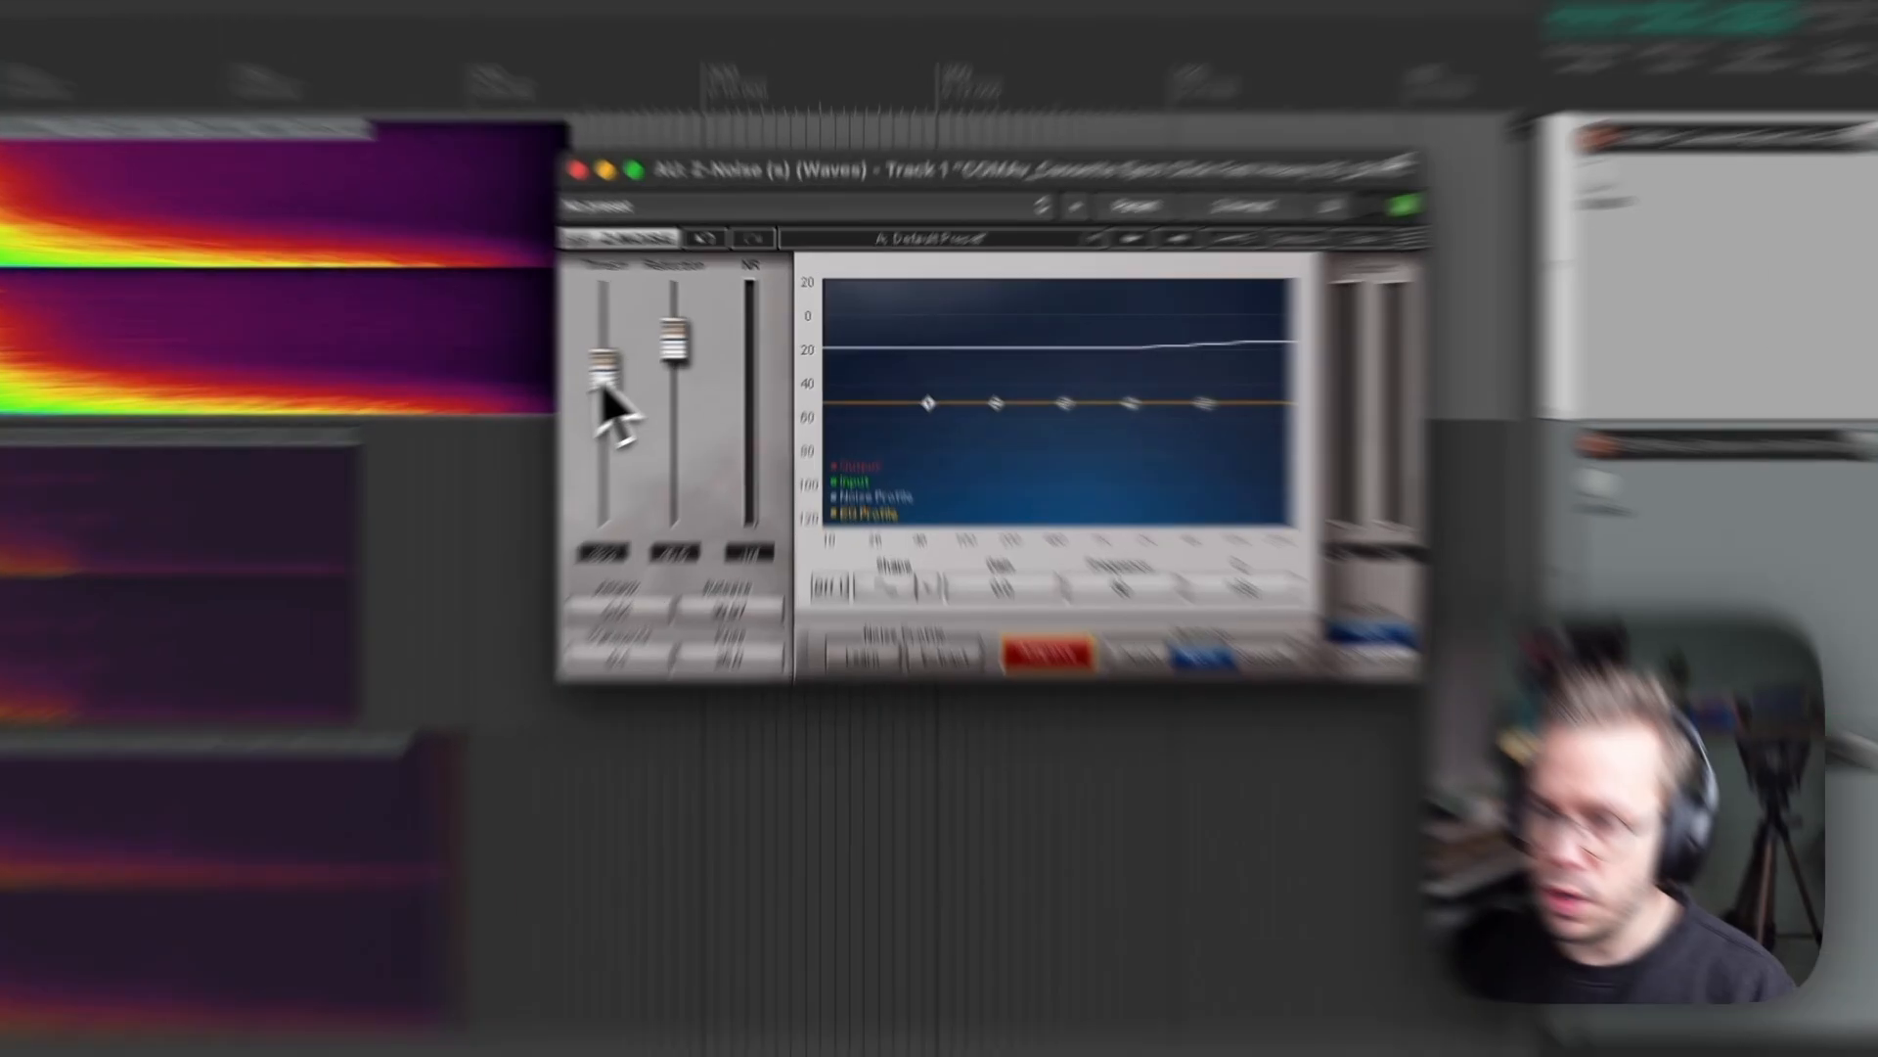
drag(598, 381, 612, 318)
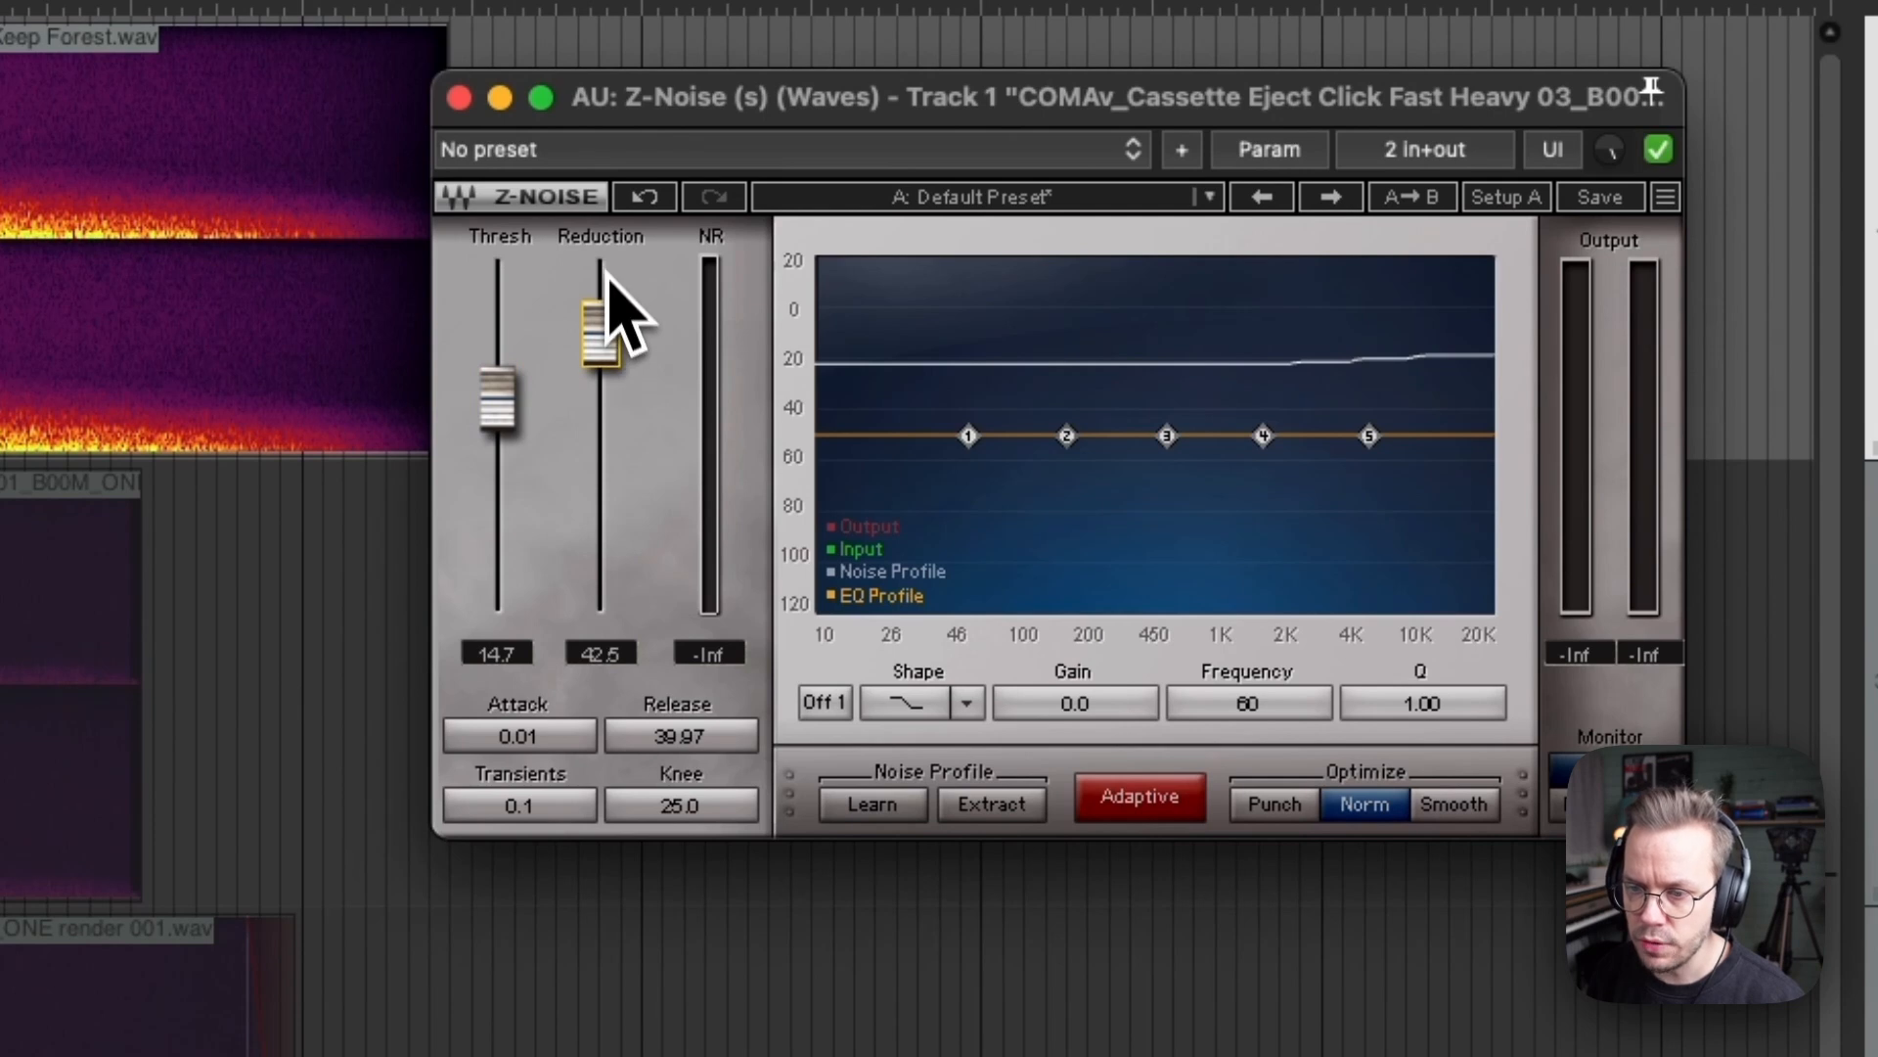
drag(681, 736, 725, 517)
drag(685, 800, 733, 719)
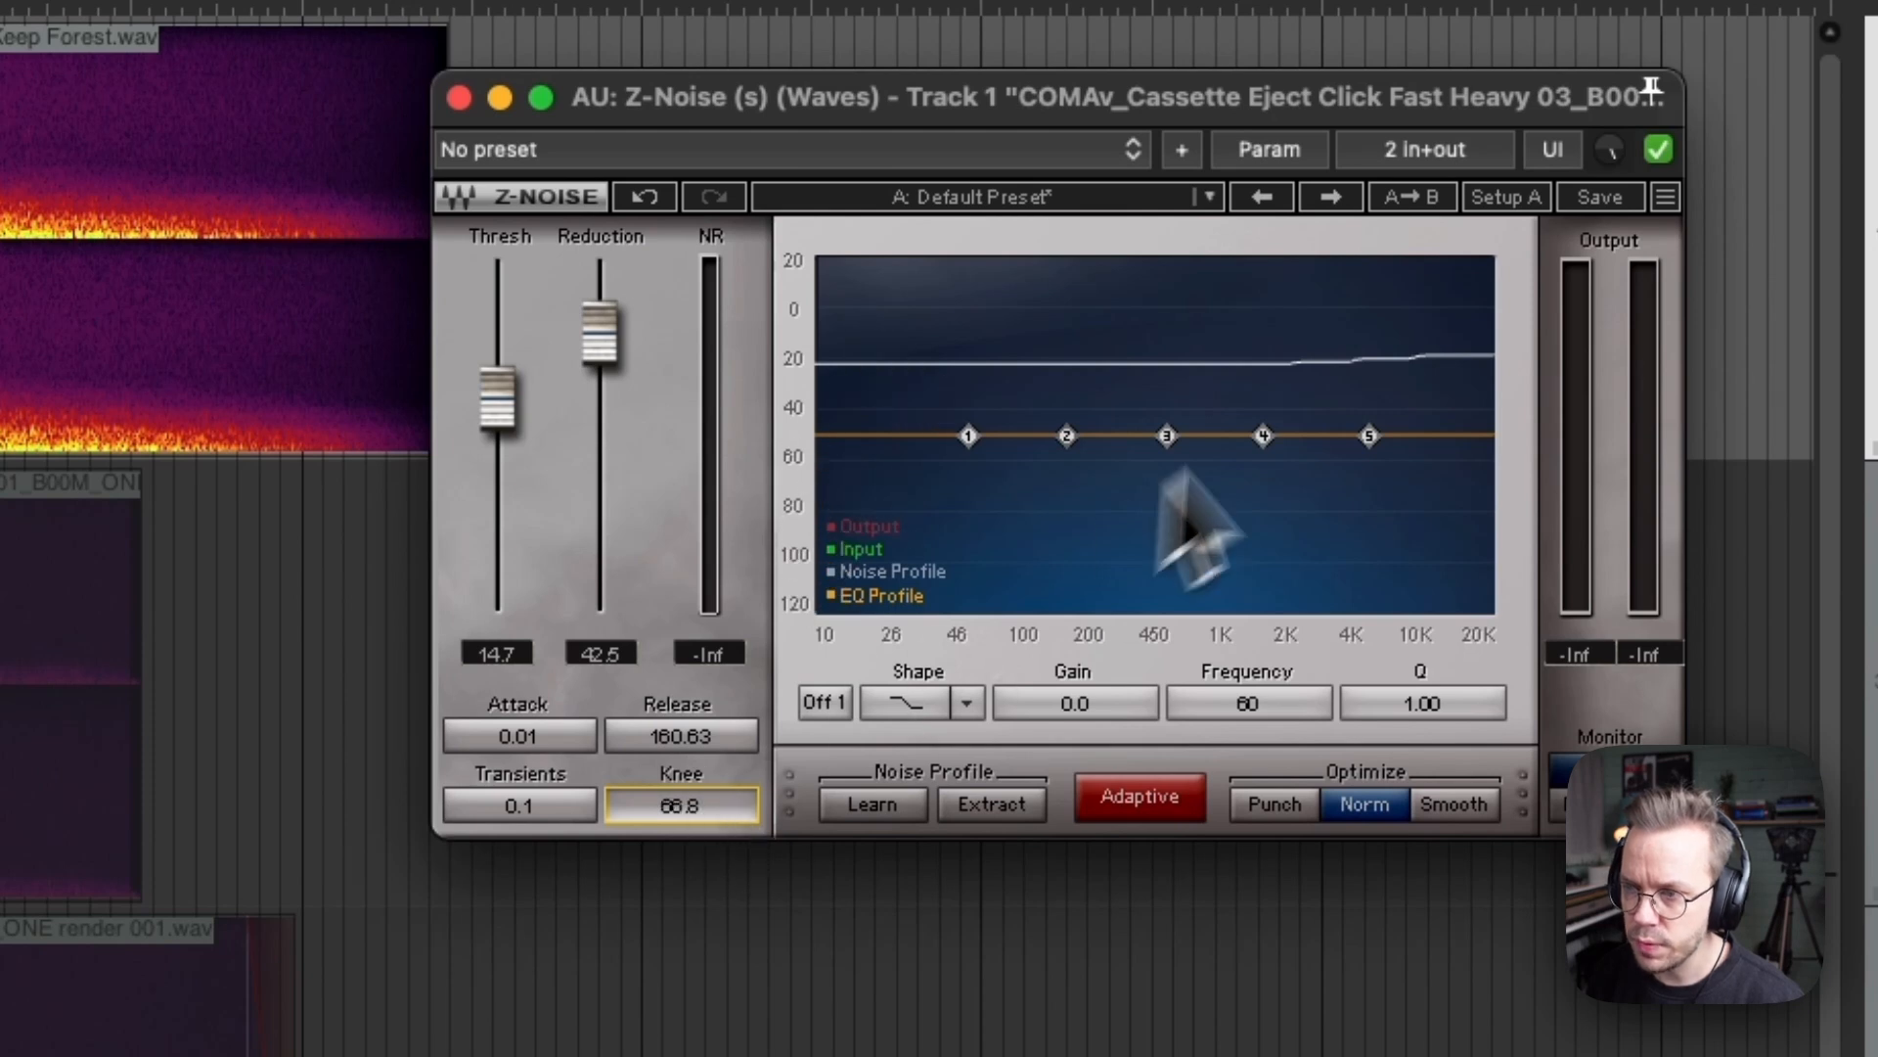
Compare the impact hit with Z-Noise bypassed and enabled by playing it in both states
click(1659, 150)
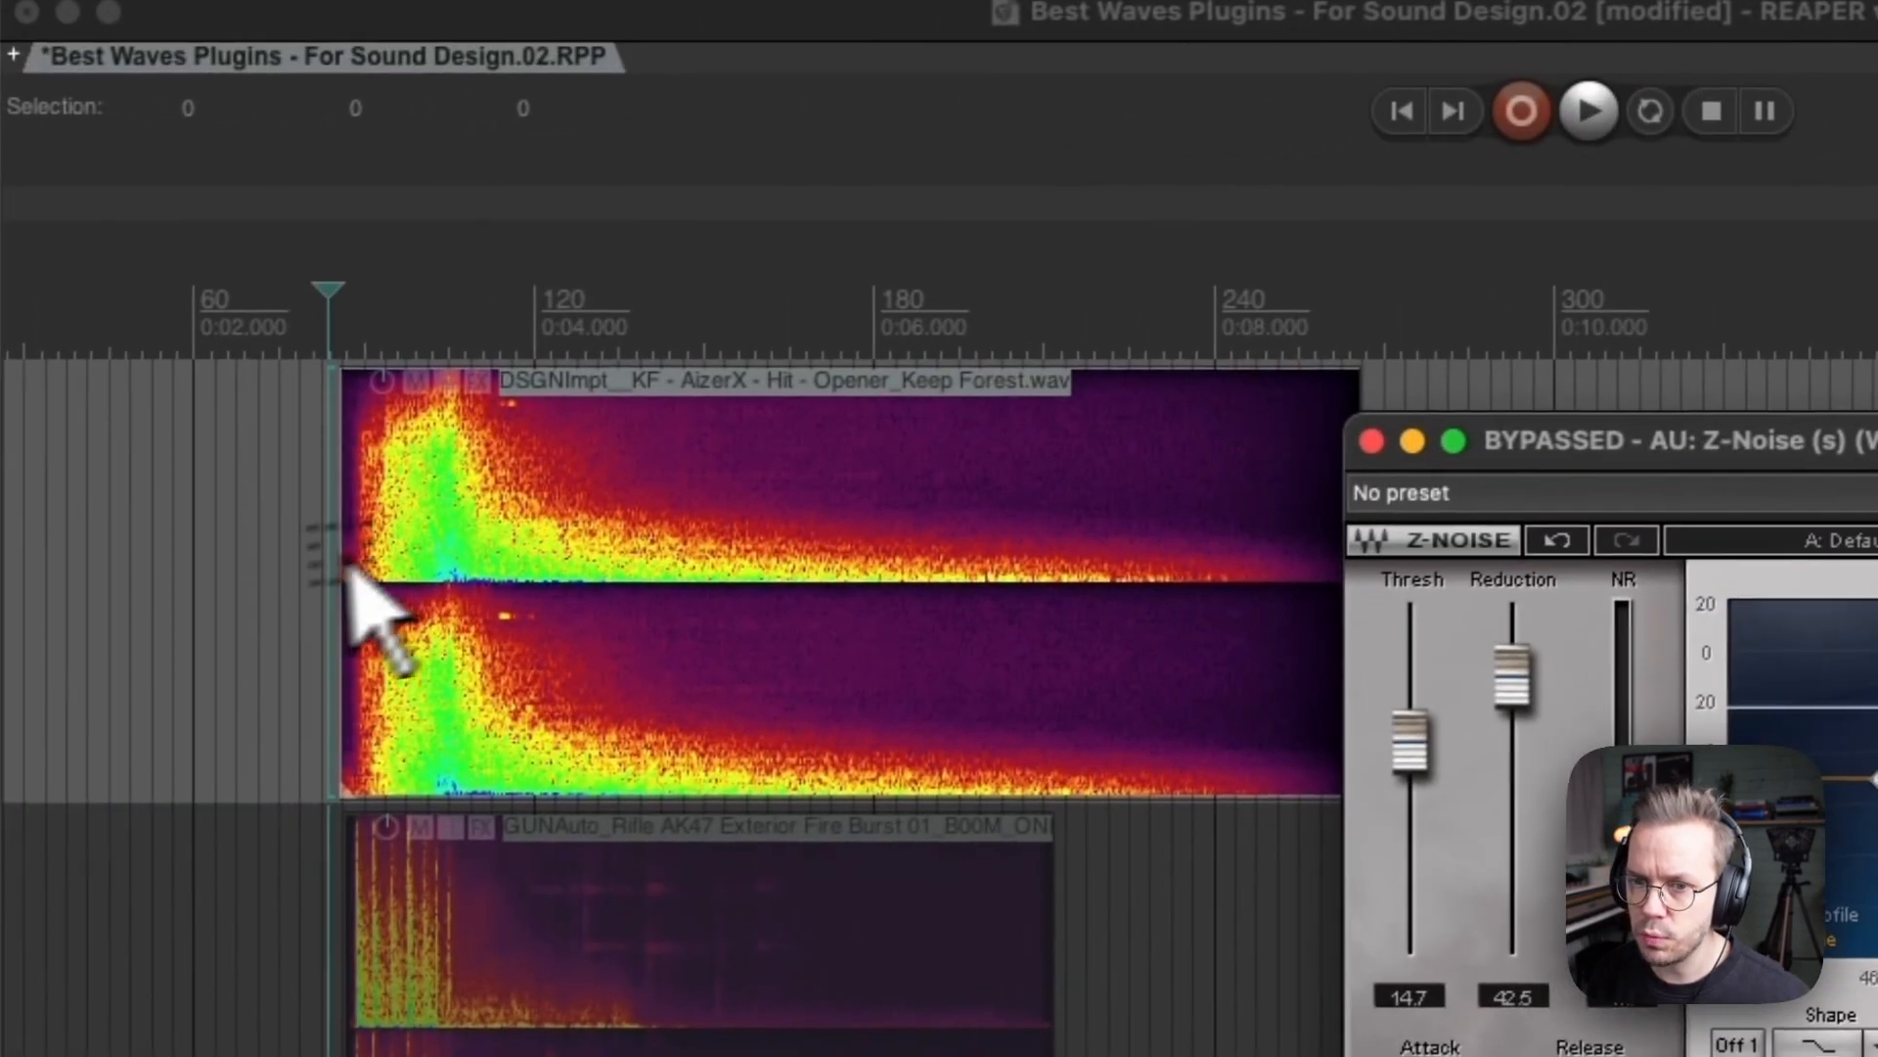
key(space)
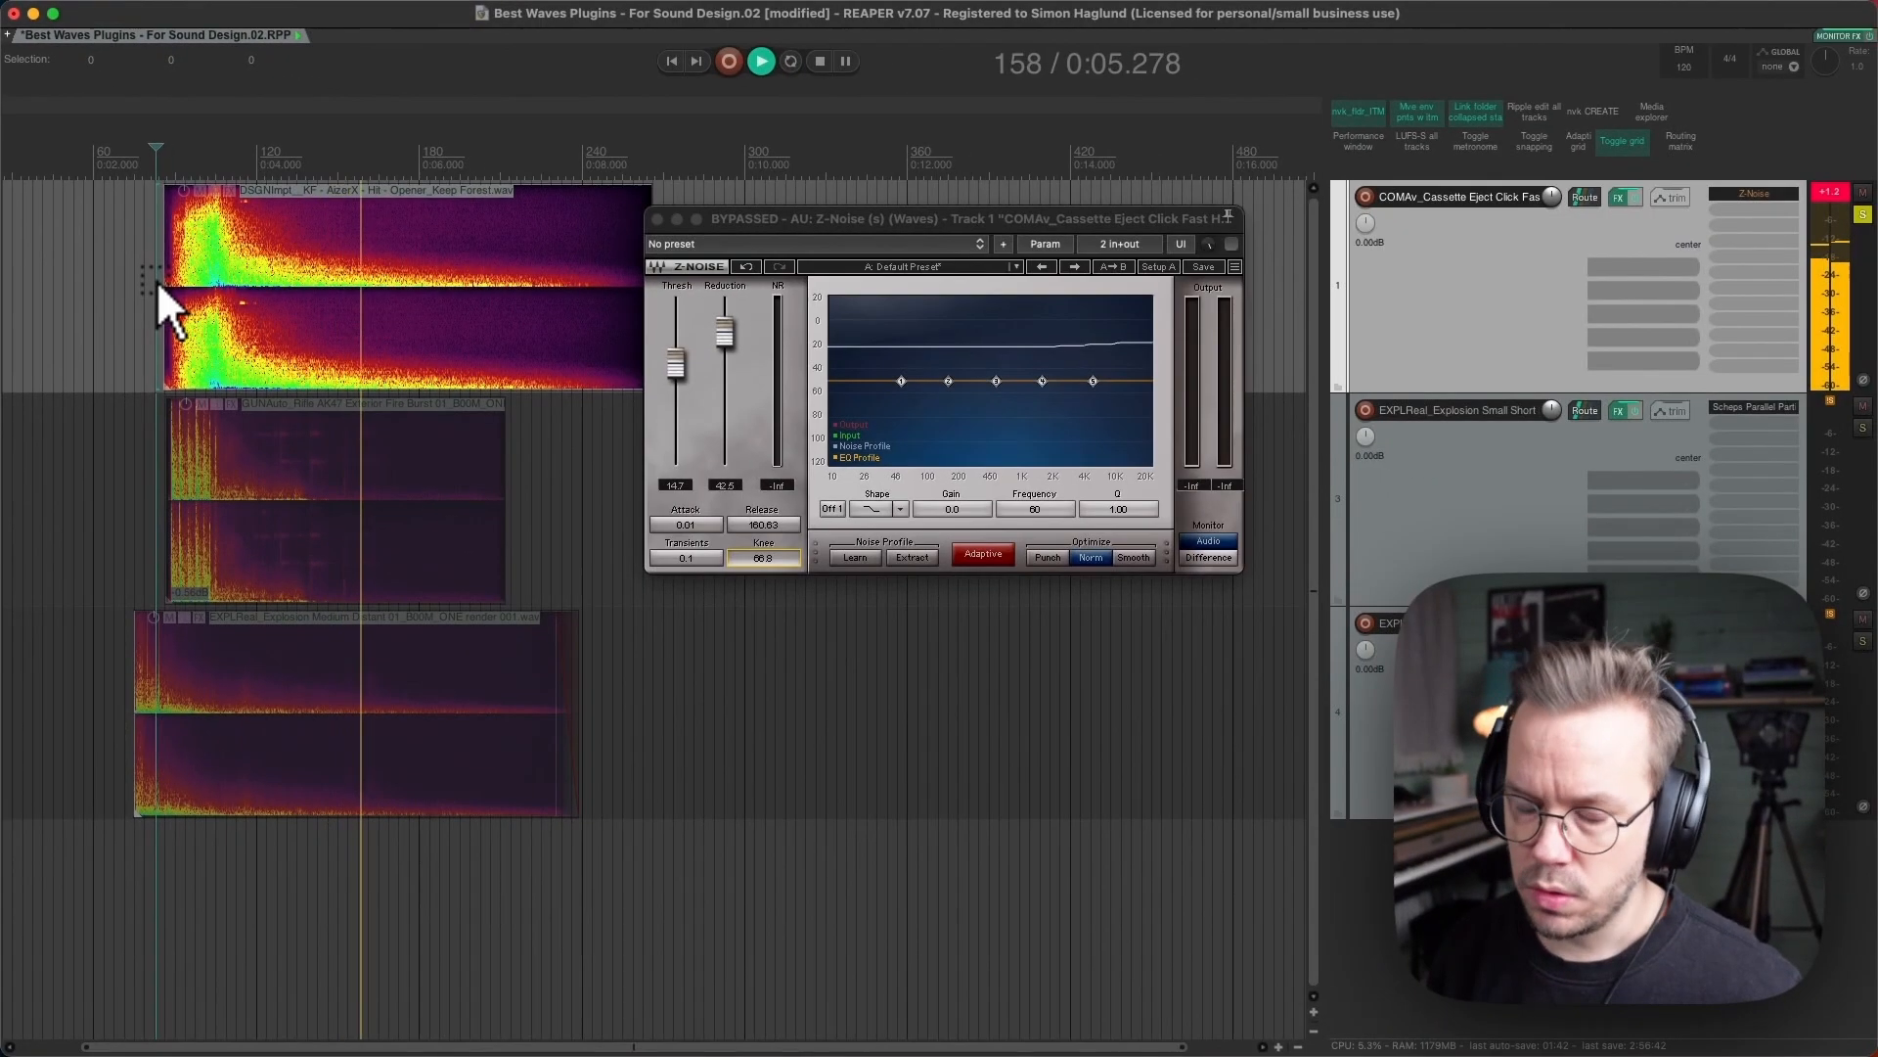
key(space)
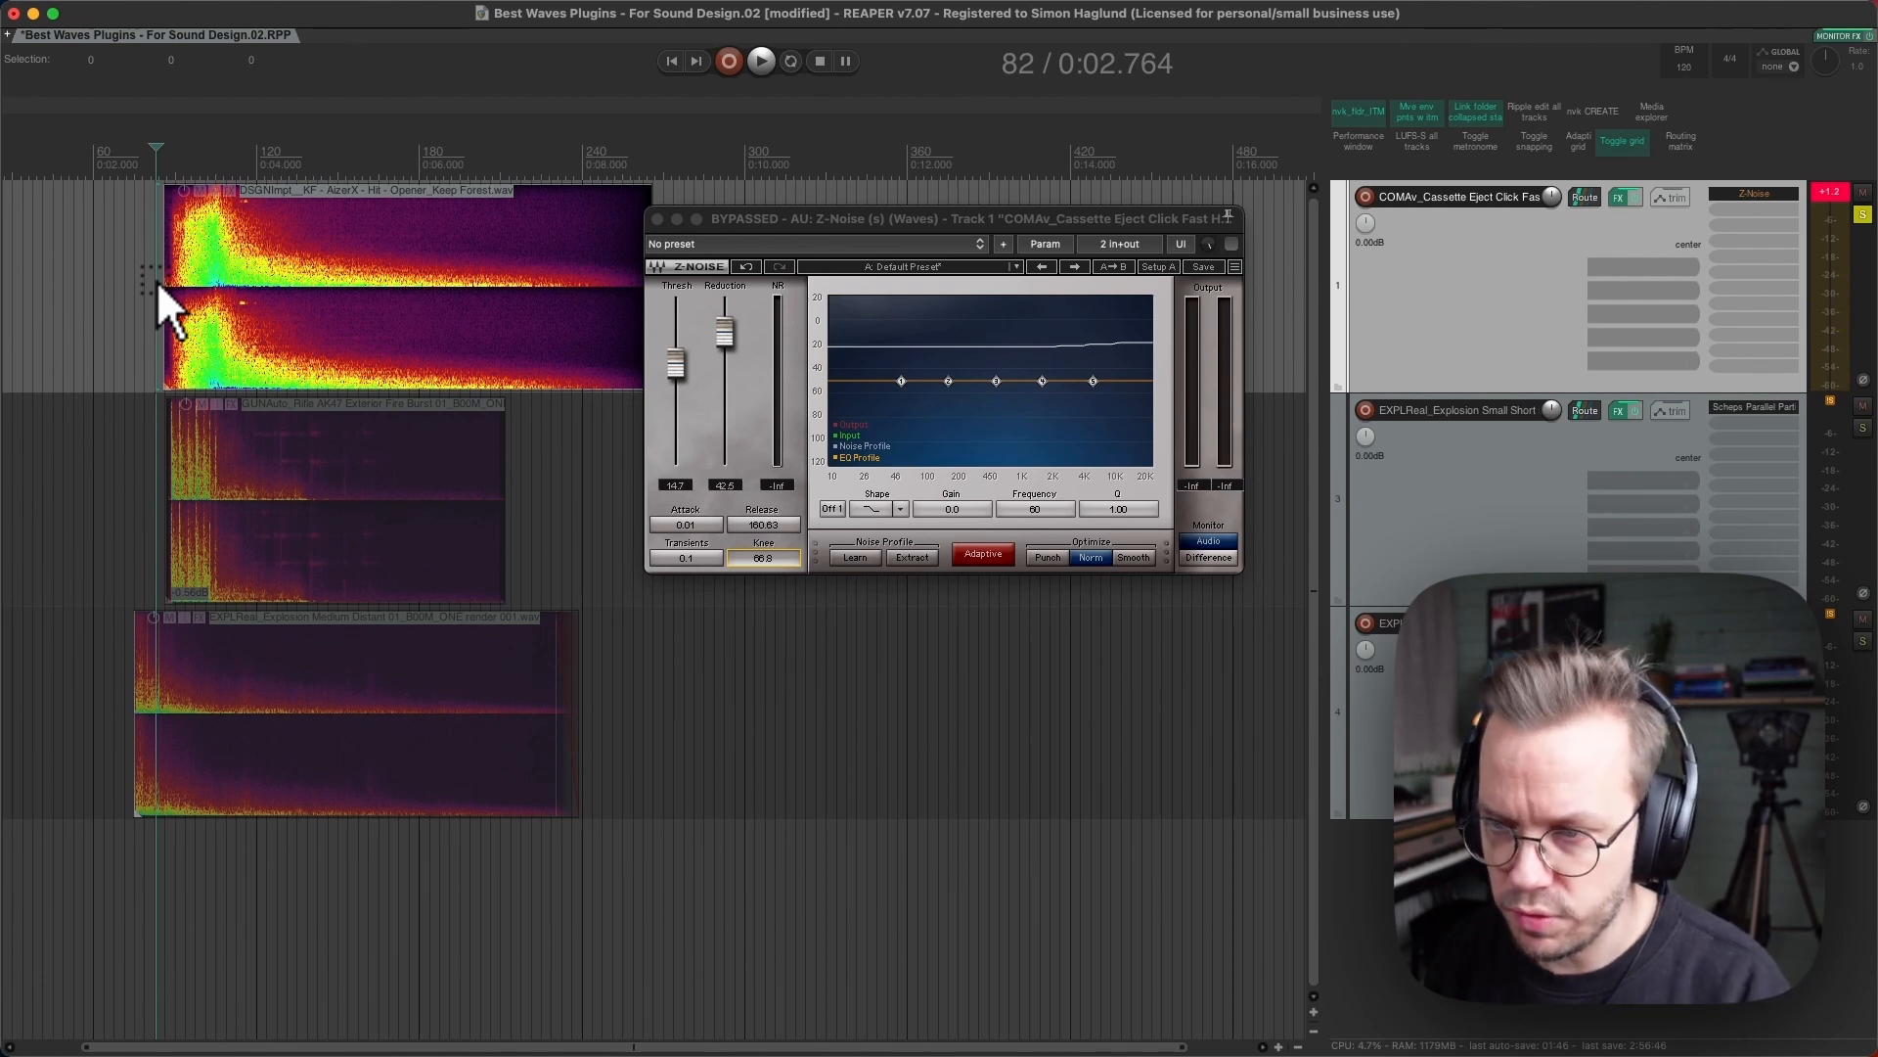
click(1230, 244)
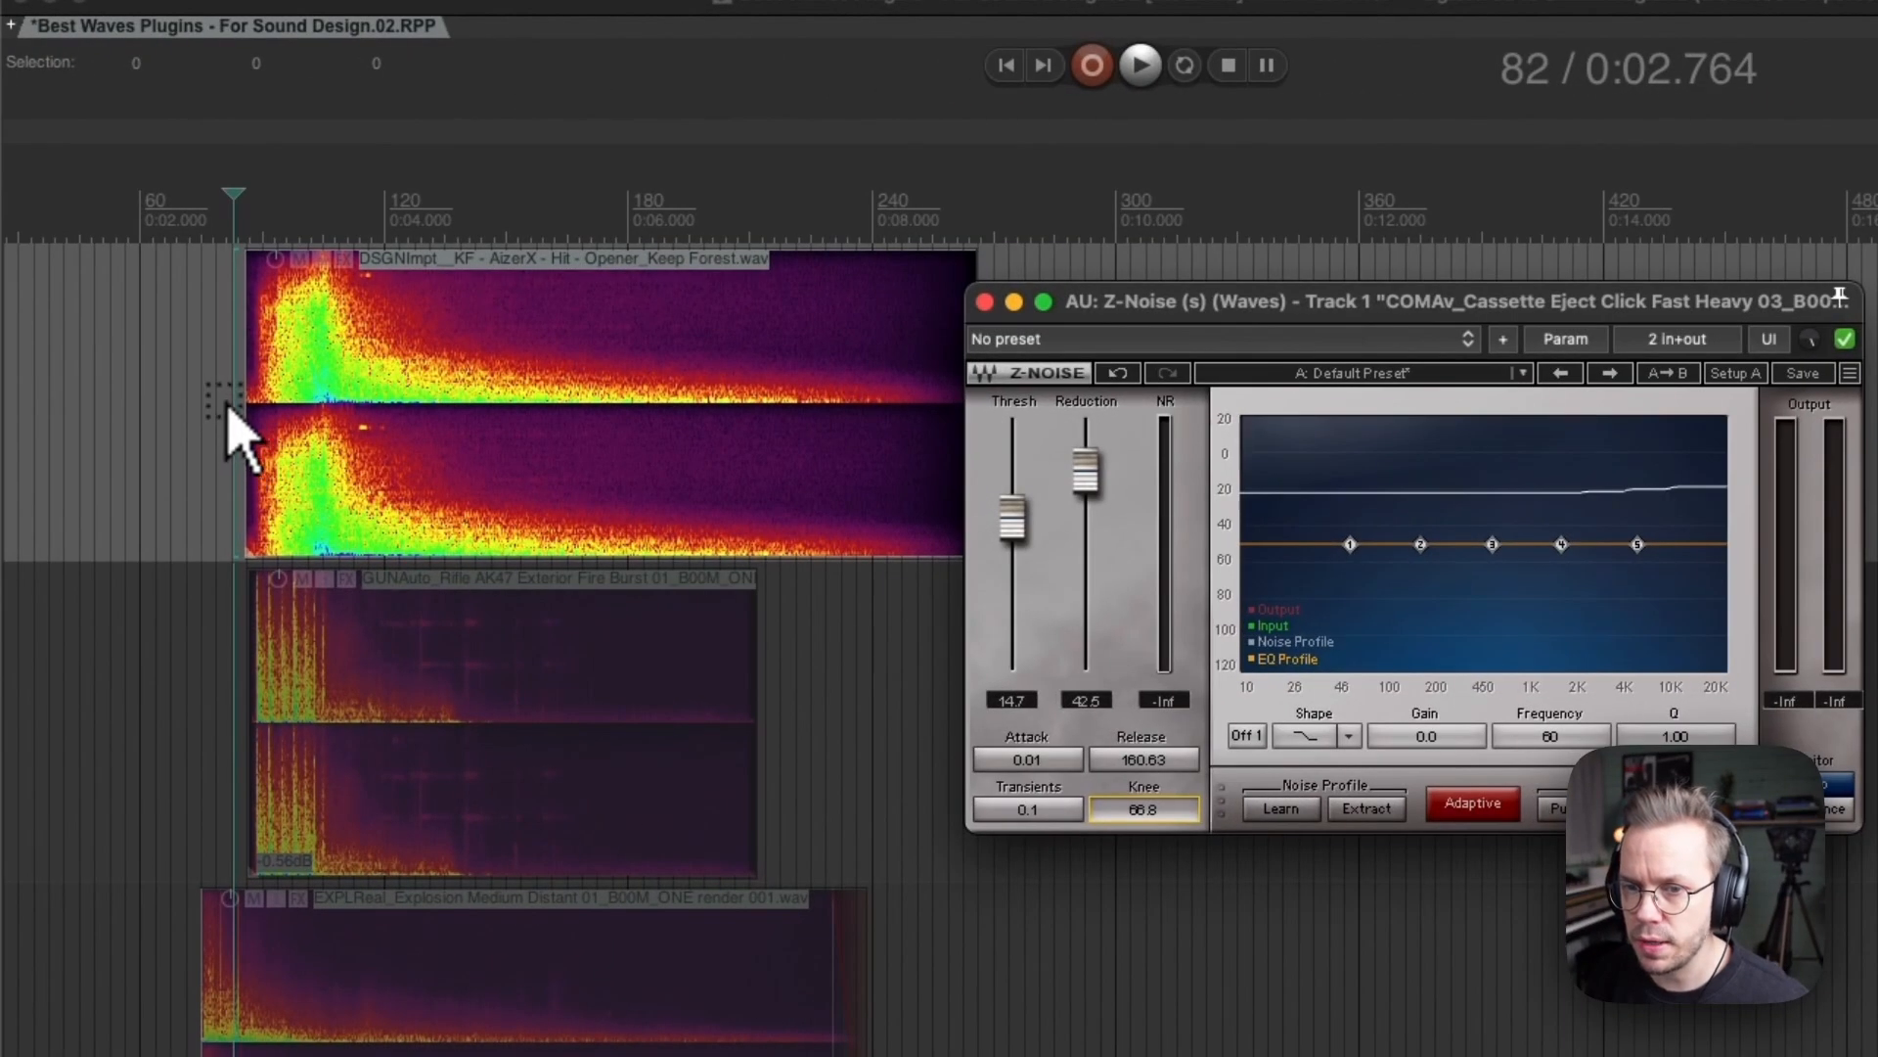
click(231, 416)
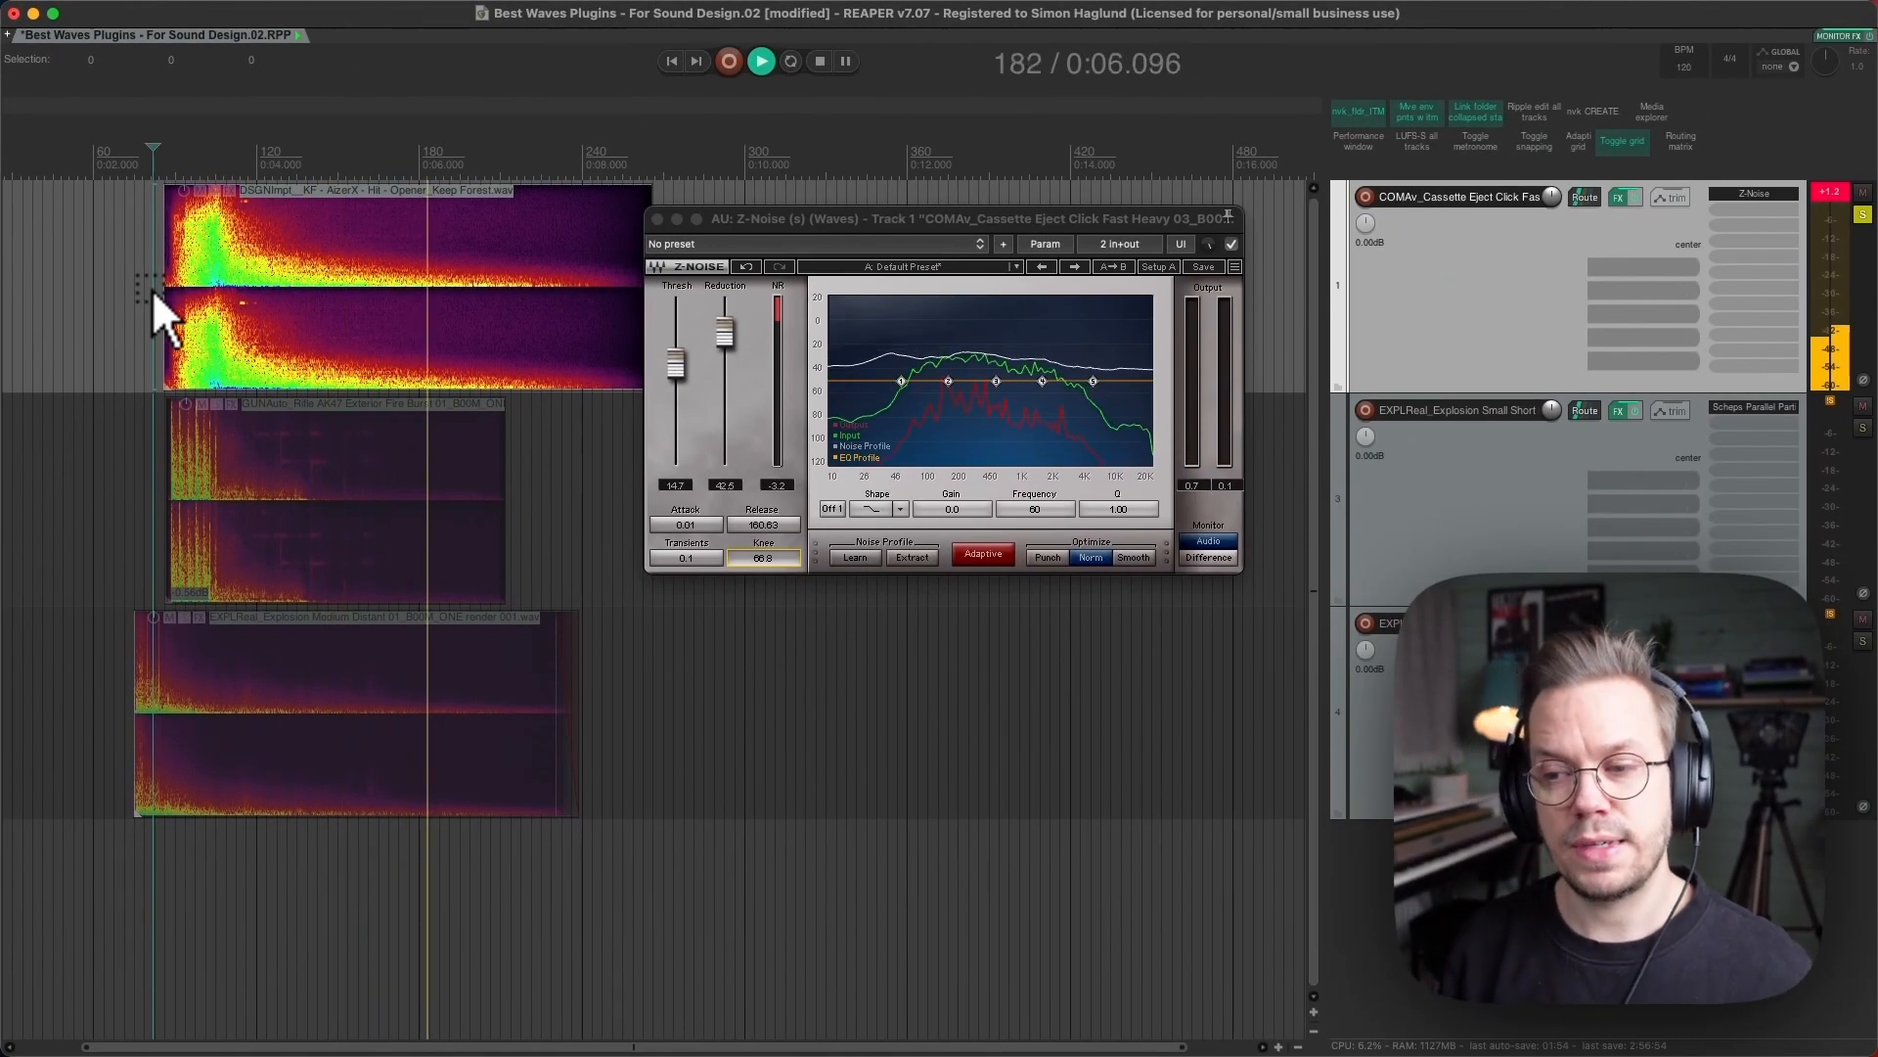
key(space)
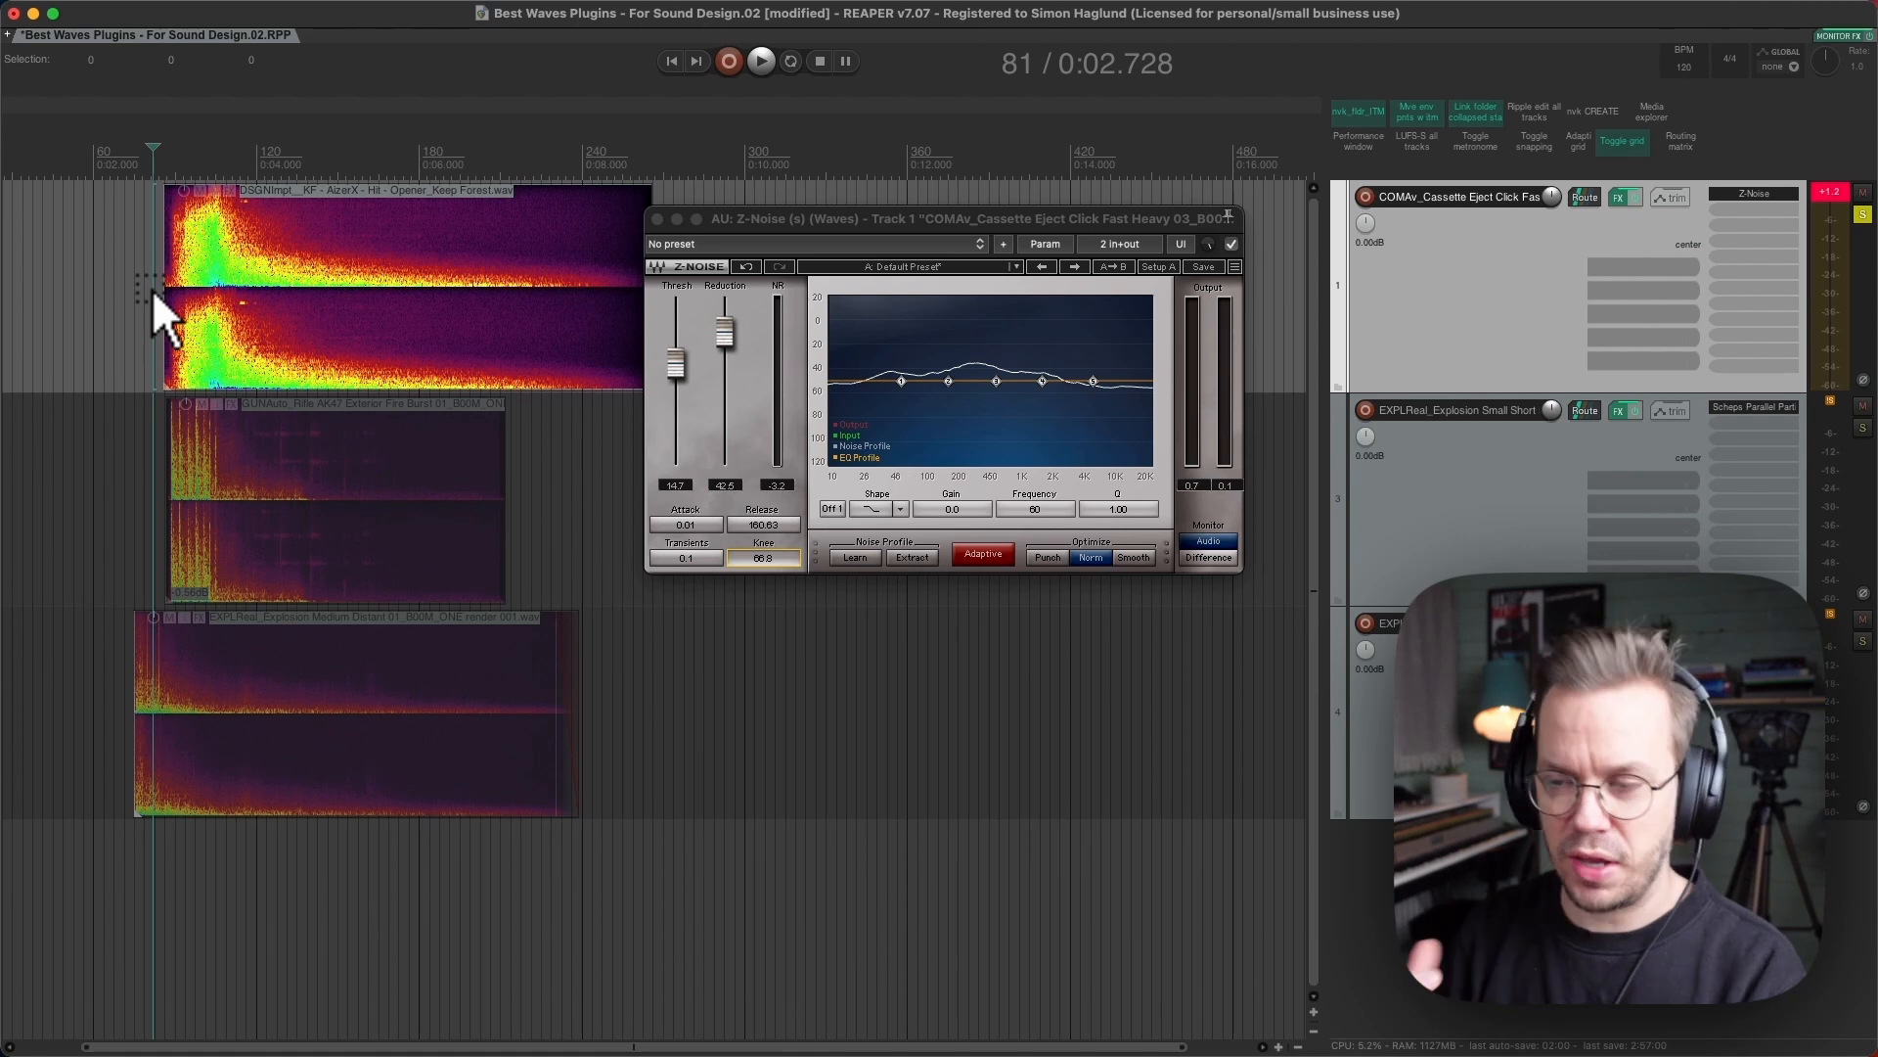
Try raising Z-Noise's Threshold to 16.8 and on to 43.7, auditioning the impact hit at the different settings
drag(681, 372, 686, 358)
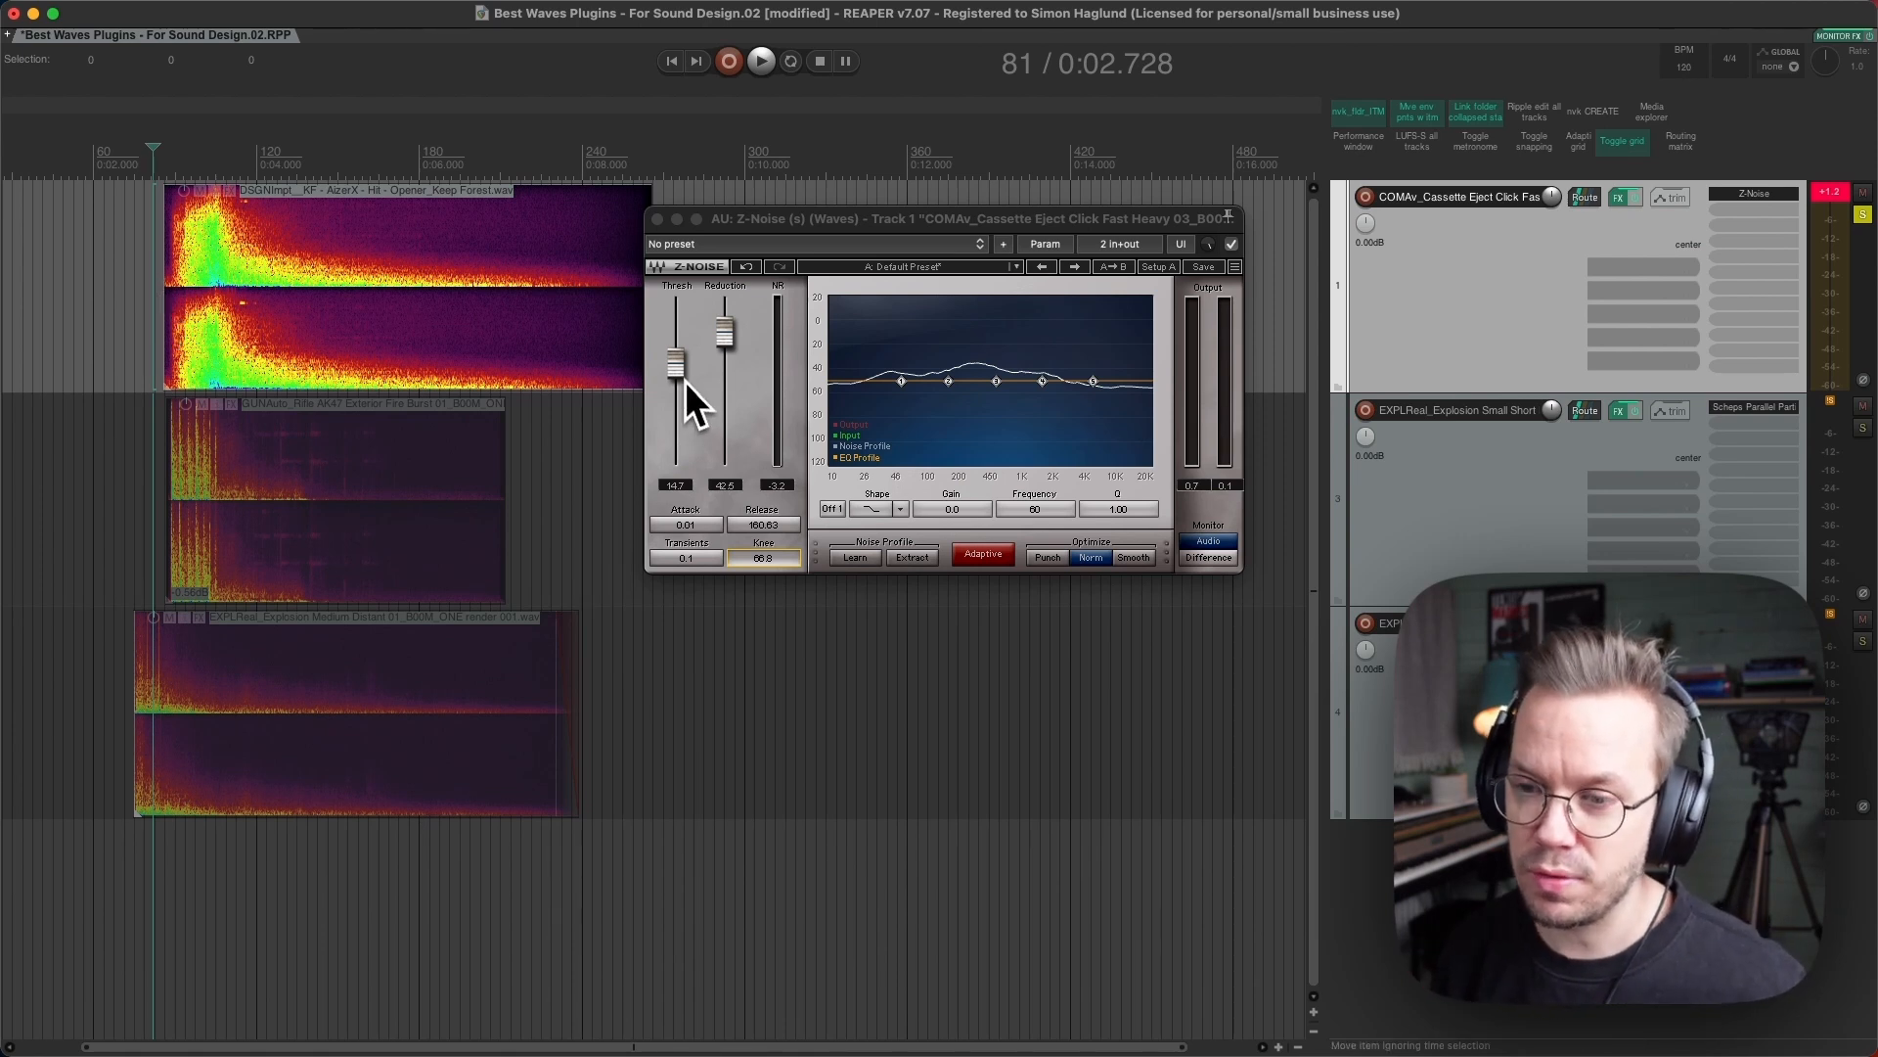
key(space)
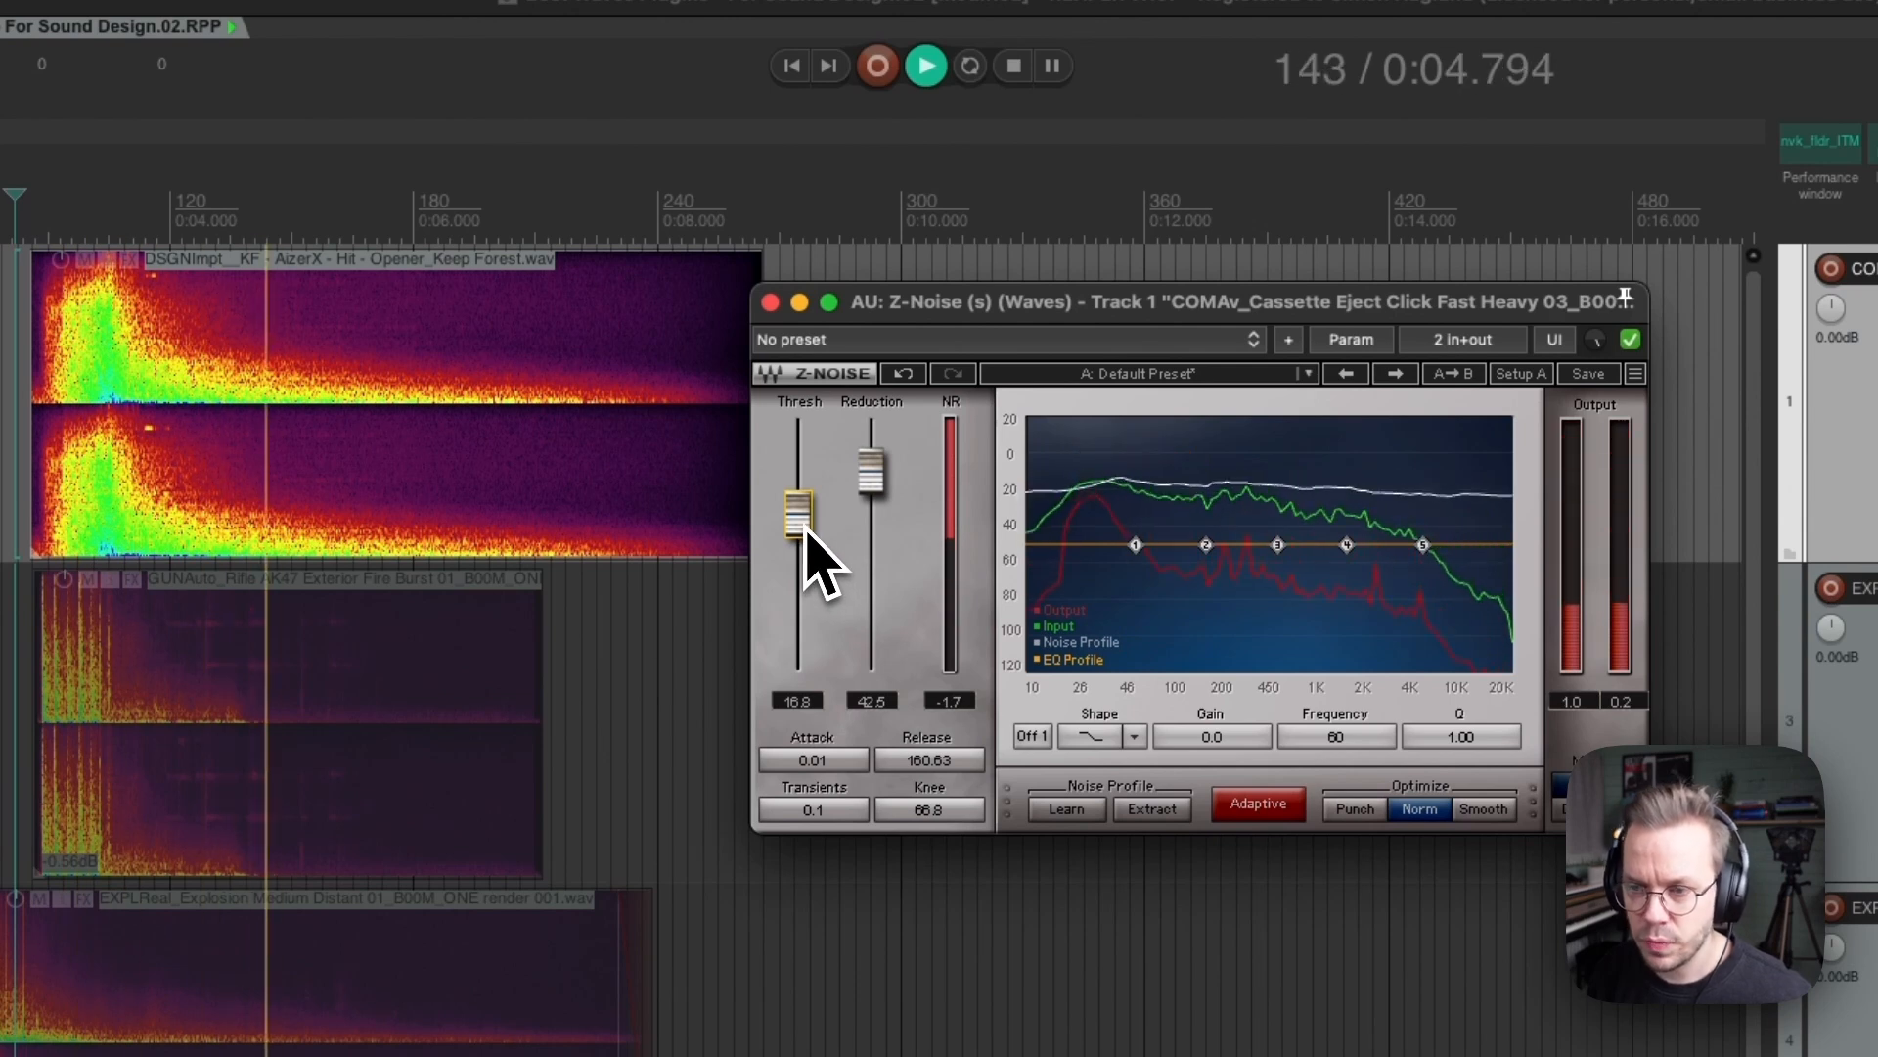
key(space)
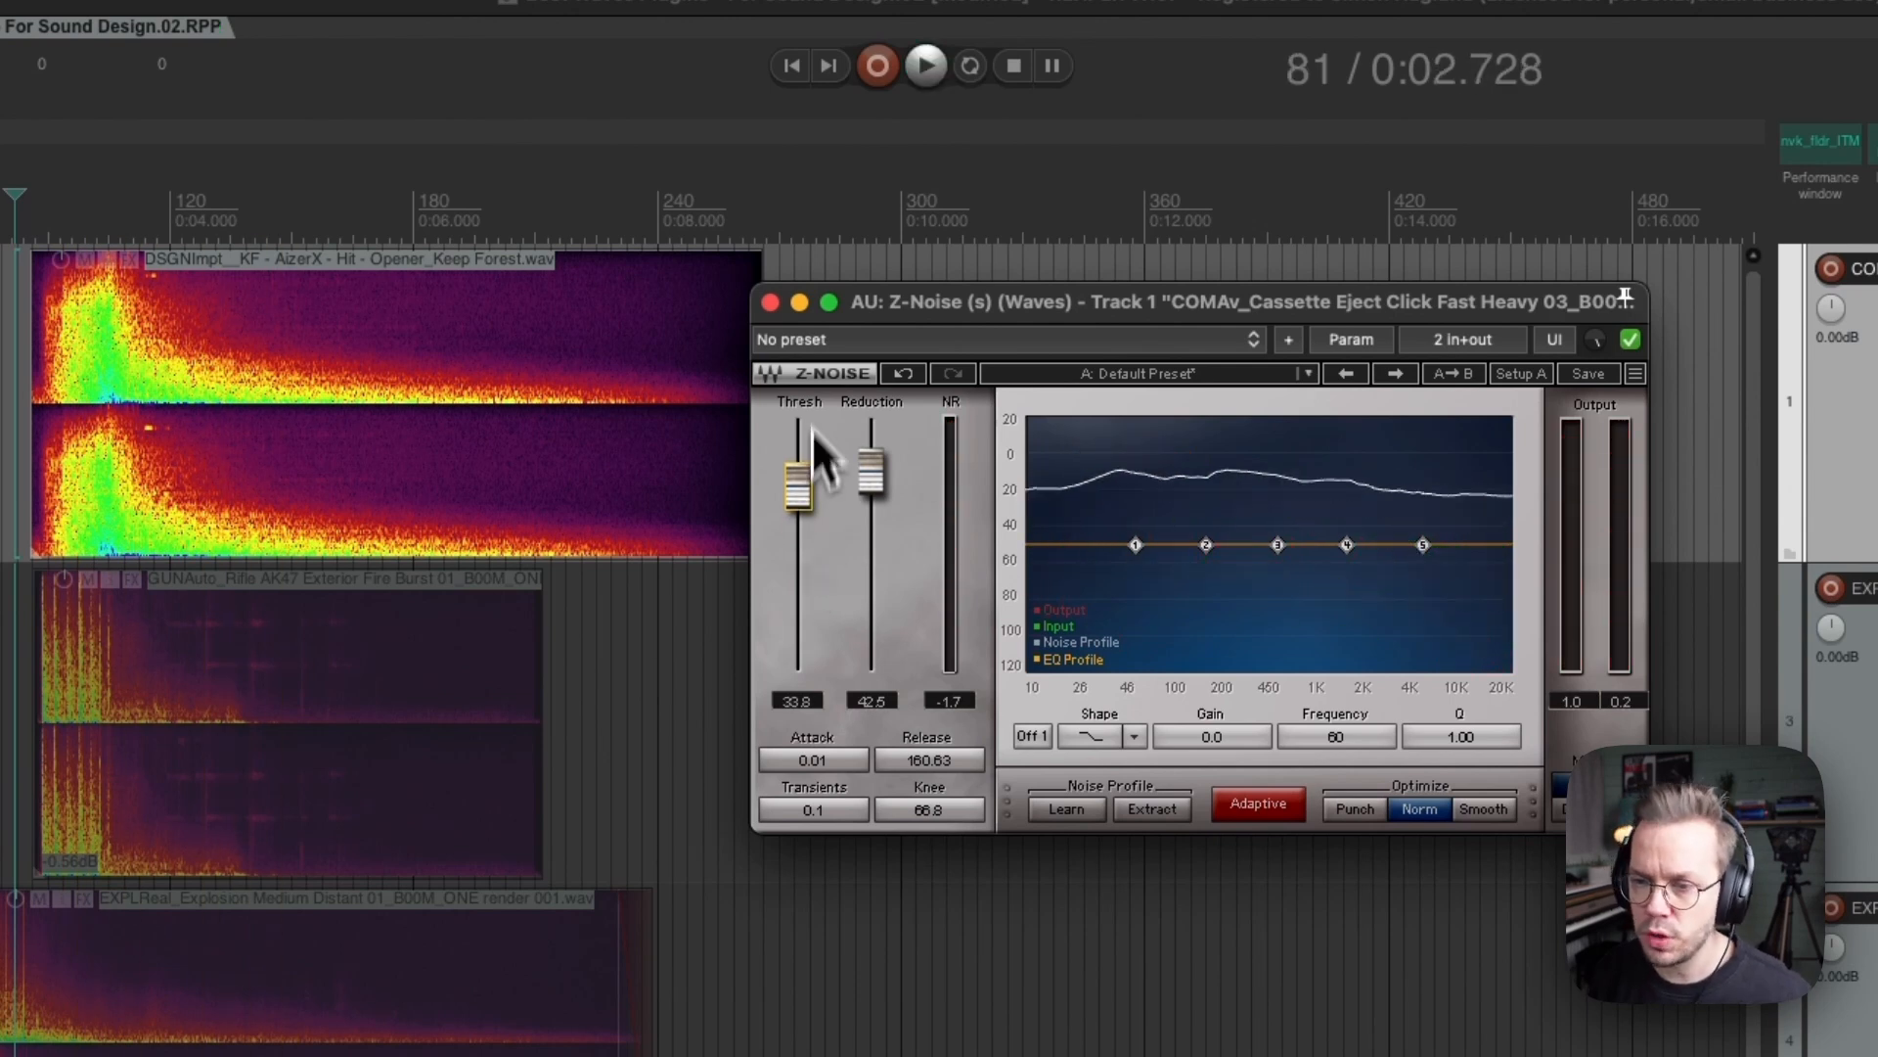
drag(805, 527, 820, 294)
key(space)
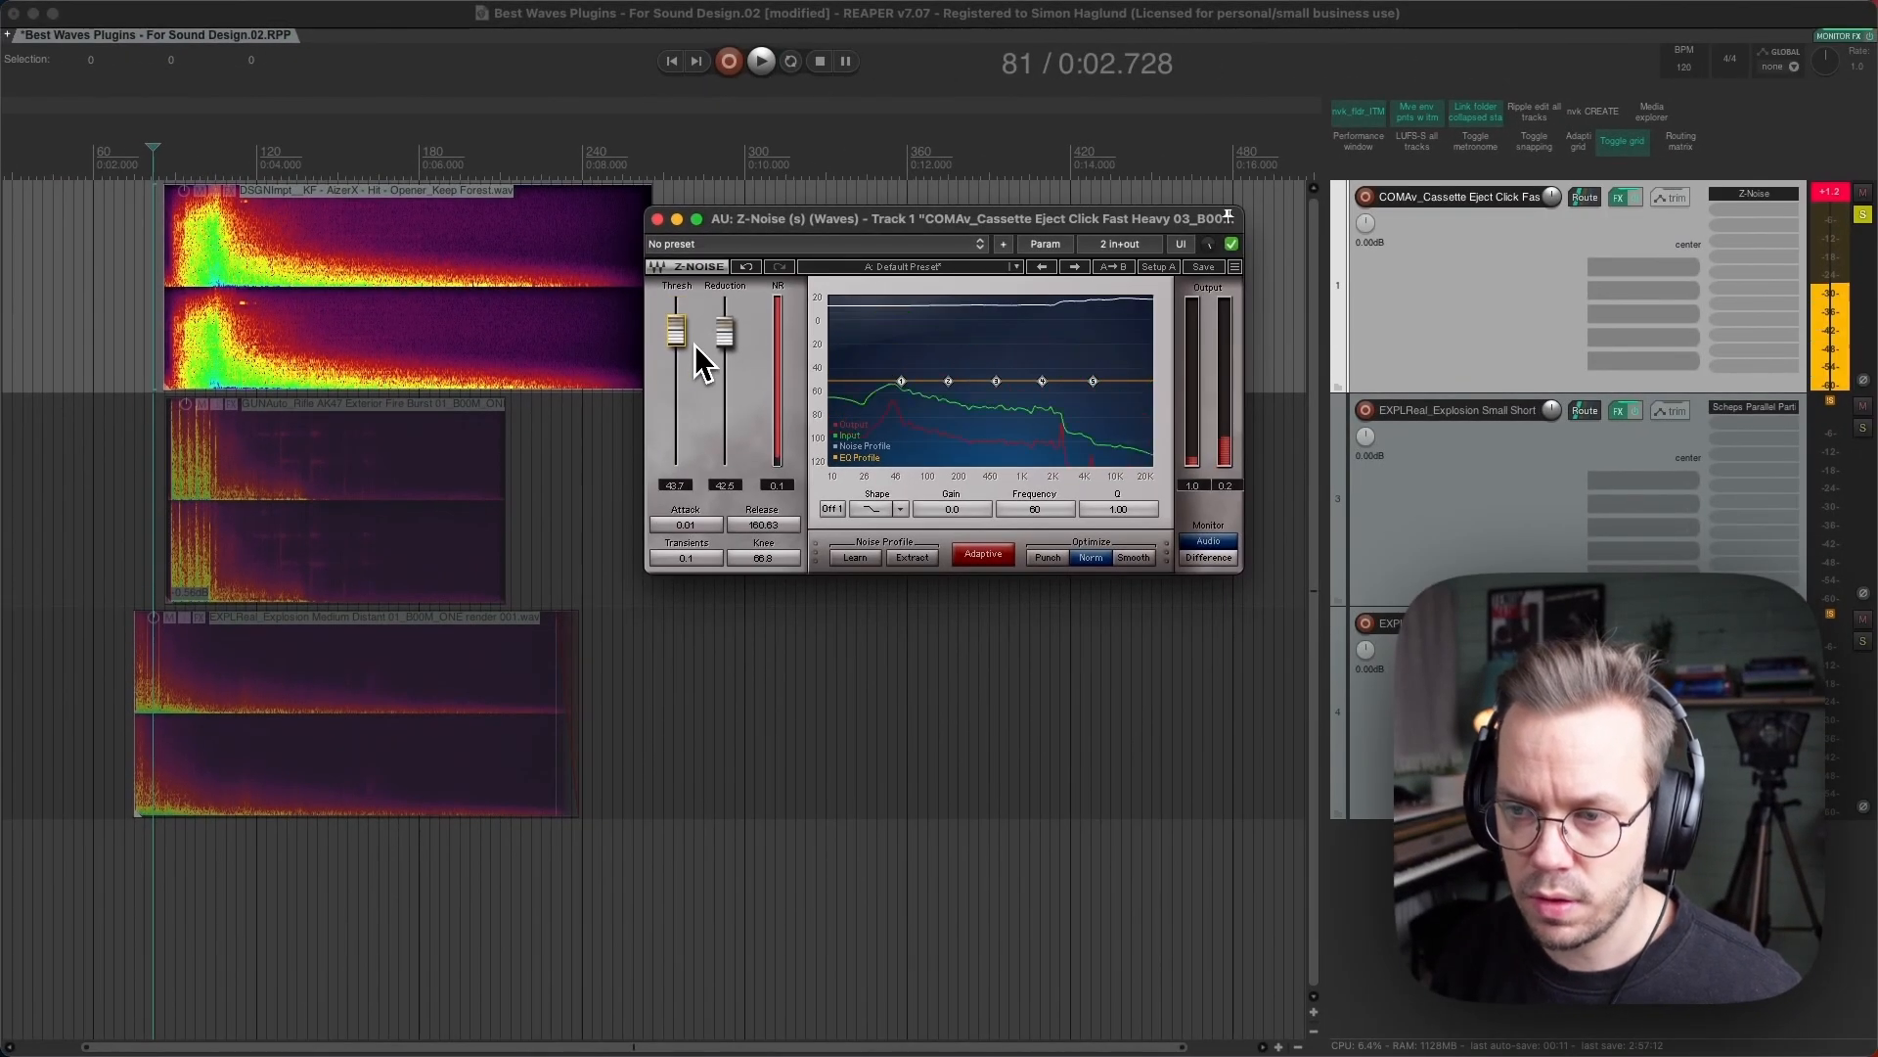
Bring Z-Noise's Threshold back down to 19.3 and fine-tune it by ear while replaying the impact hit
key(space)
drag(695, 368, 699, 521)
key(space)
key(space)
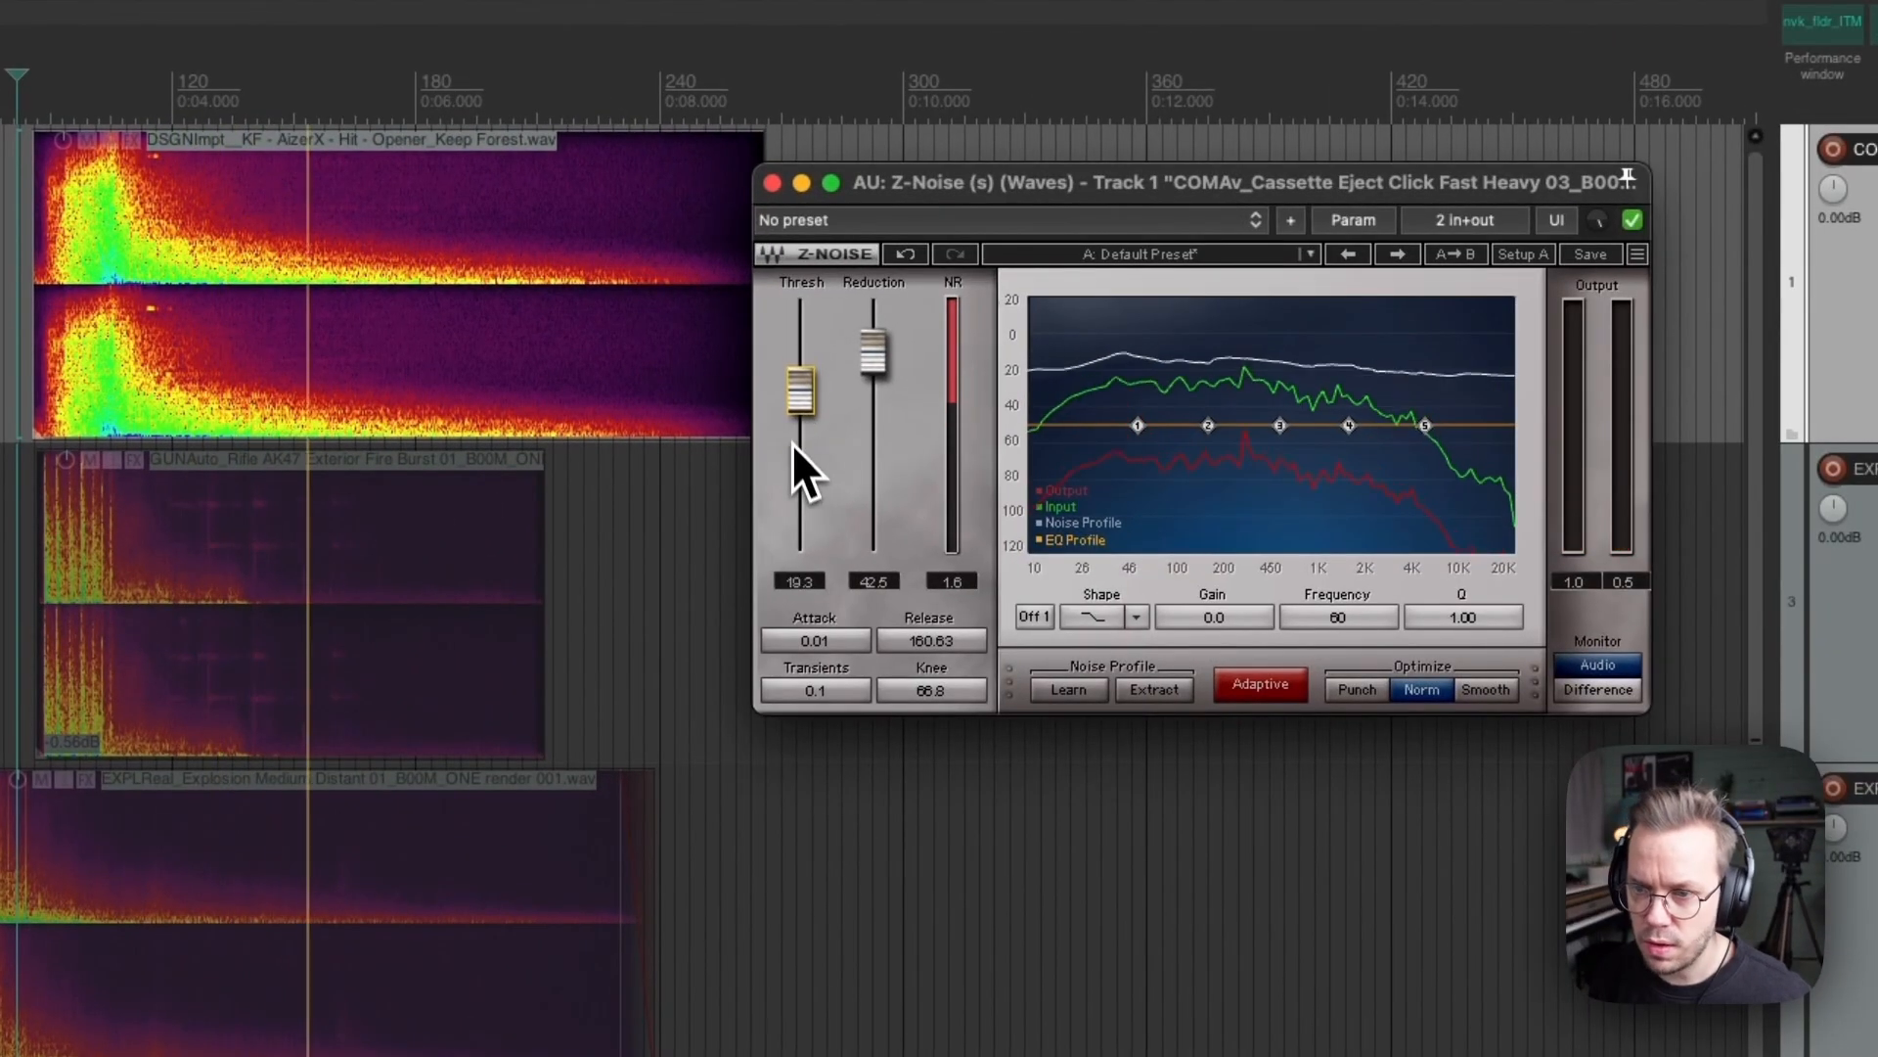
drag(792, 445, 797, 531)
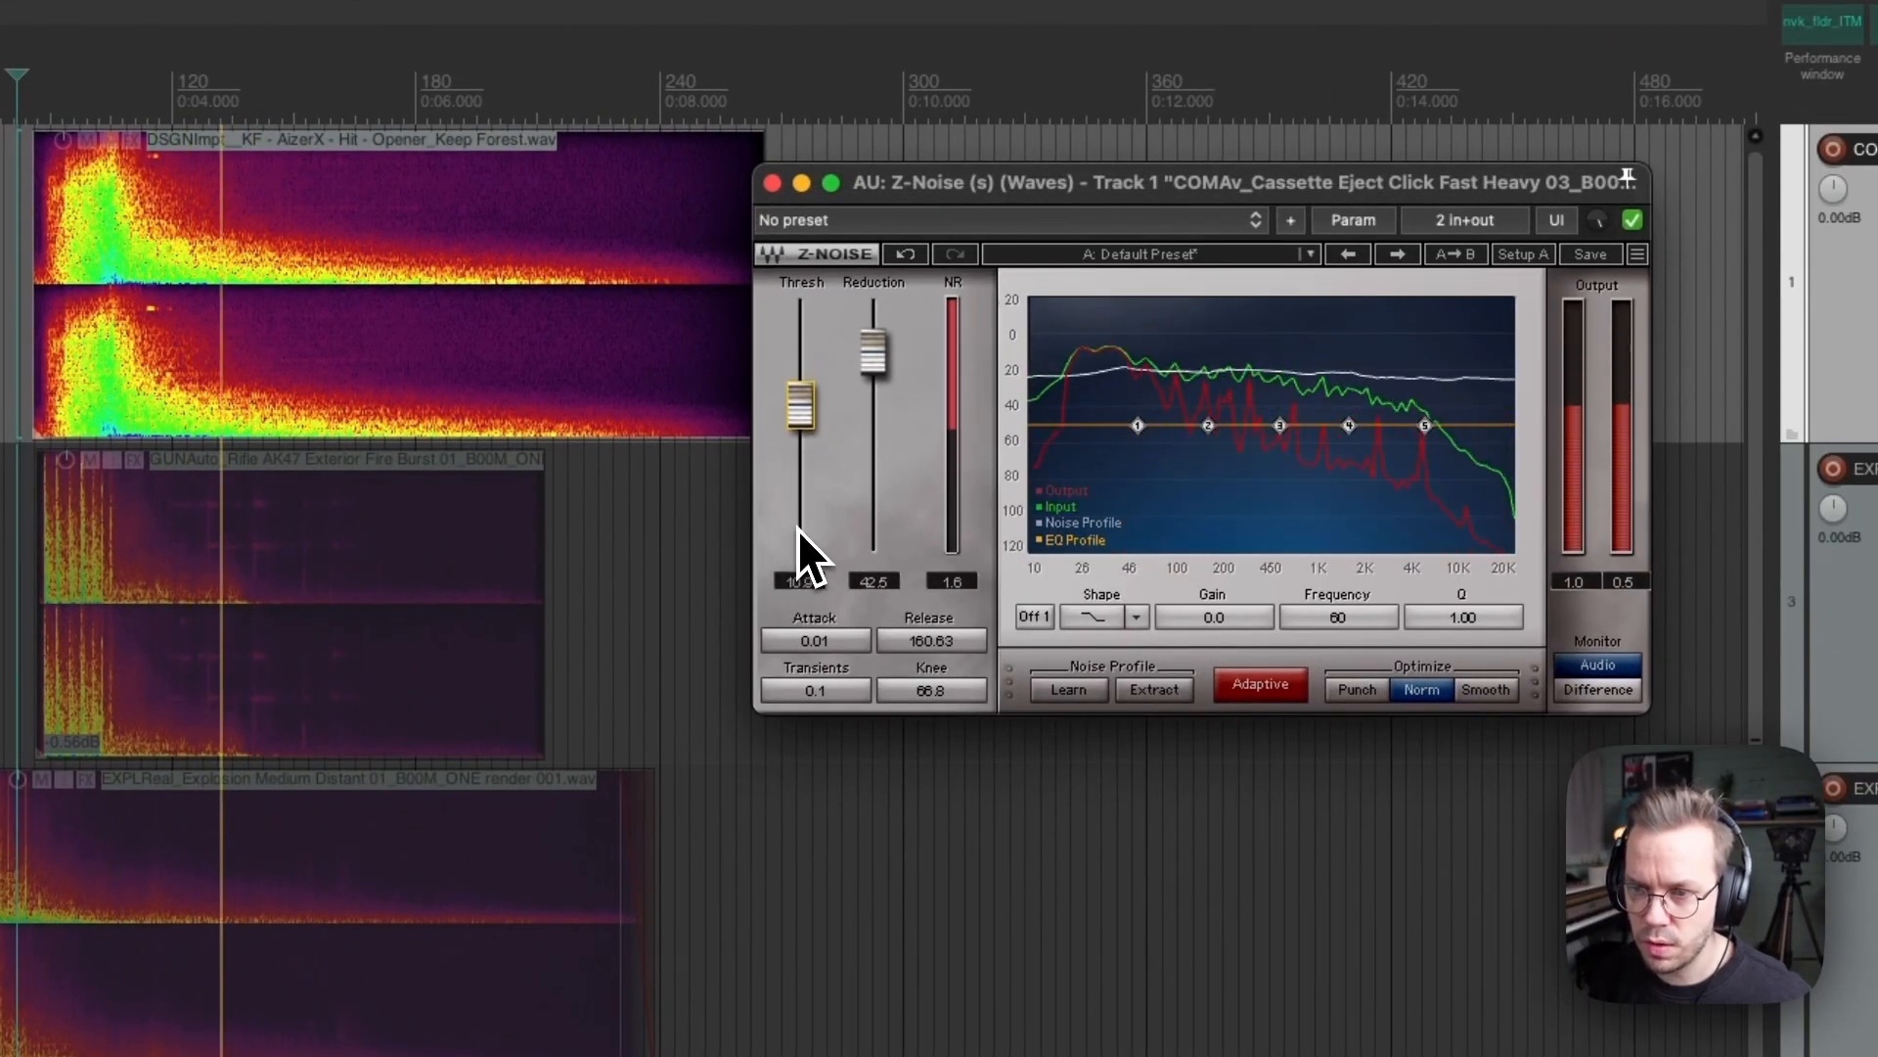
key(space)
drag(795, 426, 812, 352)
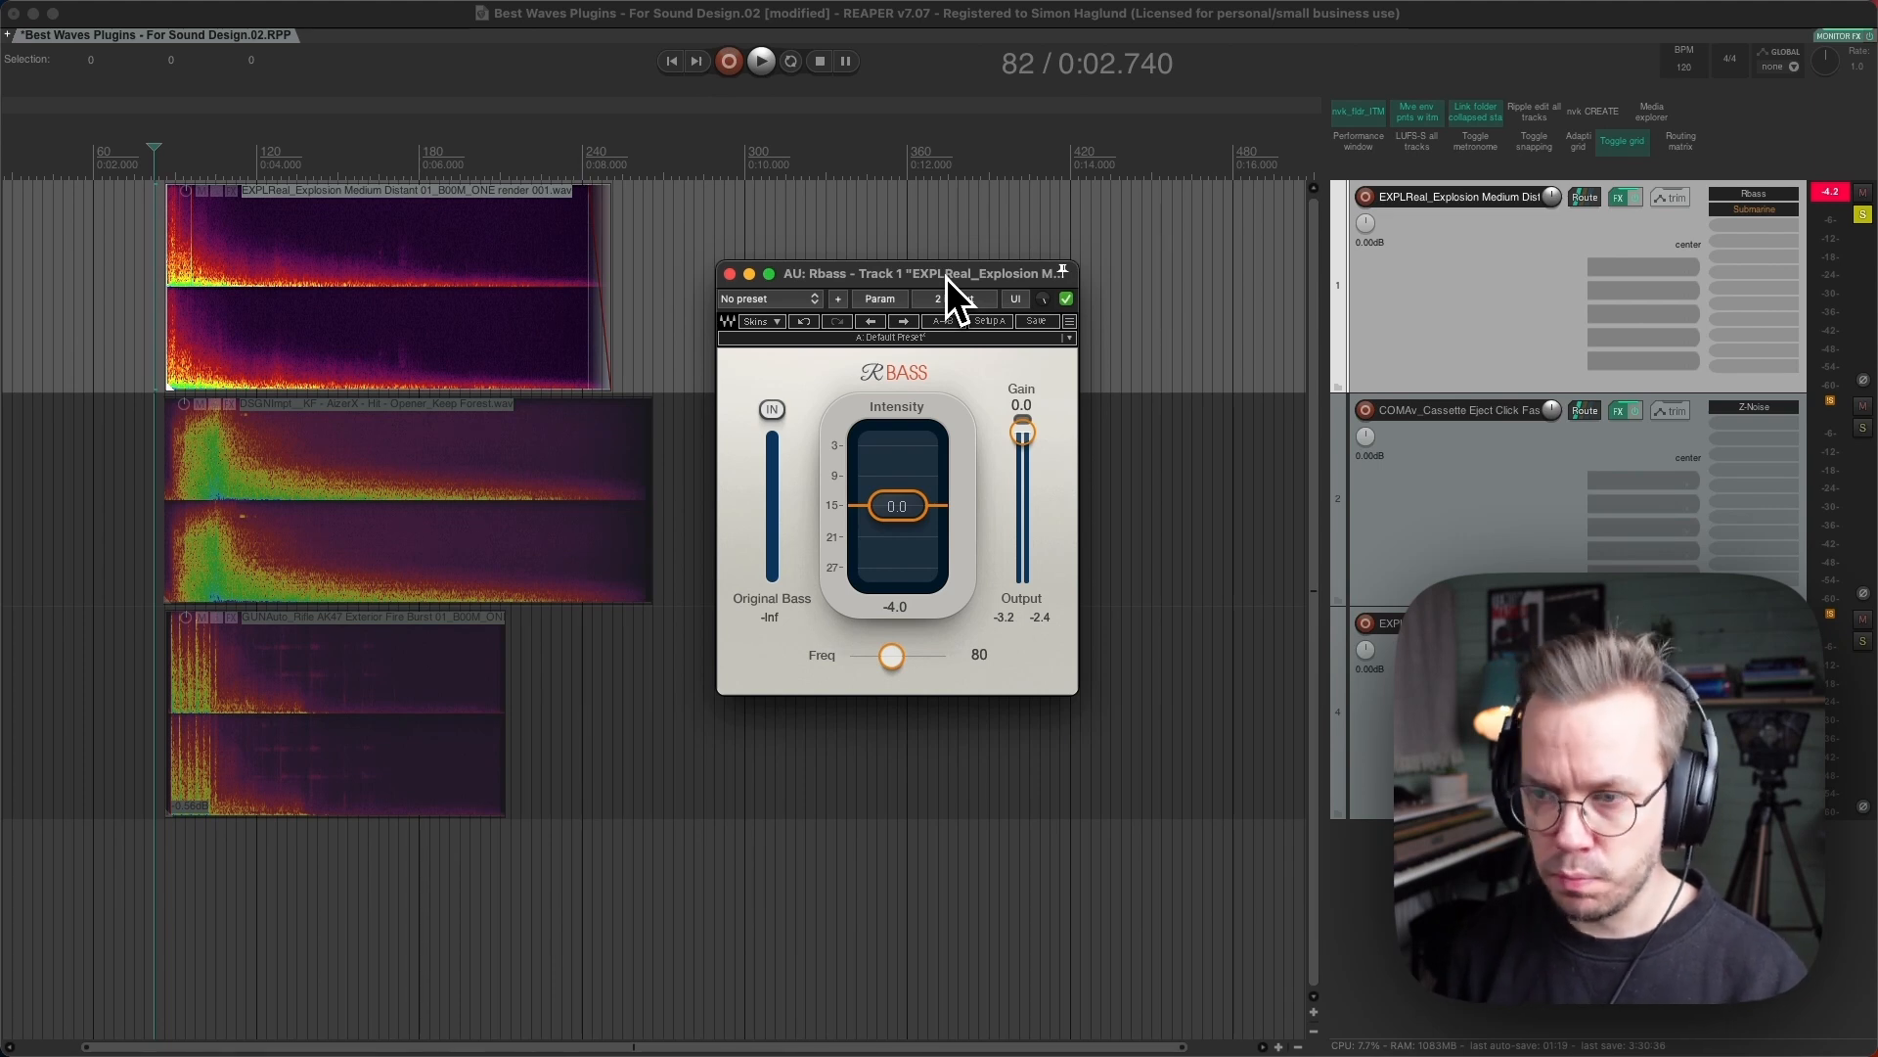
Bypass RBass on the medium distant explosion track and play the unprocessed explosion
click(1066, 298)
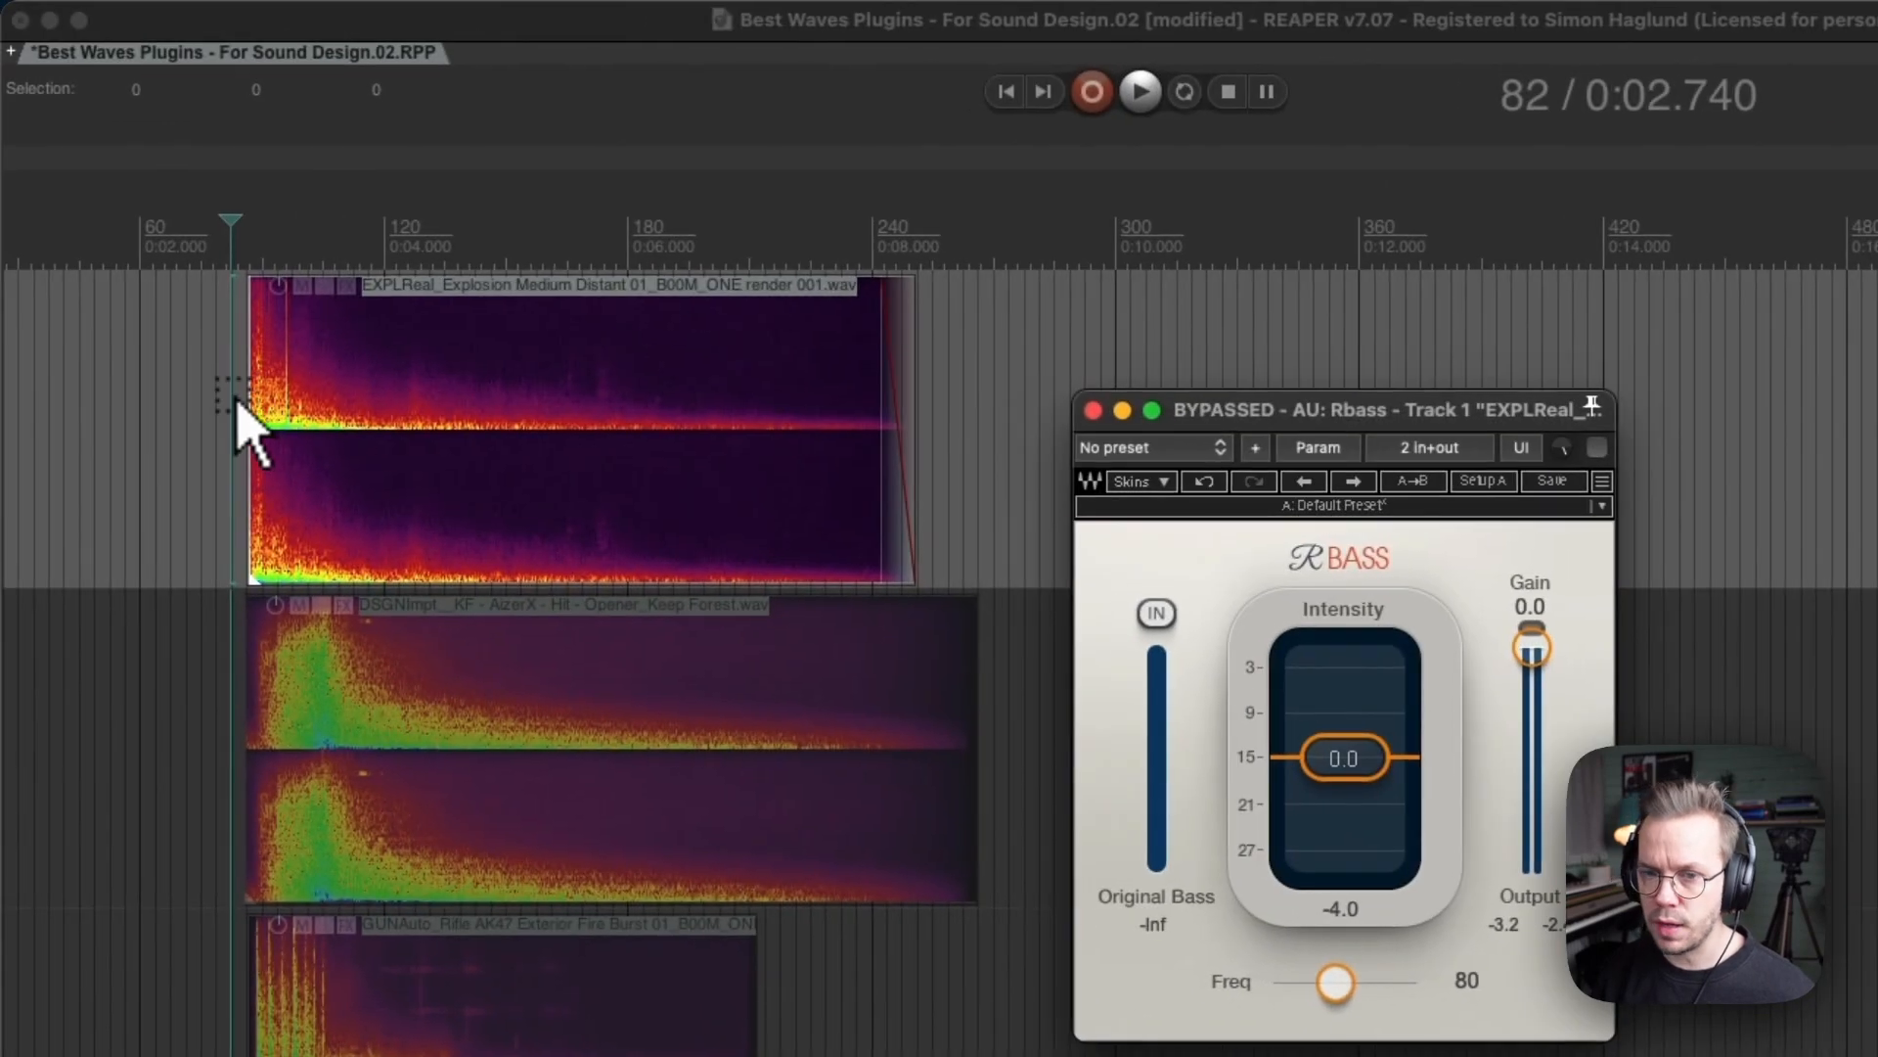
click(233, 400)
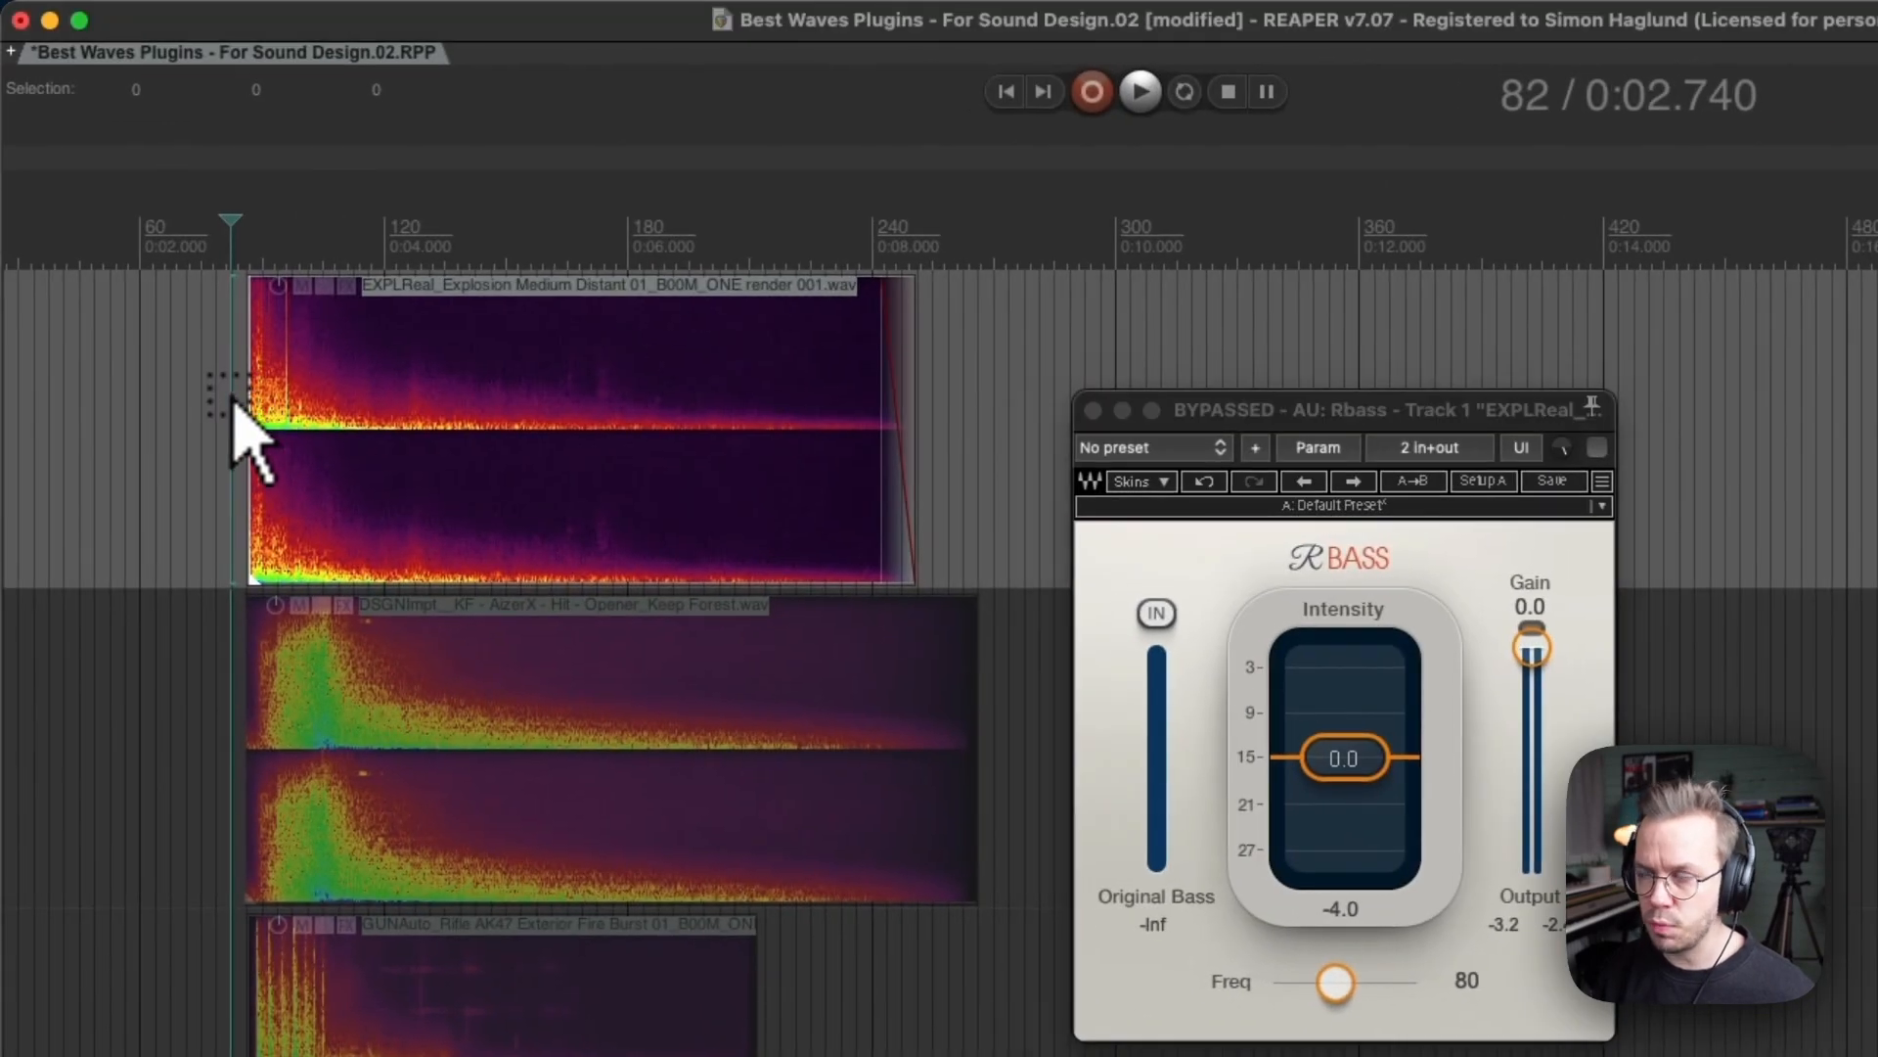
key(space)
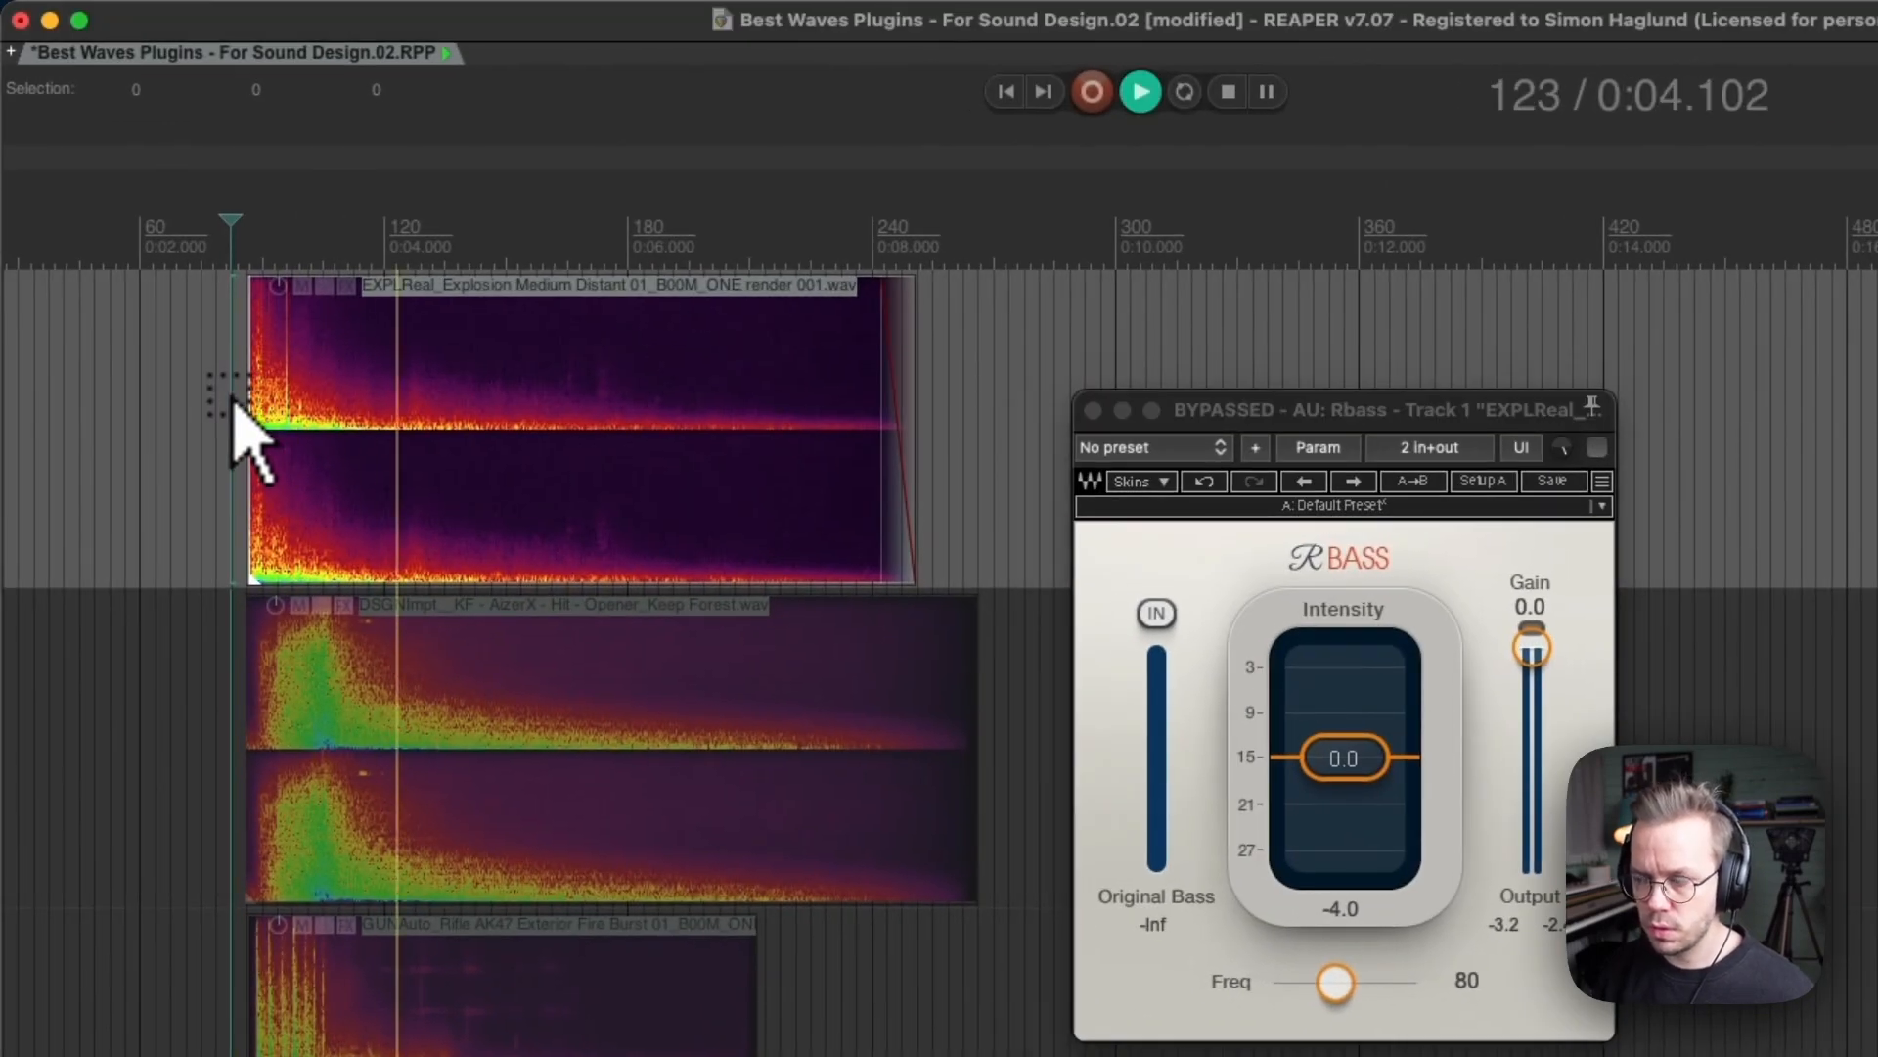
key(space)
key(space)
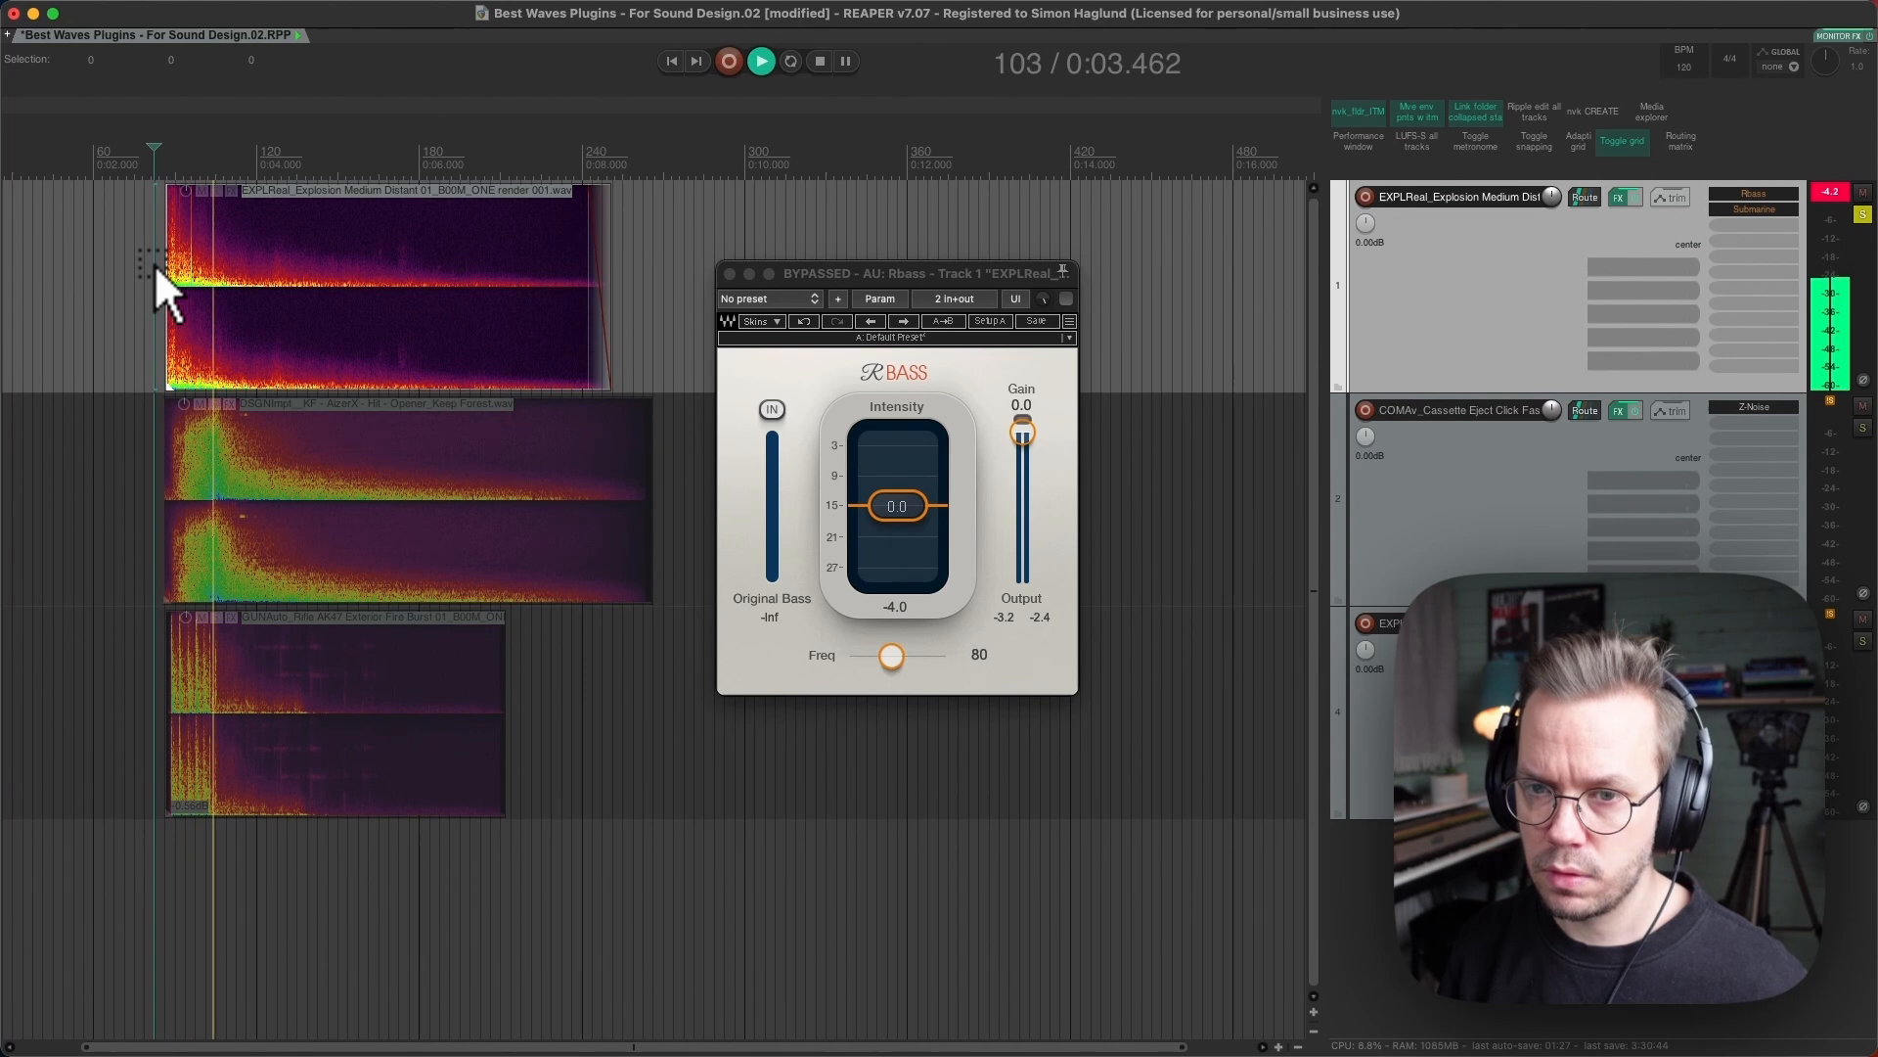
key(space)
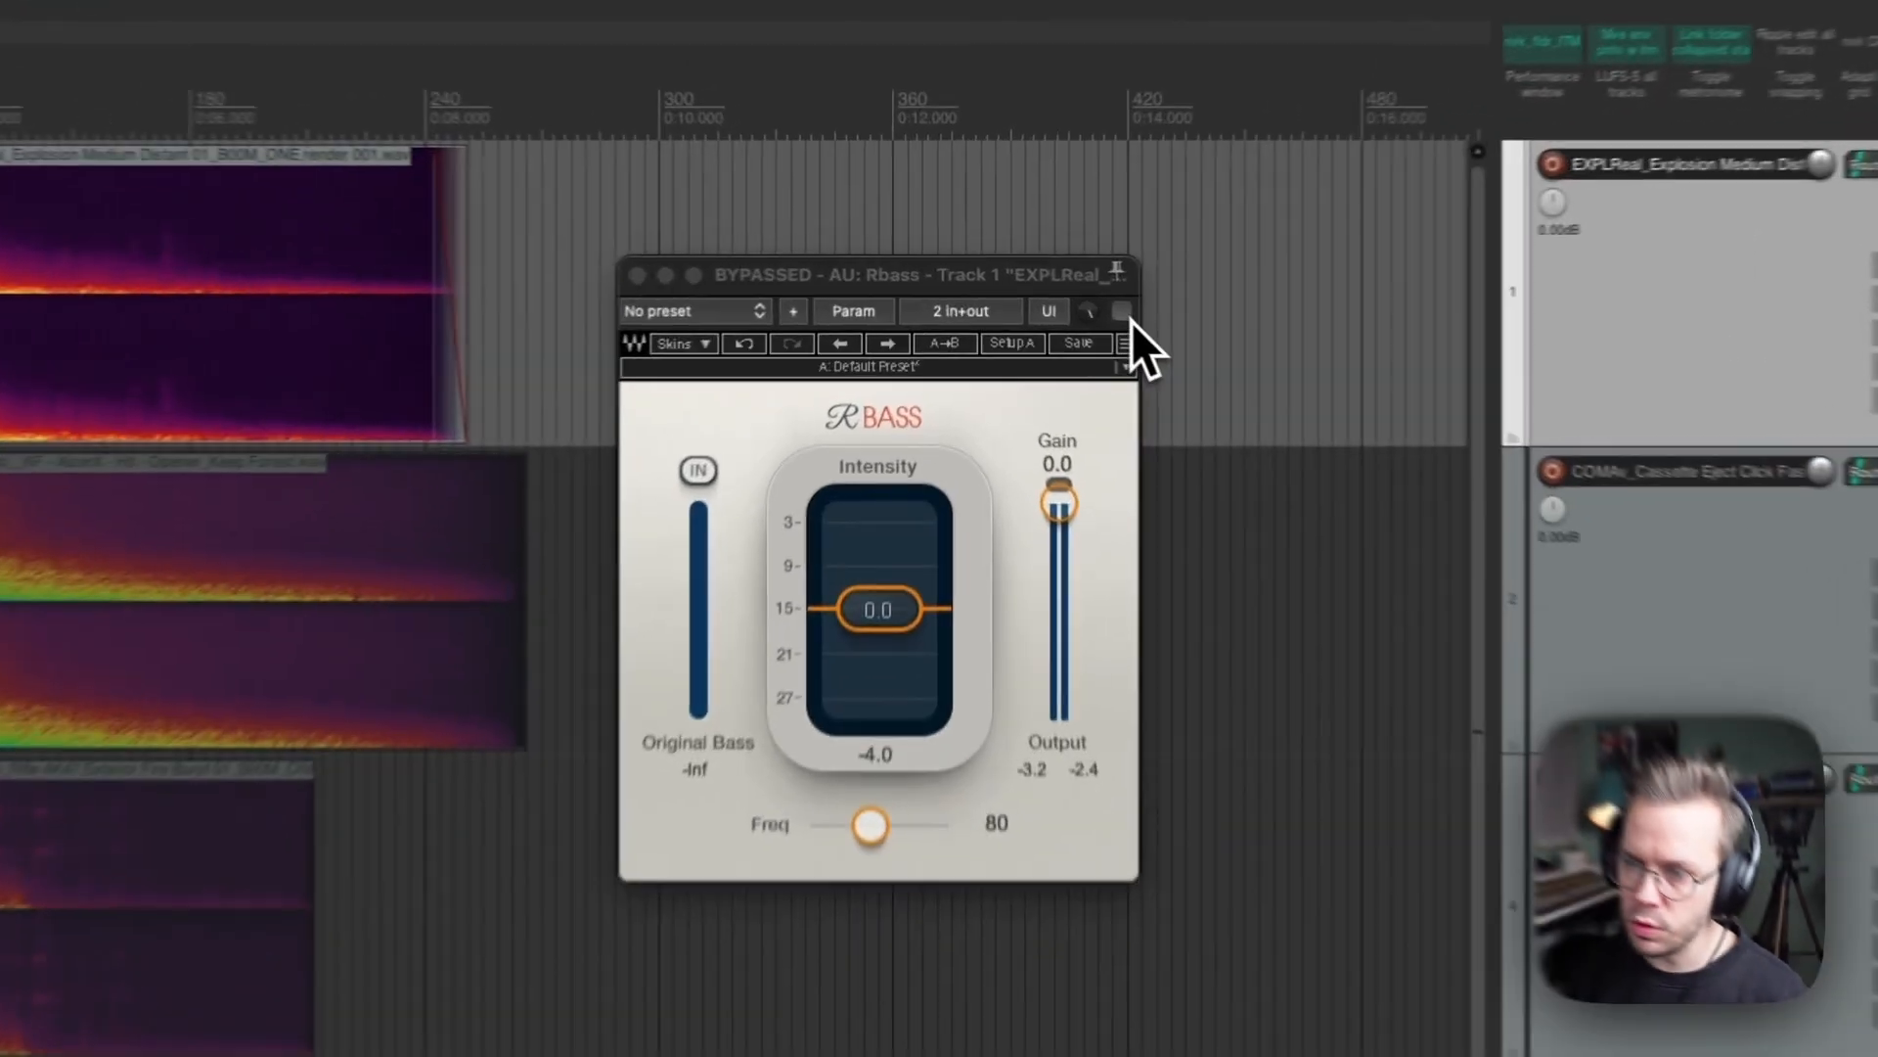
Re-enable RBass, move its window up, and set its Gain to -4.0 and Freq to 57
click(1067, 299)
drag(1065, 287, 1068, 213)
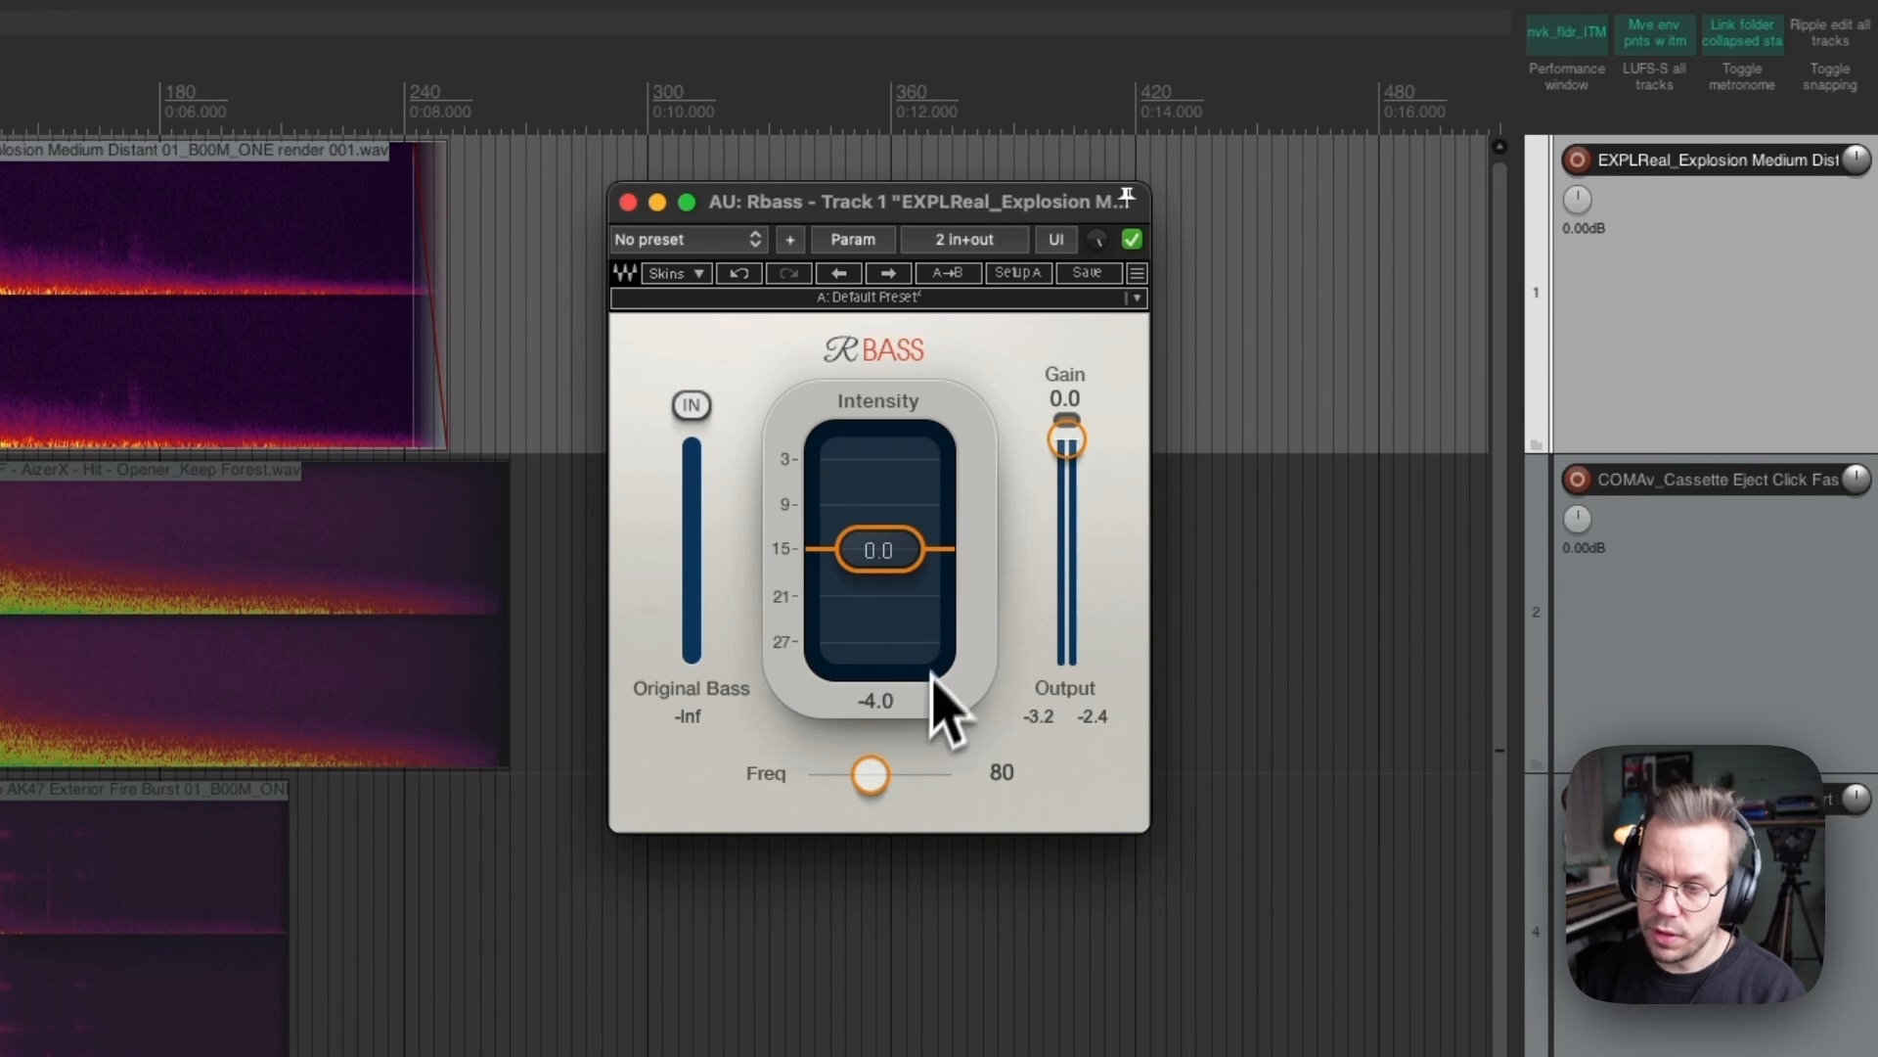
drag(1071, 446, 1080, 567)
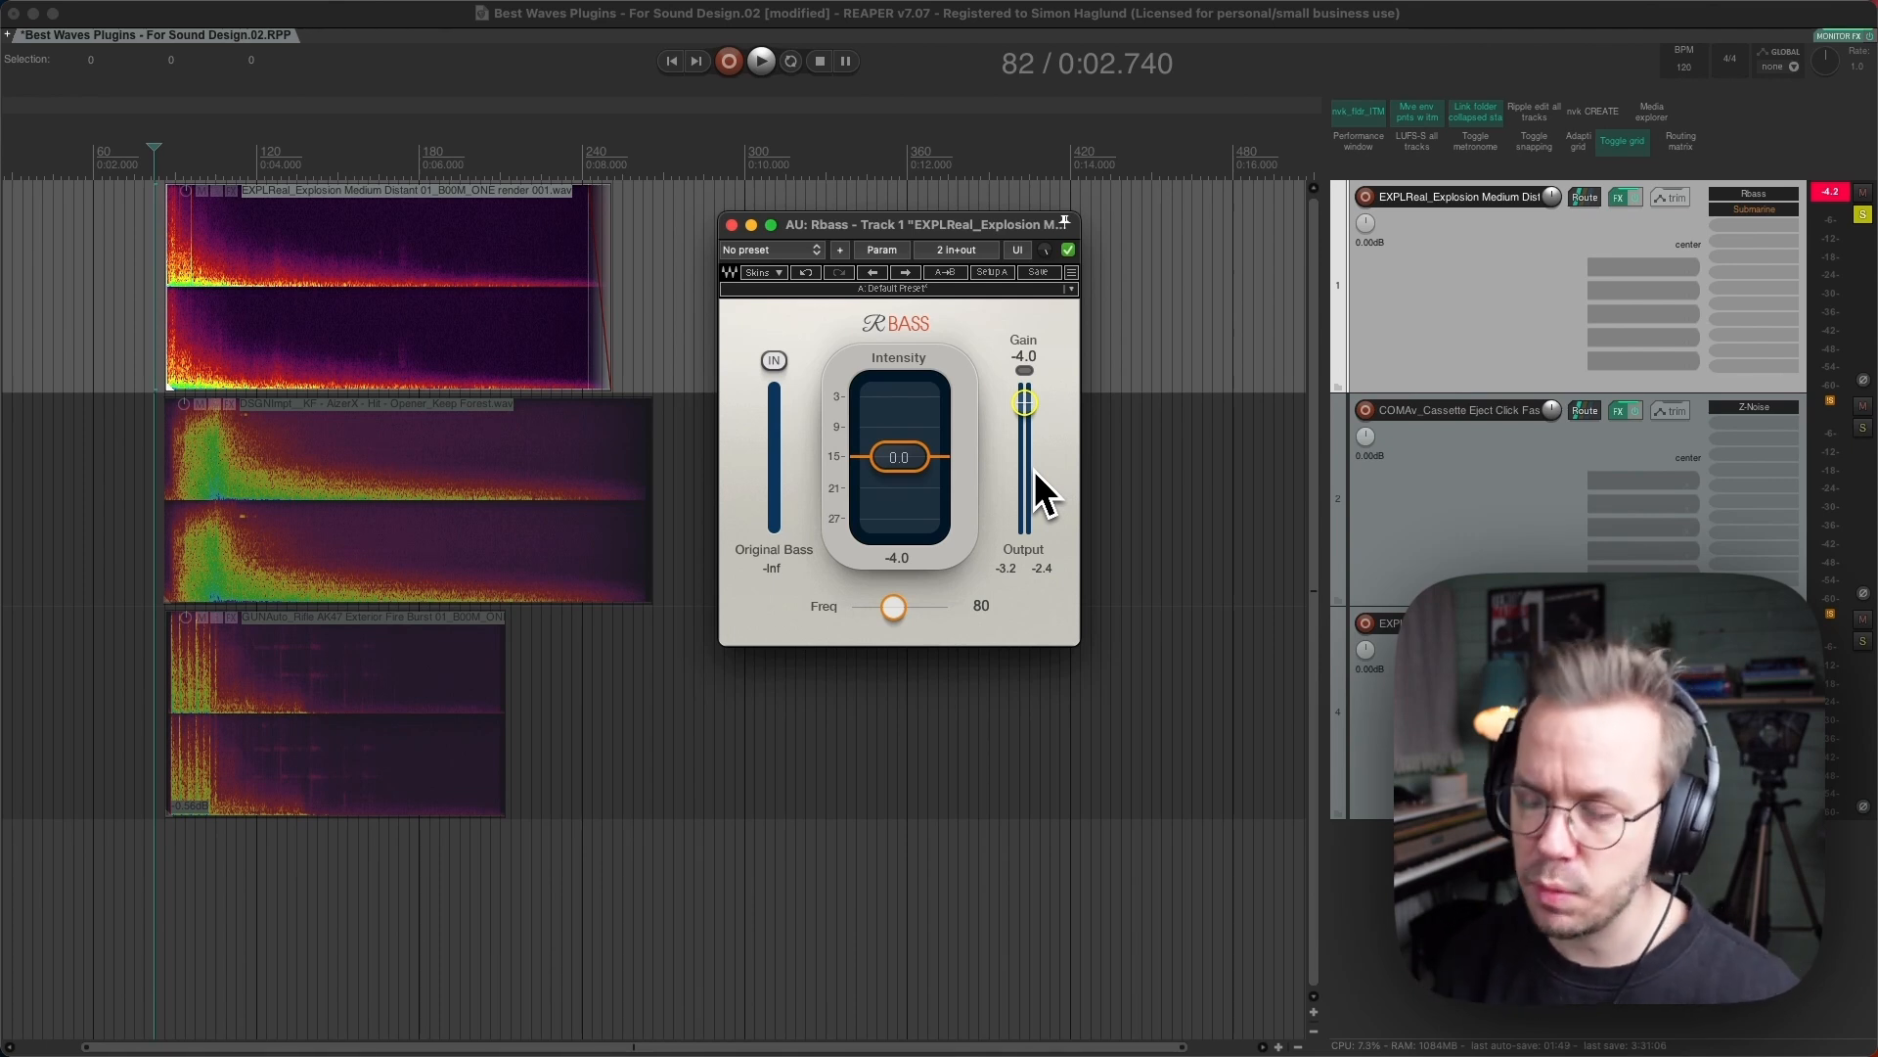
drag(896, 610, 841, 571)
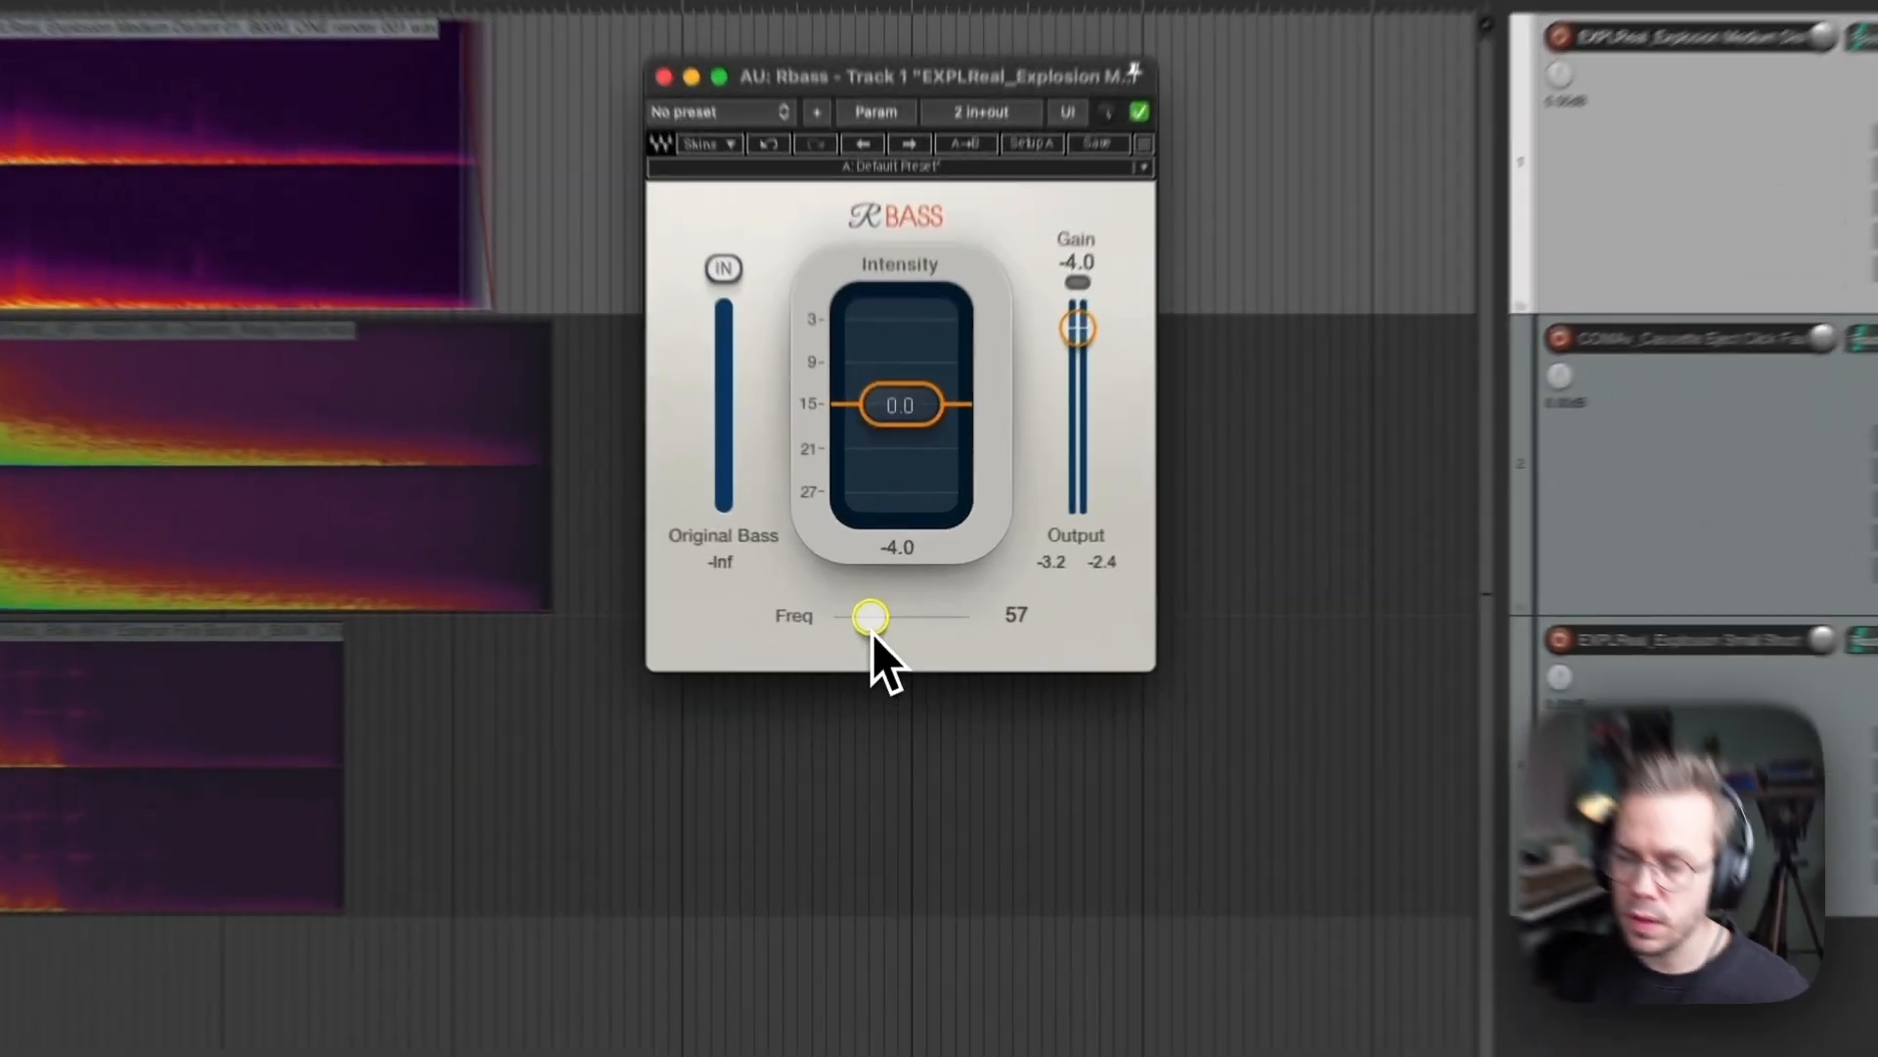
Try RBass's Intensity at -7.0 while keeping Freq at 57
mouse_move(877, 616)
mouse_down()
mouse_move(904, 614)
mouse_move(845, 626)
mouse_up()
drag(902, 431, 912, 392)
mouse_move(931, 577)
mouse_down()
mouse_move(935, 537)
mouse_move(955, 679)
mouse_move(955, 431)
mouse_move(947, 619)
mouse_move(958, 470)
mouse_move(935, 549)
mouse_up()
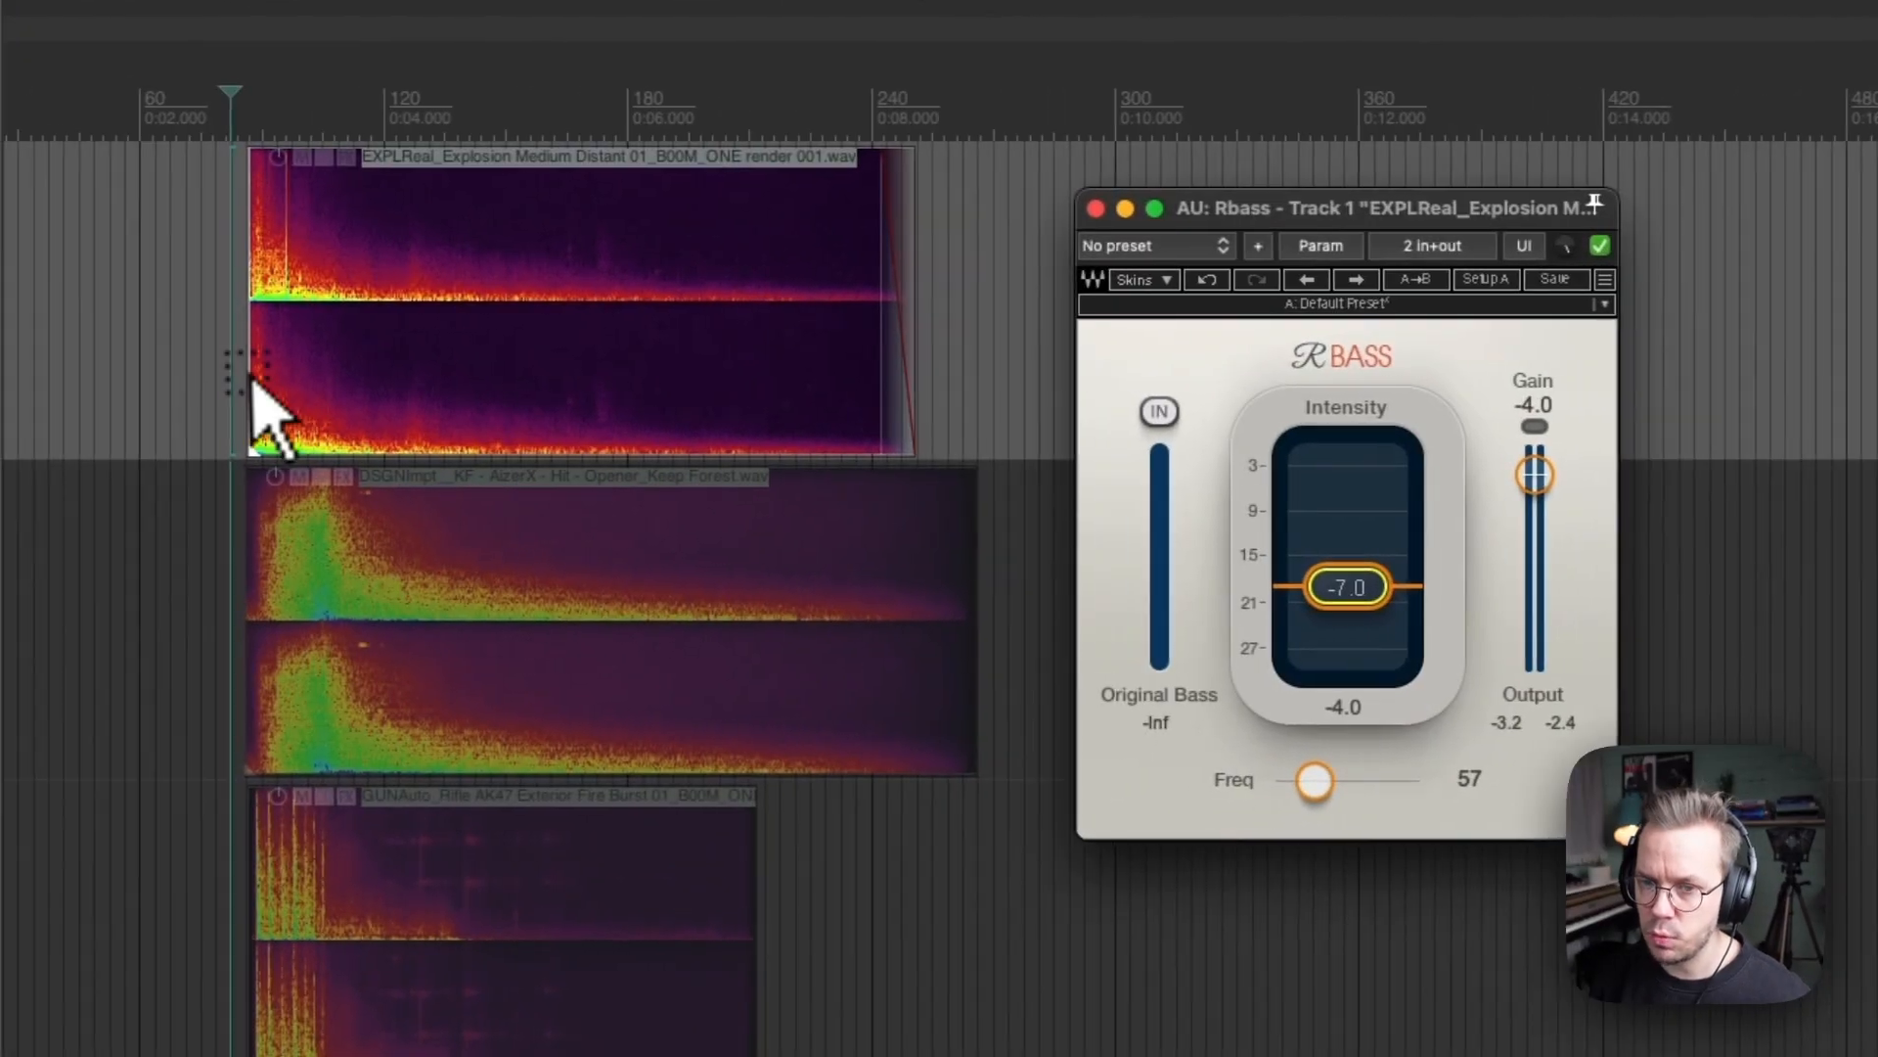
Play the medium distant explosion from its start, bypassing and re-enabling RBass to compare the sound
click(232, 381)
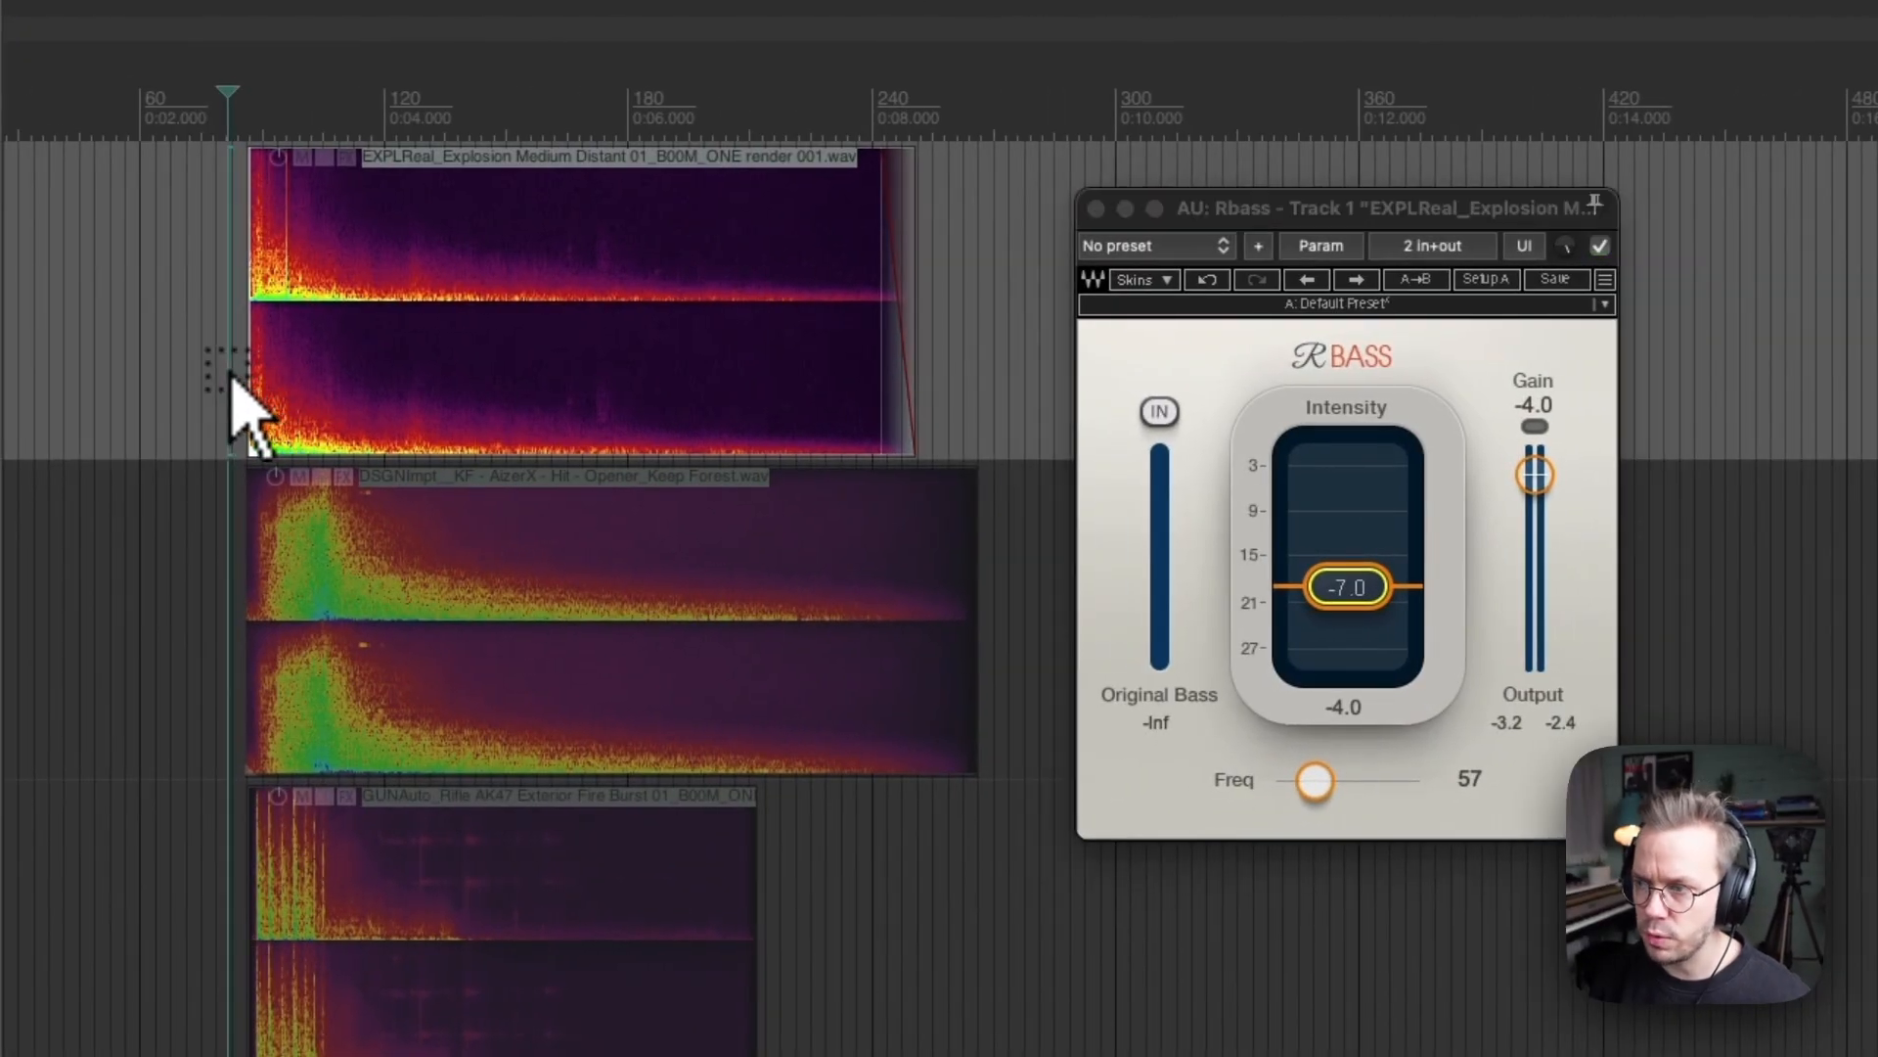
key(space)
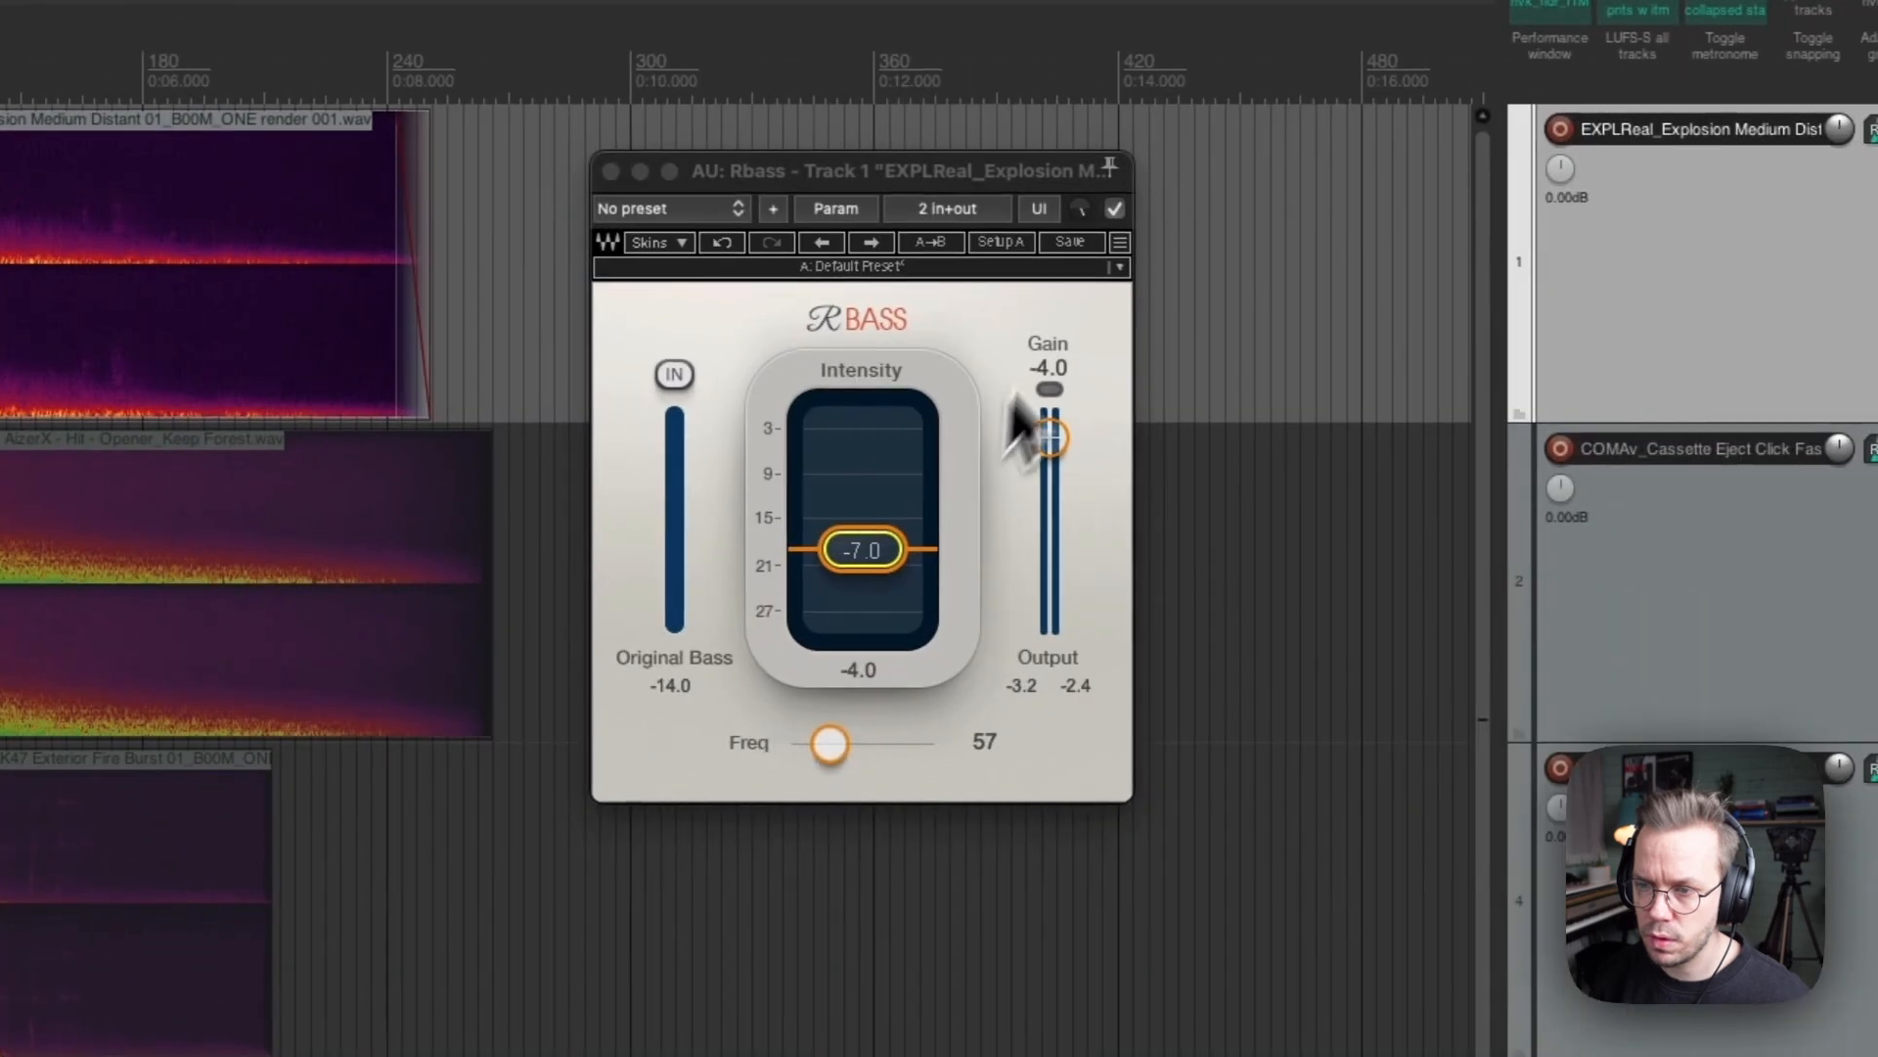
click(1600, 245)
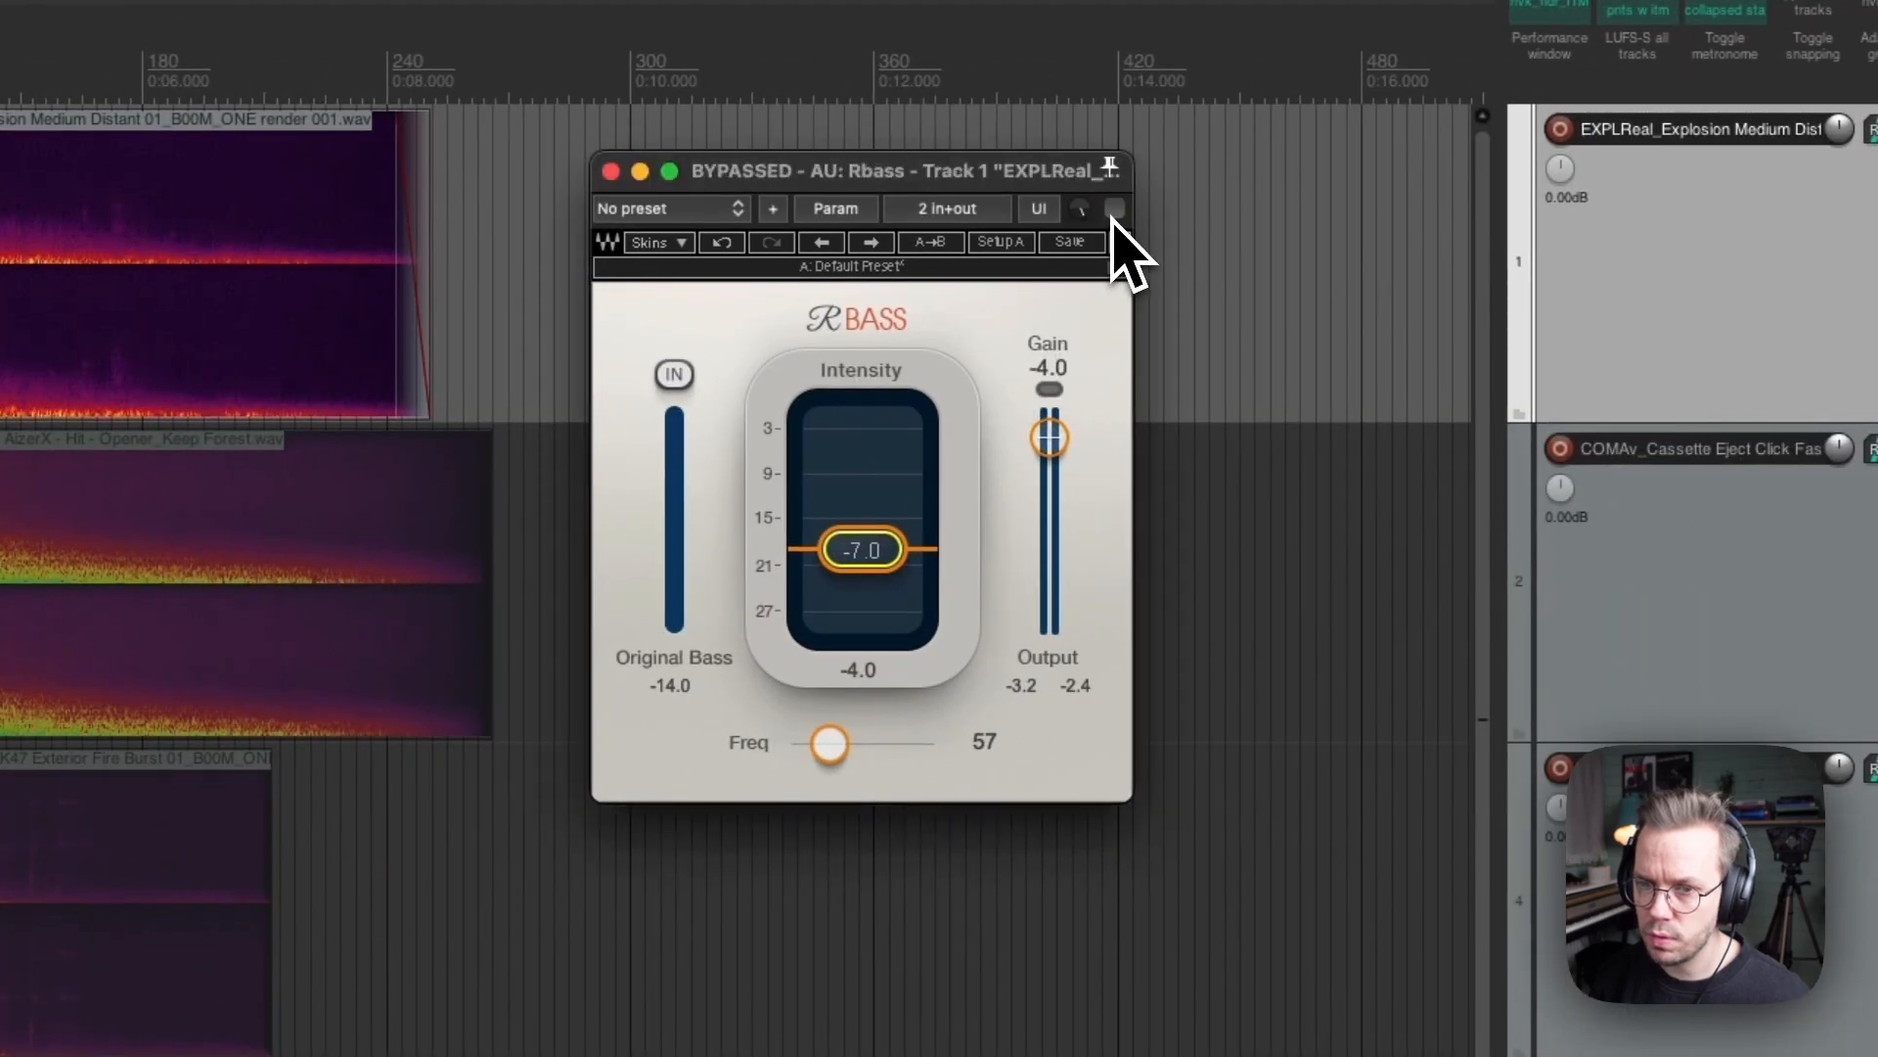
click(1114, 209)
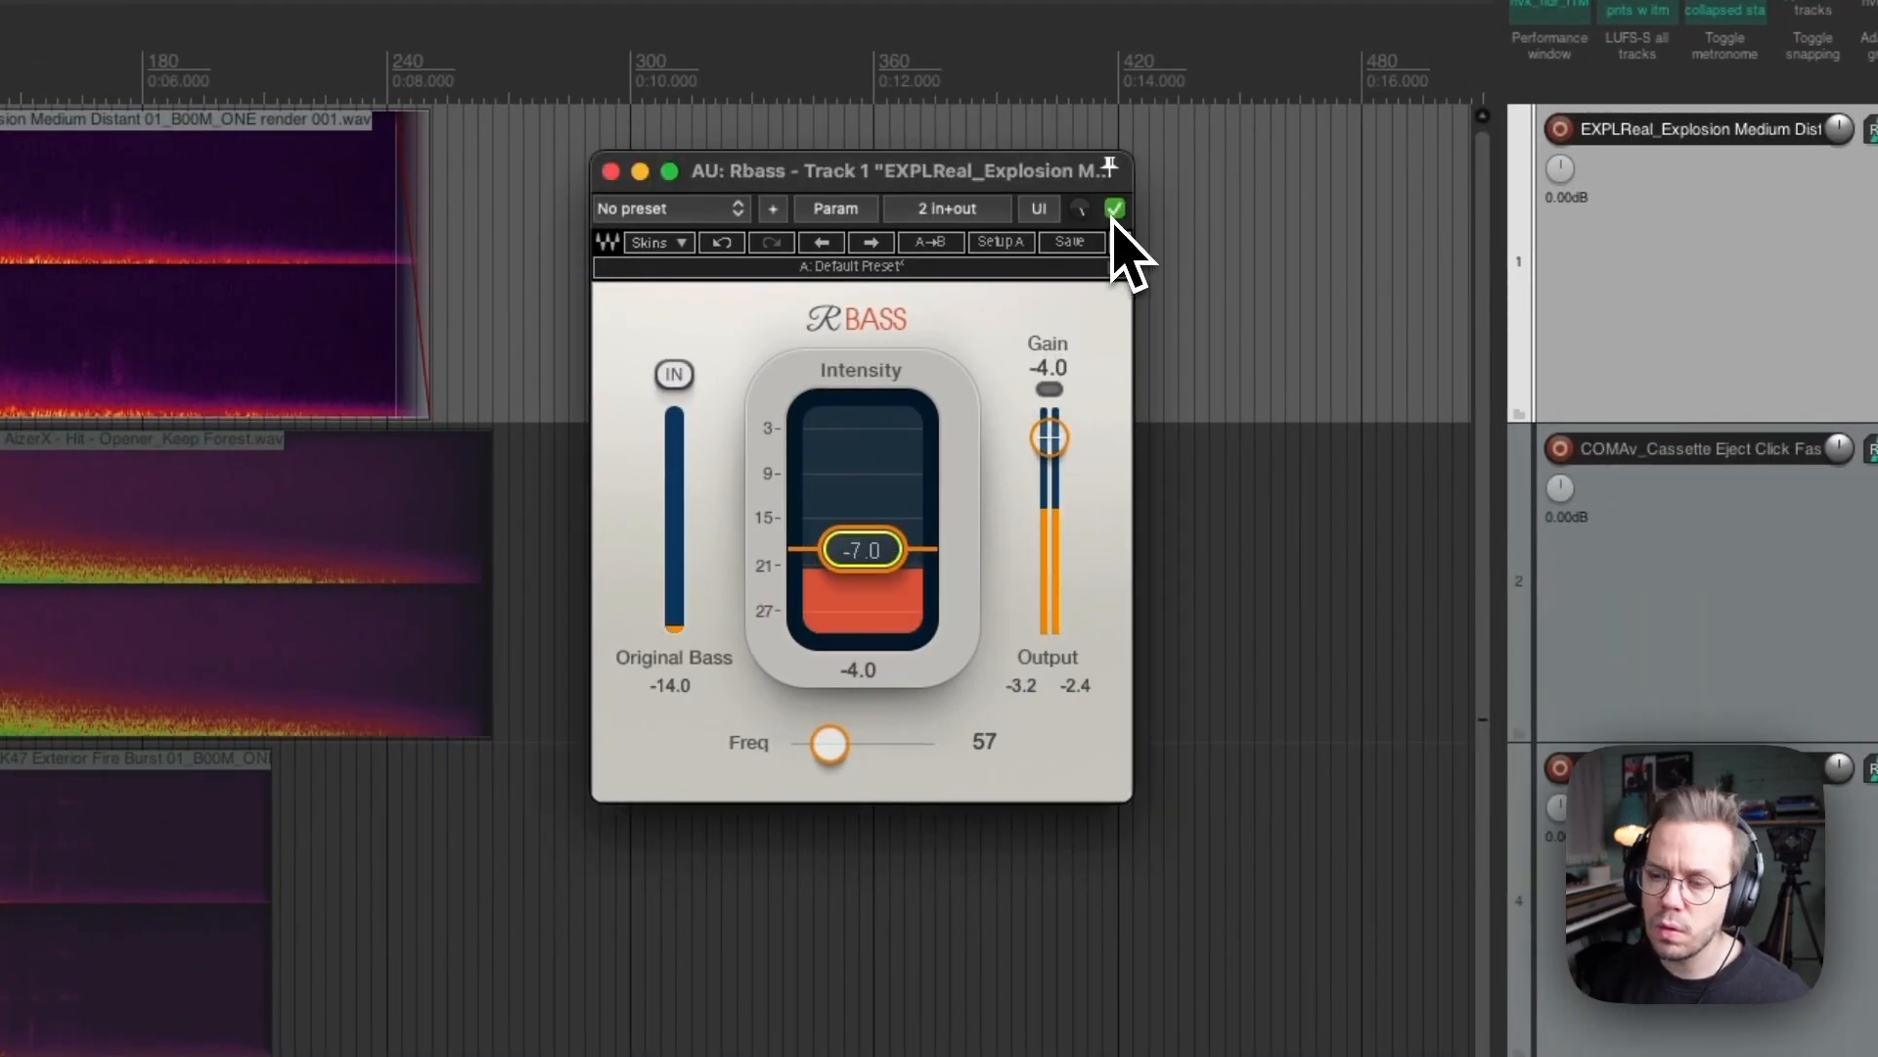
Set RBass's Intensity to -1.0 and Freq to 59, comparing the explosion with RBass bypassed and enabled
drag(889, 546, 914, 430)
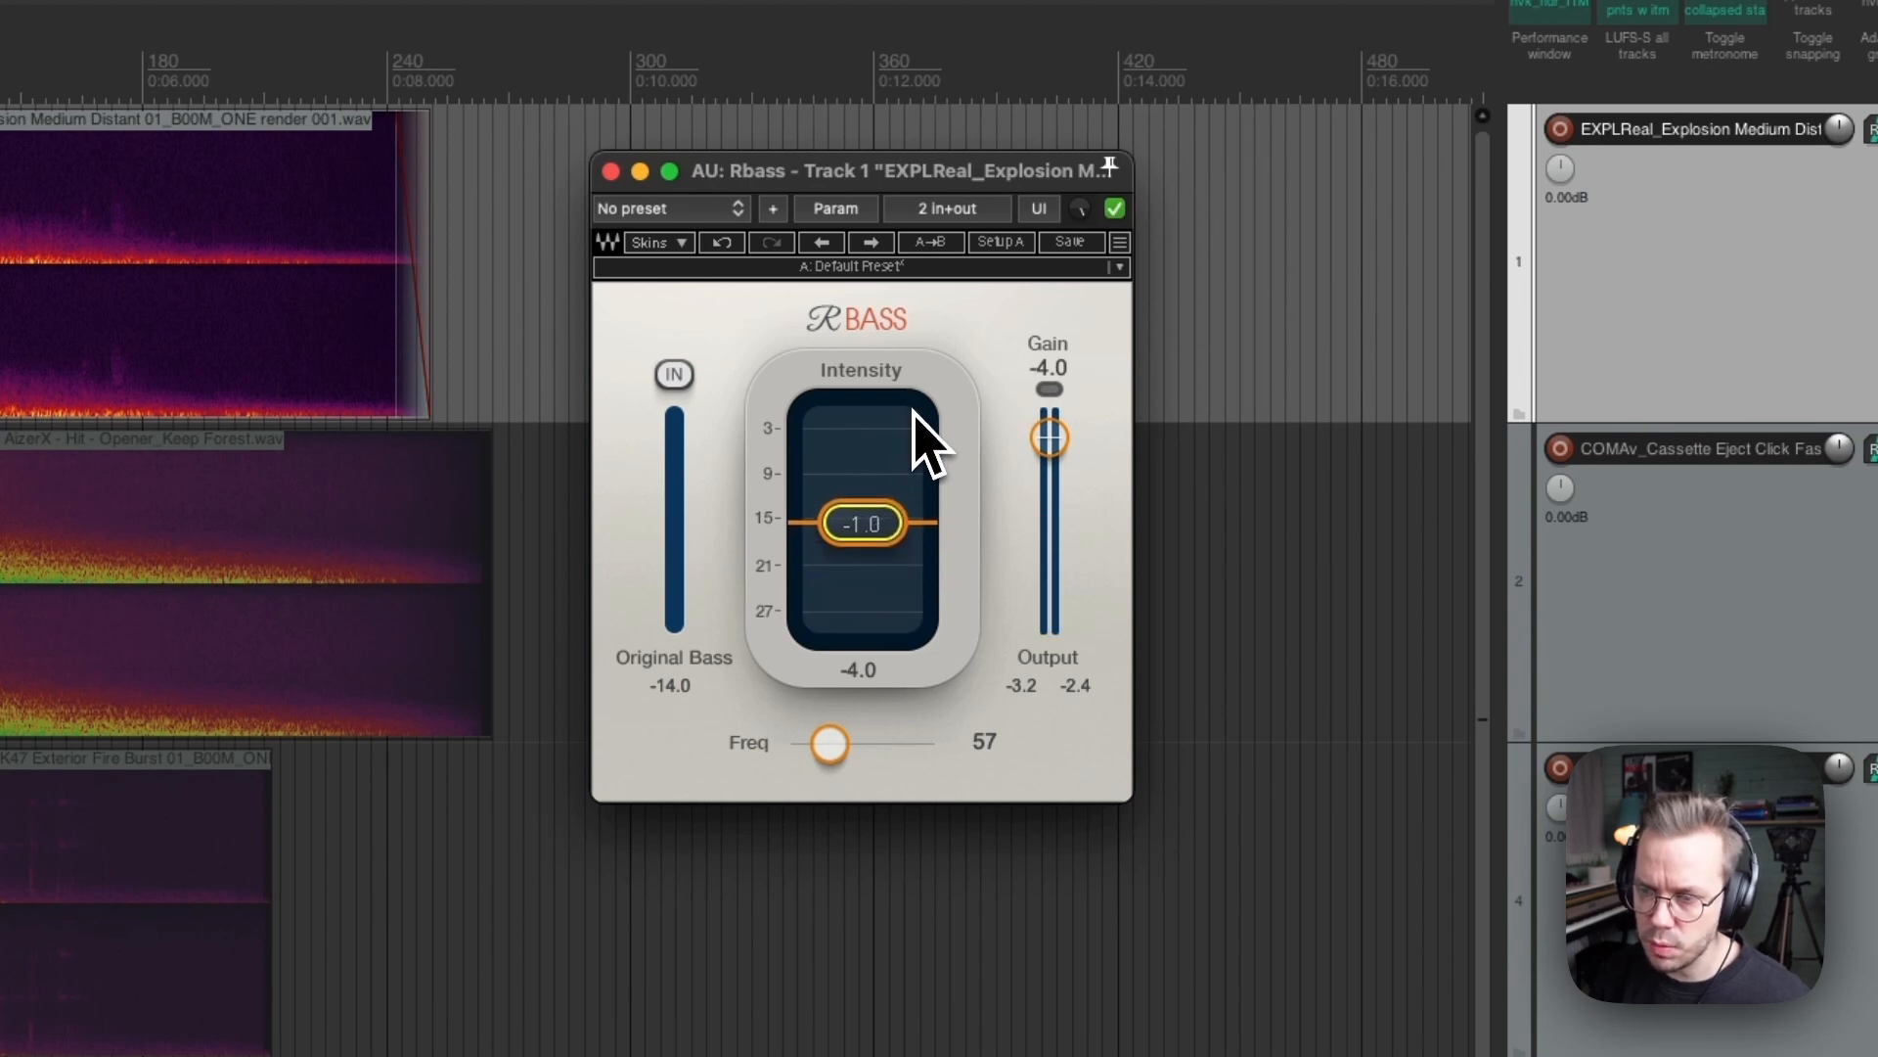
drag(839, 747, 841, 758)
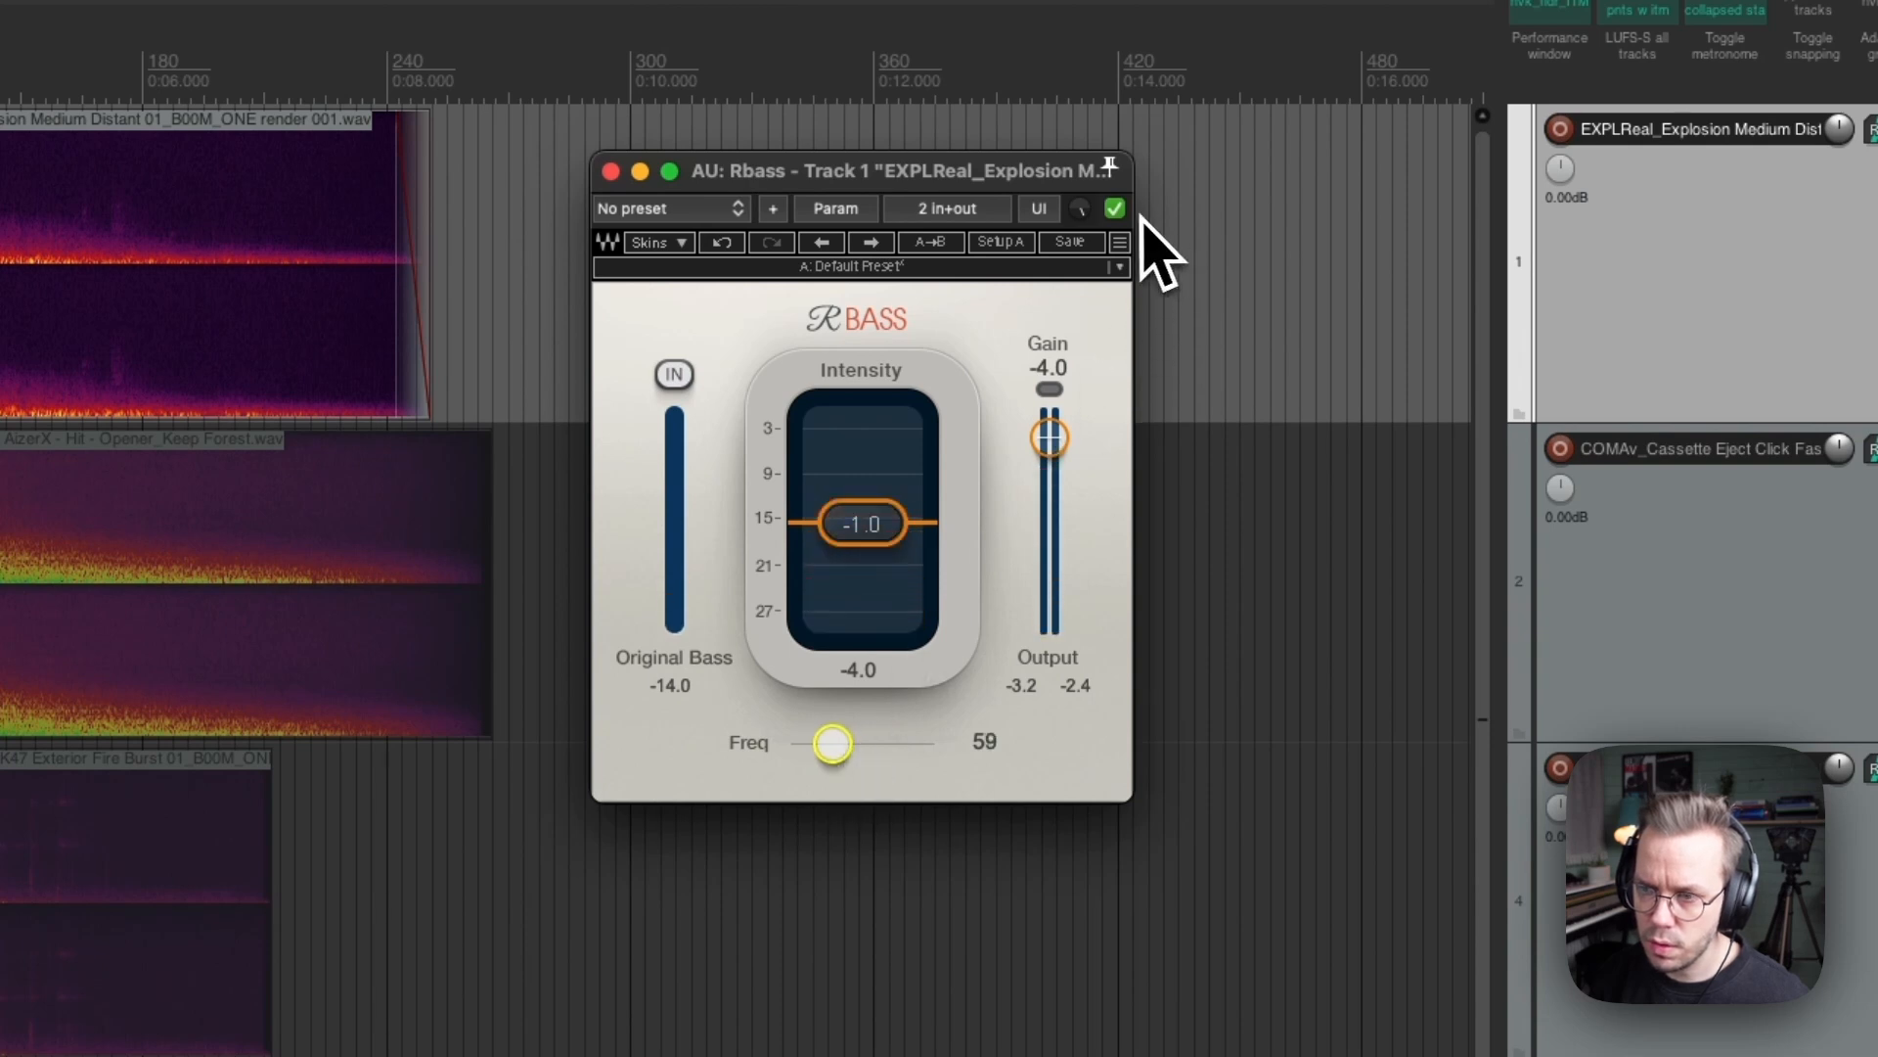
click(1115, 208)
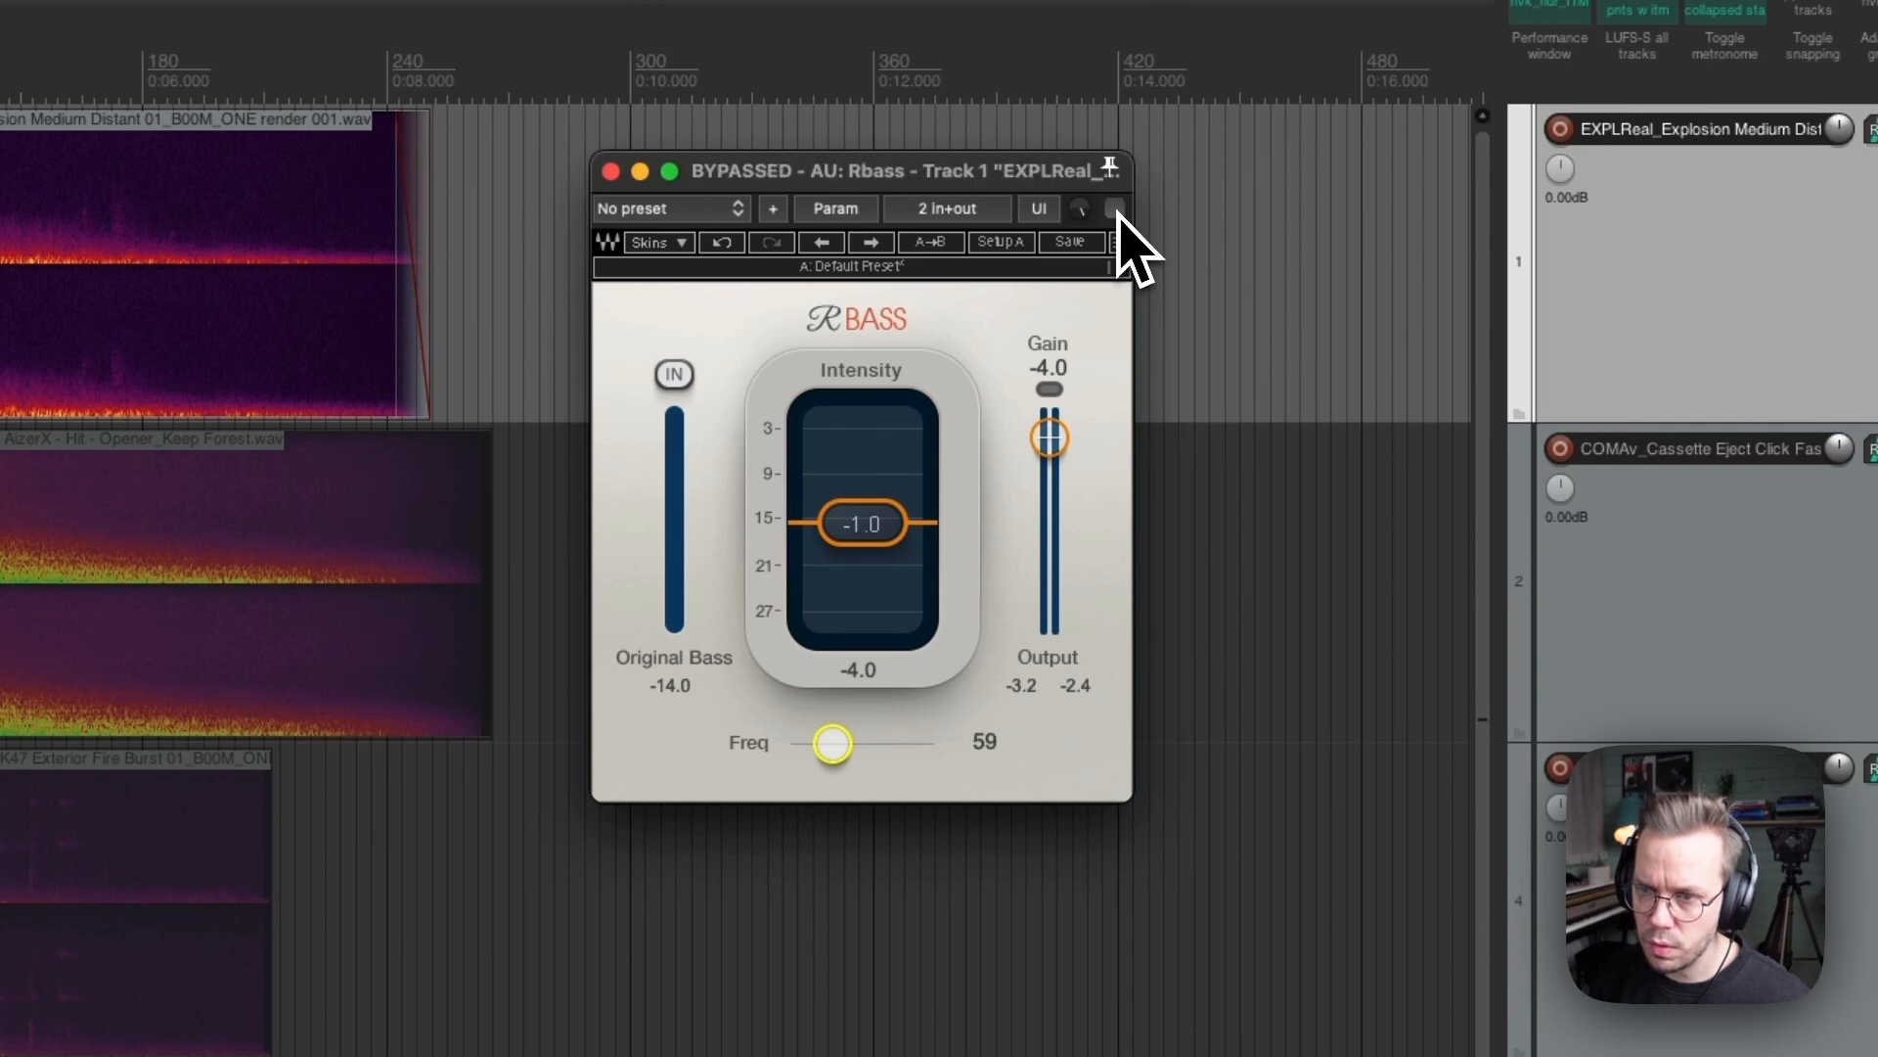
click(1115, 208)
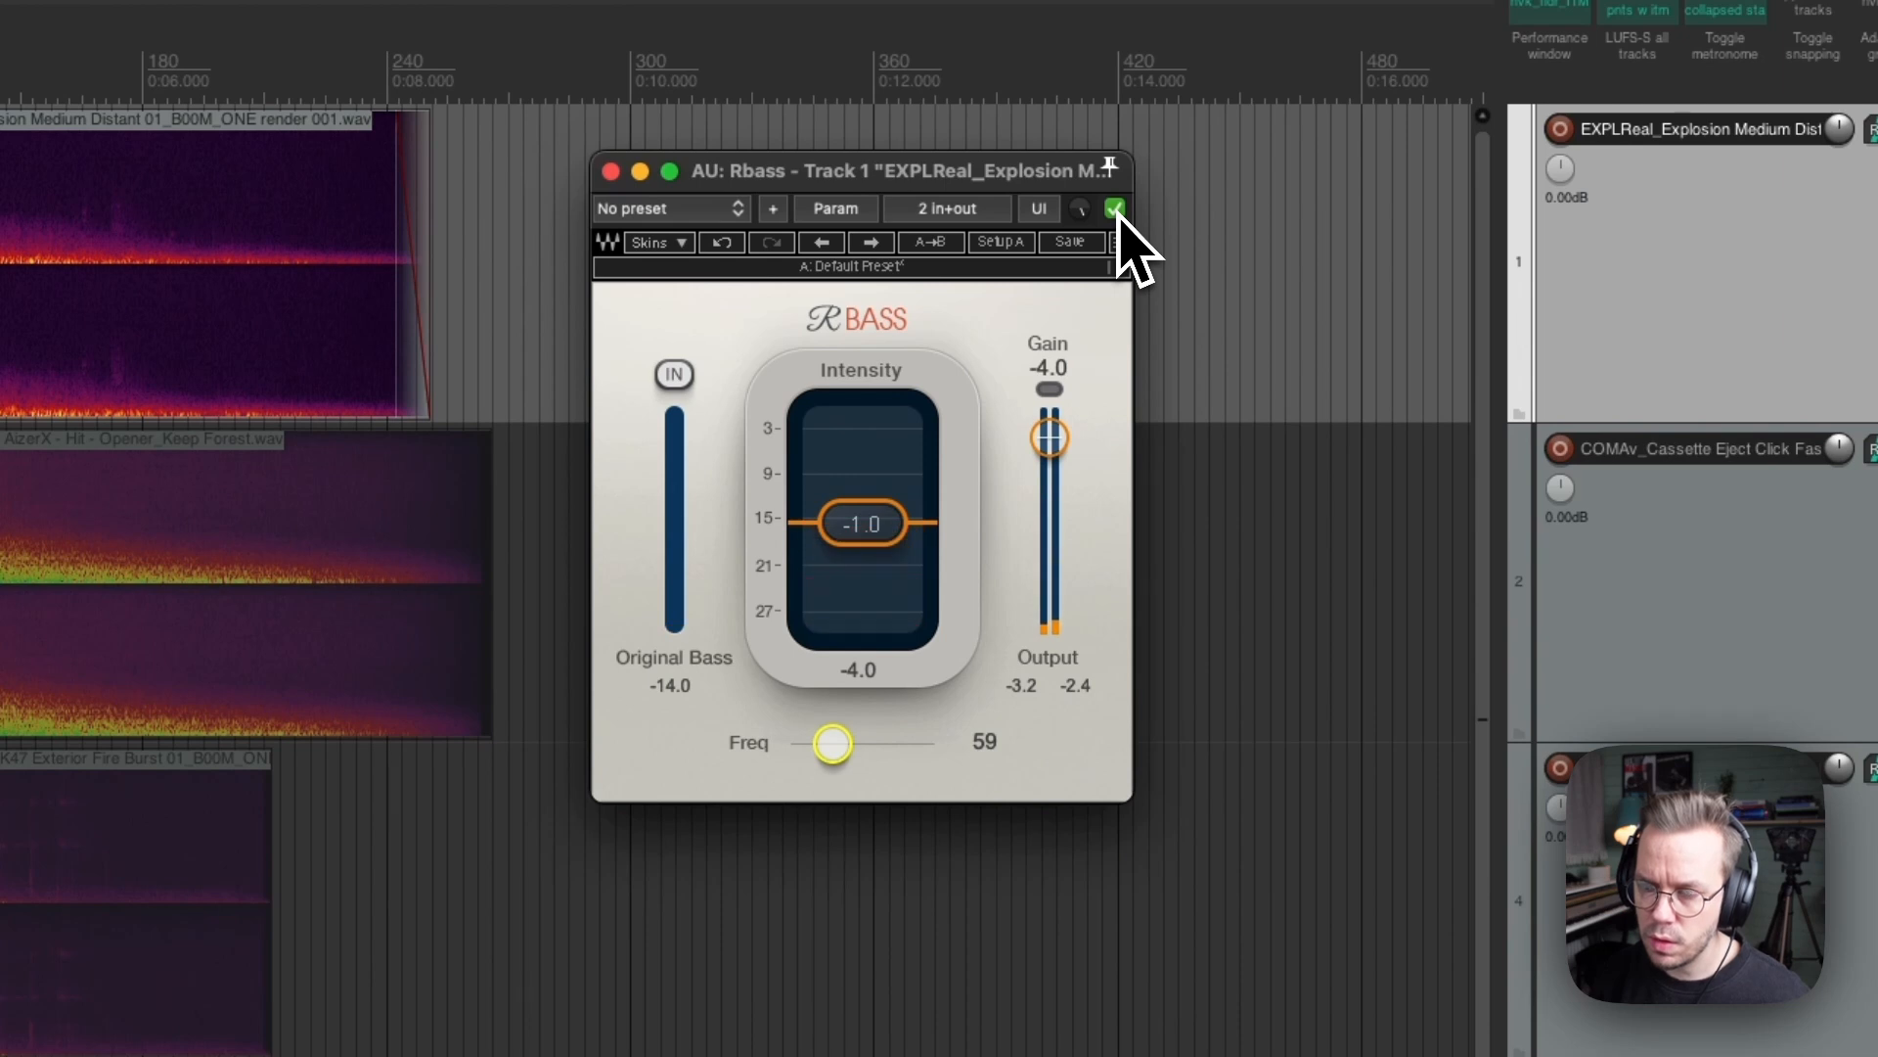
key(space)
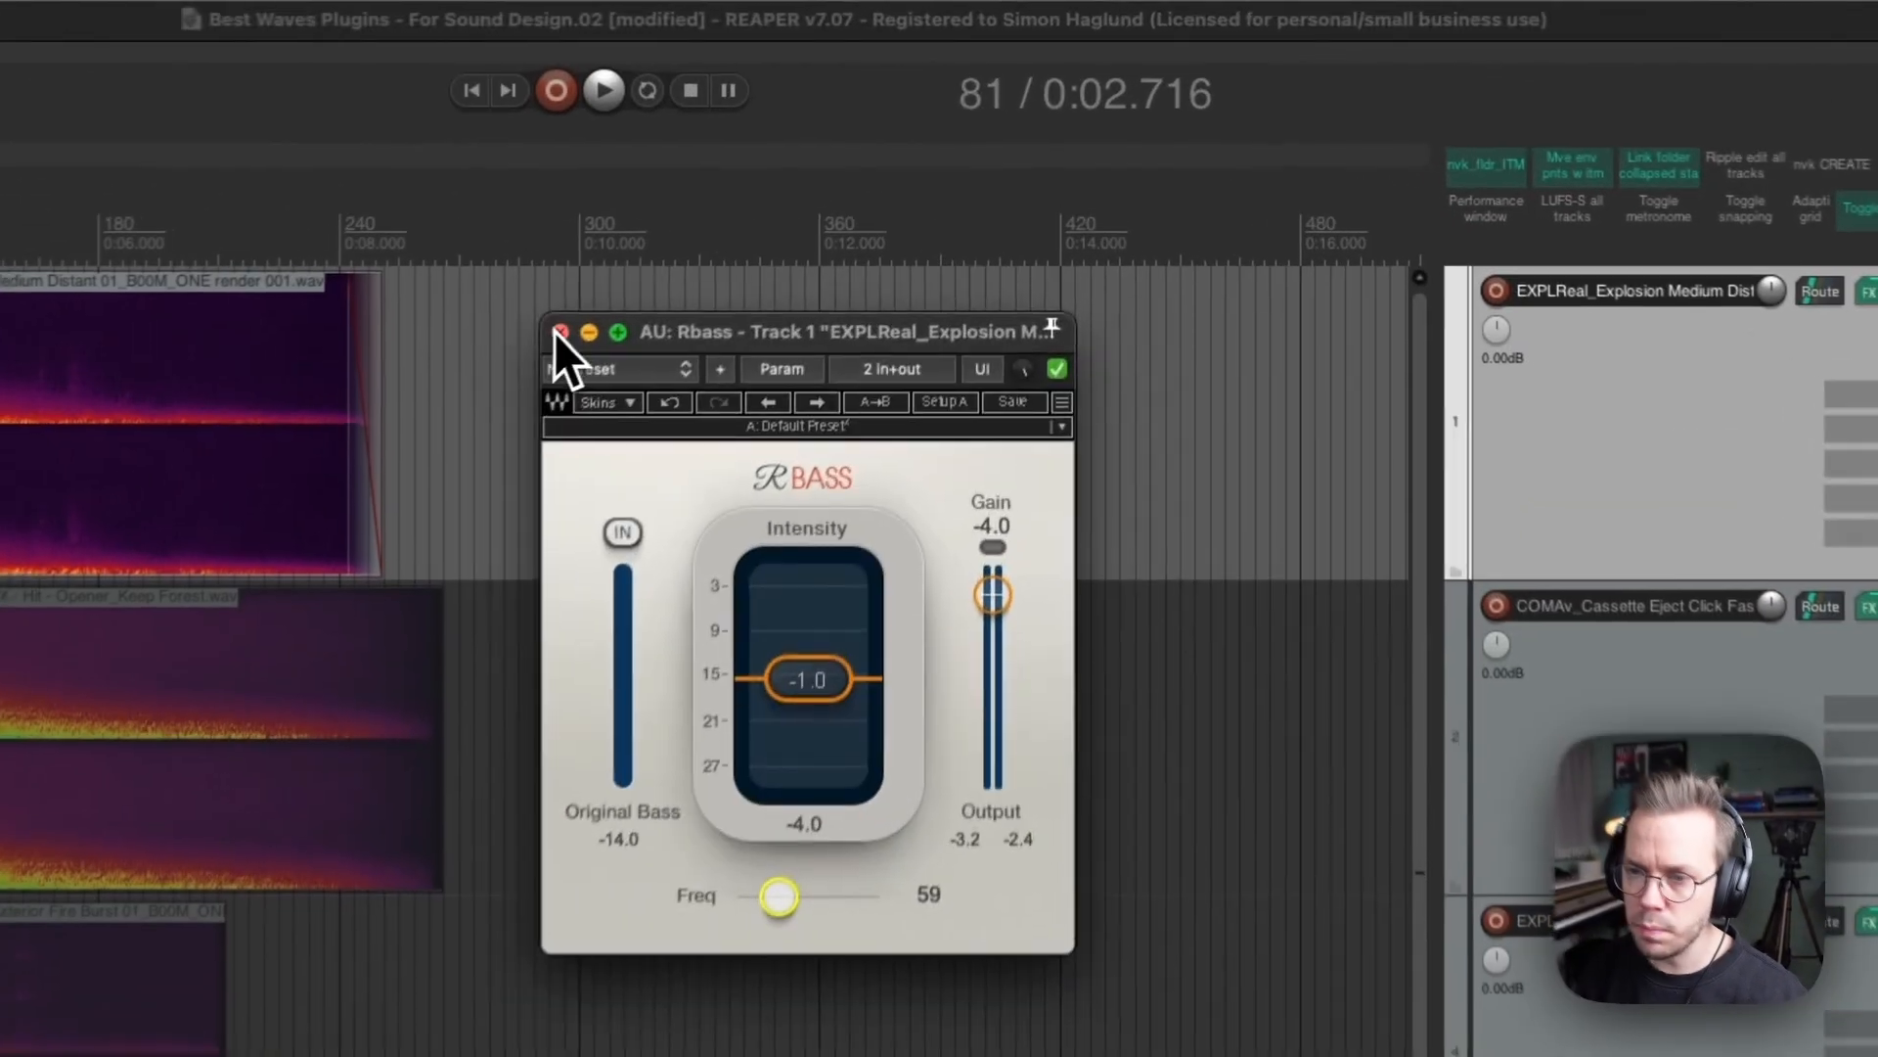
Close RBass and open Submarine on the medium distant explosion track, moving its window over the arrangement
click(730, 224)
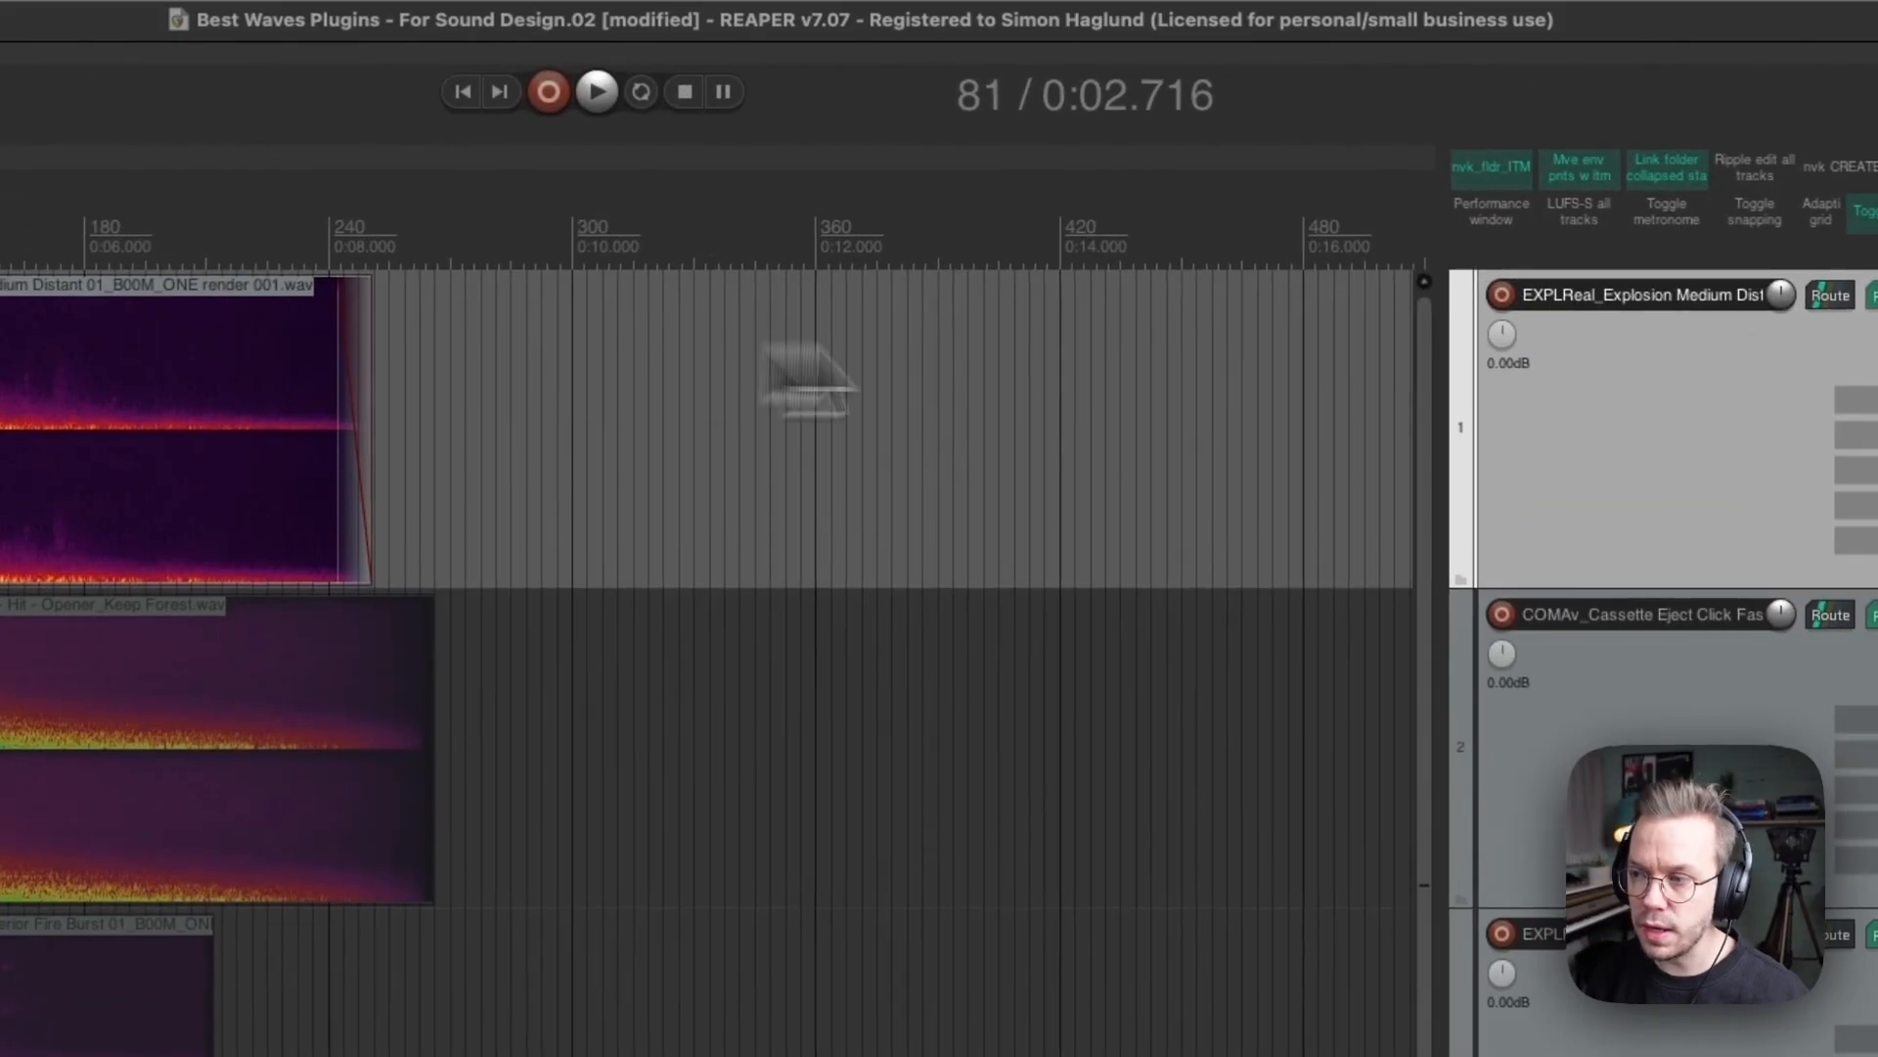
click(1712, 314)
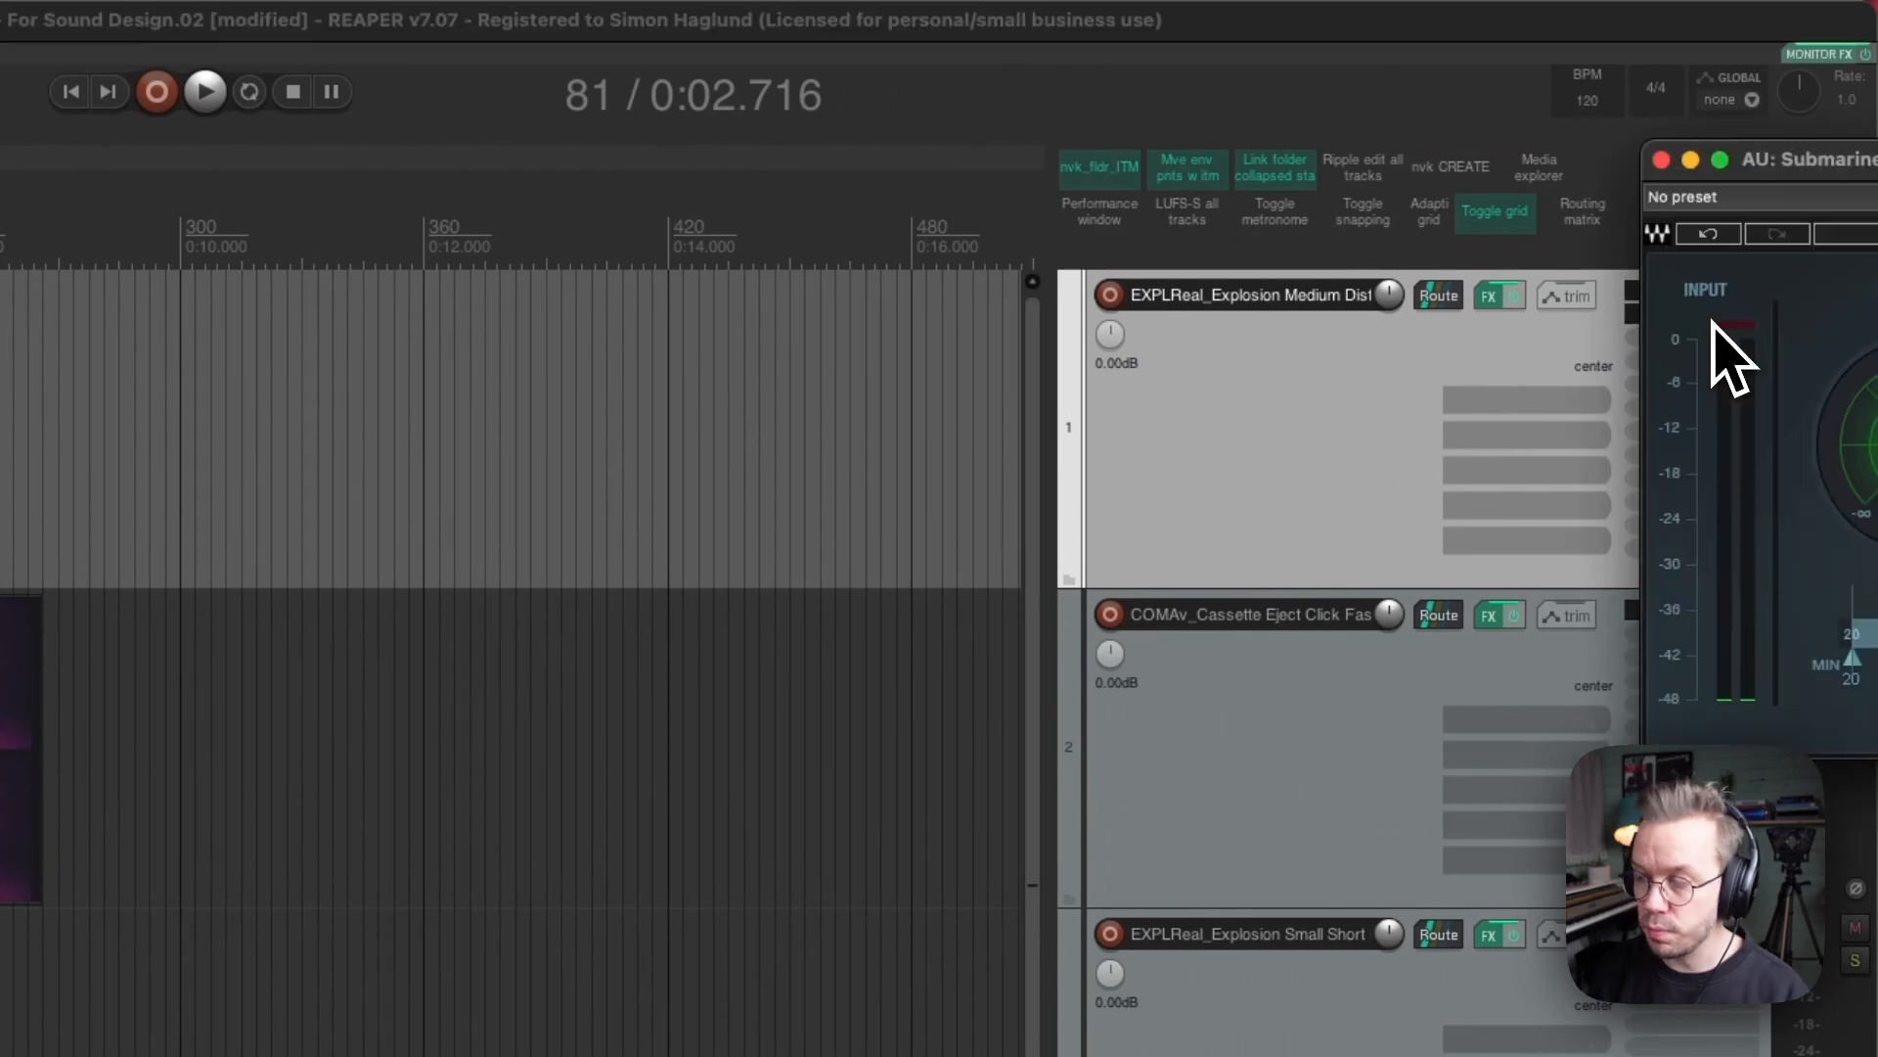
drag(1815, 168, 553, 384)
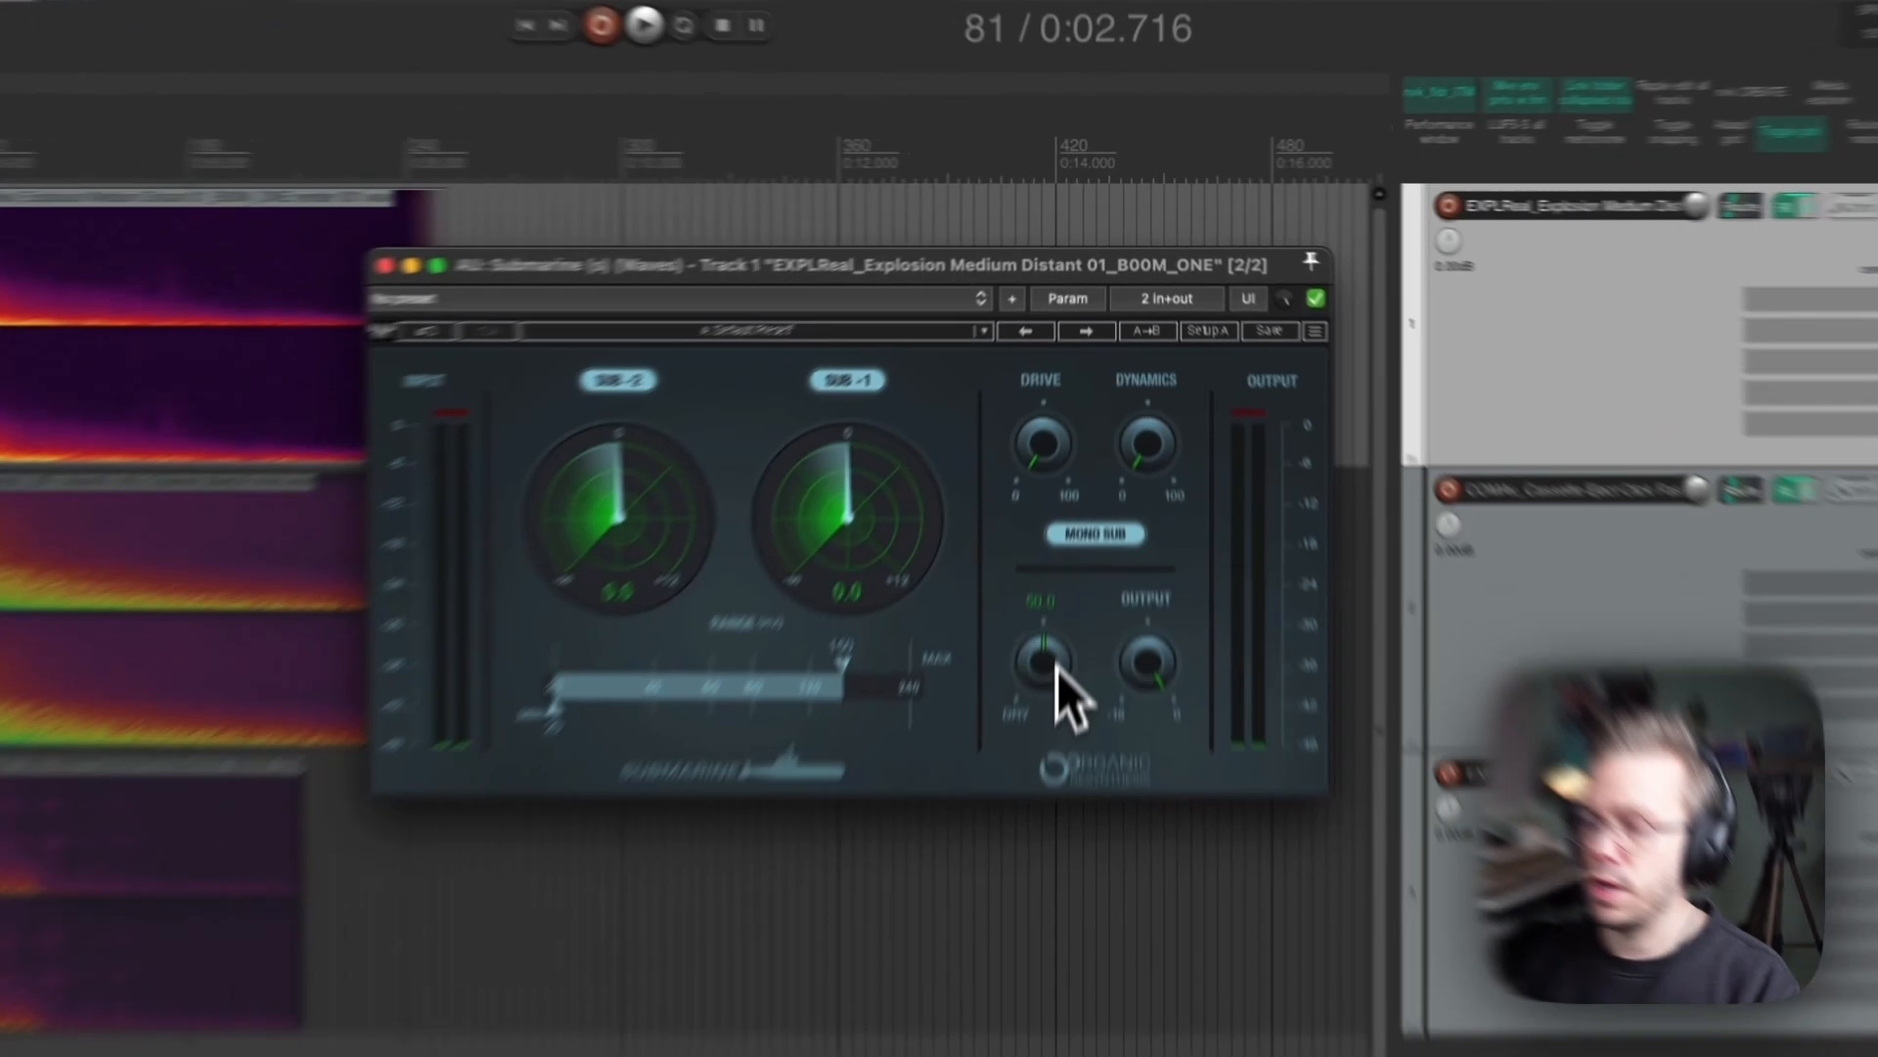
Sweep Submarine's Mix, leaving it fully wet, and switch off Sub -1 so only Sub -2 is active
drag(1069, 542, 988, 118)
drag(1017, 589, 988, 750)
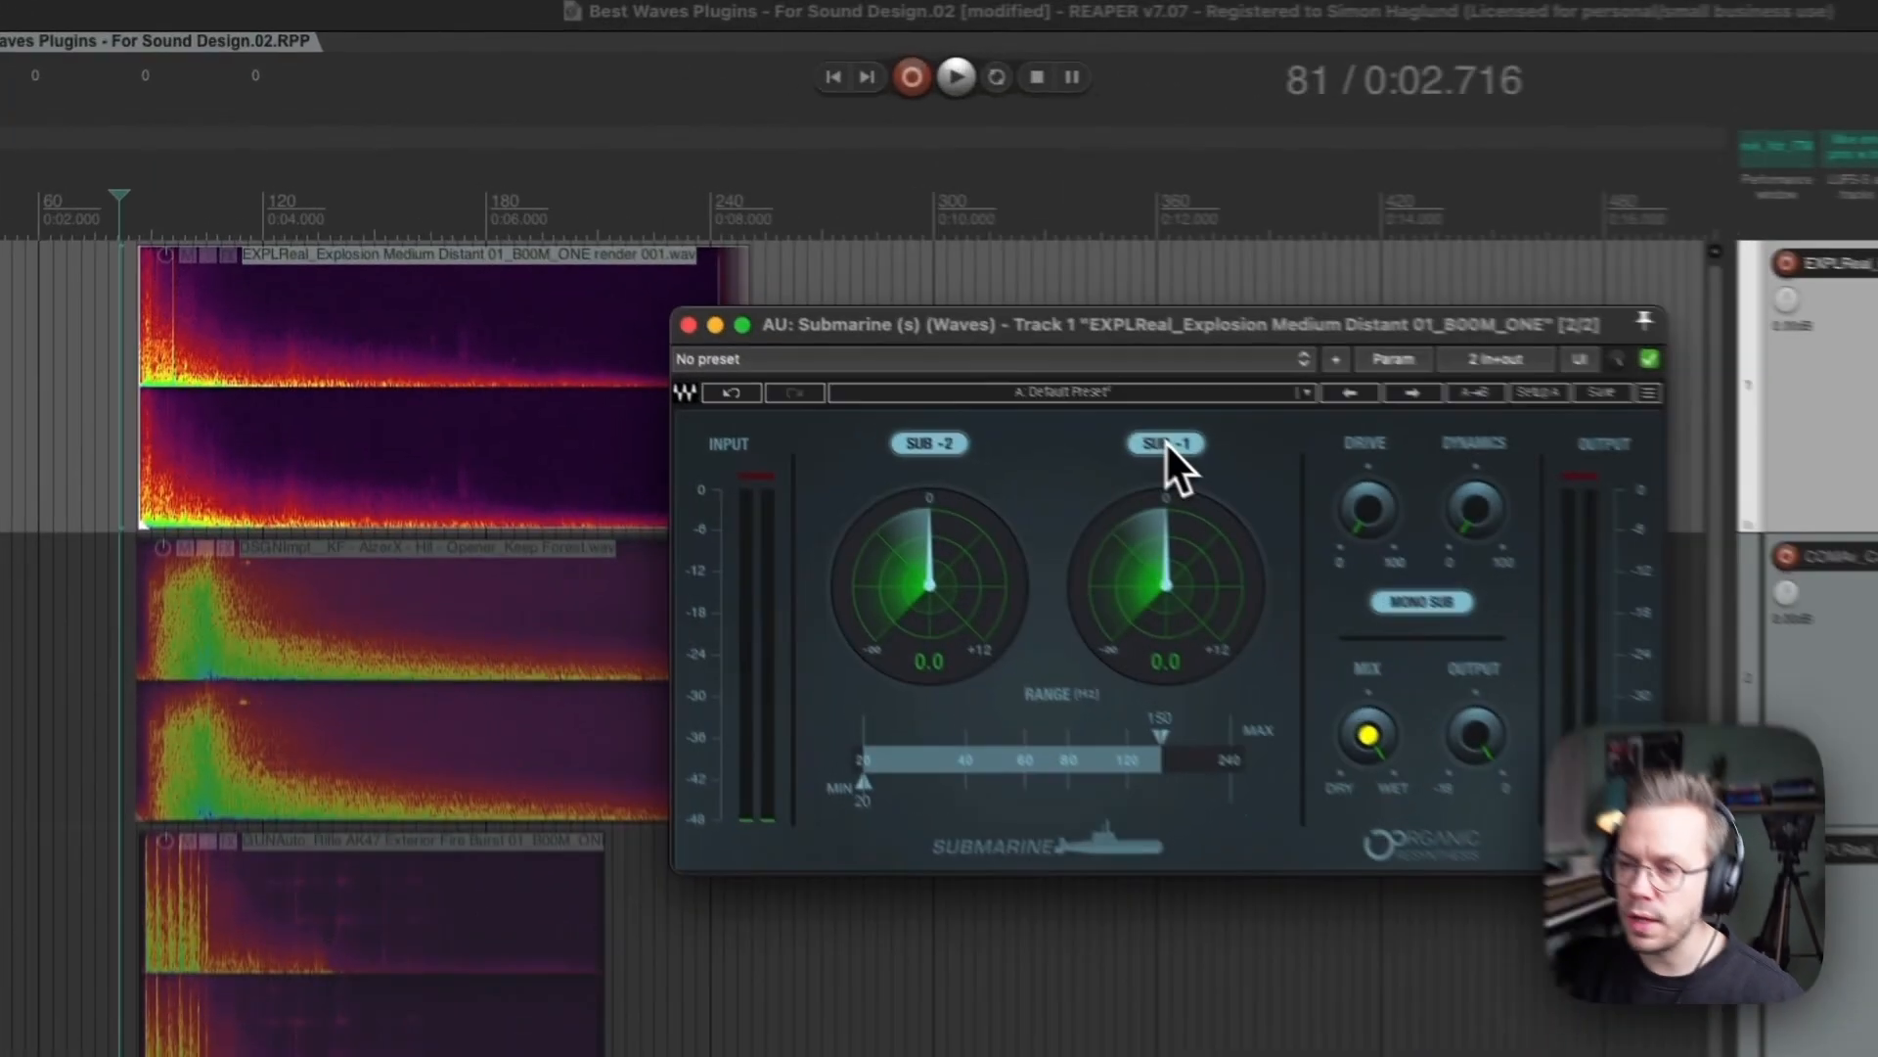
click(908, 326)
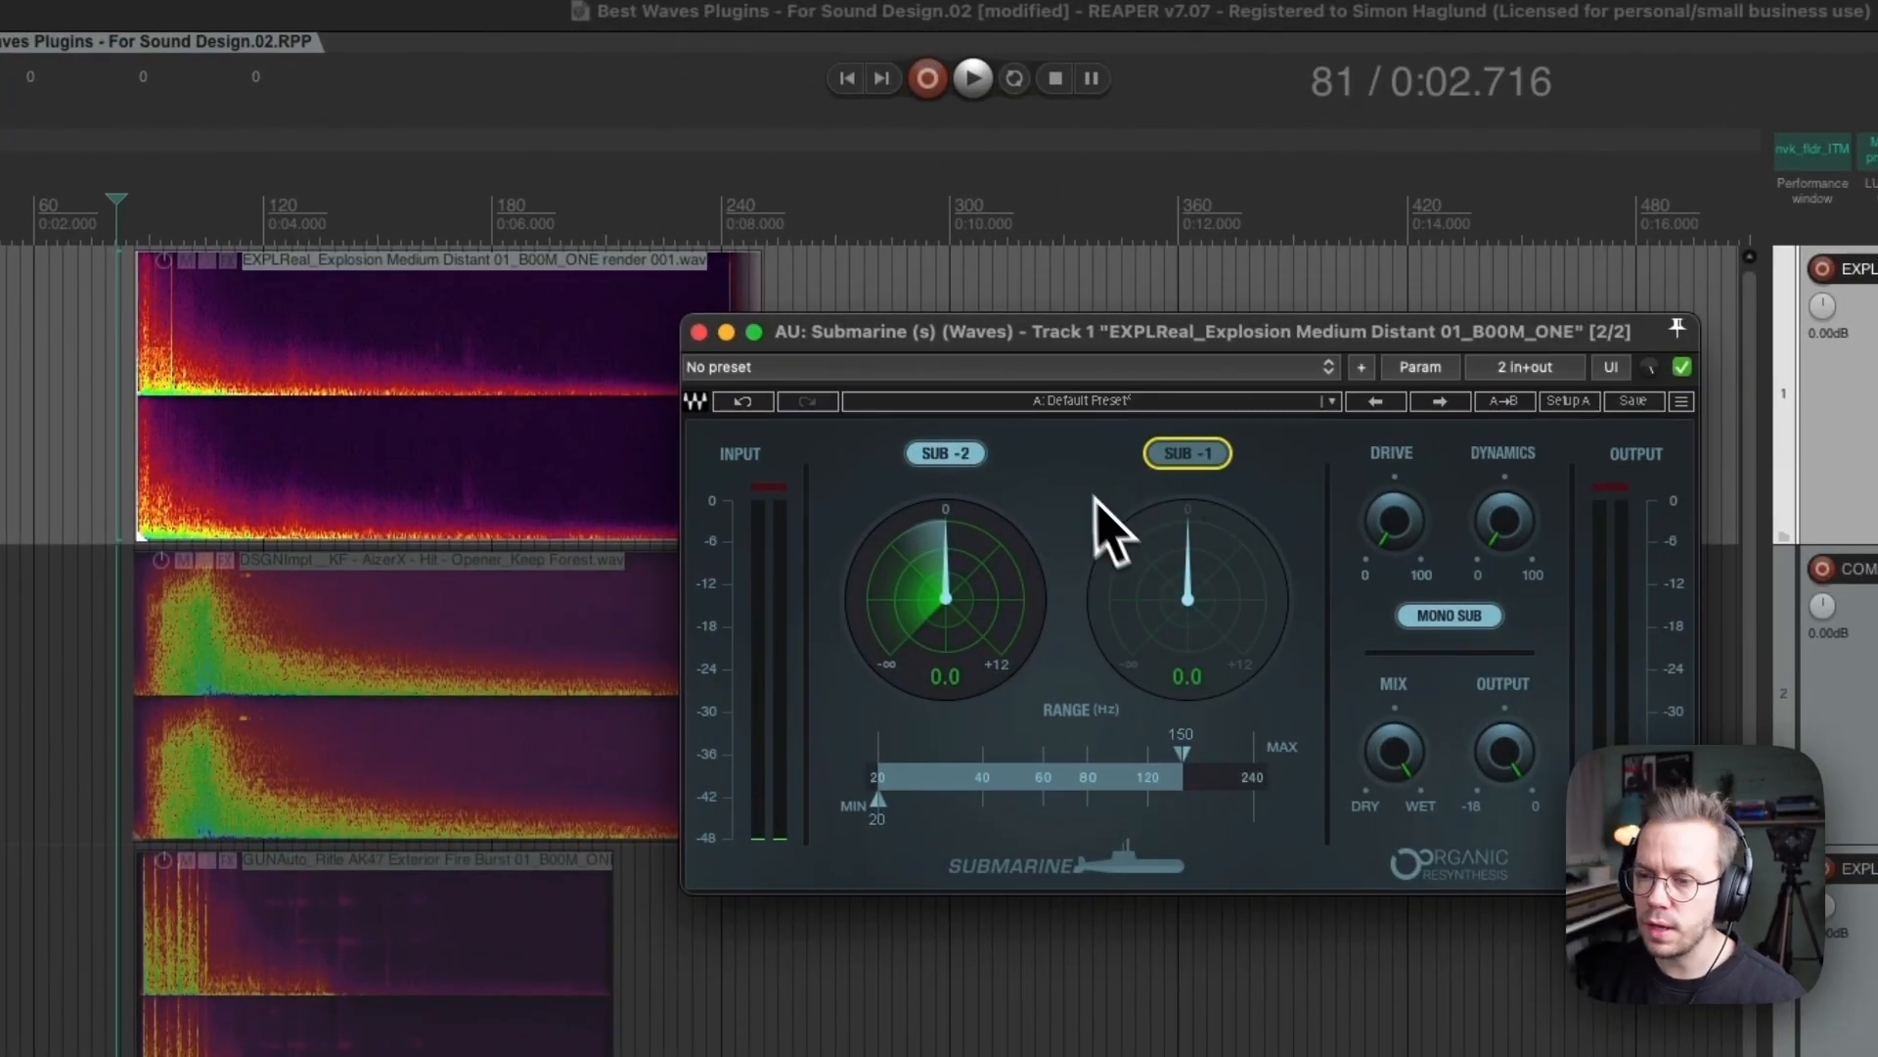
drag(1090, 248, 1135, 250)
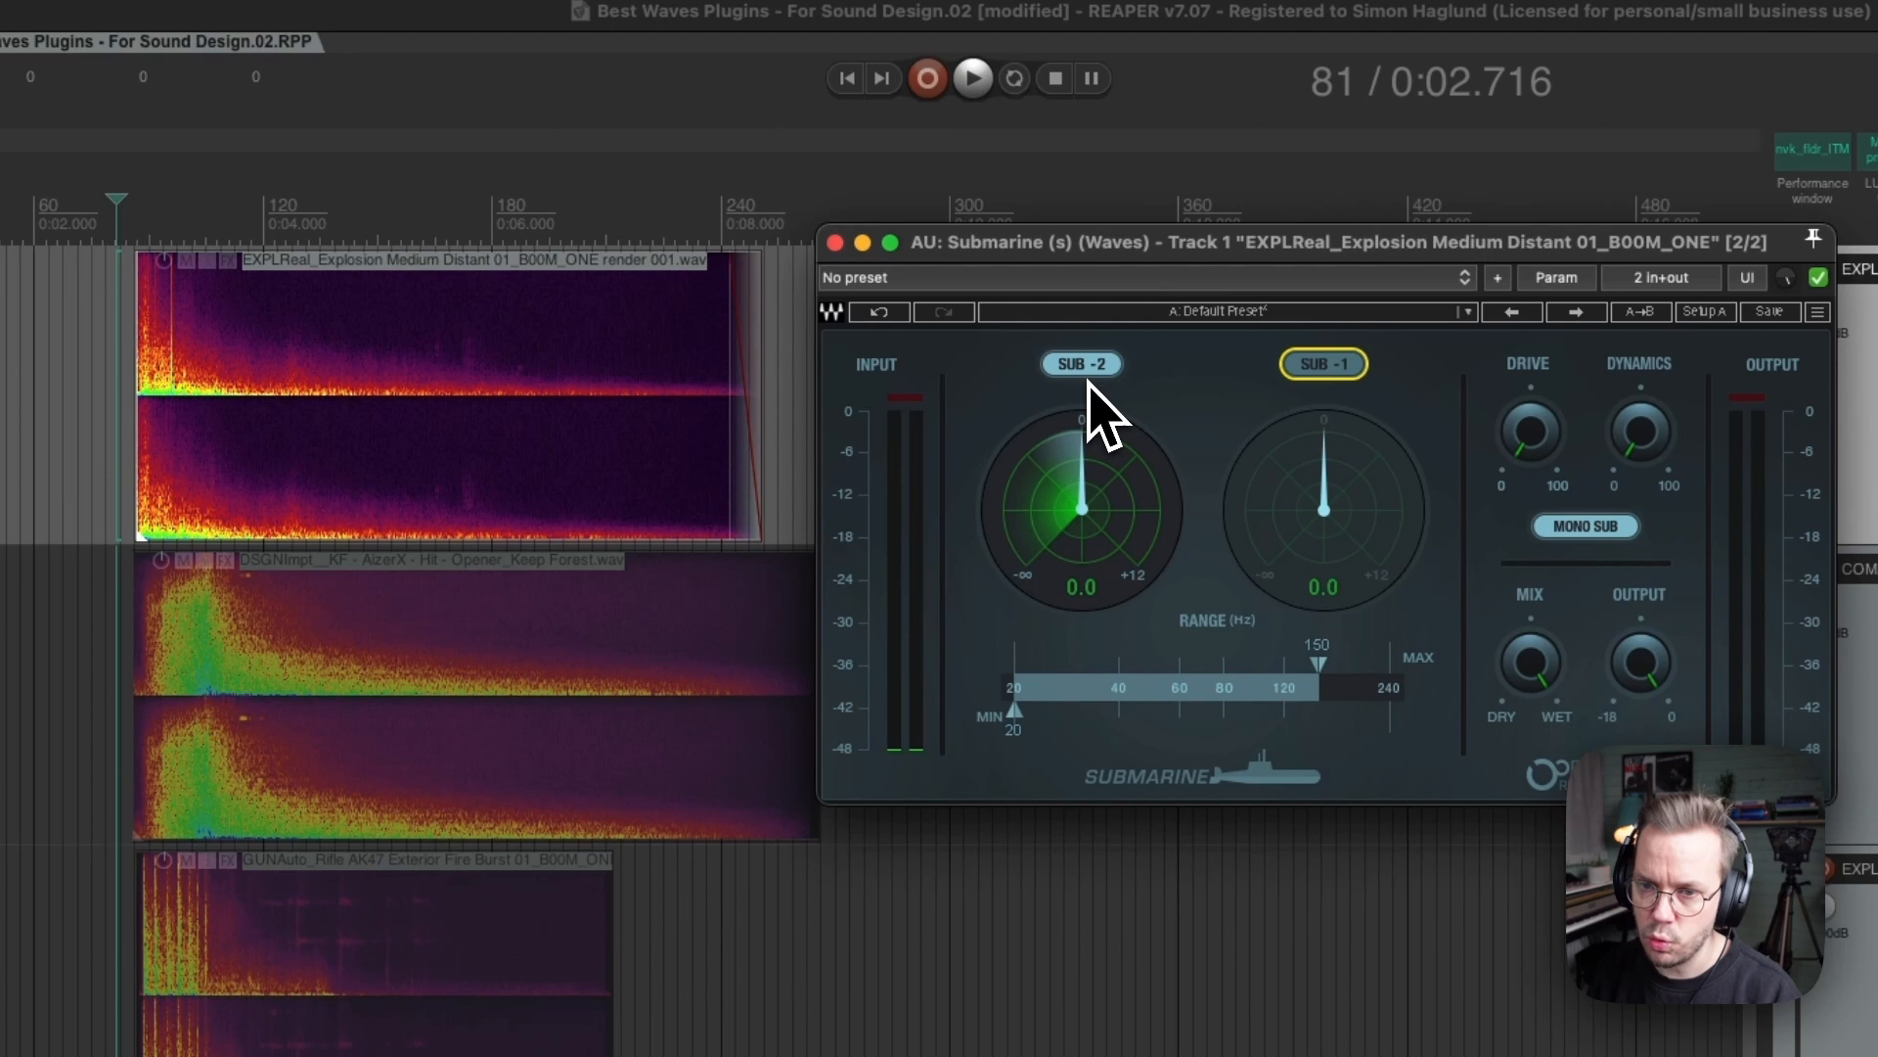
Play the explosion from its start through Submarine with only Sub -2 active
click(119, 335)
key(space)
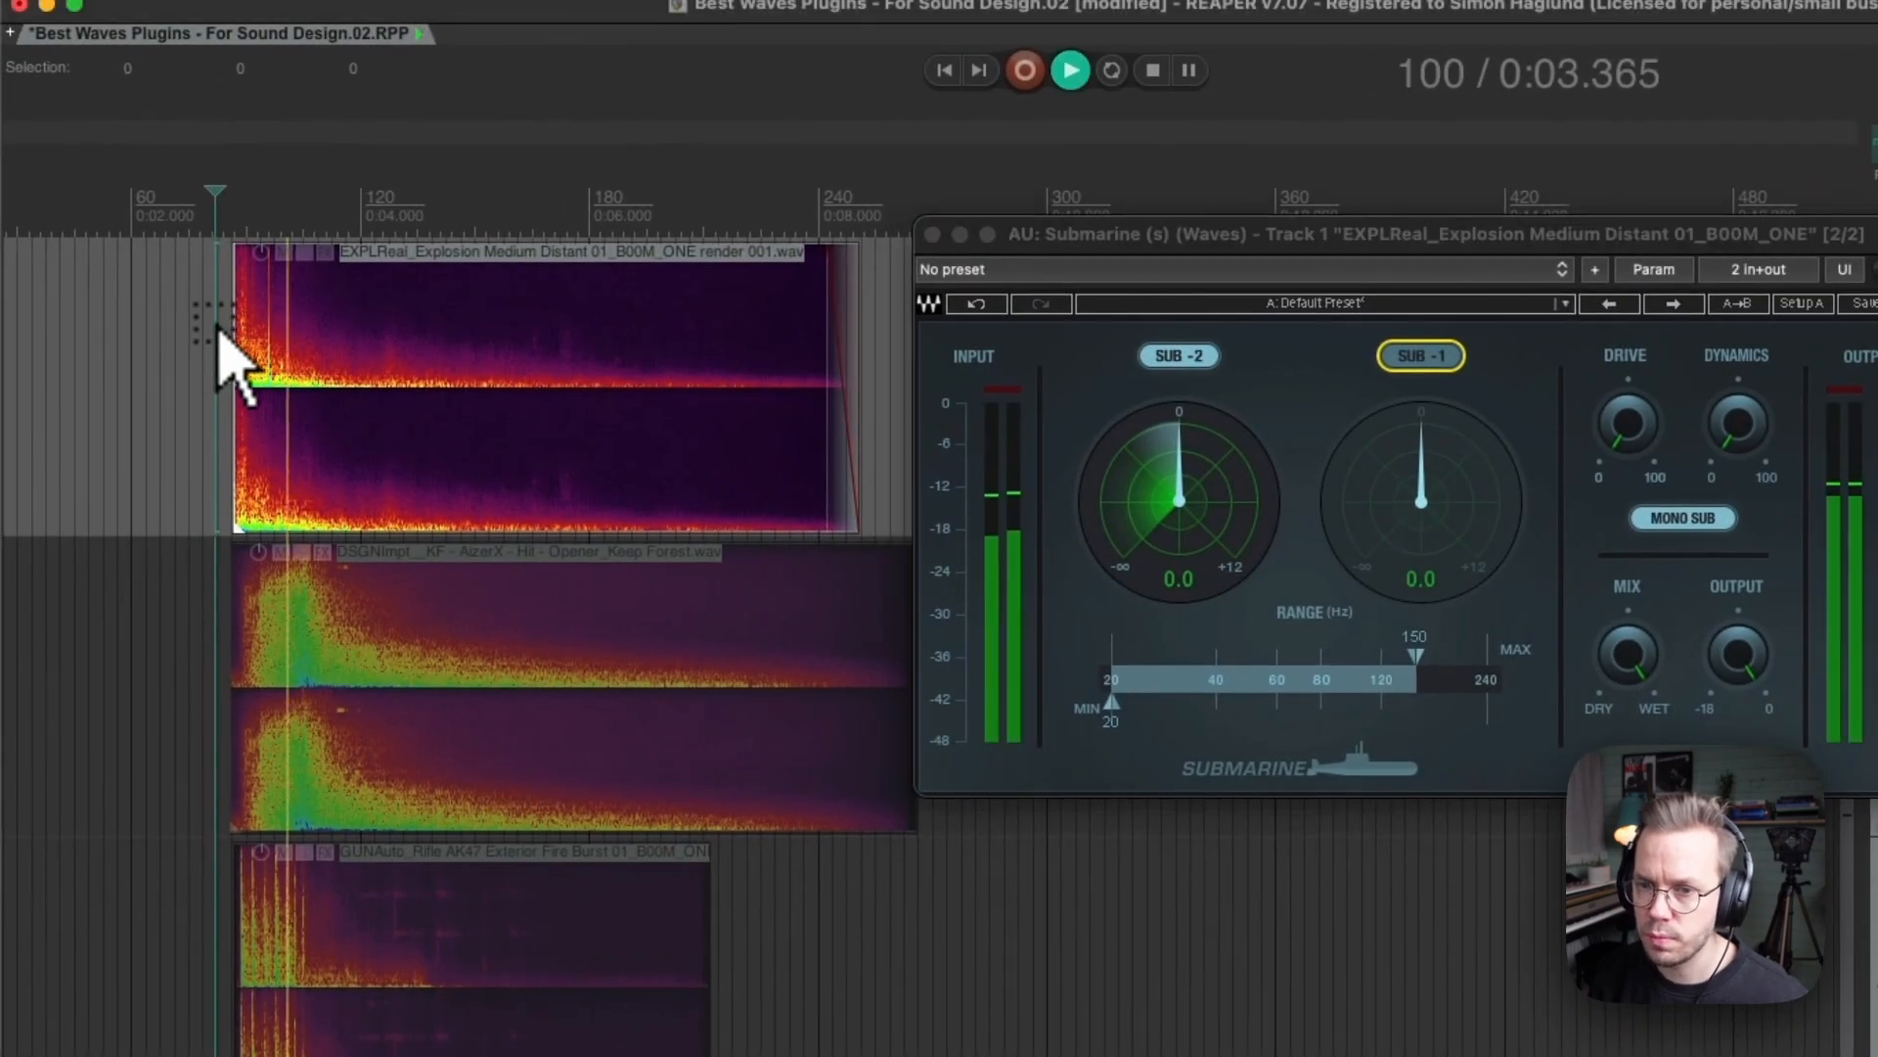
key(space)
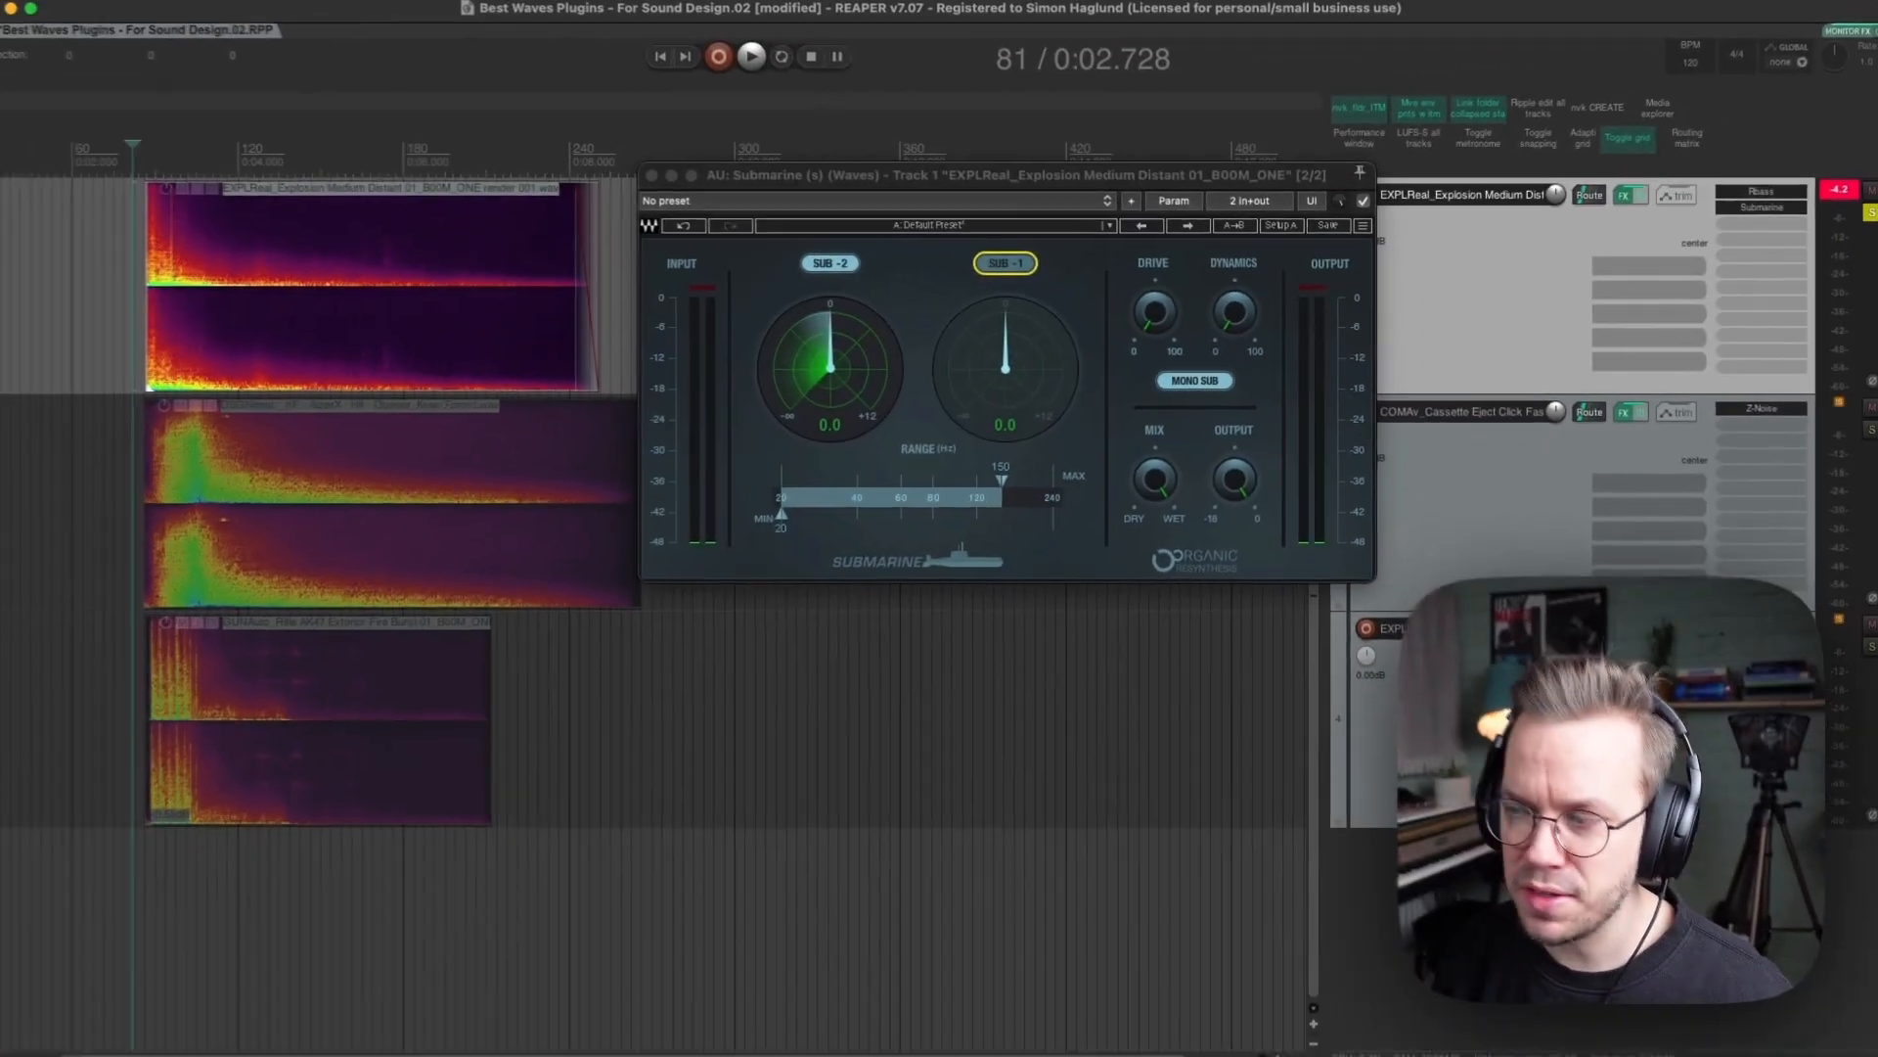
Place the SPAN analyzer below Submarine and replay the explosion to examine its low-frequency spectrum
drag(1648, 521, 172, 583)
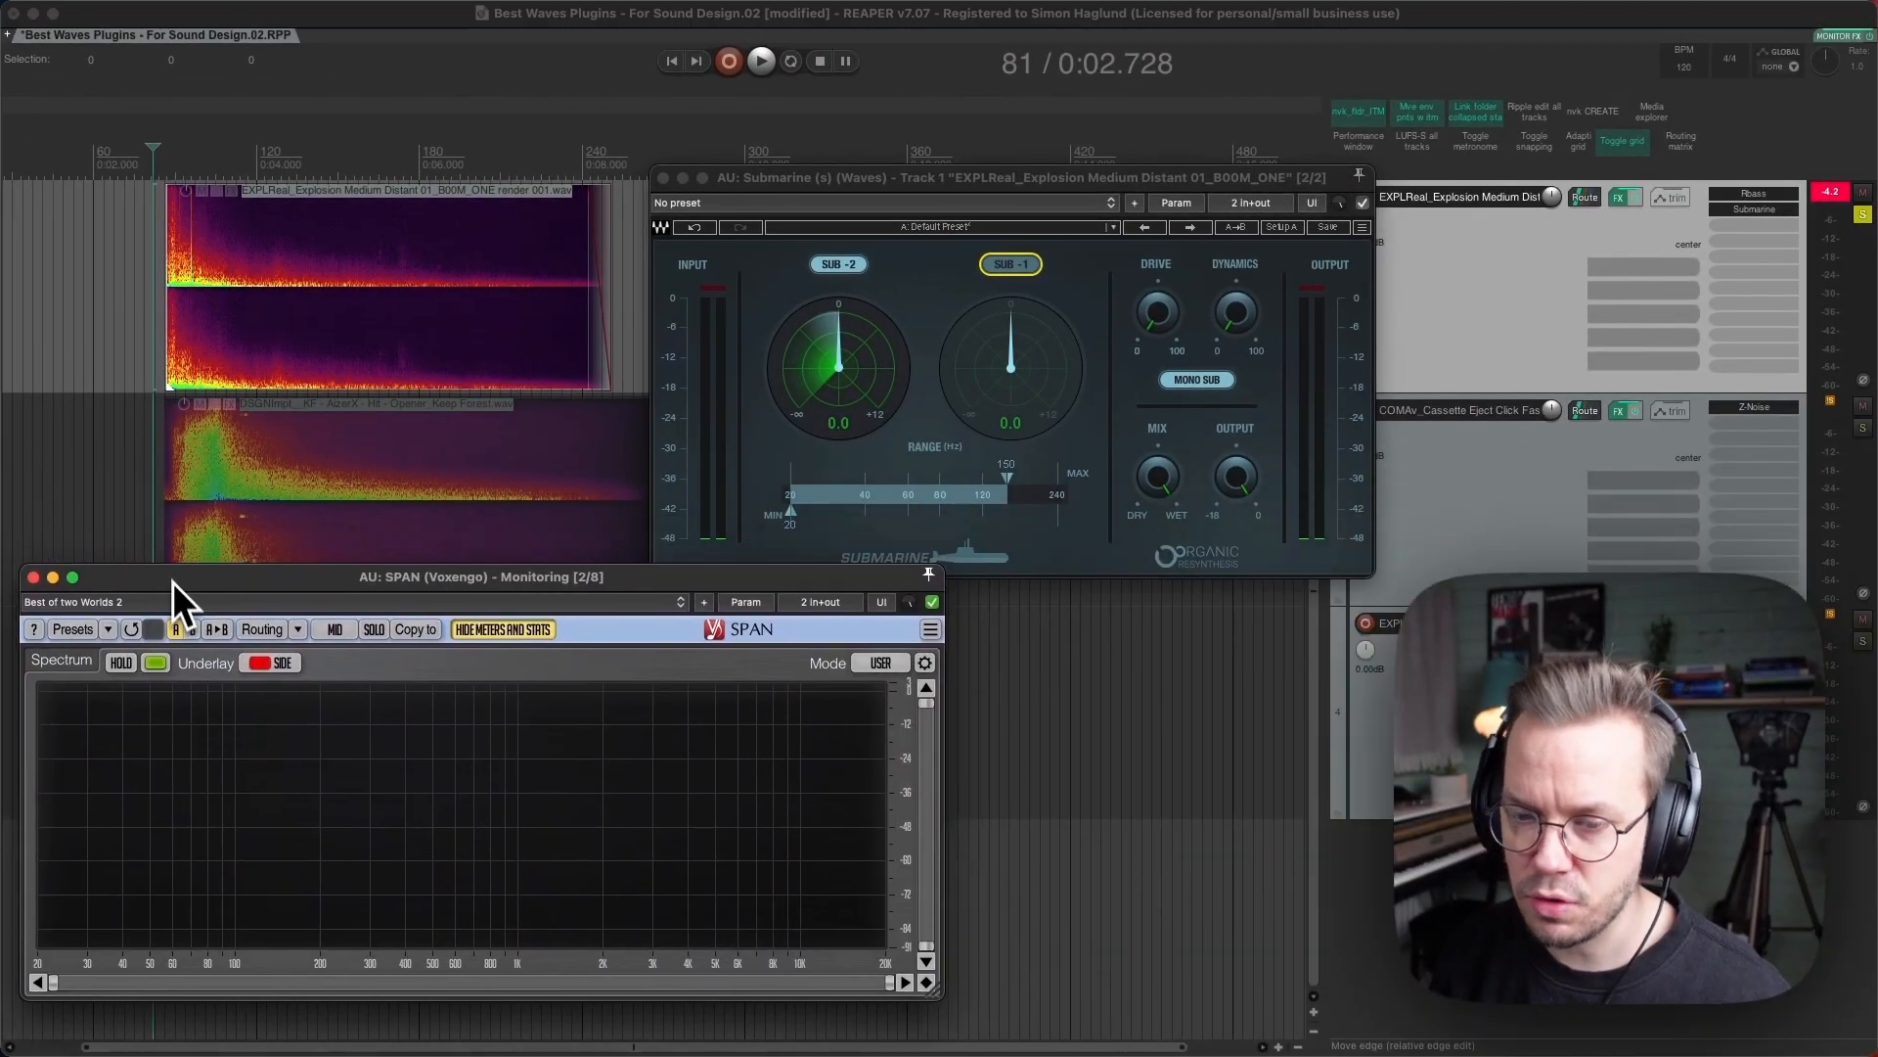
click(154, 272)
key(space)
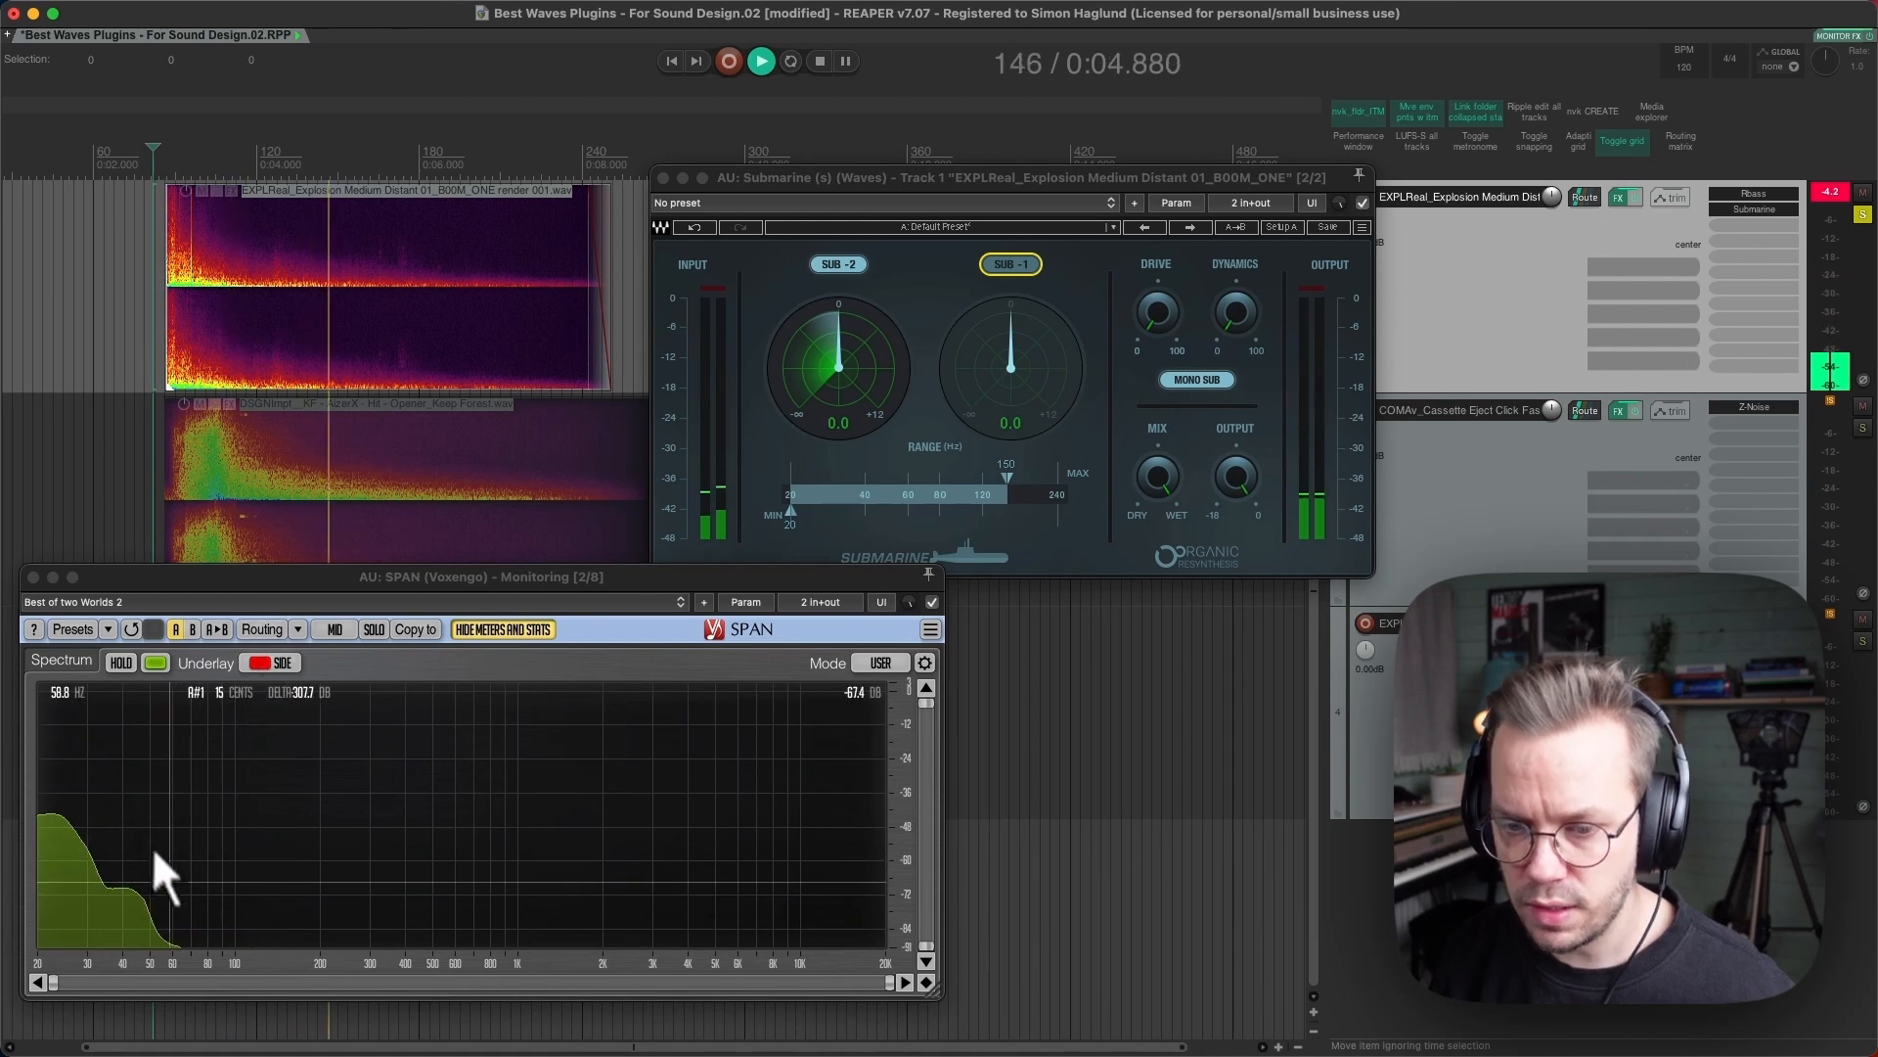
key(space)
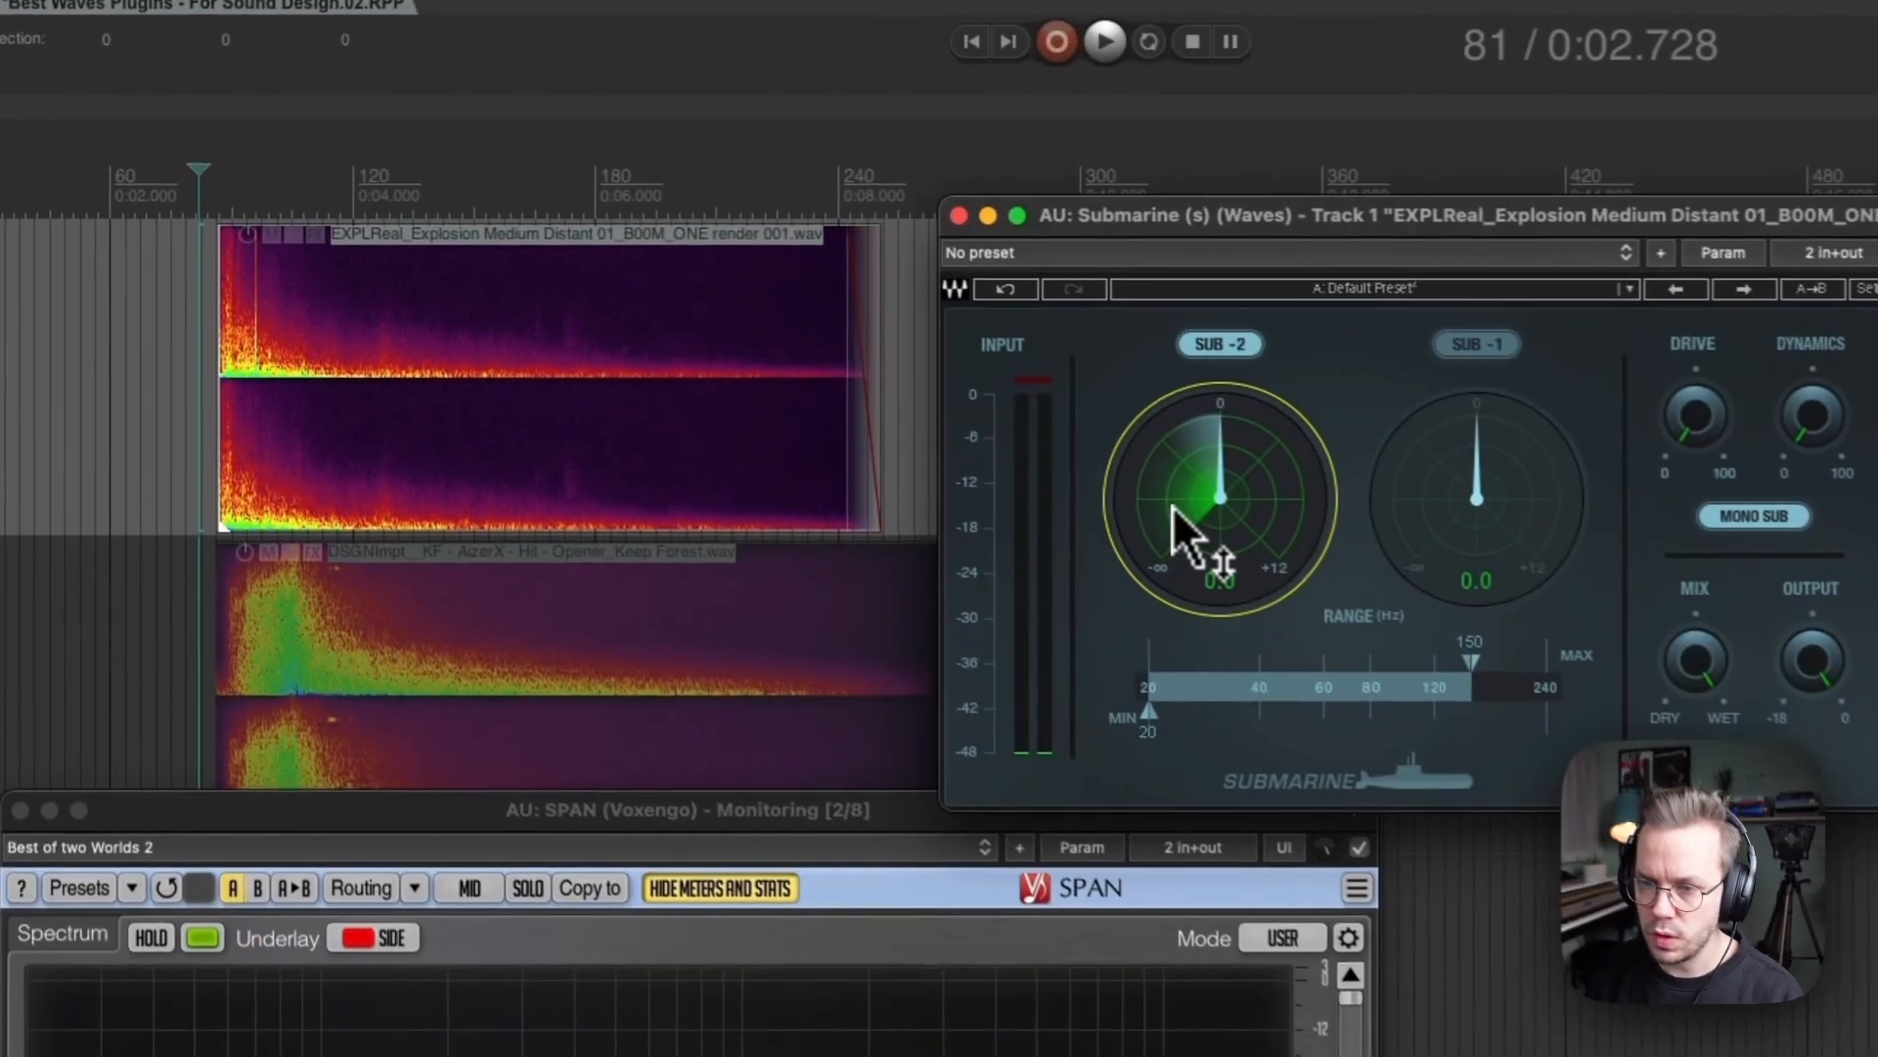
Raise Submarine's Sub -2 level to 7.0 and on to 8.0, auditioning the explosion at each setting
drag(832, 383, 798, 330)
drag(1166, 444, 1156, 273)
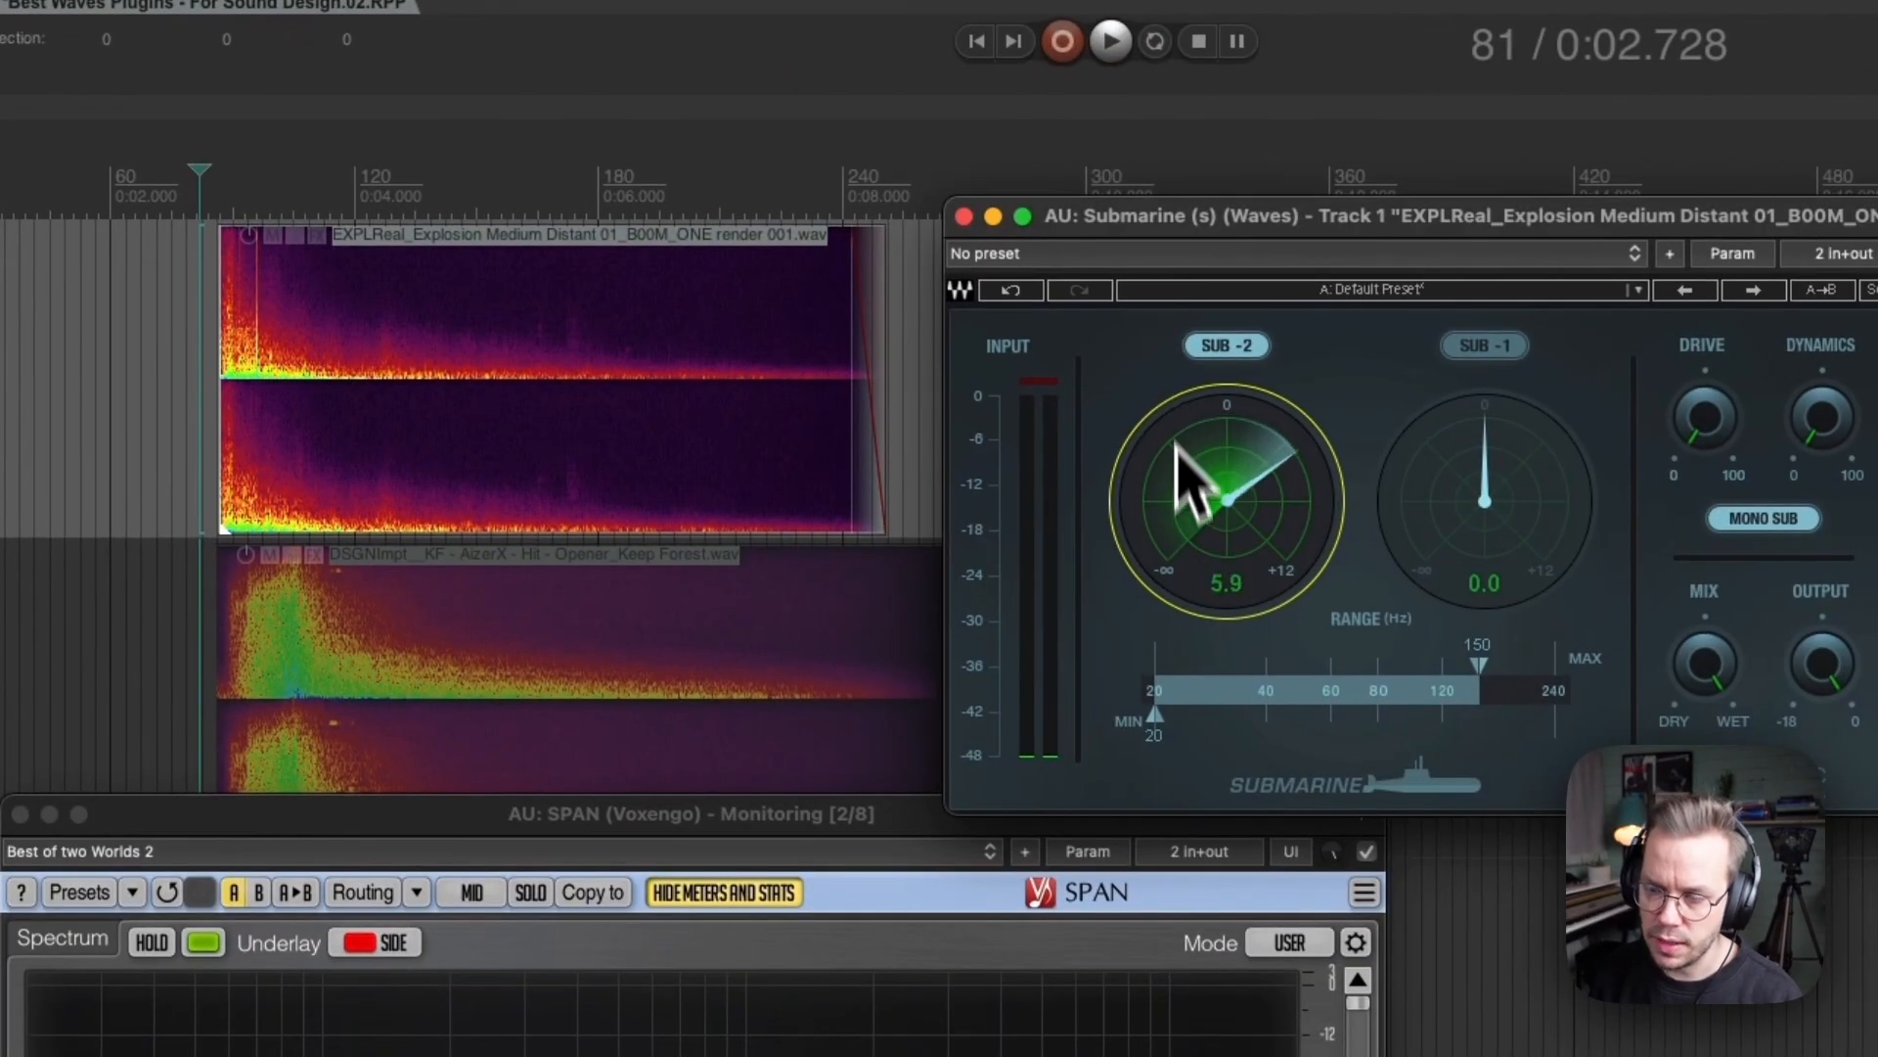
drag(1182, 477, 1182, 452)
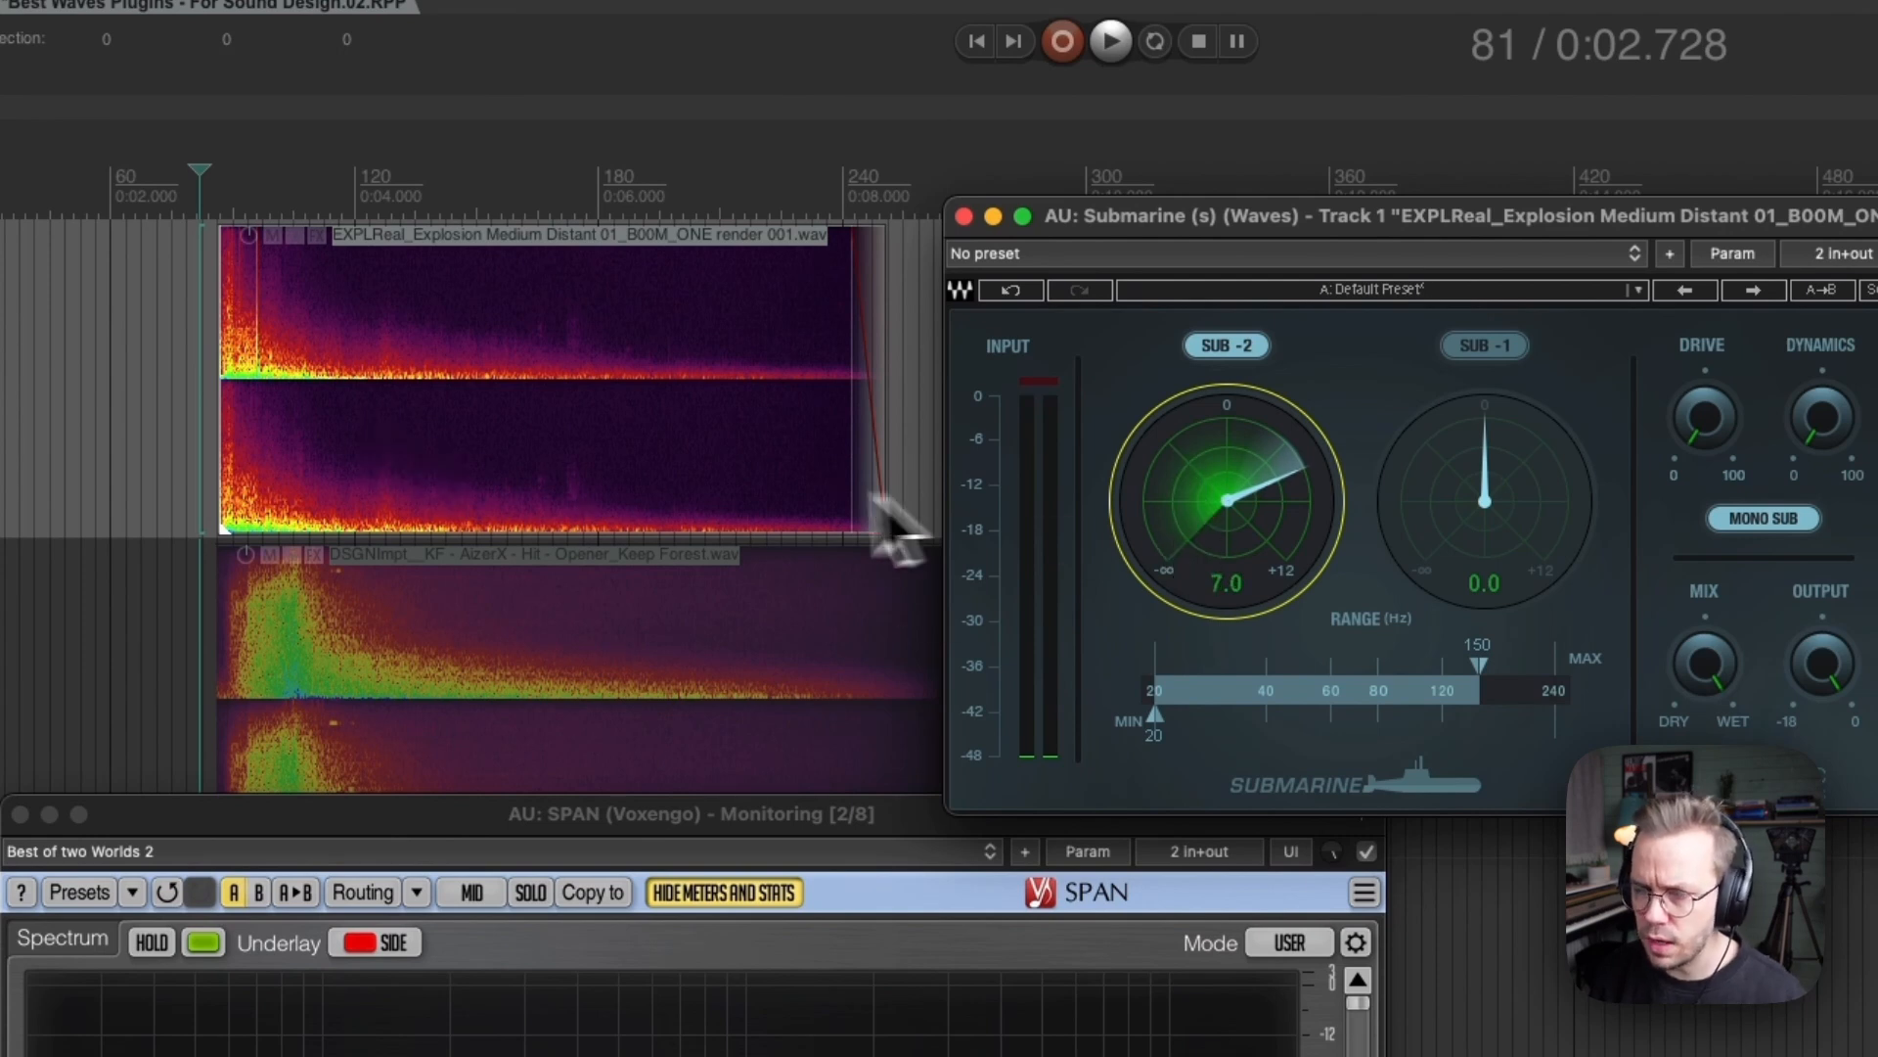
key(space)
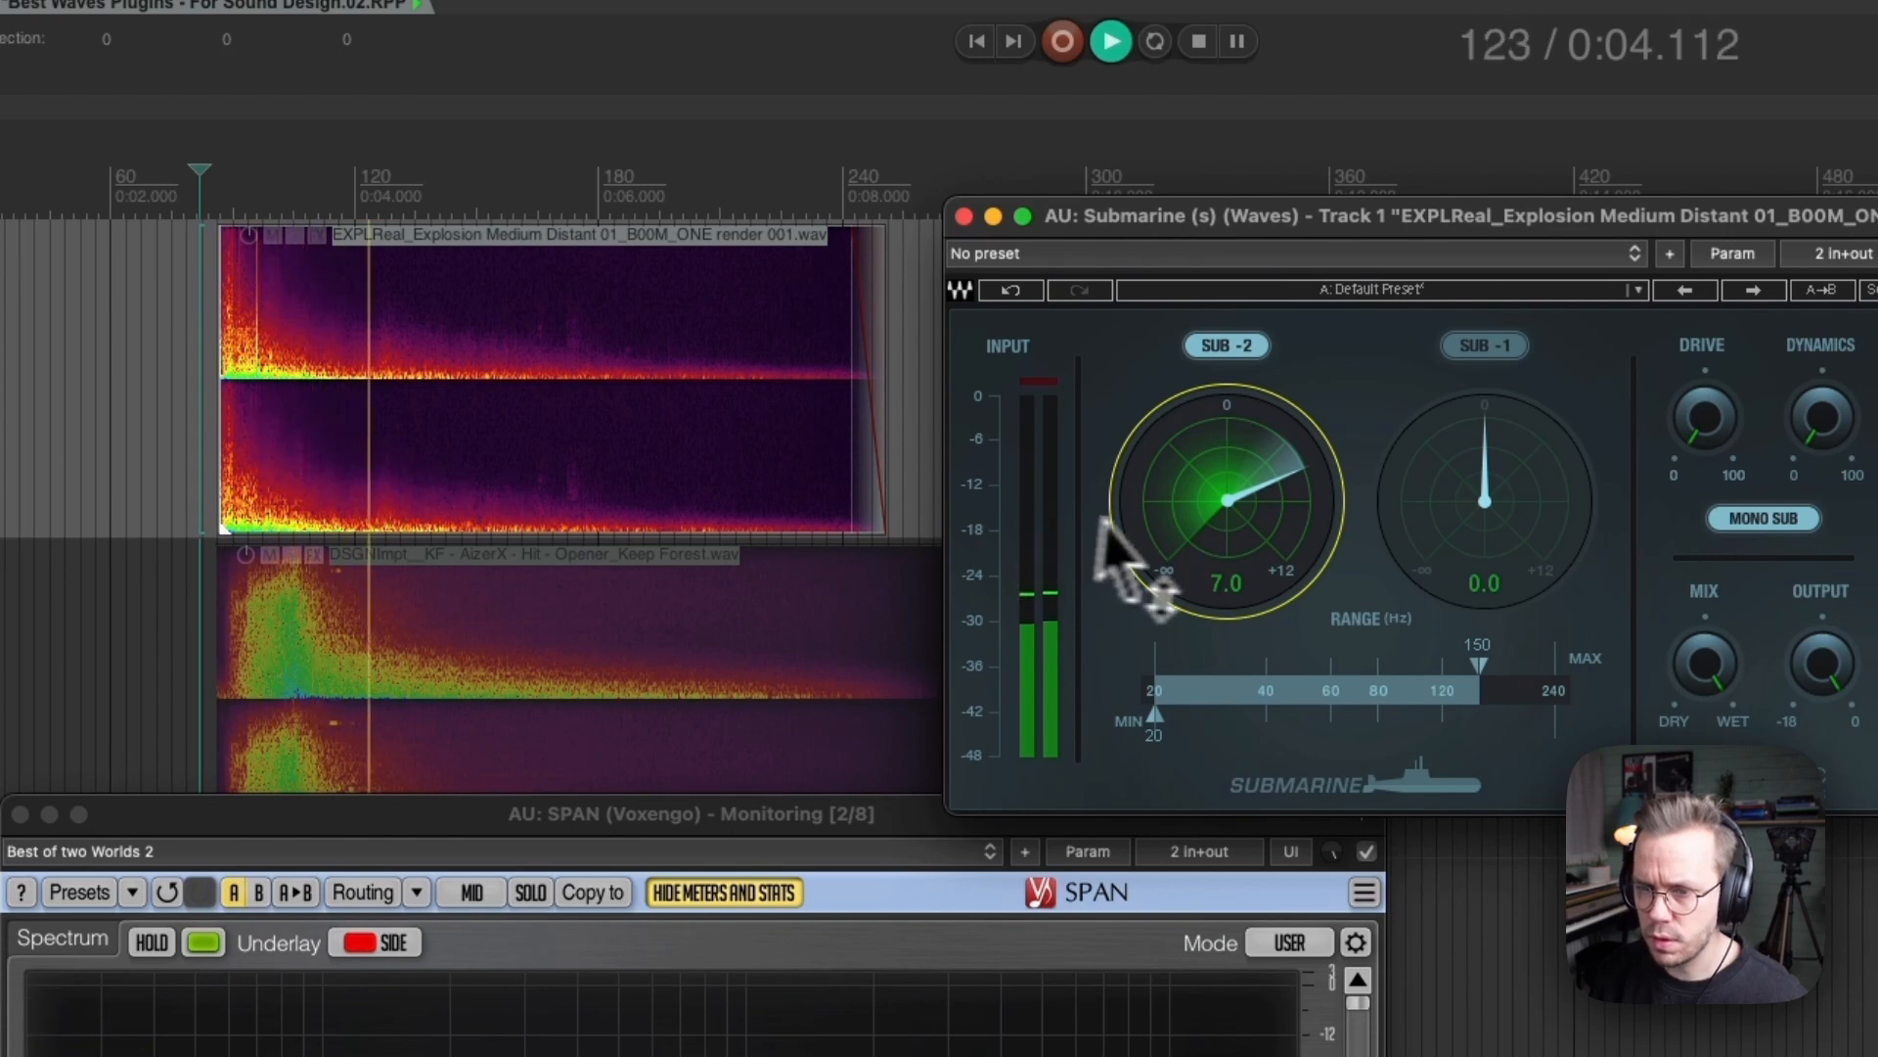
key(space)
drag(1174, 513, 1179, 450)
key(space)
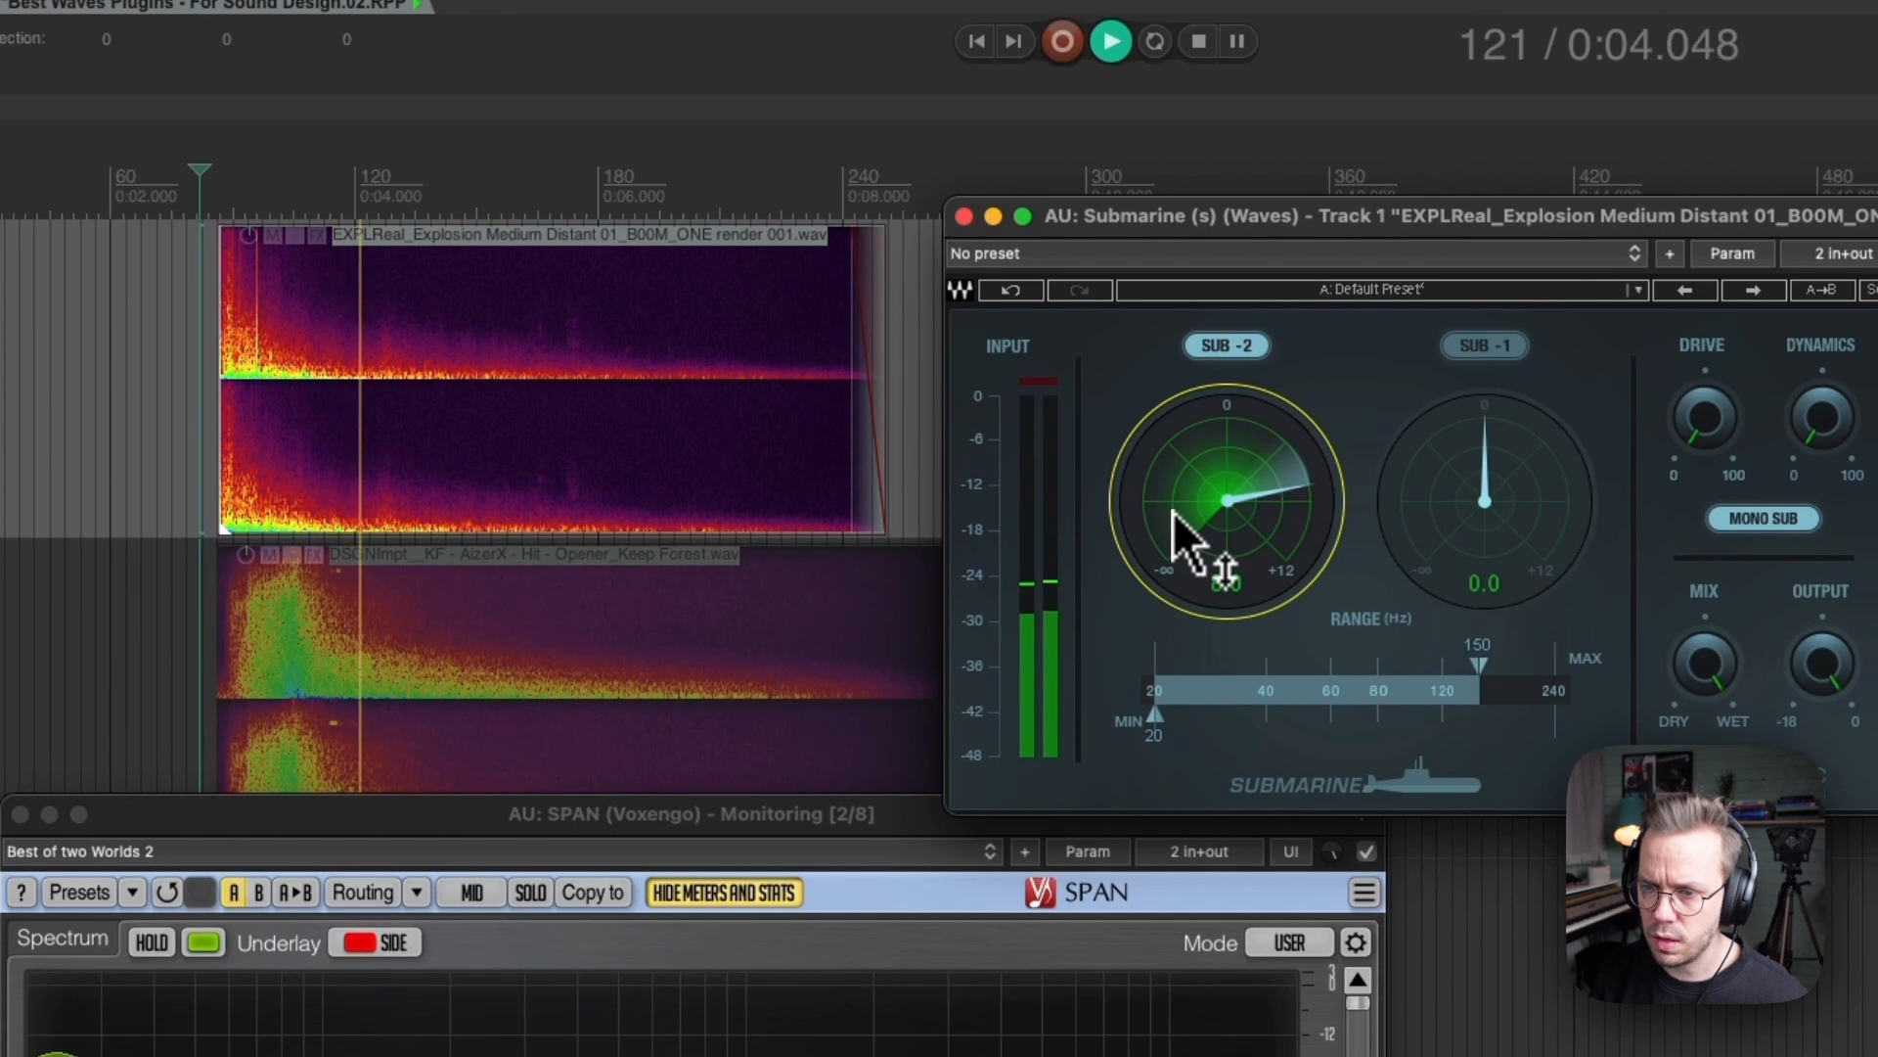
key(space)
key(space)
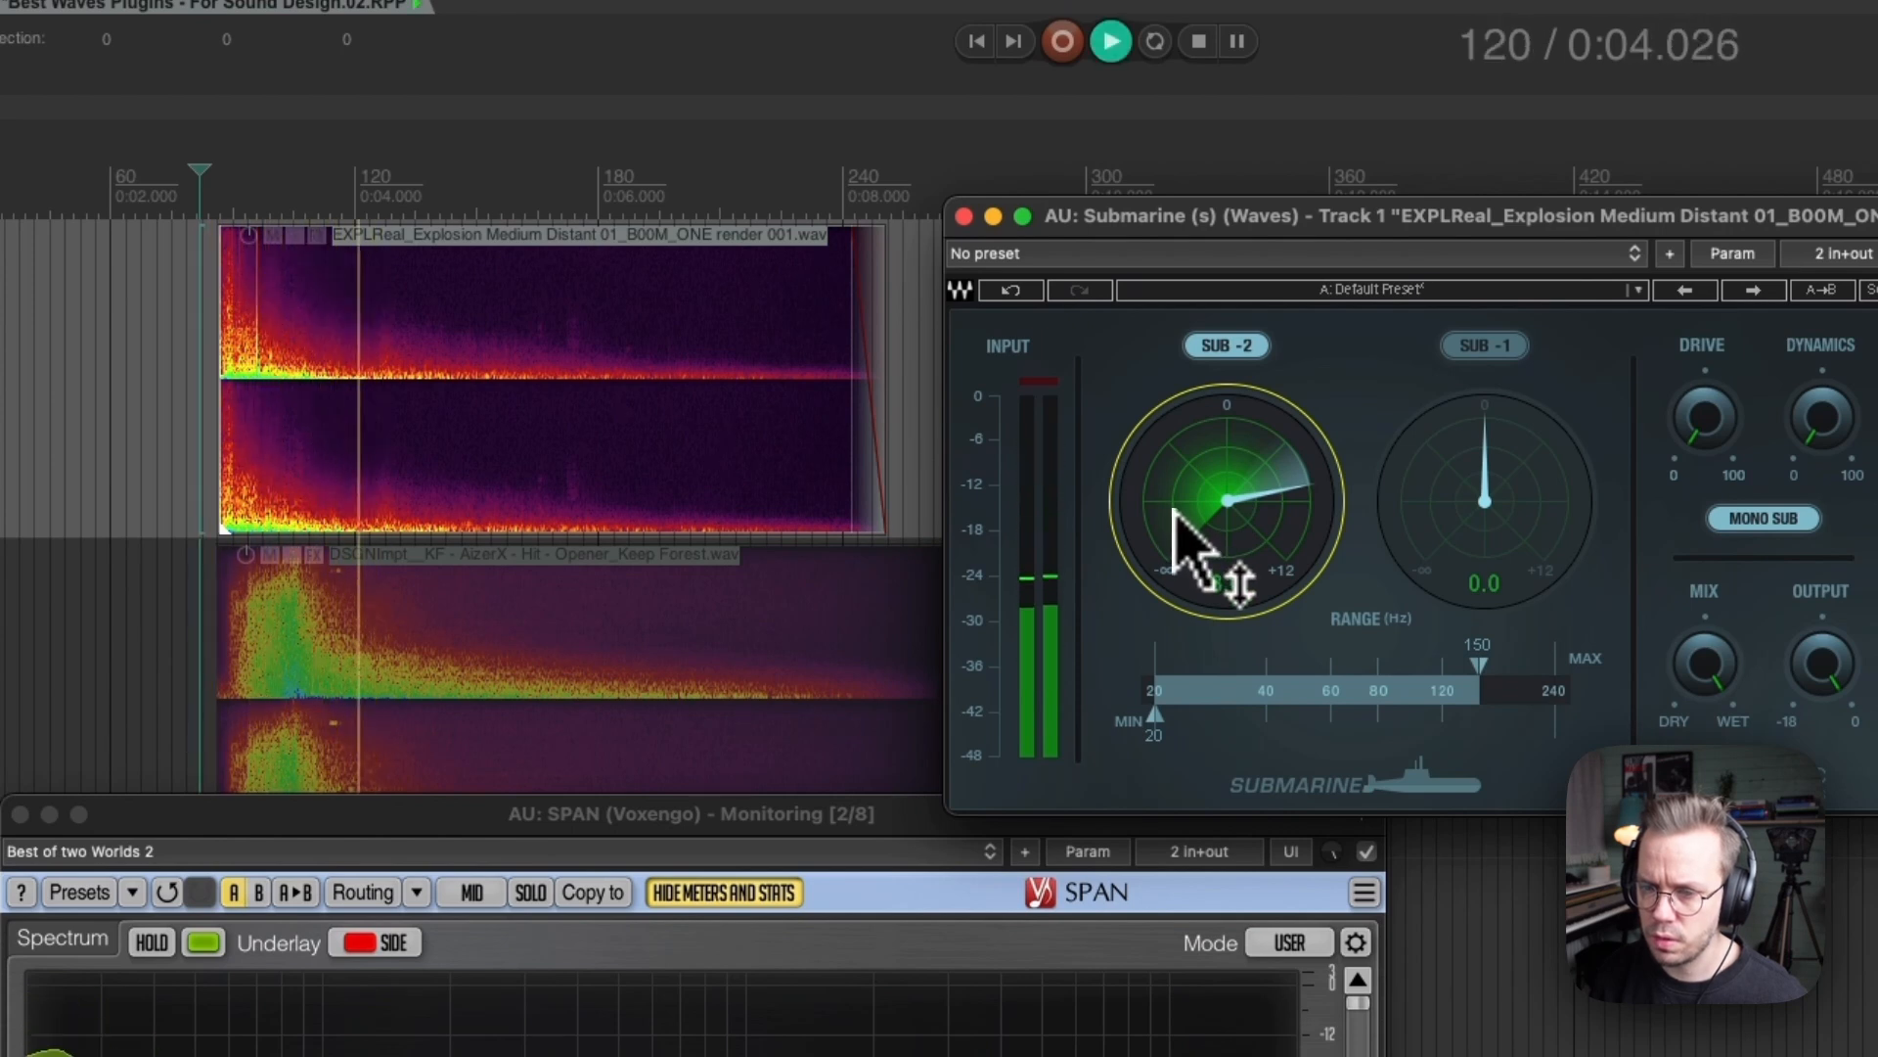
key(space)
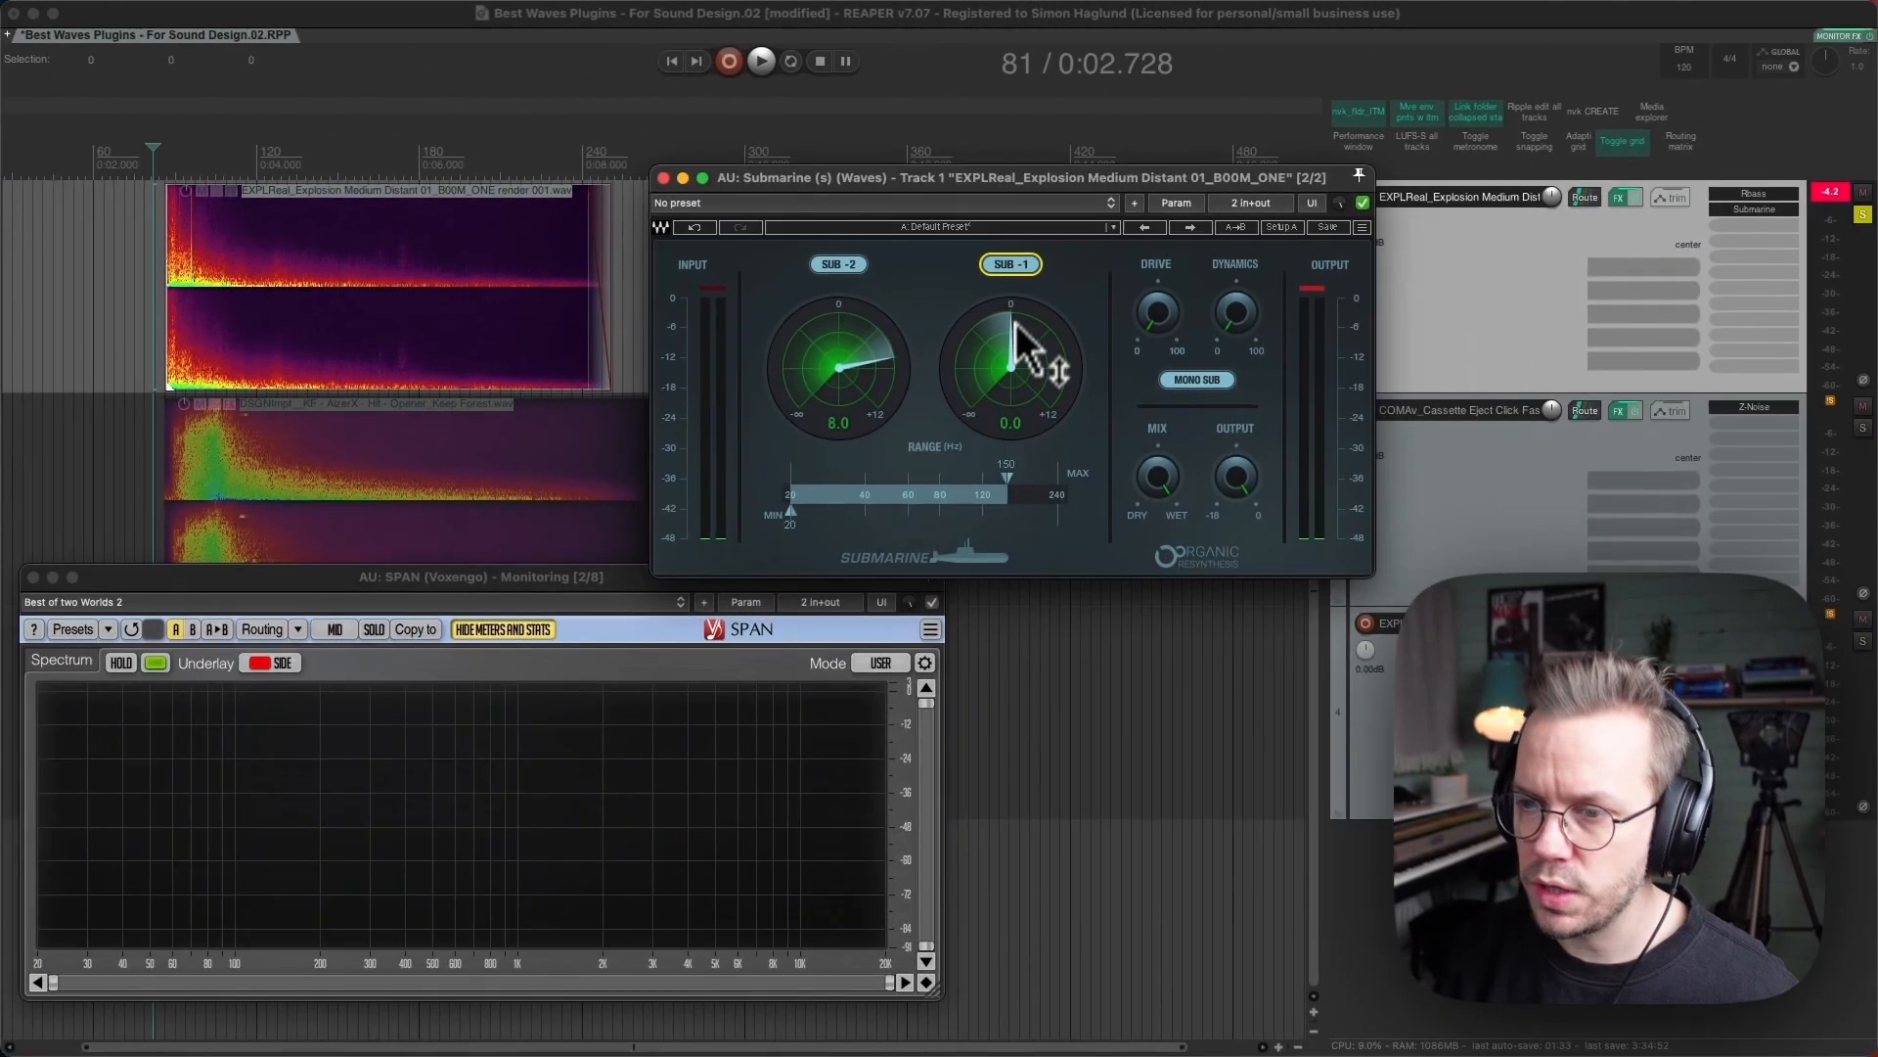
With Sub -1 enabled, raise its level to 5.0, replaying the explosion between adjustments
key(space)
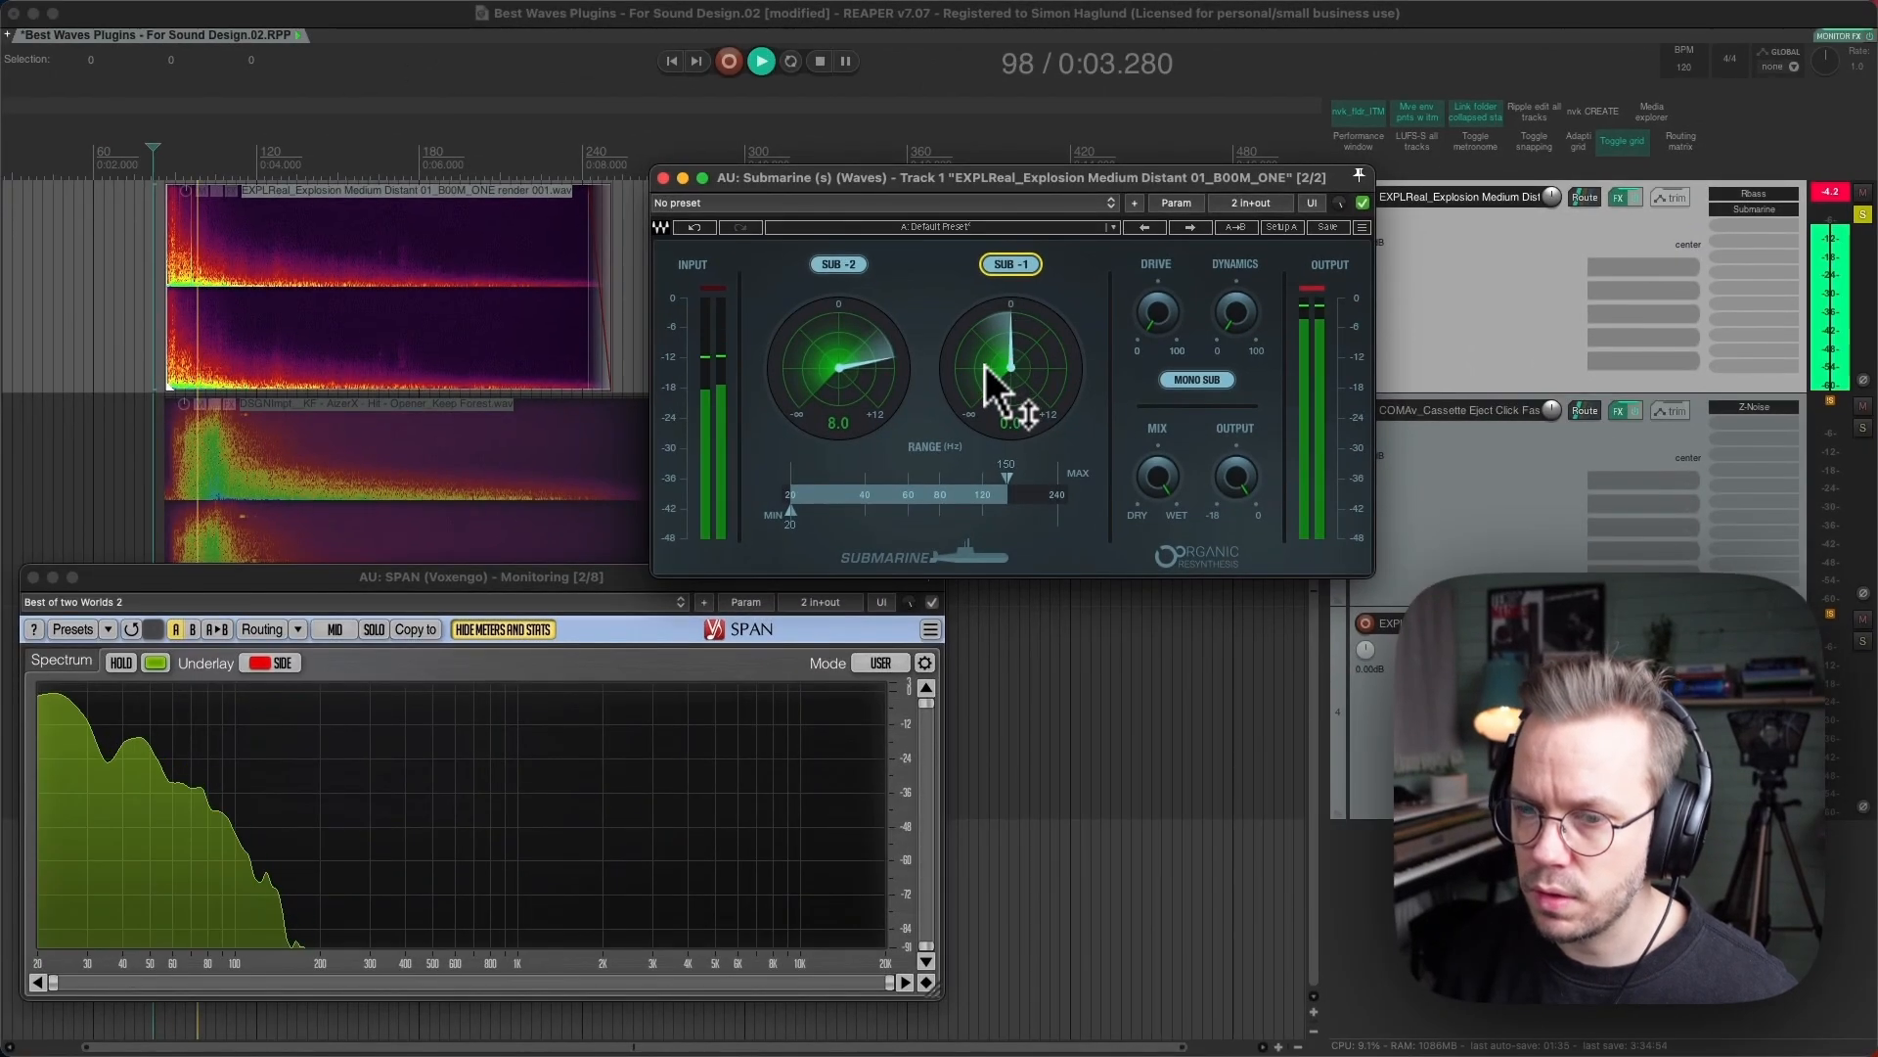
key(space)
drag(984, 366, 972, 290)
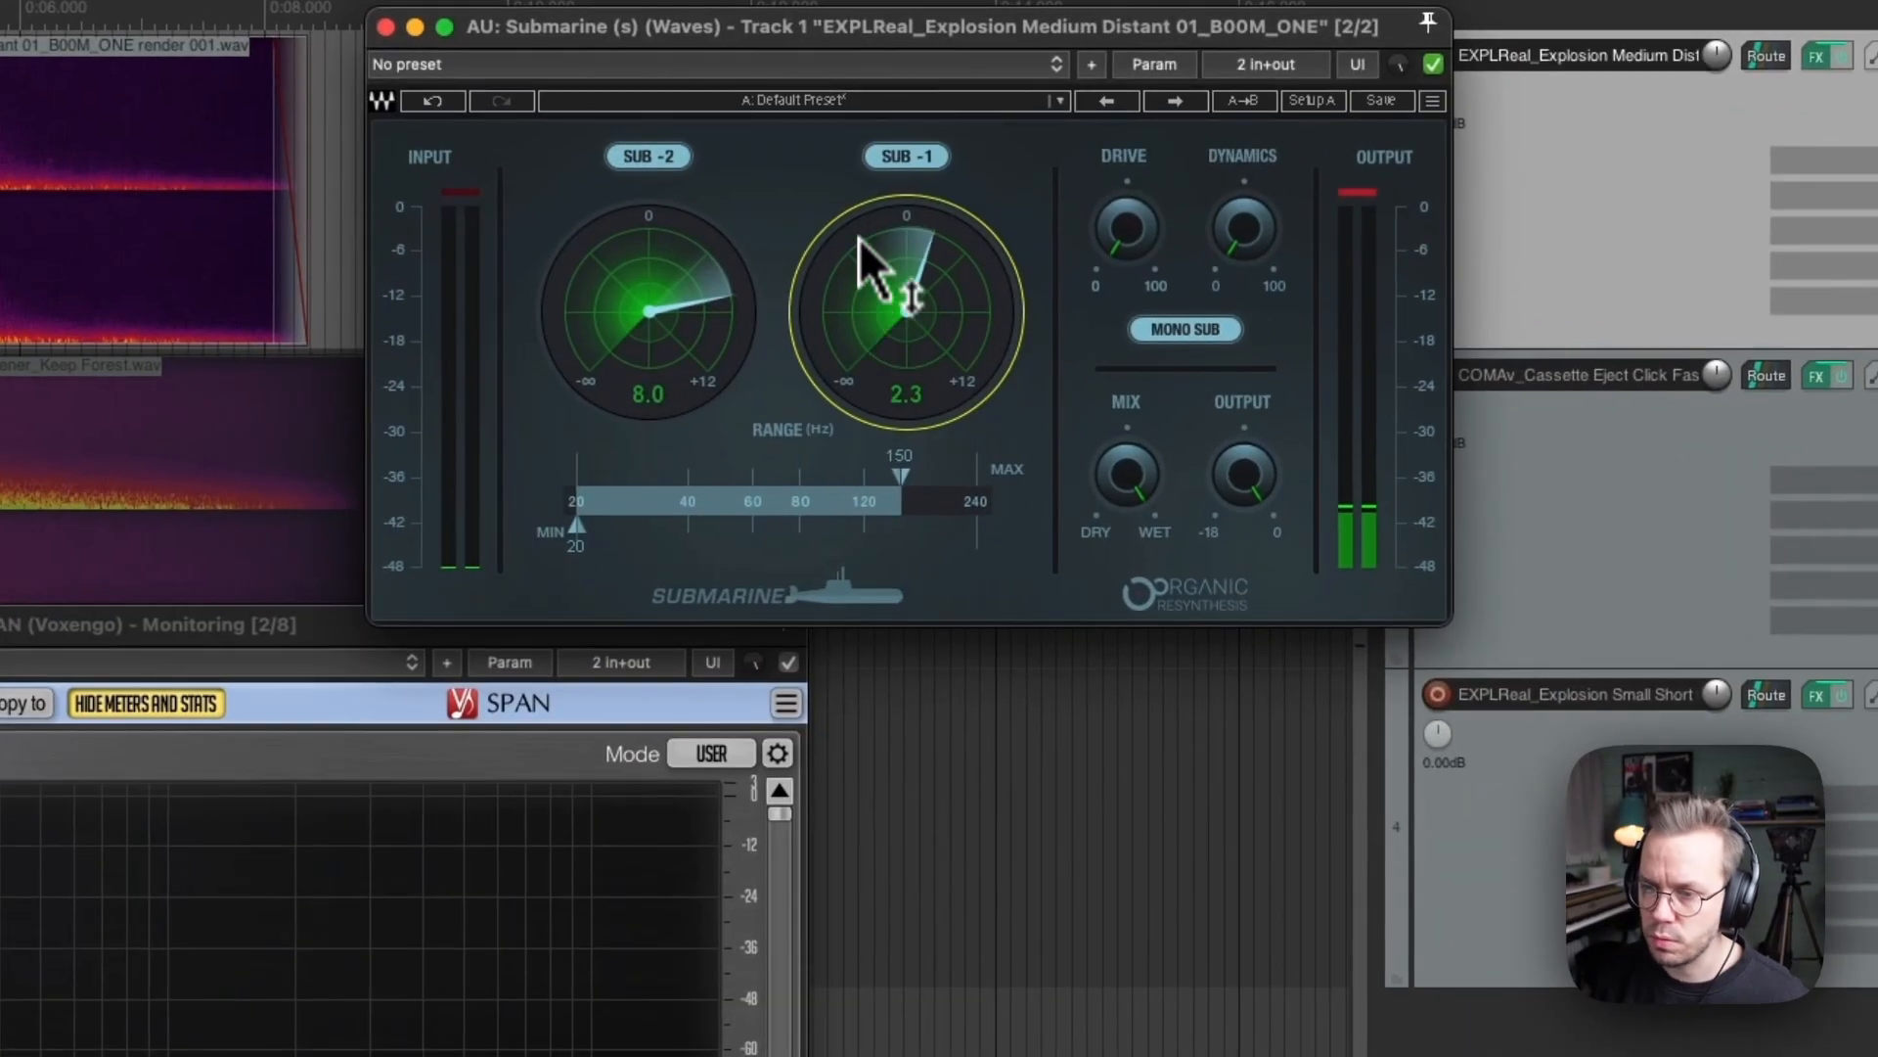
drag(848, 193, 848, 151)
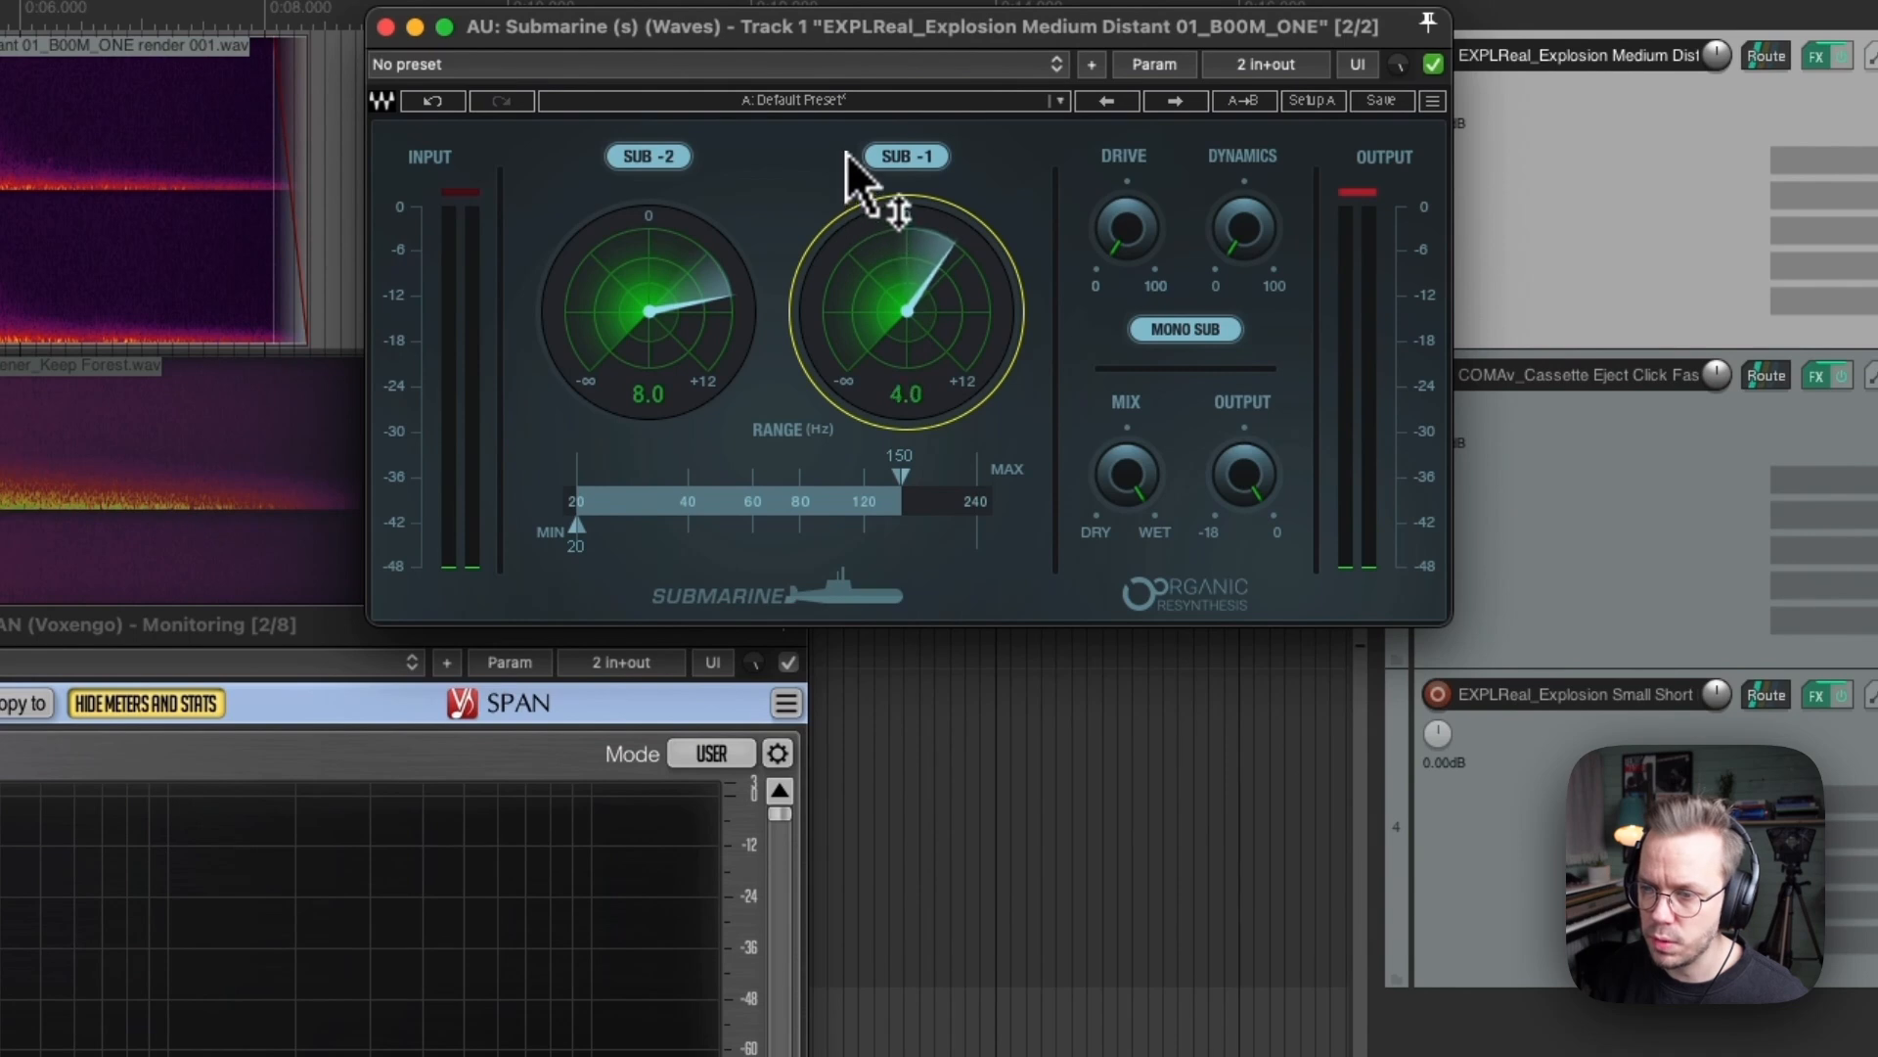
key(space)
drag(873, 289, 885, 255)
key(space)
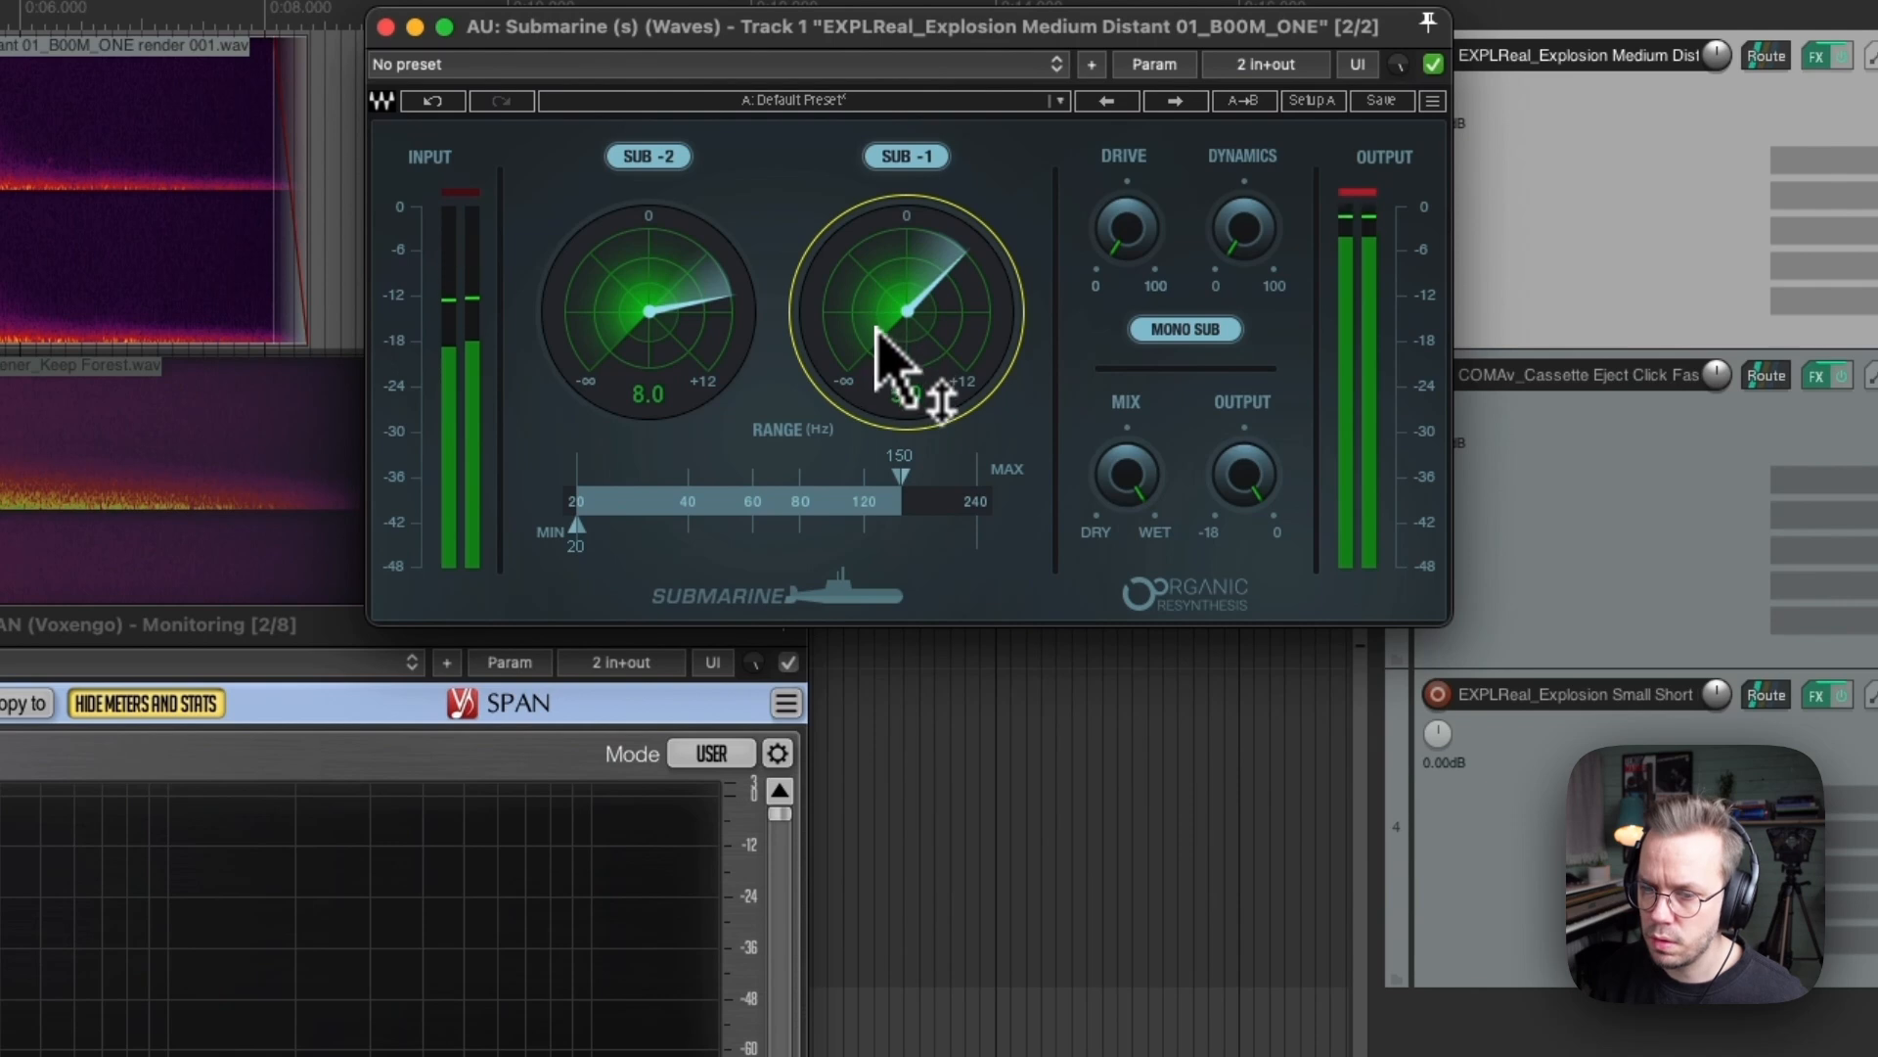
Lower Submarine's Mix to about 38 and reduce its Output level
drag(1124, 537, 1172, 1015)
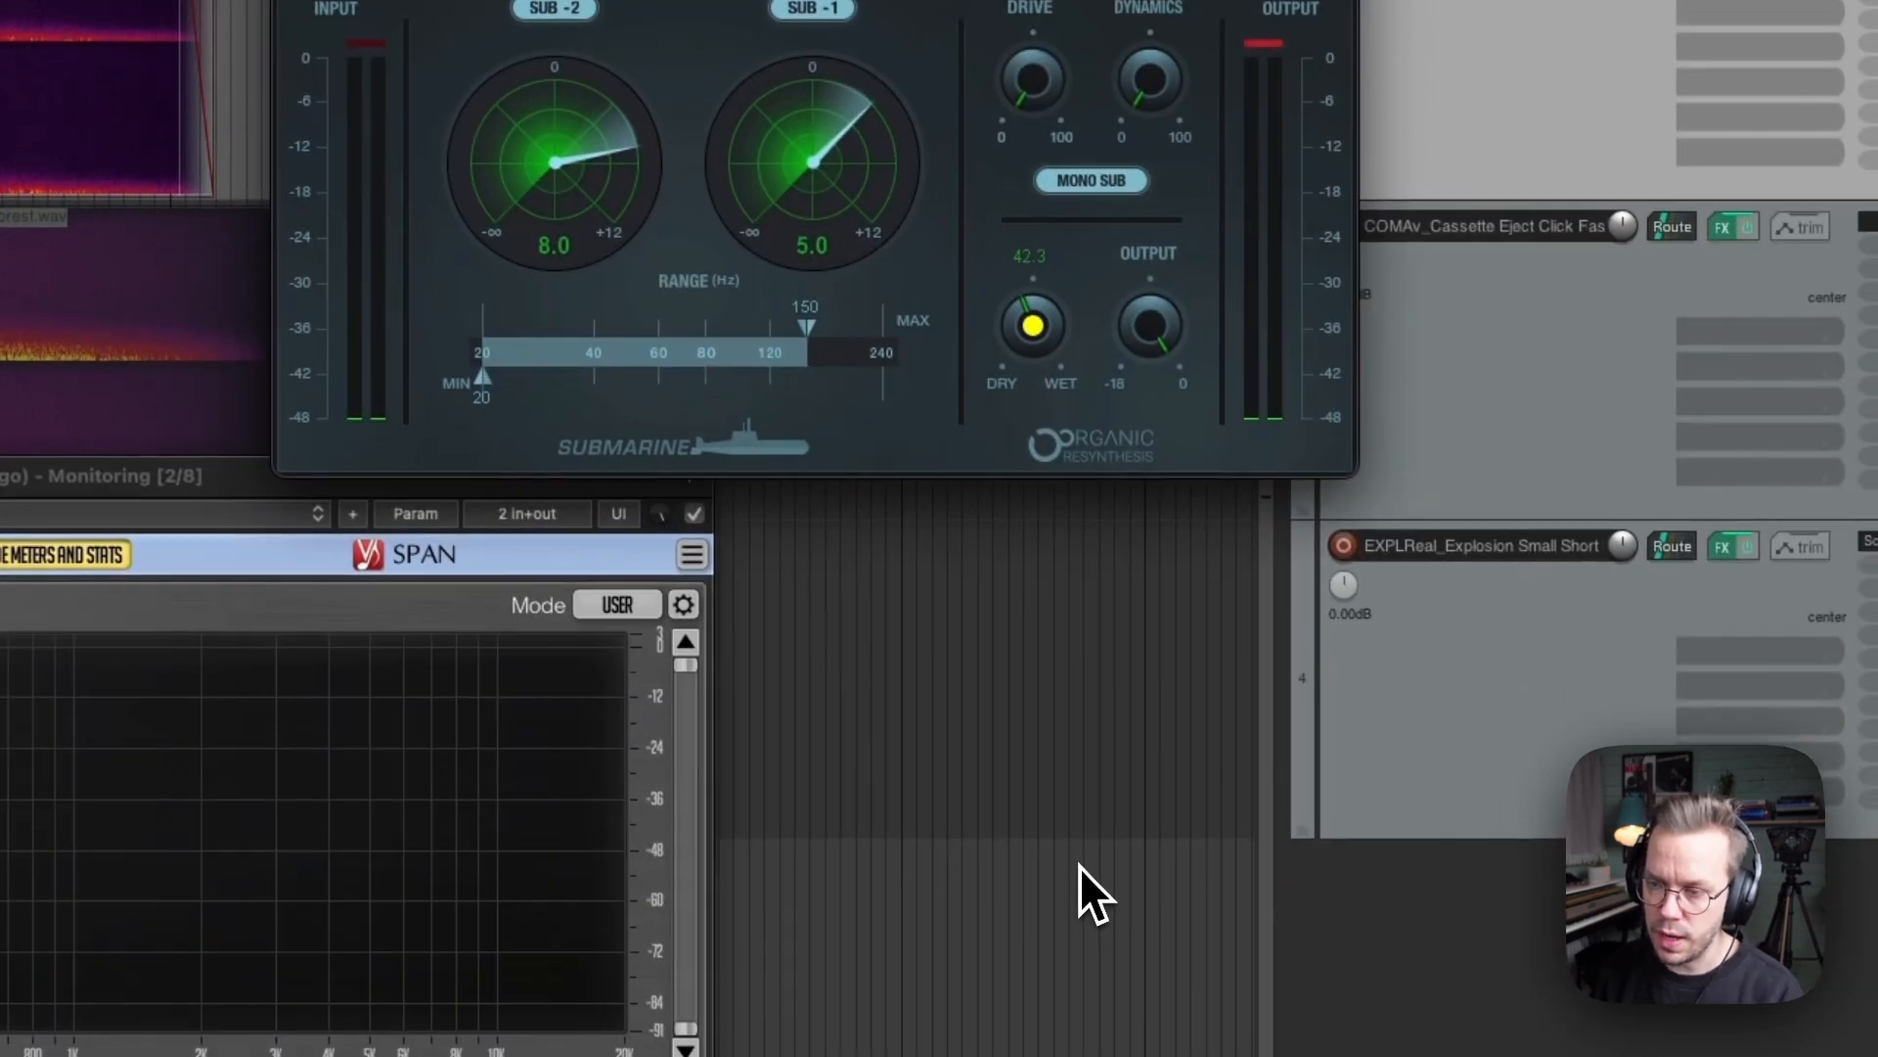
drag(1073, 924, 1081, 961)
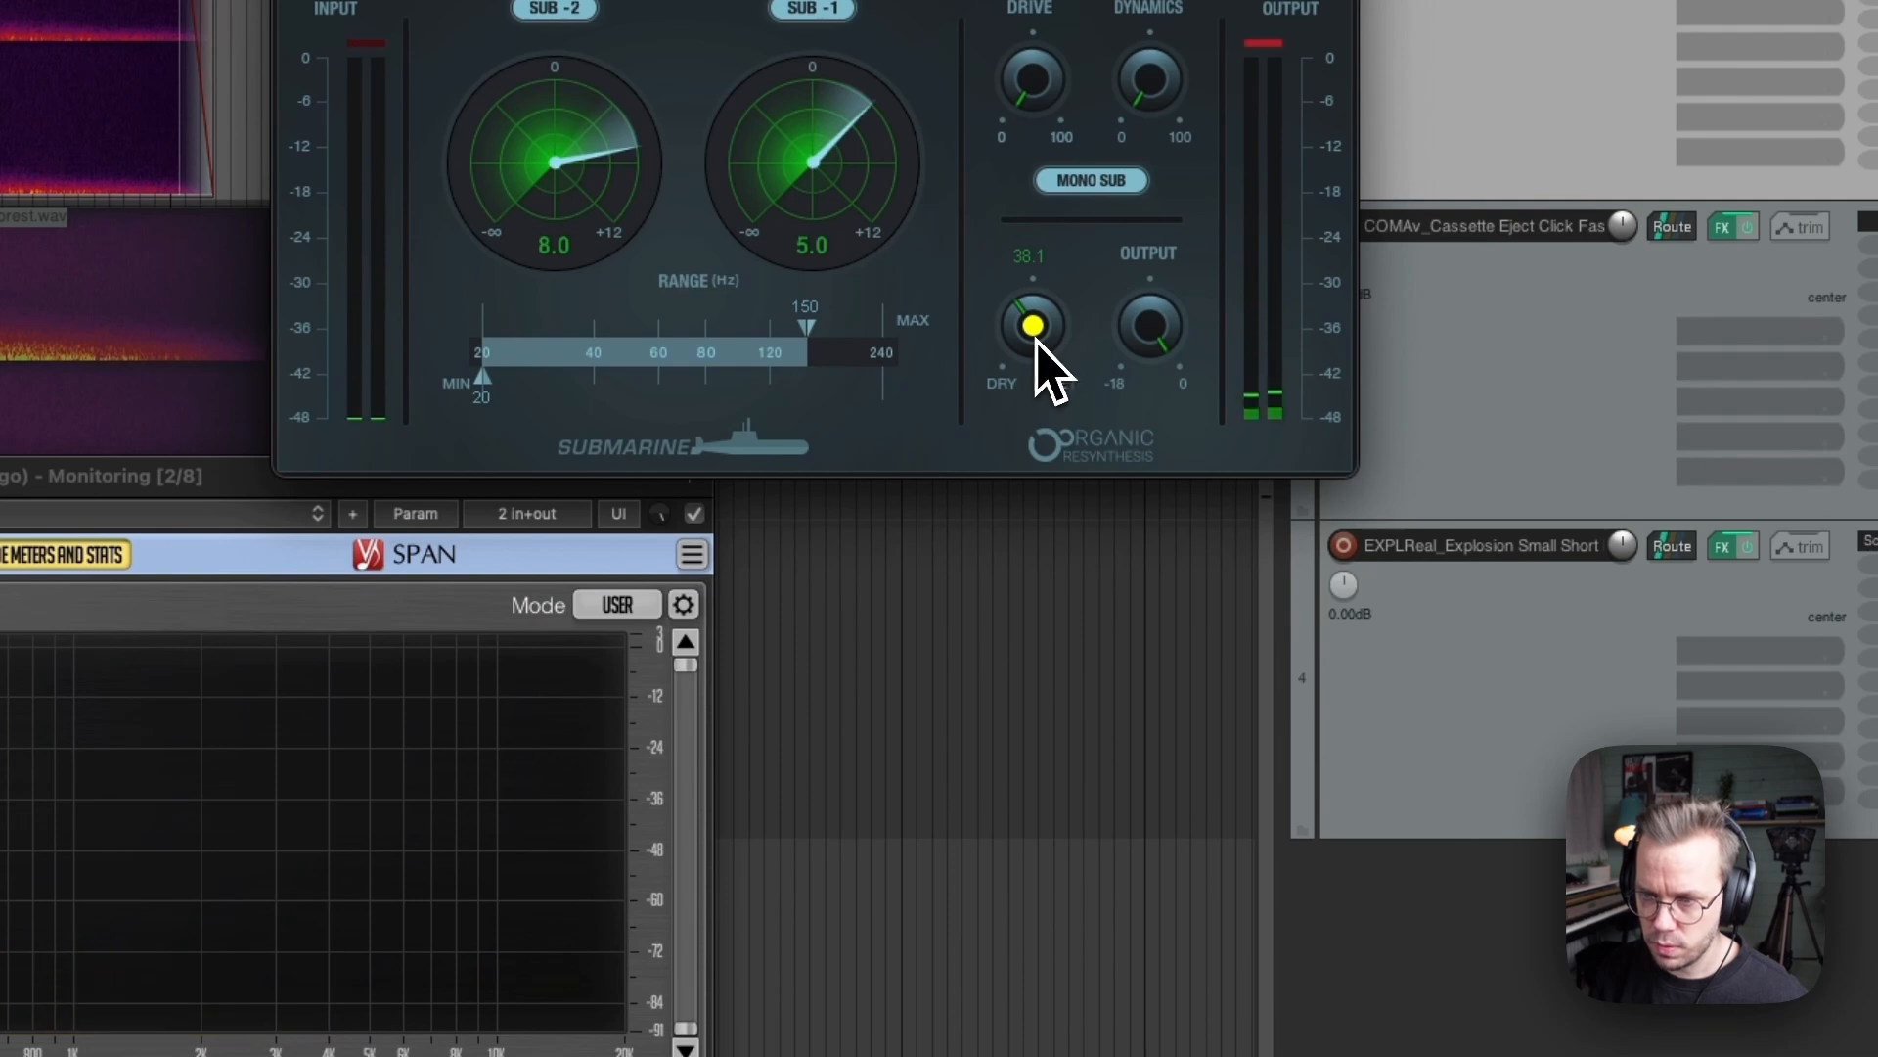
drag(1039, 325, 1039, 322)
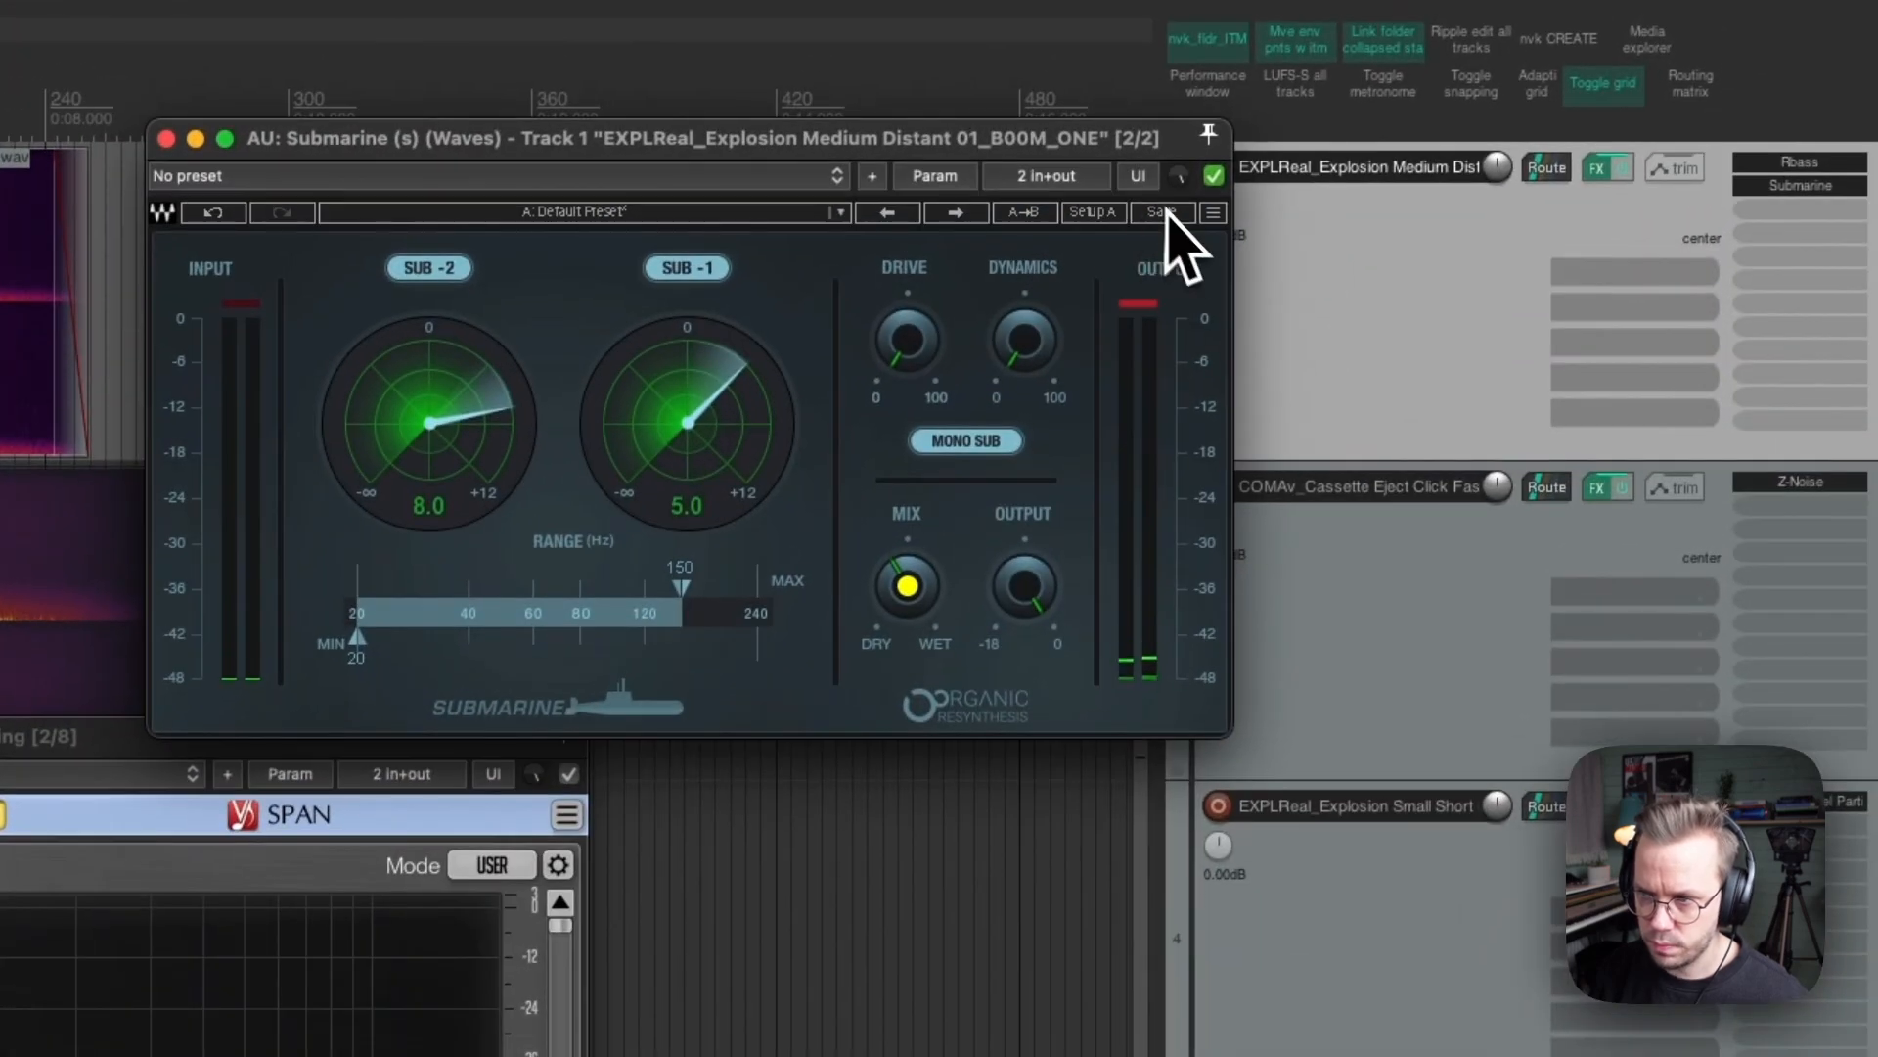
drag(1025, 587, 1023, 726)
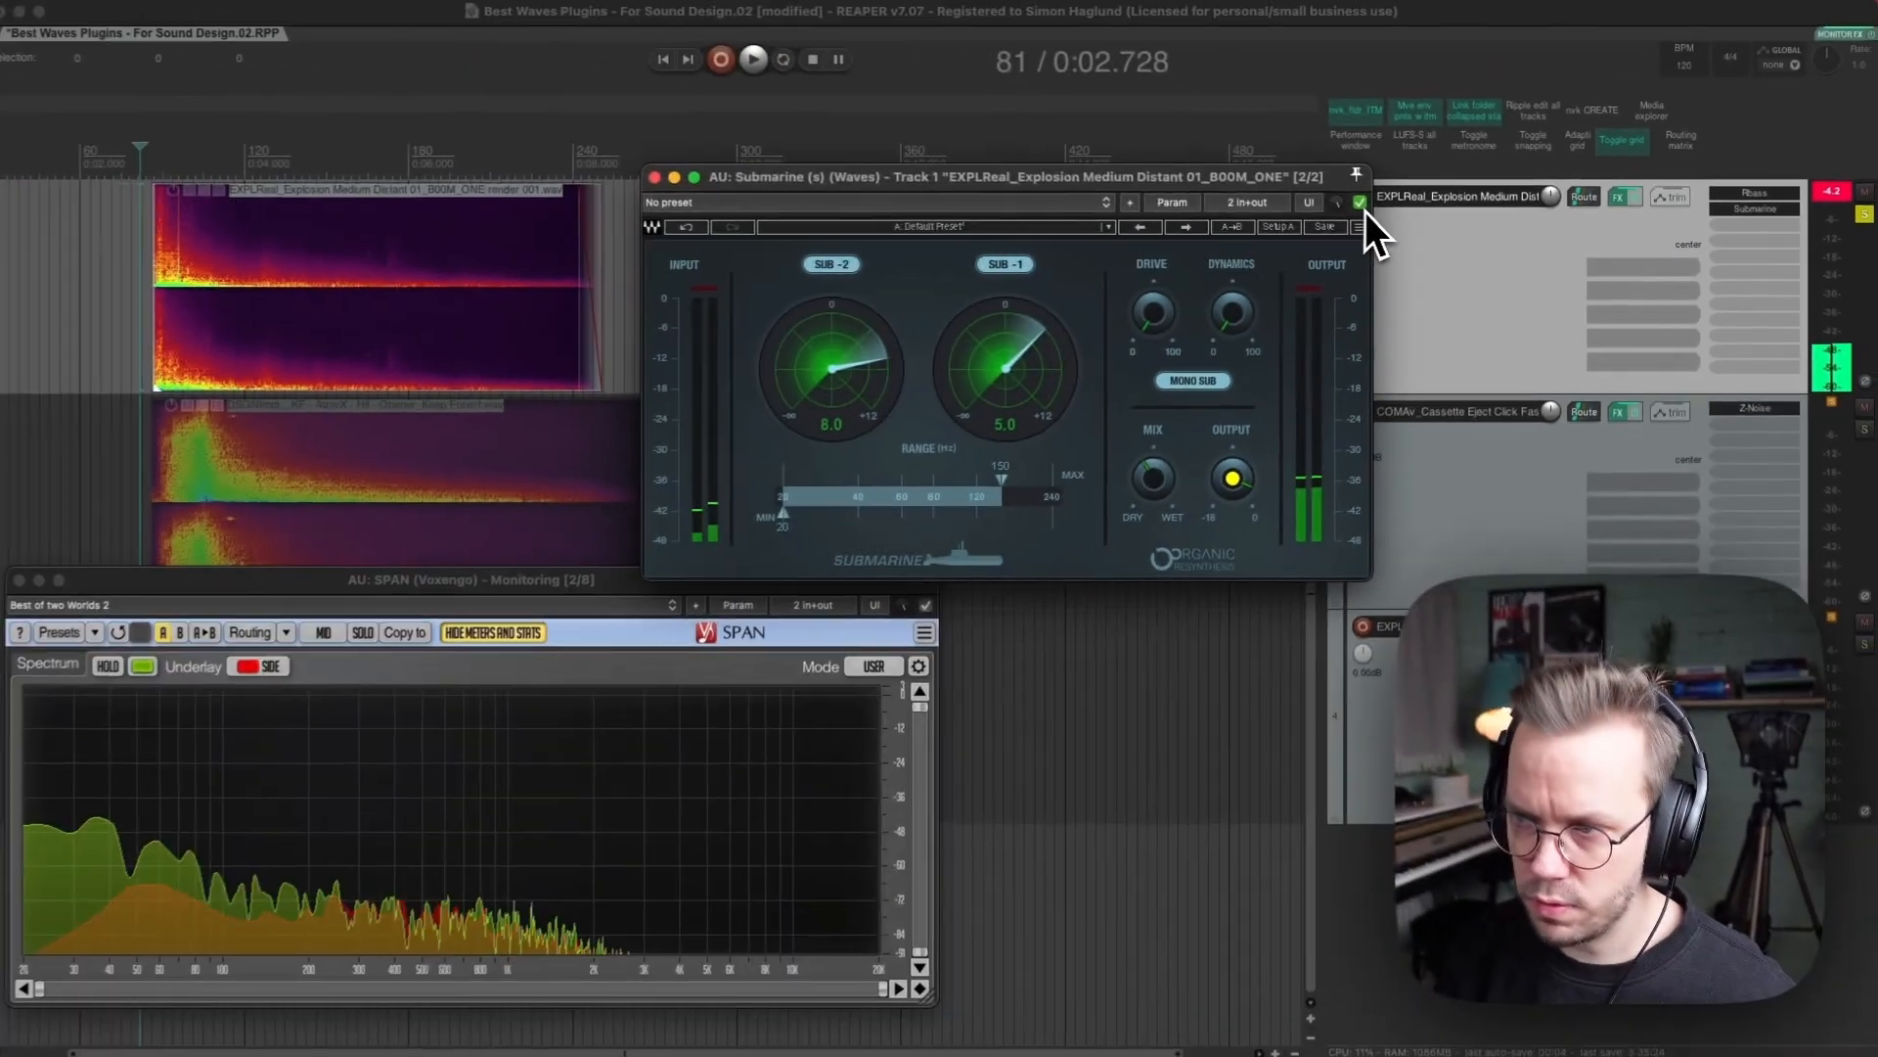
Compare the explosion with Submarine bypassed and re-enabled, playing it from the start in each state
click(1362, 205)
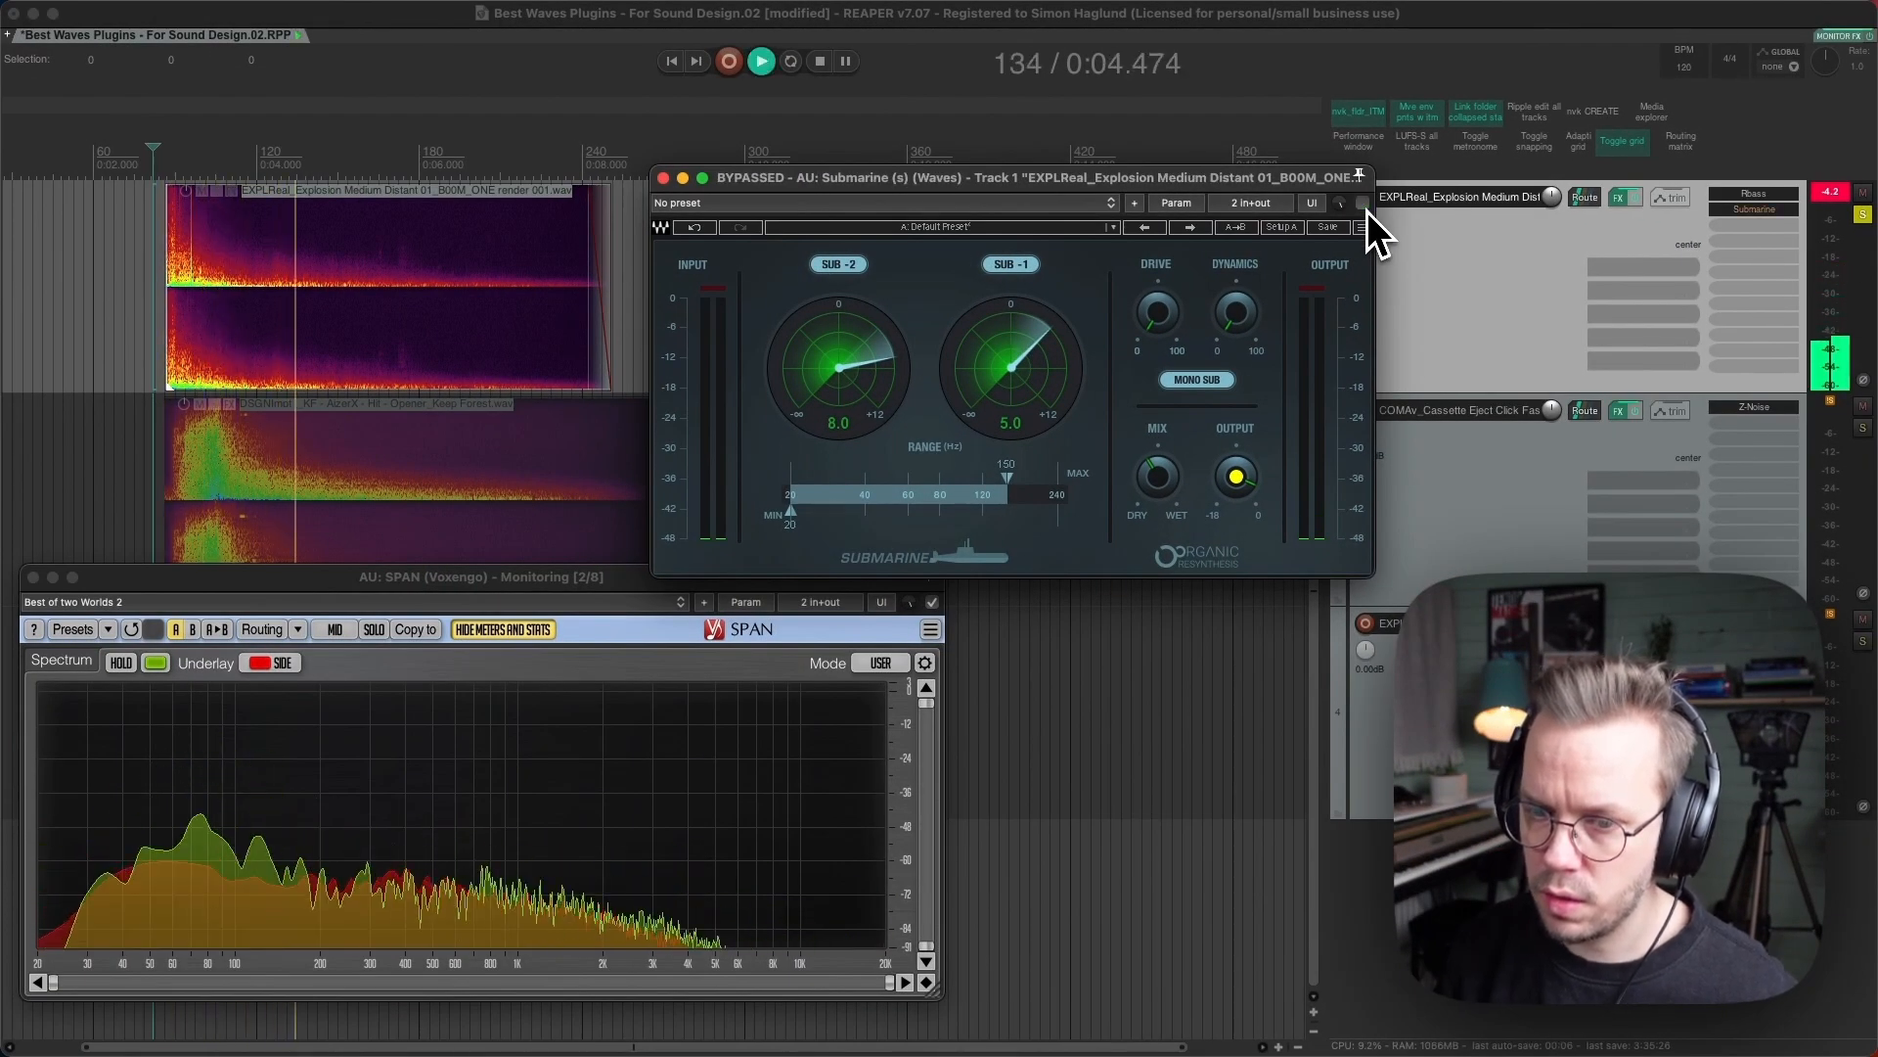
key(space)
click(1363, 203)
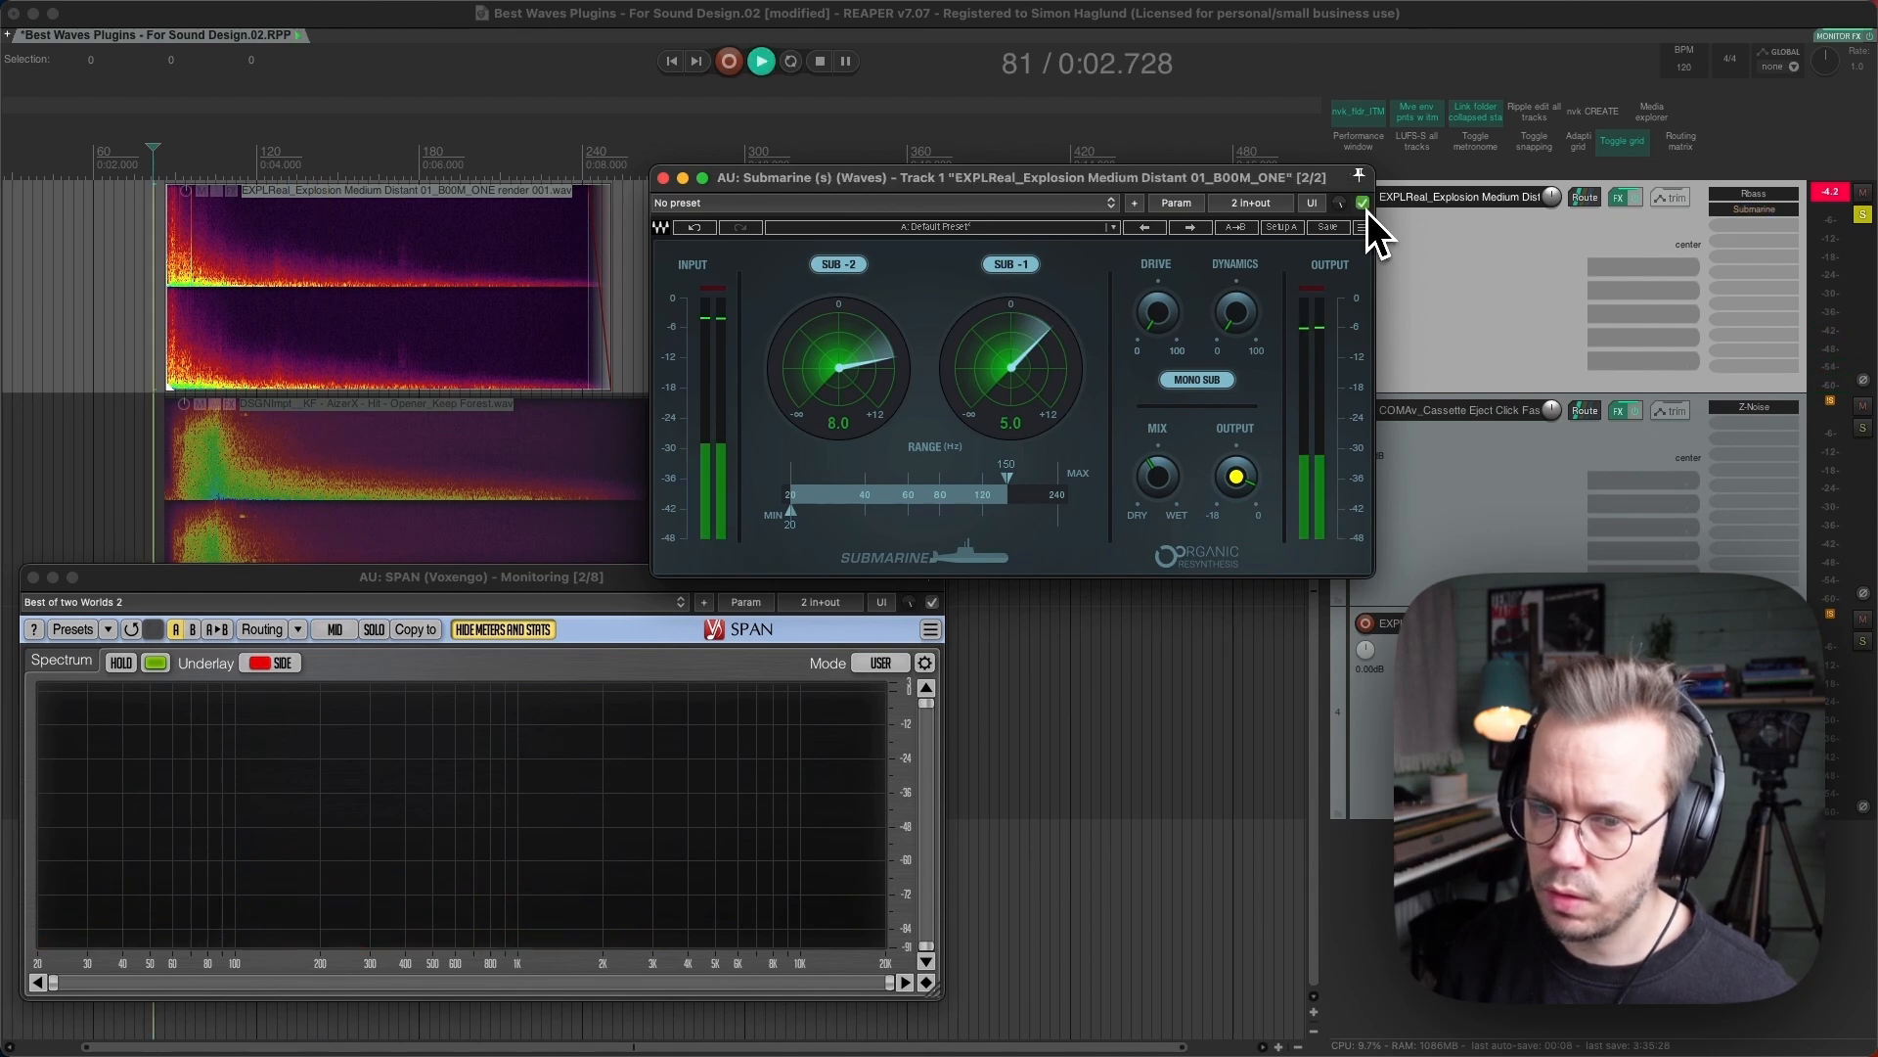
key(space)
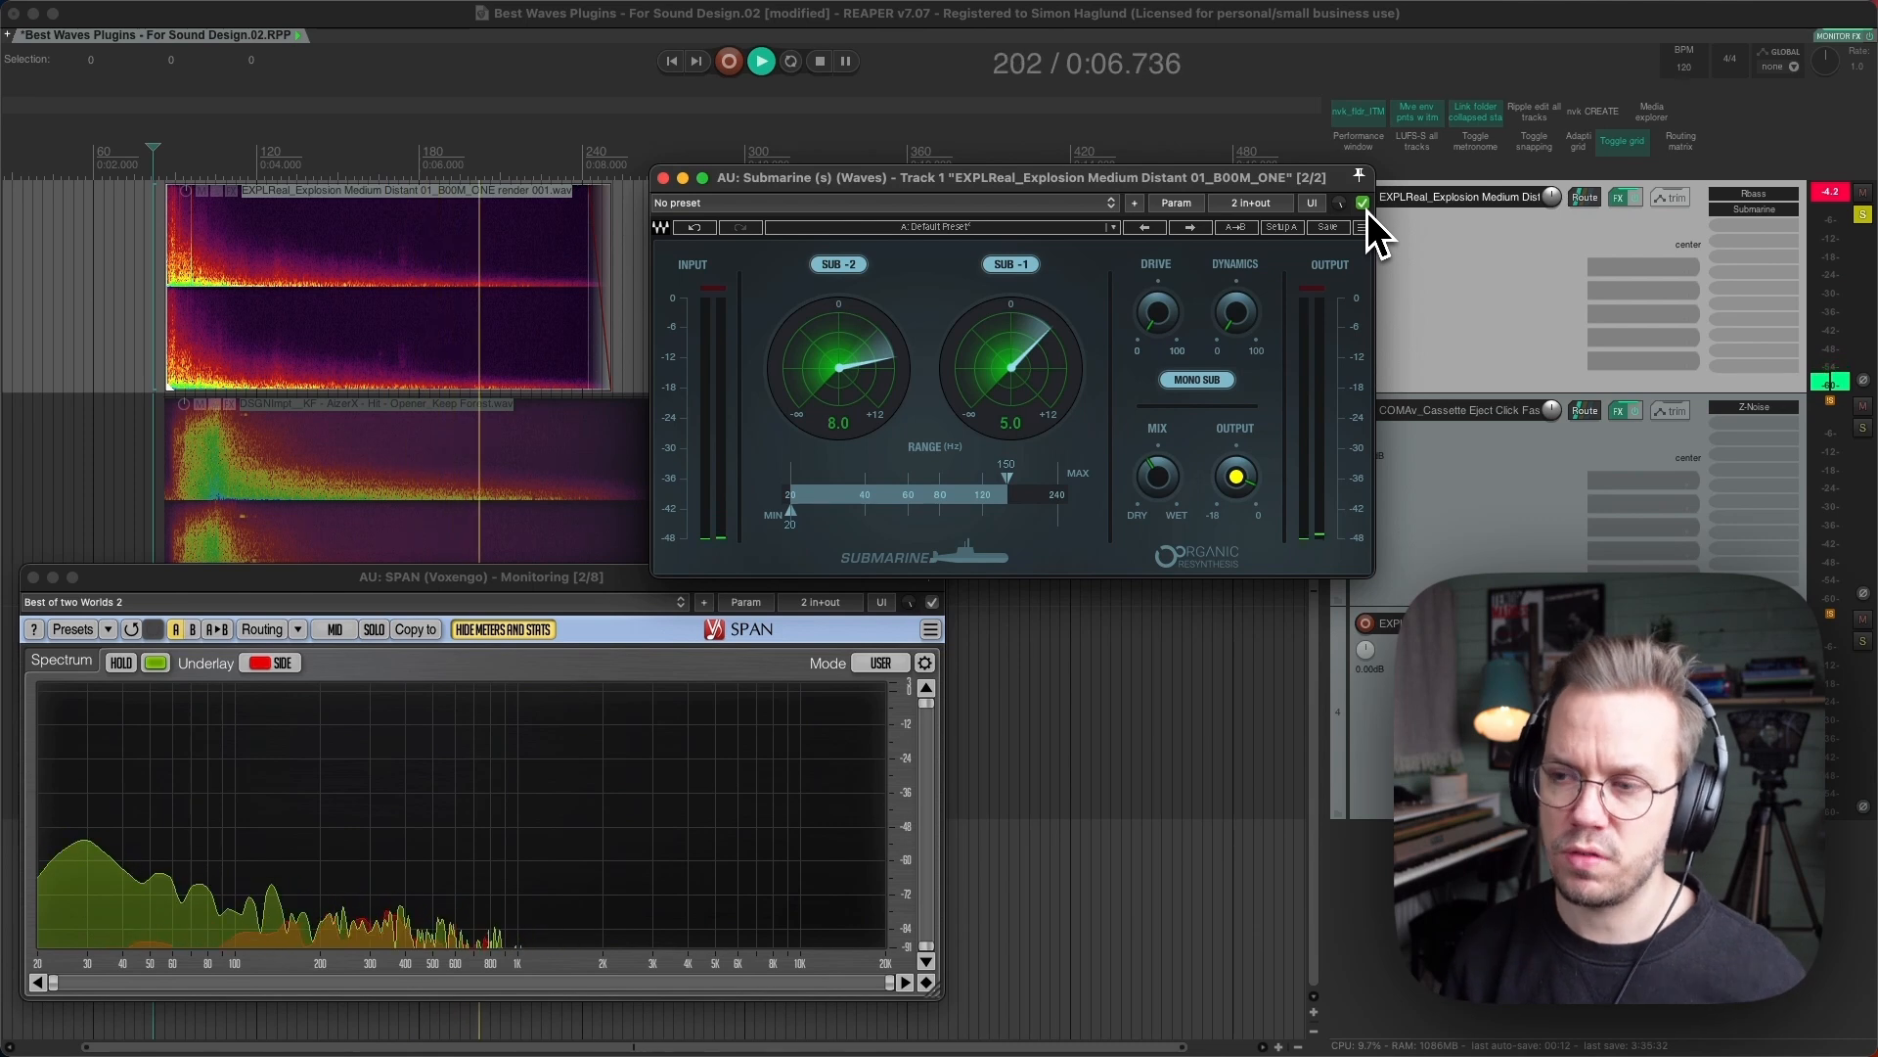
key(space)
Bypass the explosion track's whole effects chain and place the RBass window beside Submarine, above the SPAN analyzer
click(1638, 200)
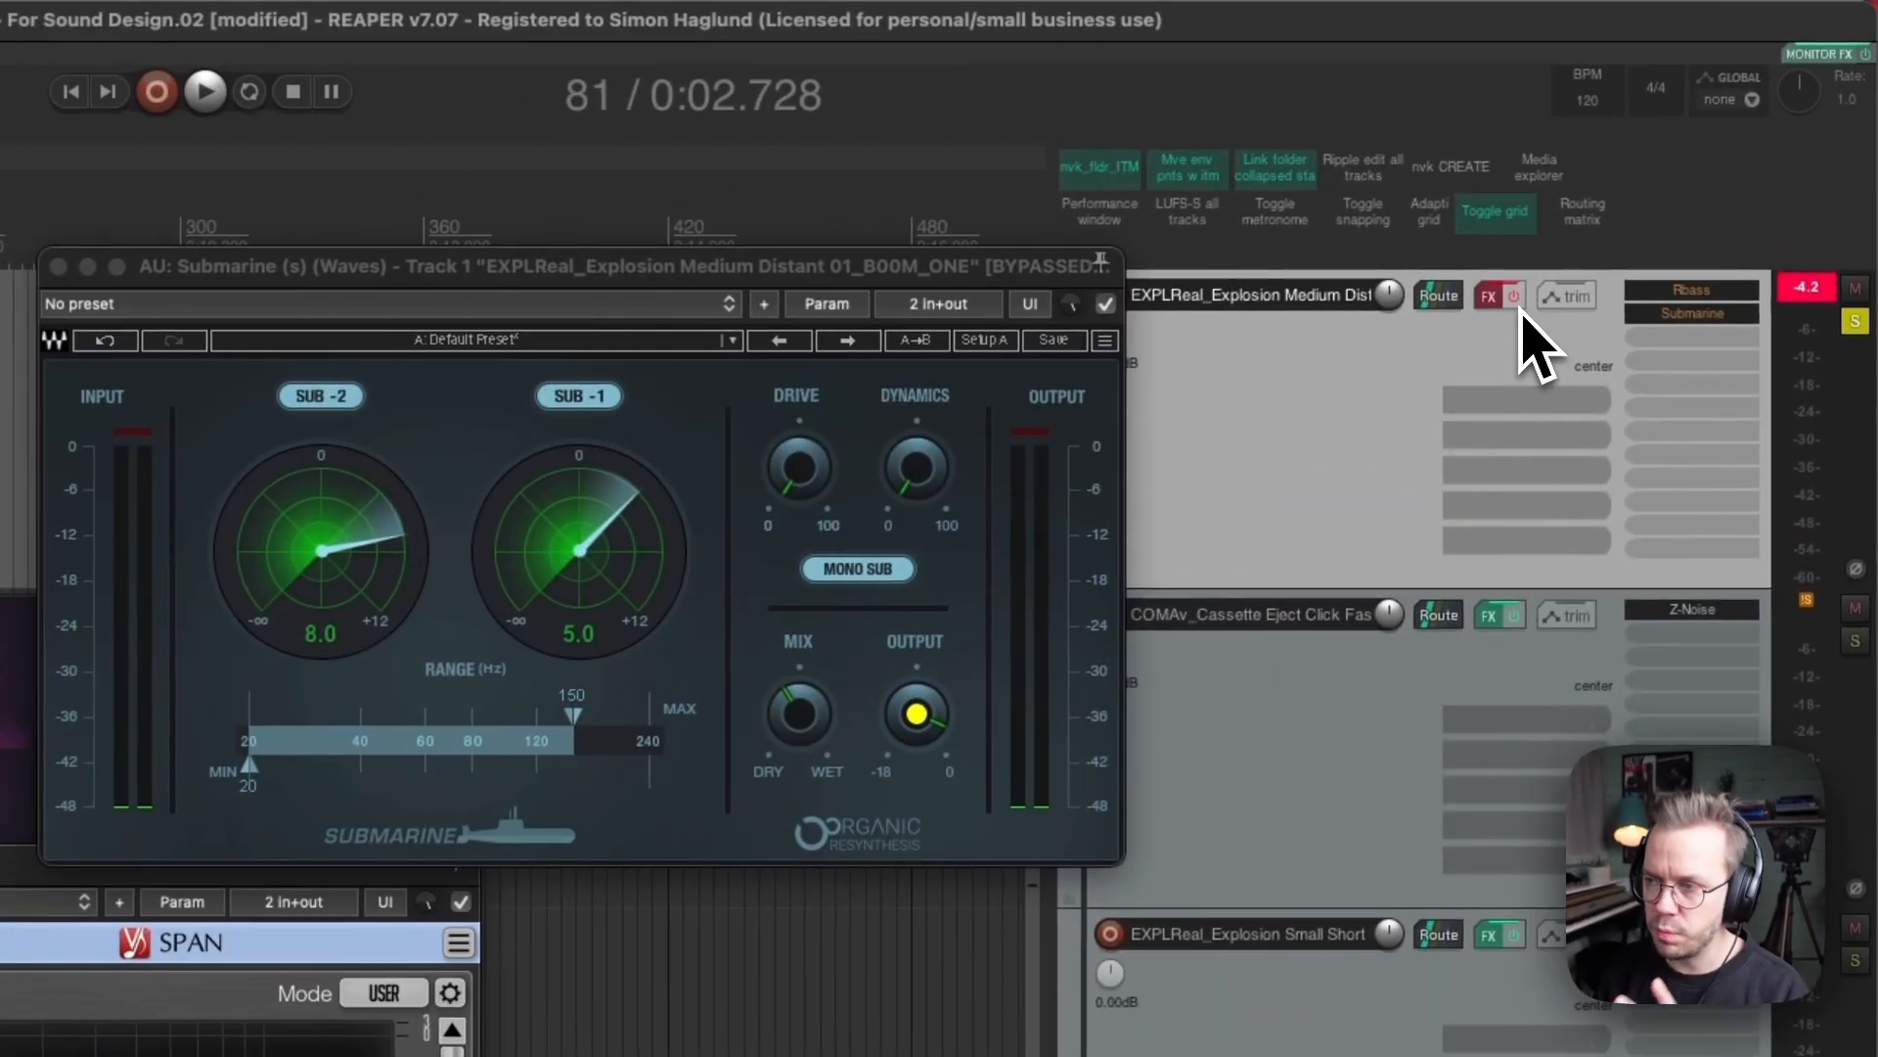
click(1677, 291)
drag(524, 334, 643, 240)
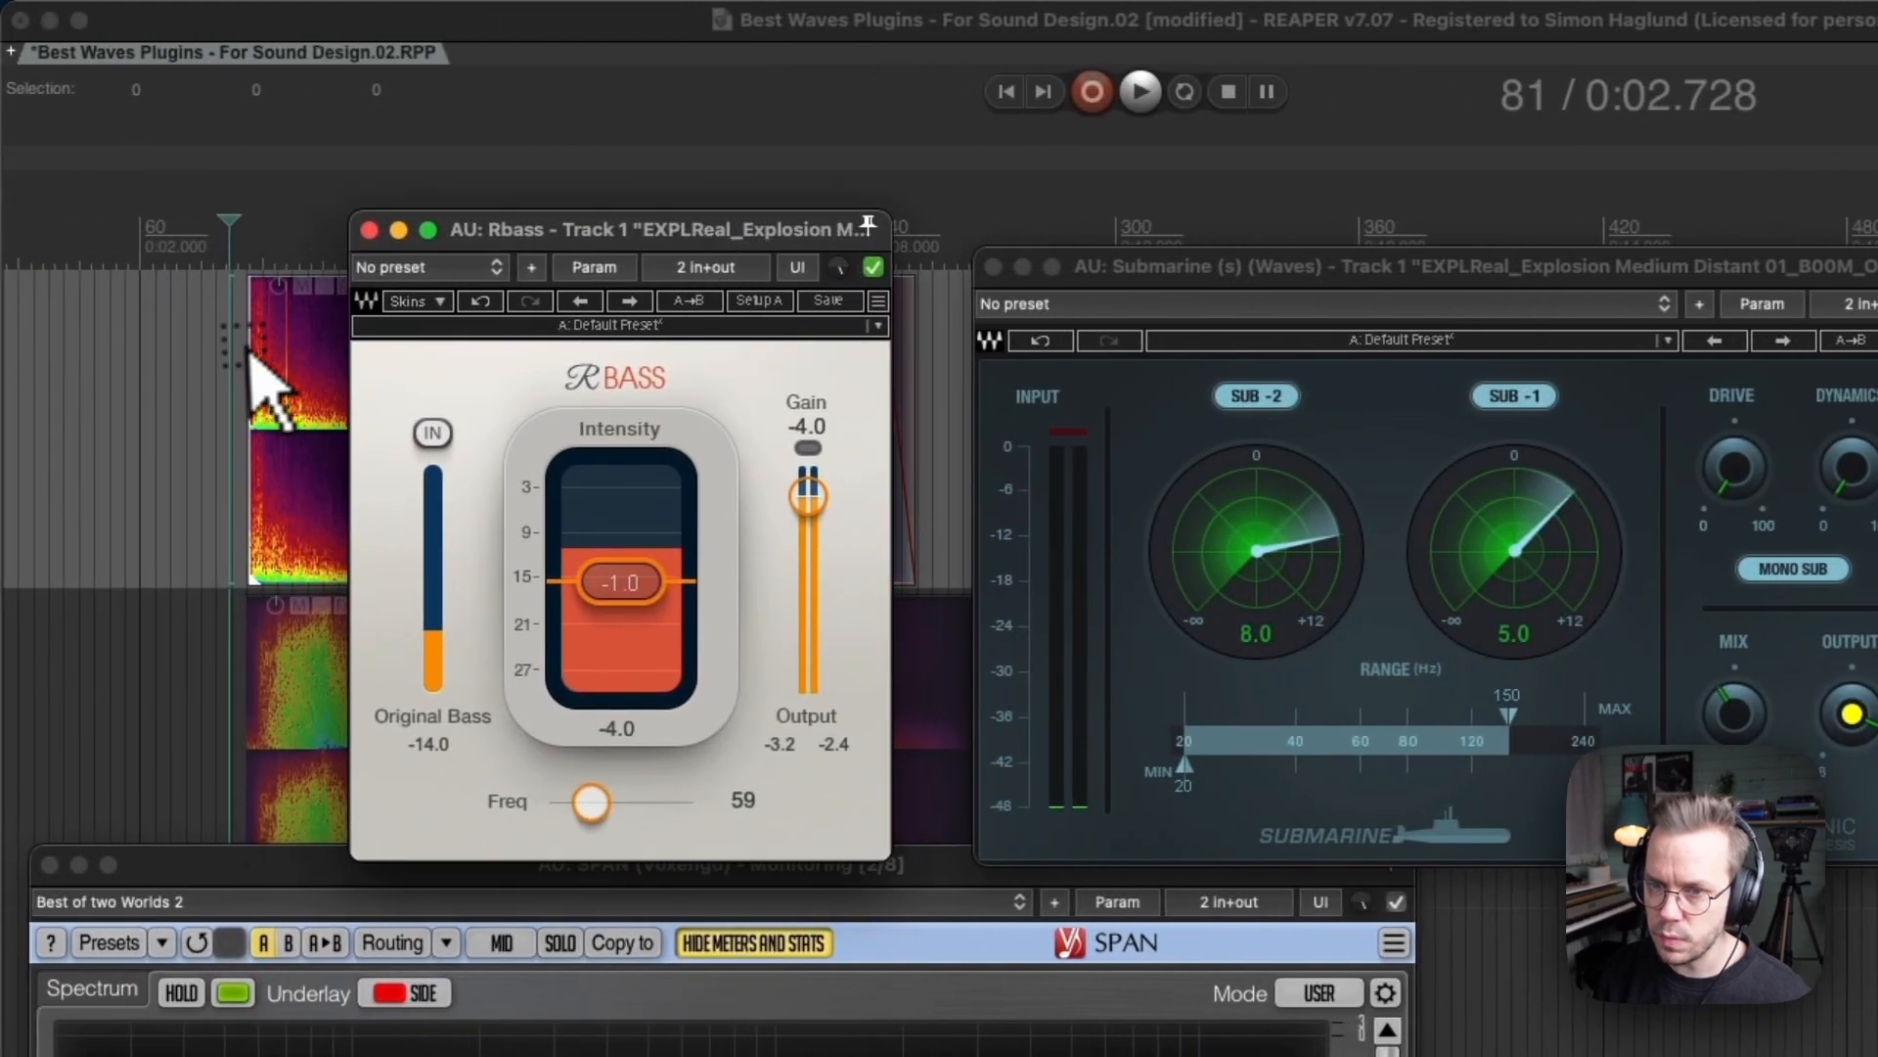
Play the unprocessed explosion, then re-enable the track's effects chain and replay it to compare the low end
click(157, 351)
key(space)
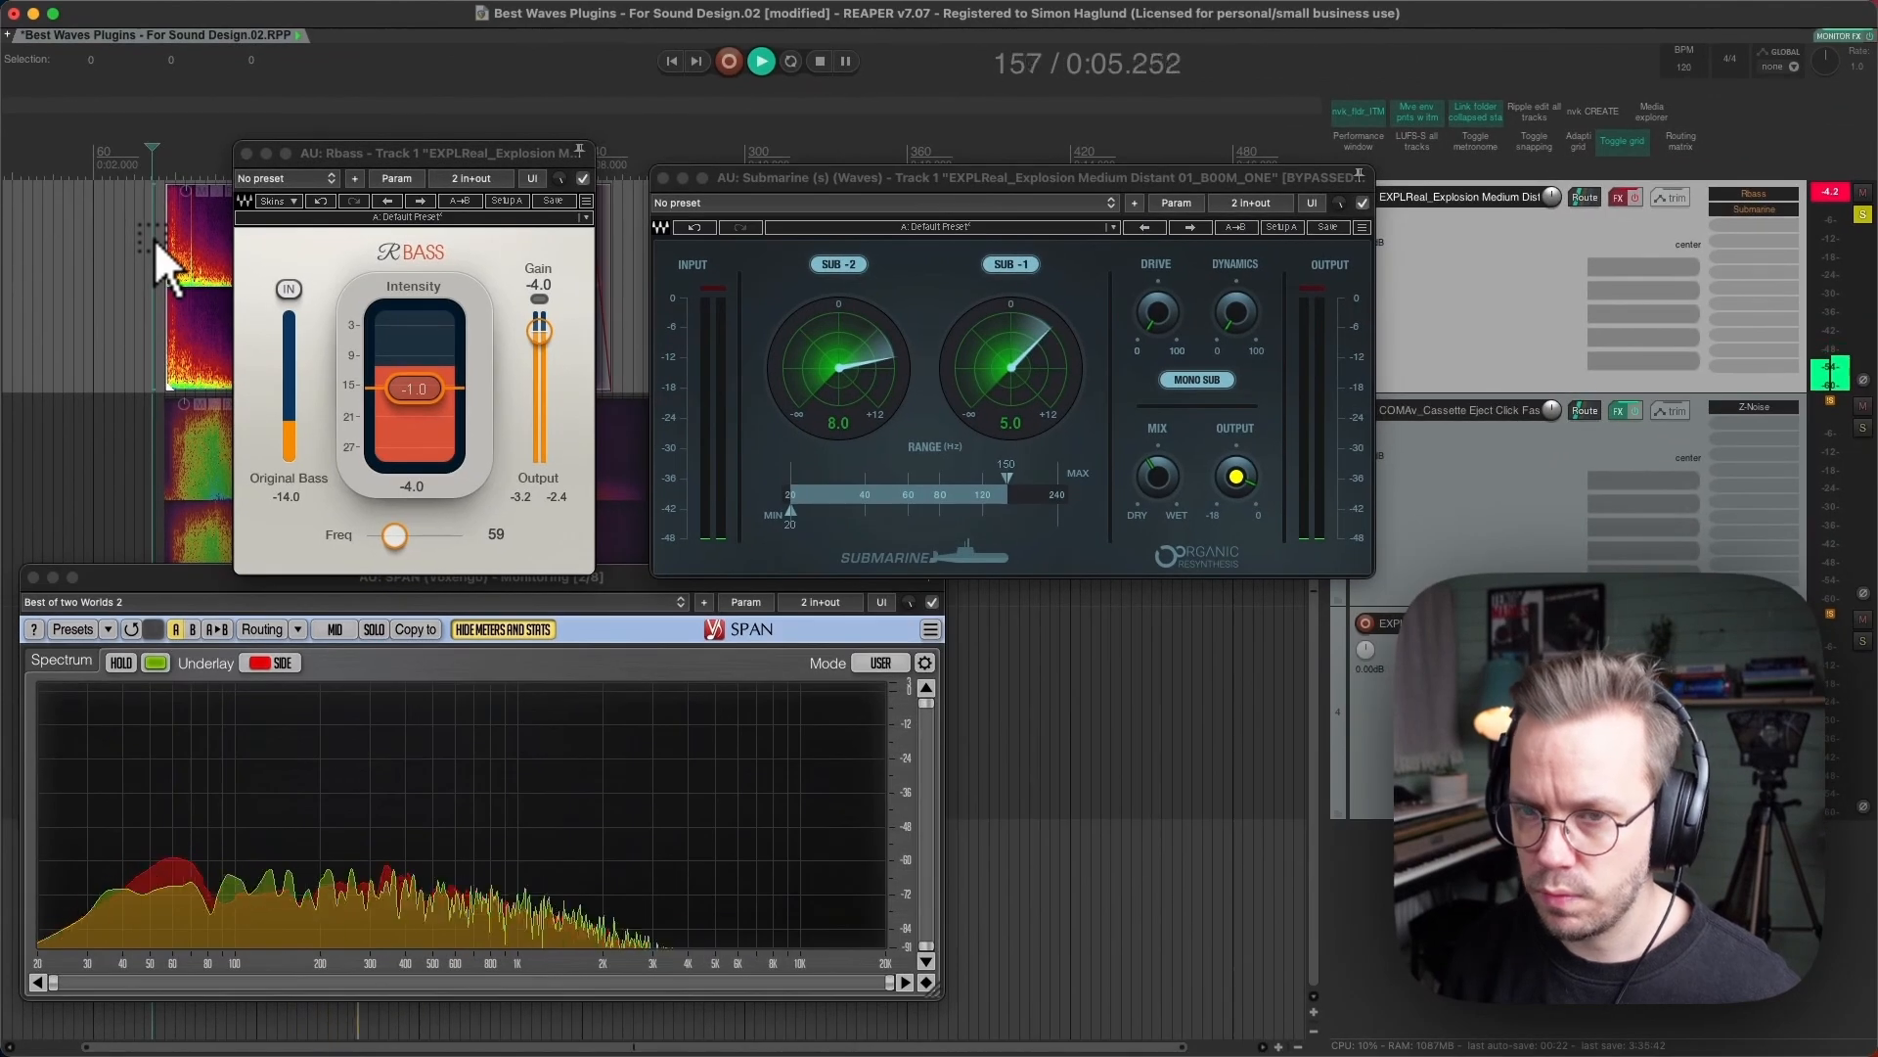
key(space)
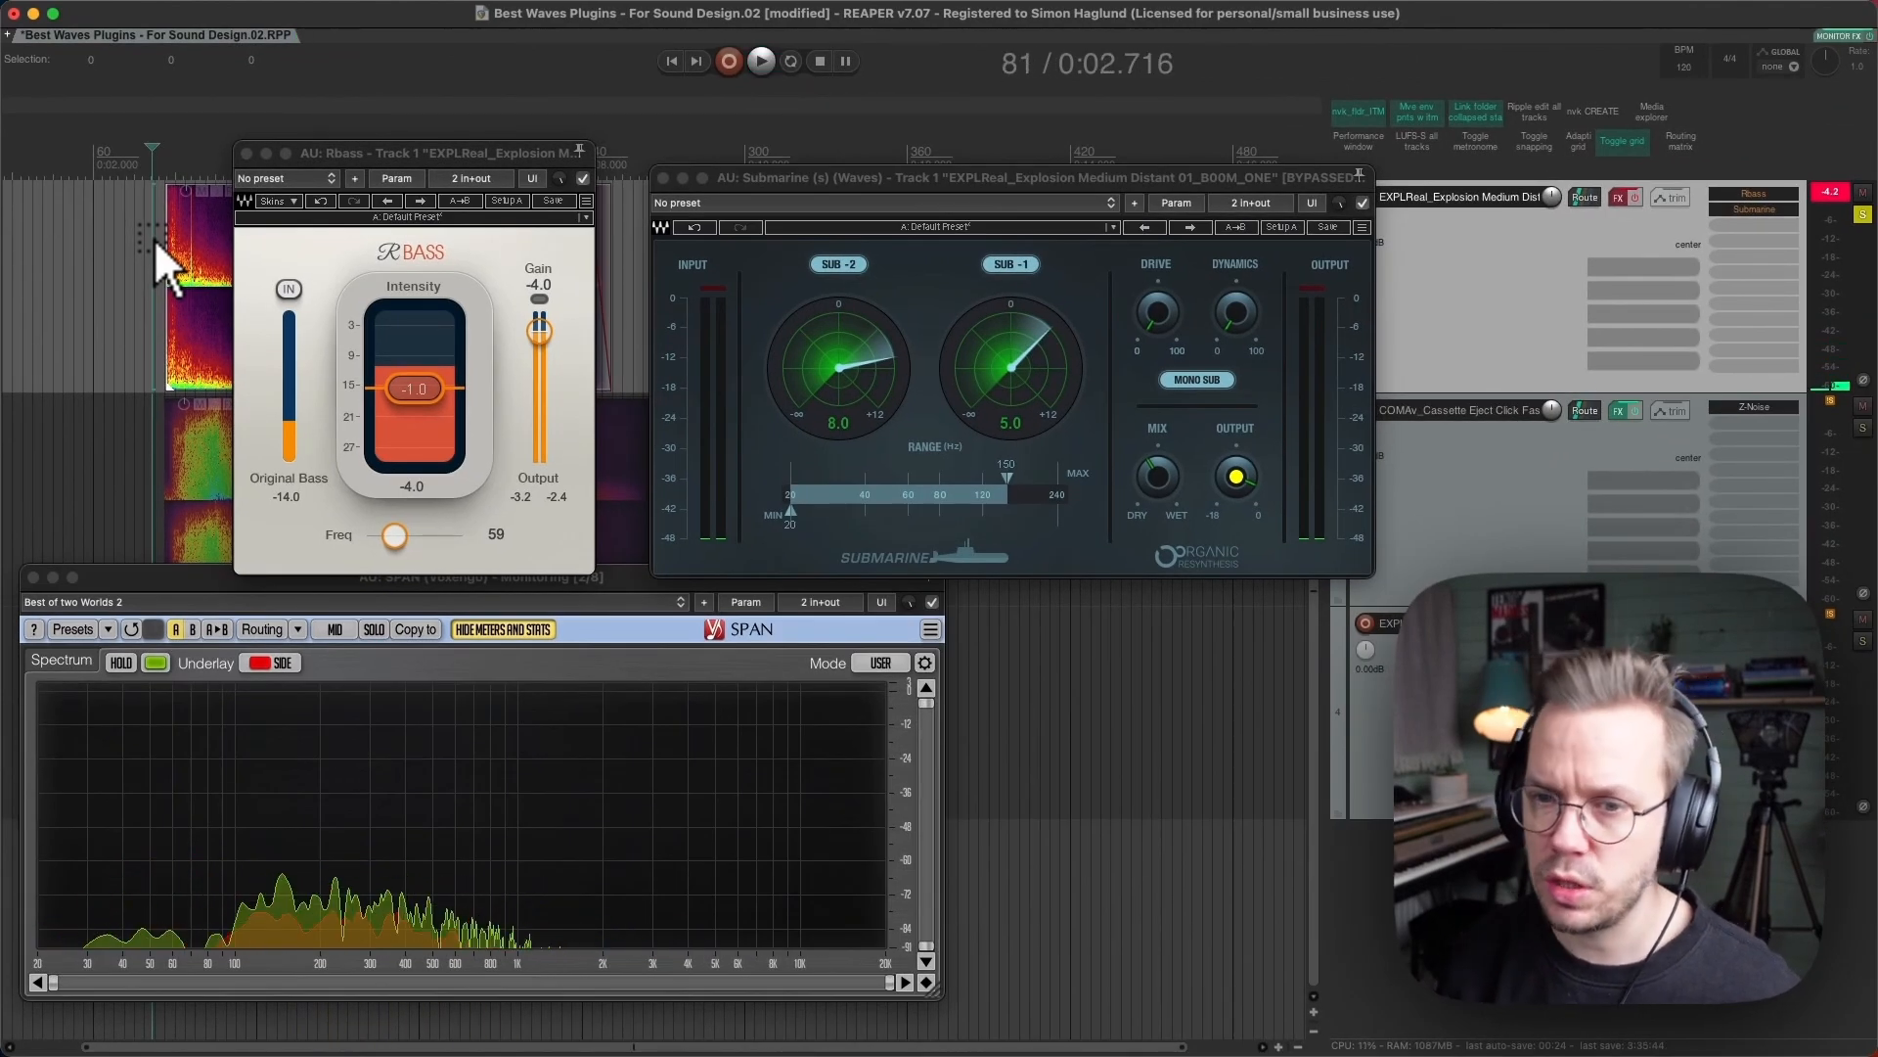
click(1632, 199)
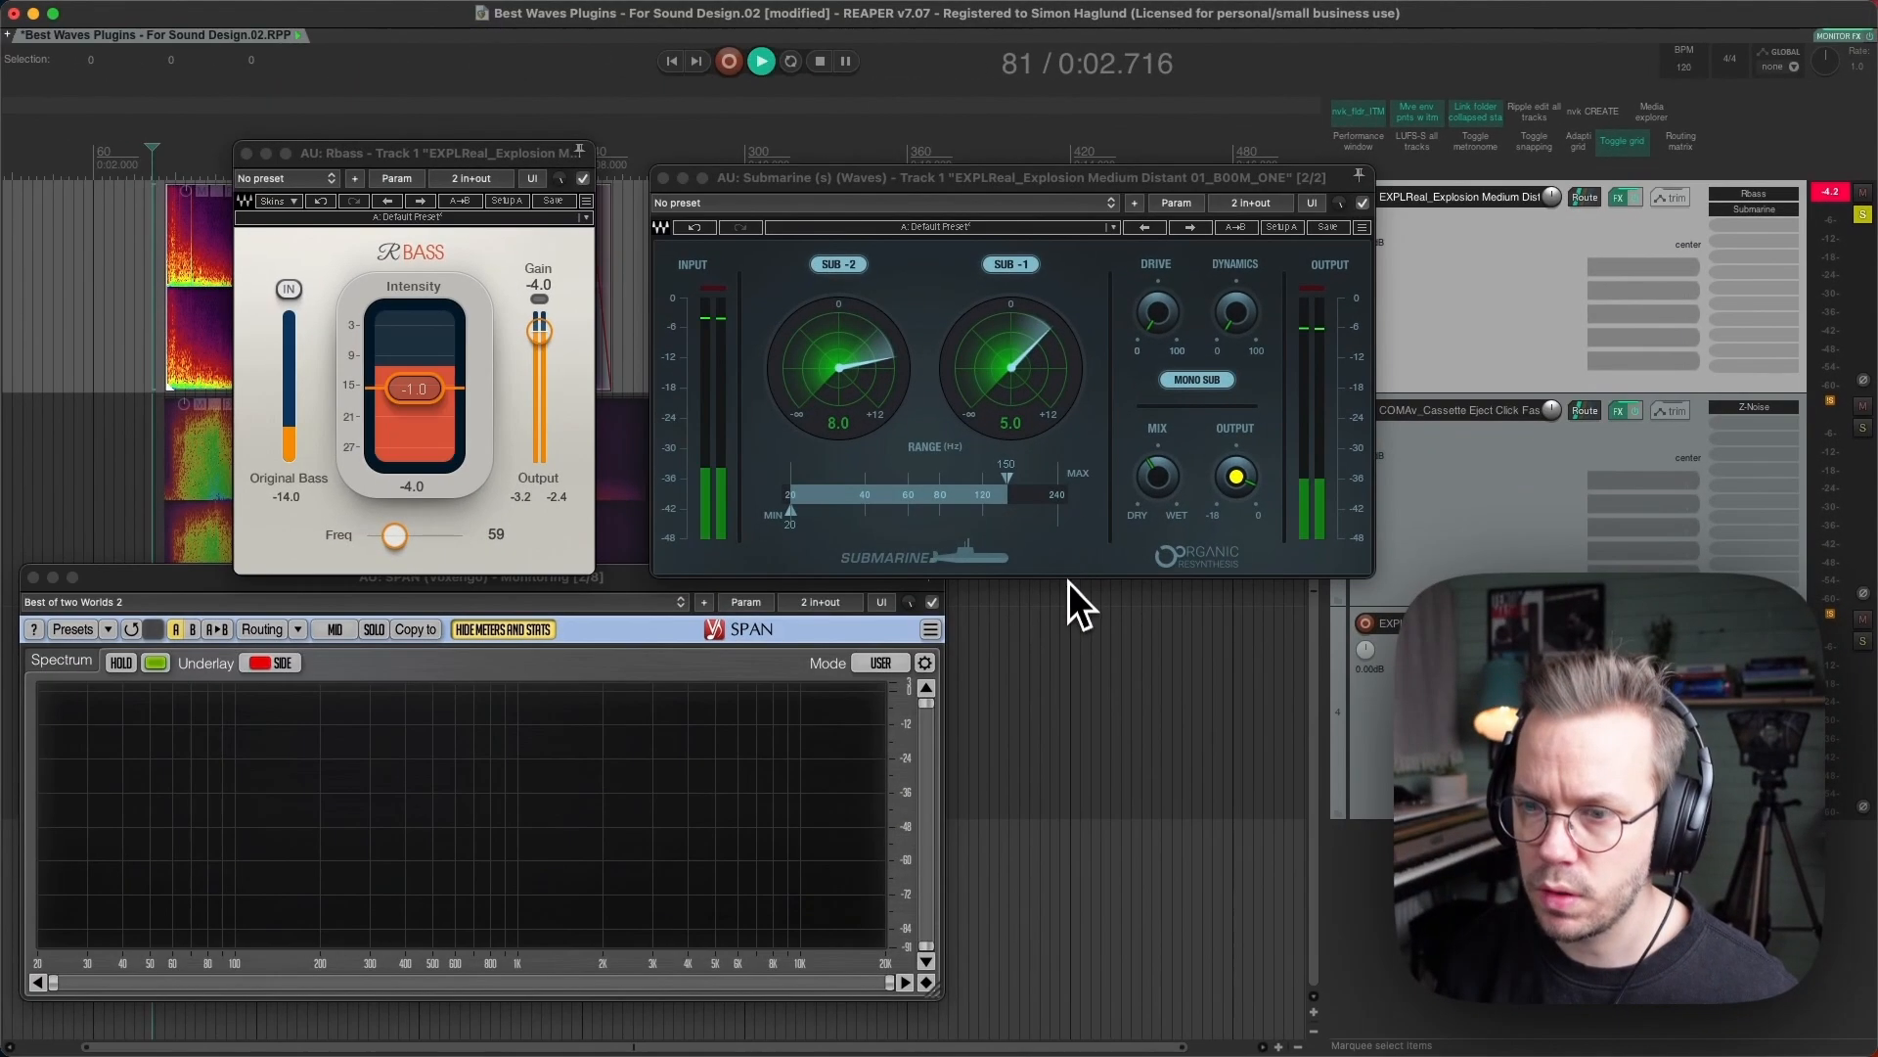
key(space)
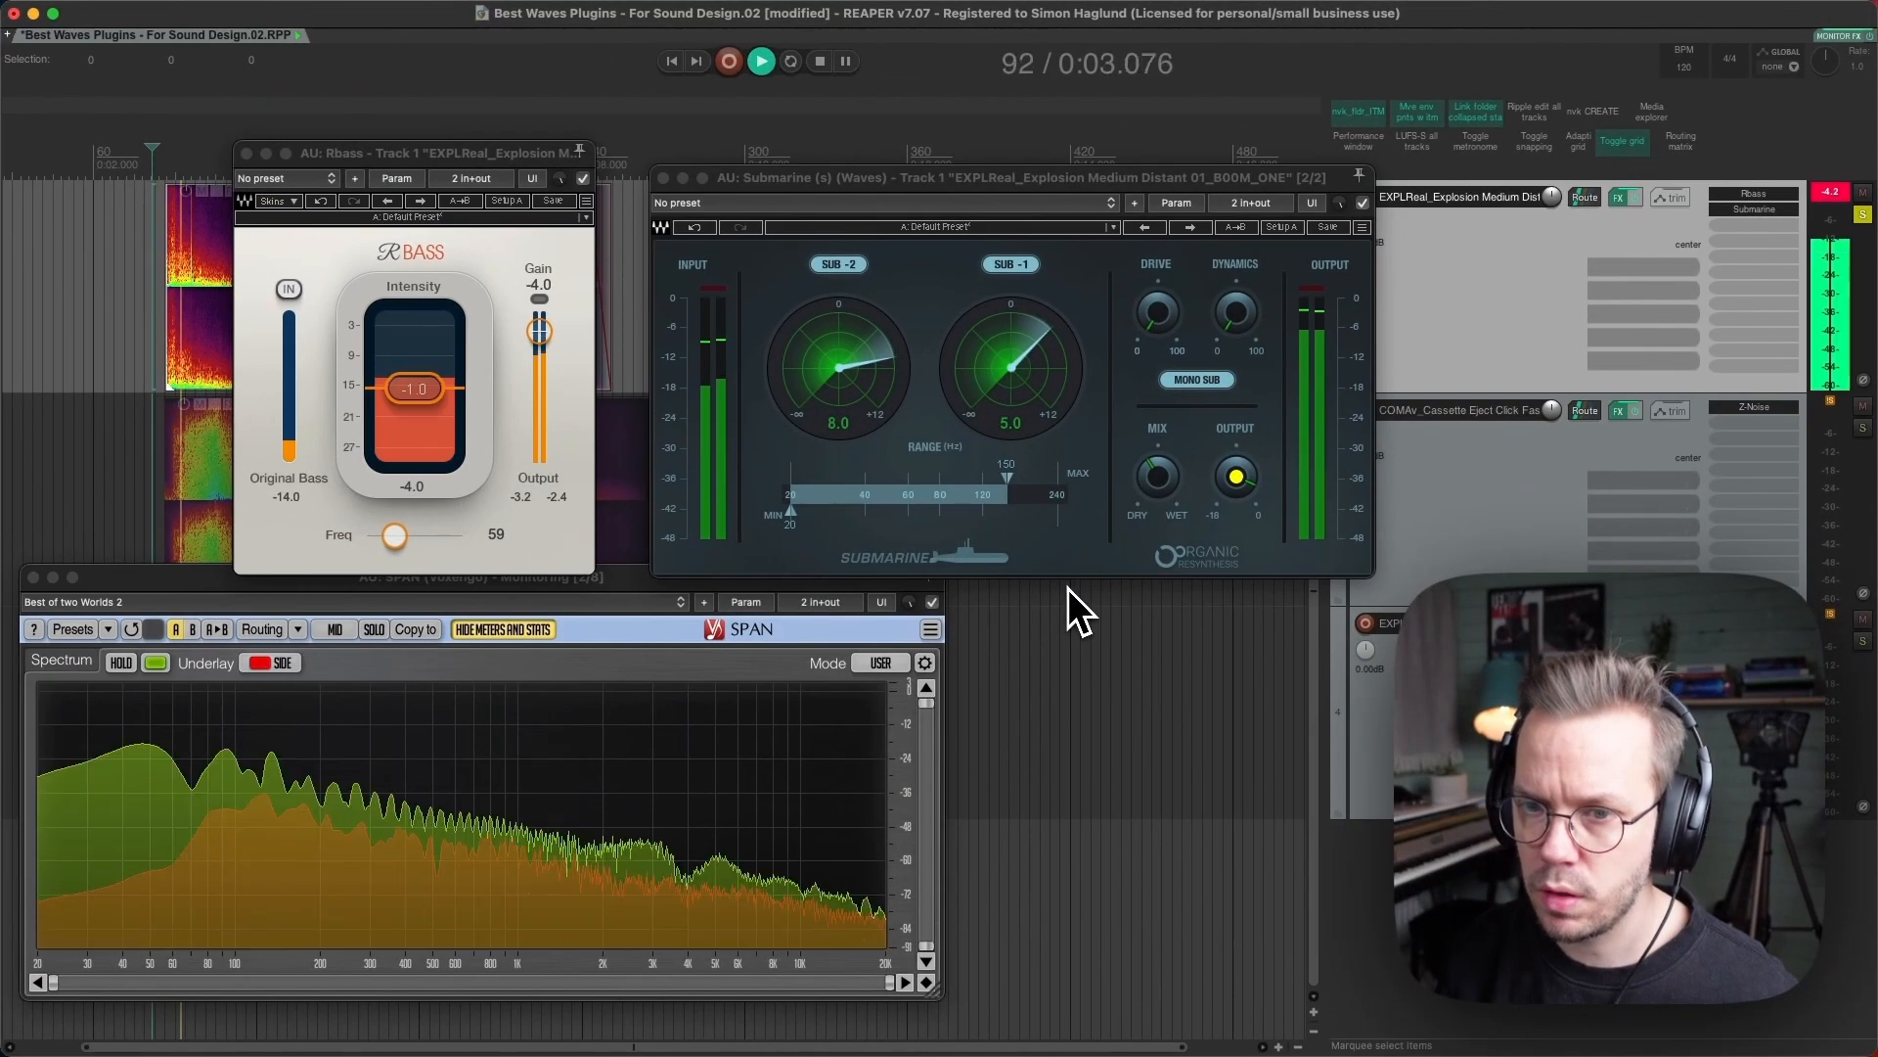